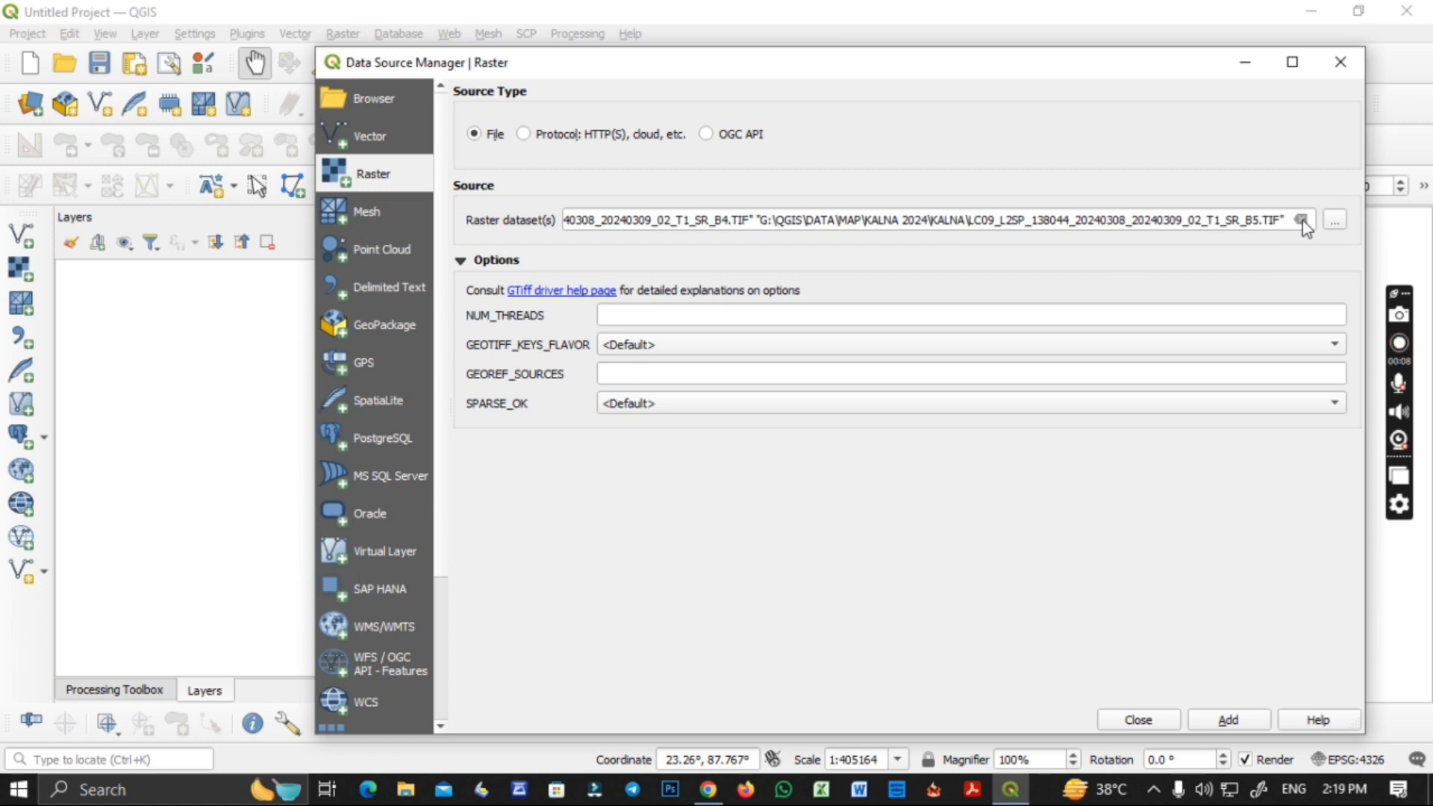
Browse for raster datasets in the G:\QGIS\DATA\MAP\KALNA 2014\KALNA folder.
{"action": "left_click", "coordinate": [1335, 220]}
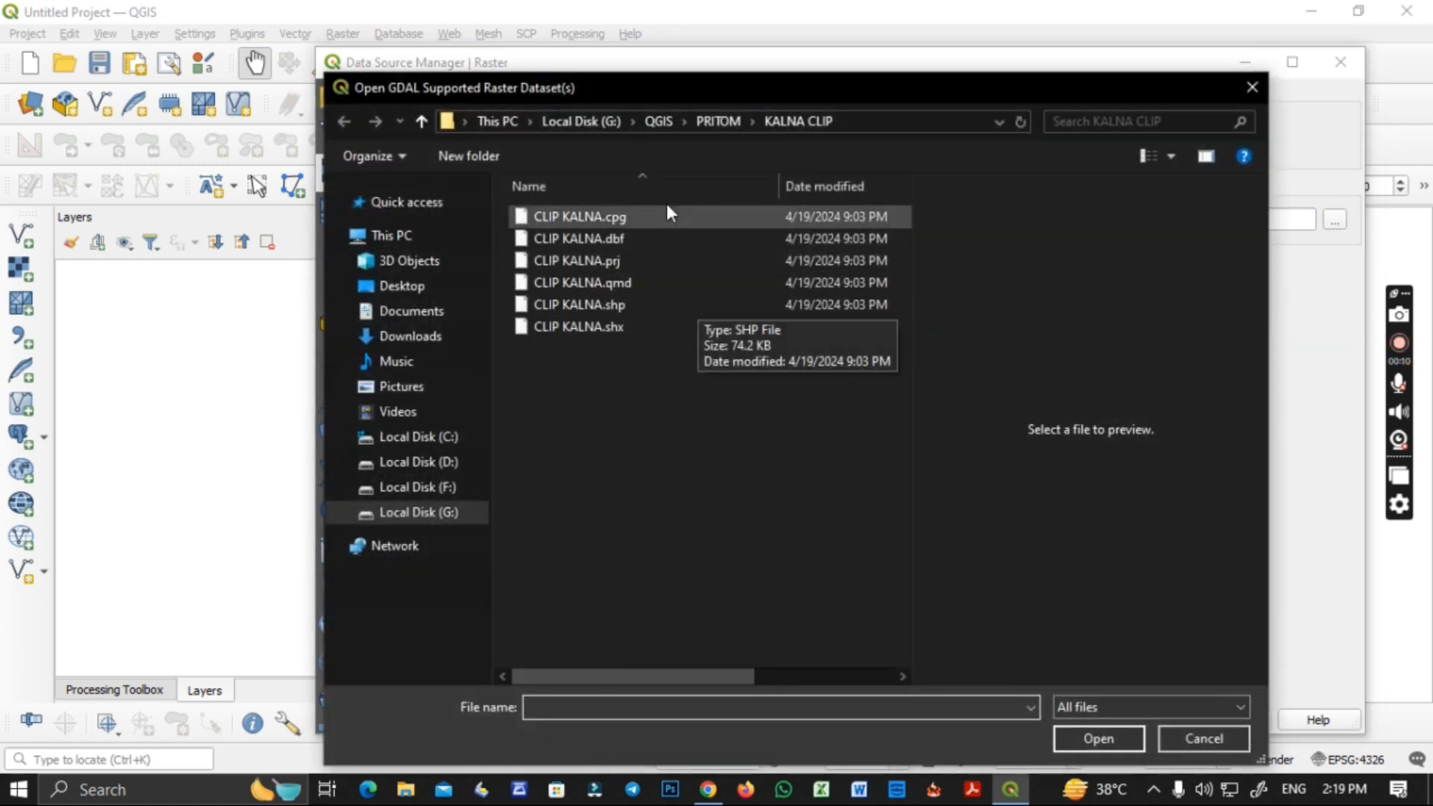
{"action": "left_click", "coordinate": [657, 118]}
{"action": "double_click", "coordinate": [589, 225]}
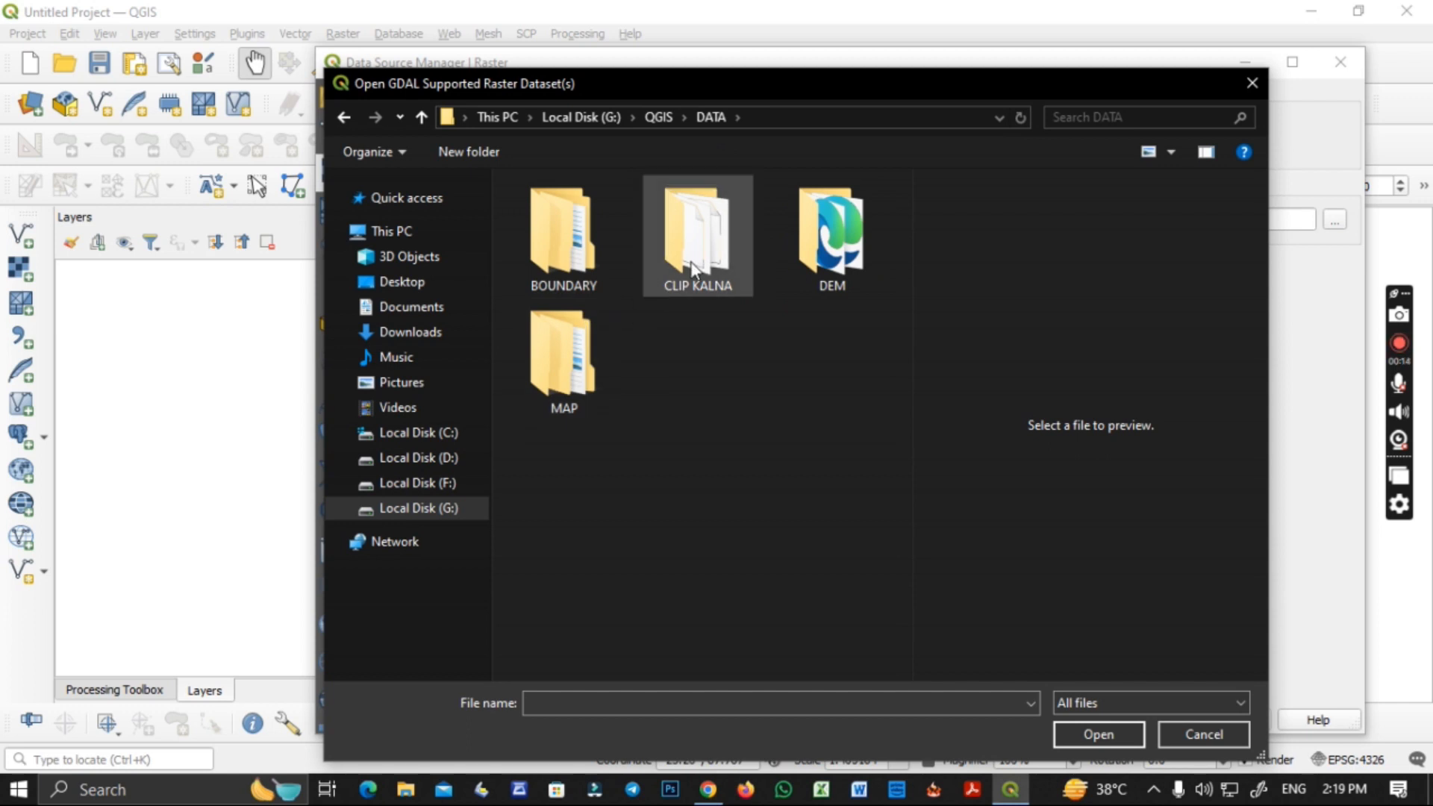
{"action": "double_click", "coordinate": [590, 356]}
{"action": "double_click", "coordinate": [572, 212]}
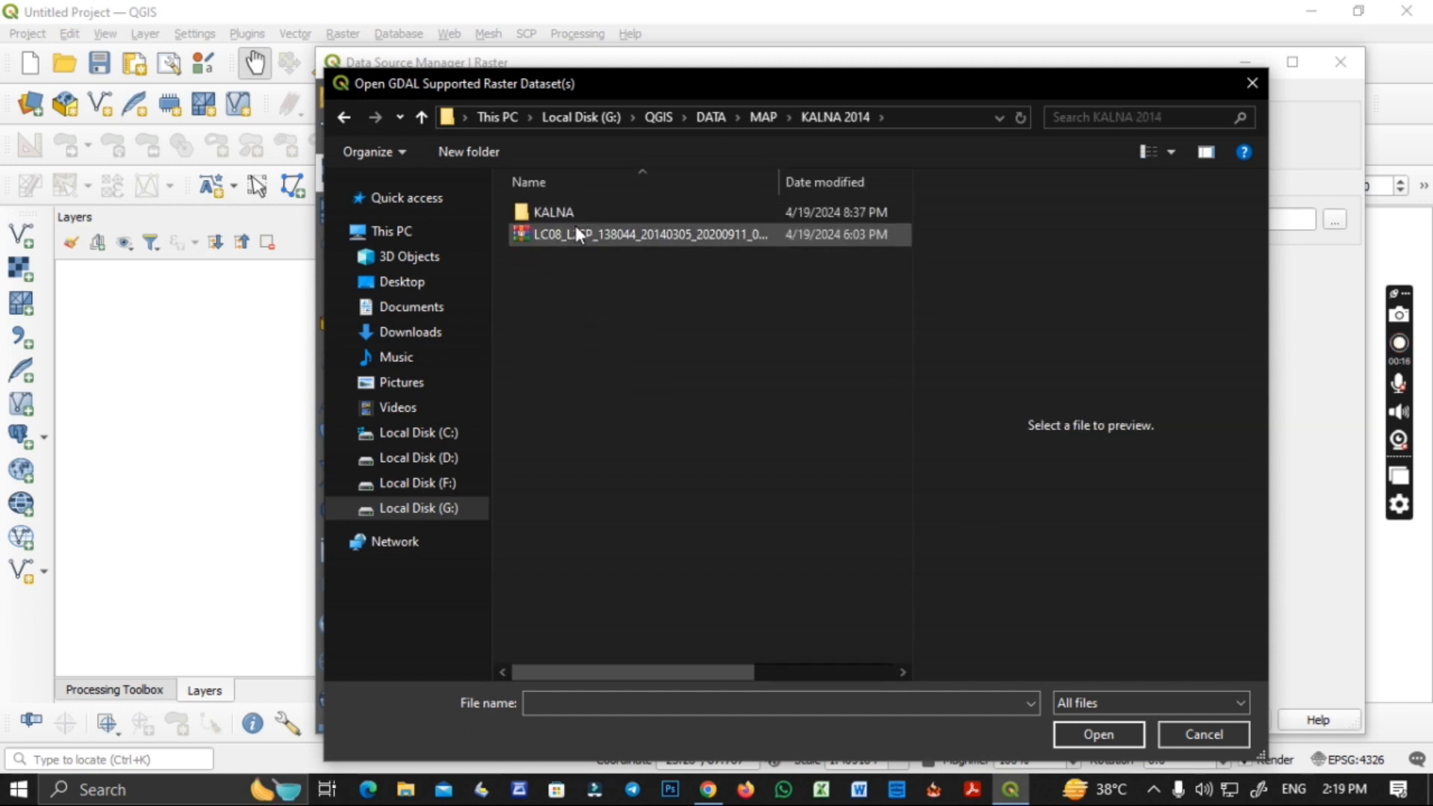
{"action": "double_click", "coordinate": [565, 208]}
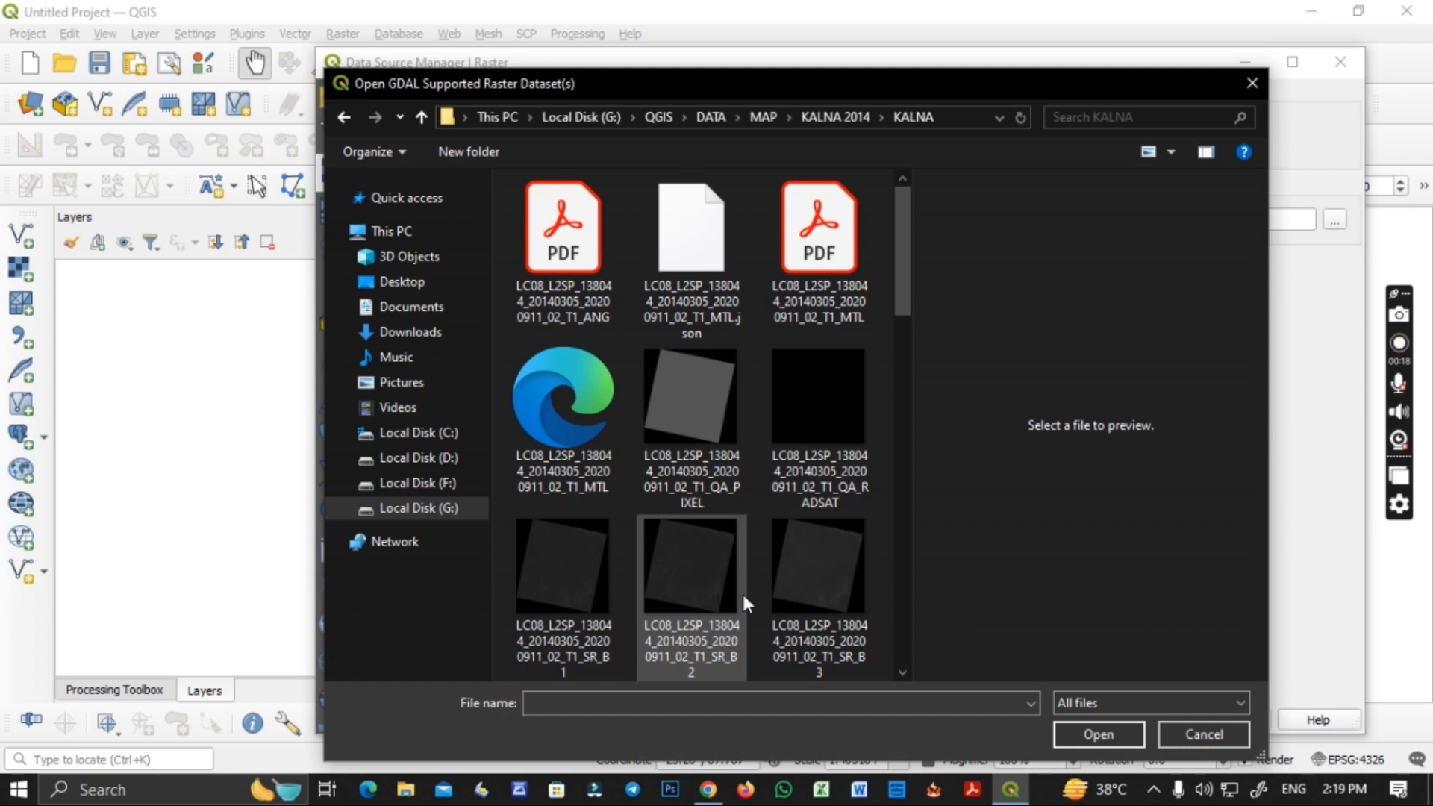
Add the 2014 Landsat 8 band 3 and band 5 TIF rasters to the project and close the data source dialog.
{"action": "left_click", "coordinate": [809, 597]}
{"action": "scroll", "coordinate": [800, 544], "scroll_direction": "down", "scroll_amount": 3}
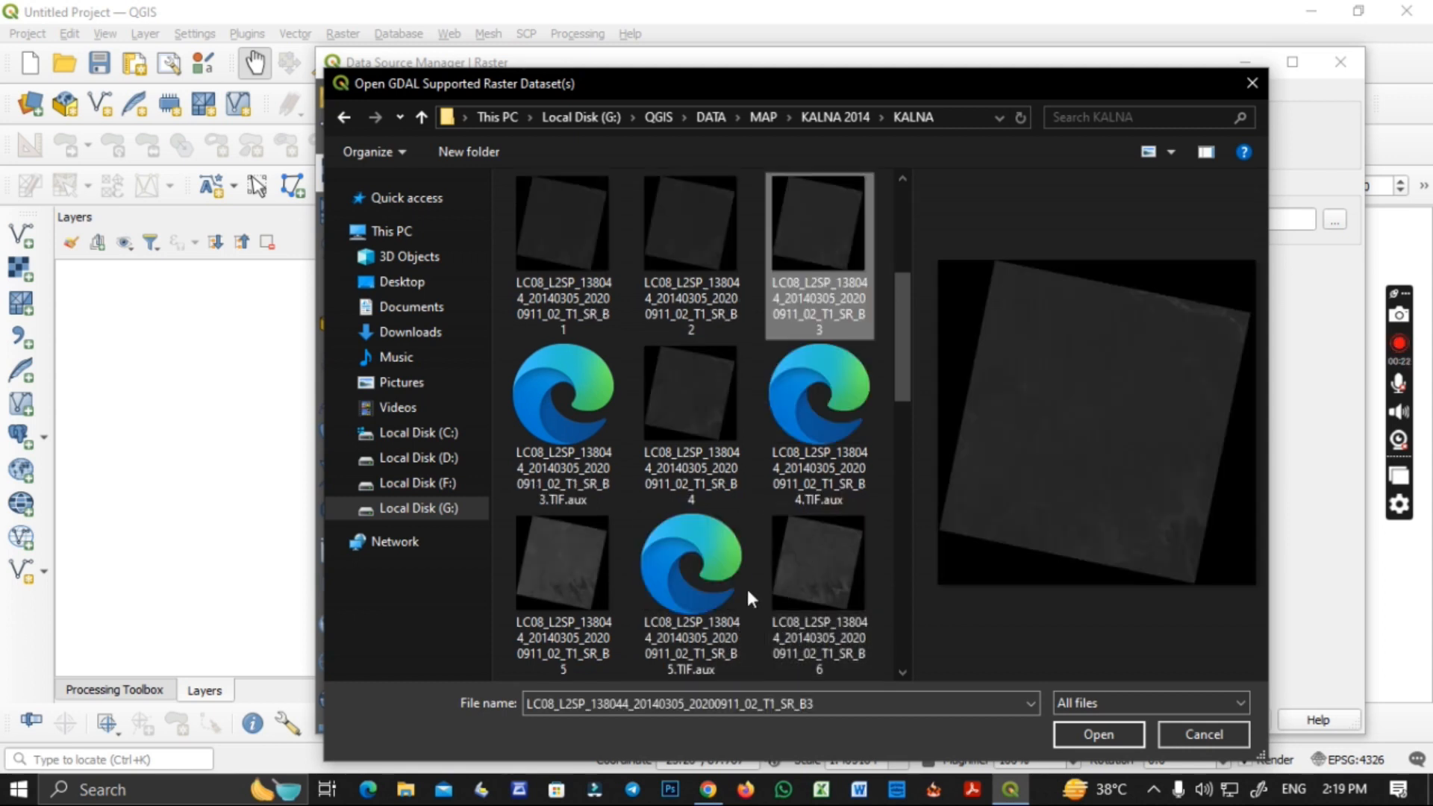
{"action": "left_click", "coordinate": [599, 566], "text": "ctrl"}
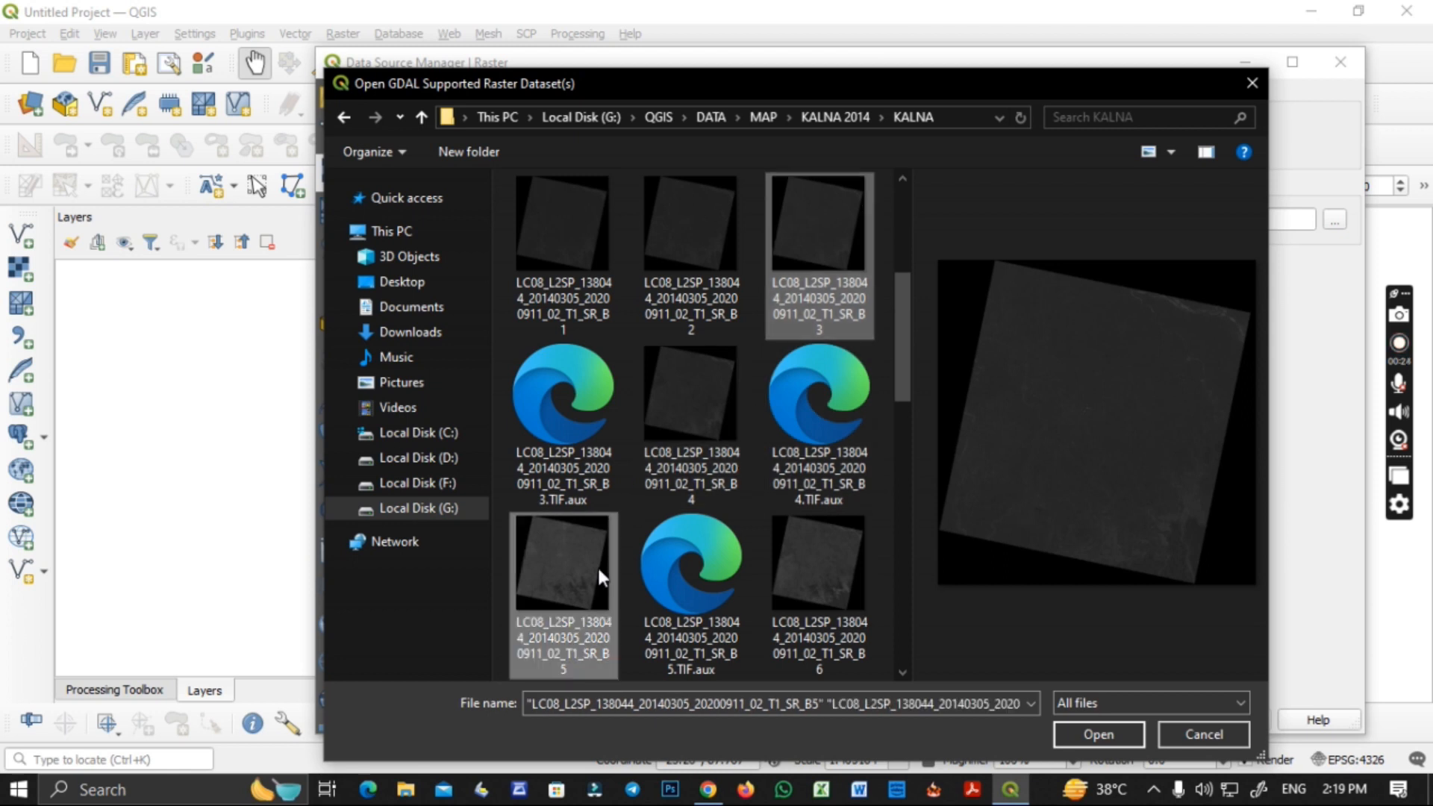
{"action": "left_click", "coordinate": [1095, 734]}
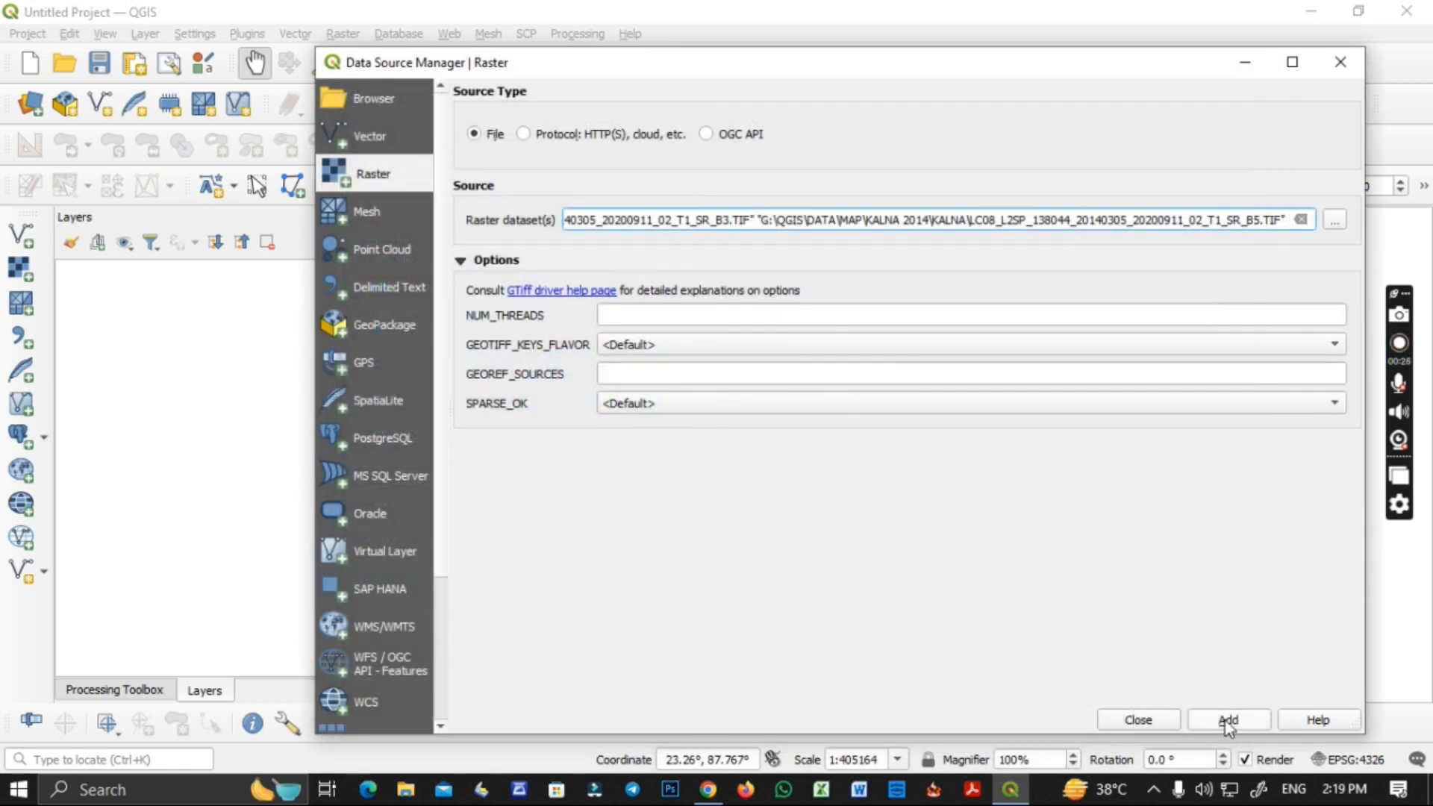
{"action": "left_click", "coordinate": [1225, 721]}
{"action": "left_click", "coordinate": [1137, 720]}
Open the Raster Calculator and browse for the output layer location up to the folder containing NDVI, NFCC and SFCC.
{"action": "left_click", "coordinate": [353, 34]}
{"action": "left_click", "coordinate": [396, 55]}
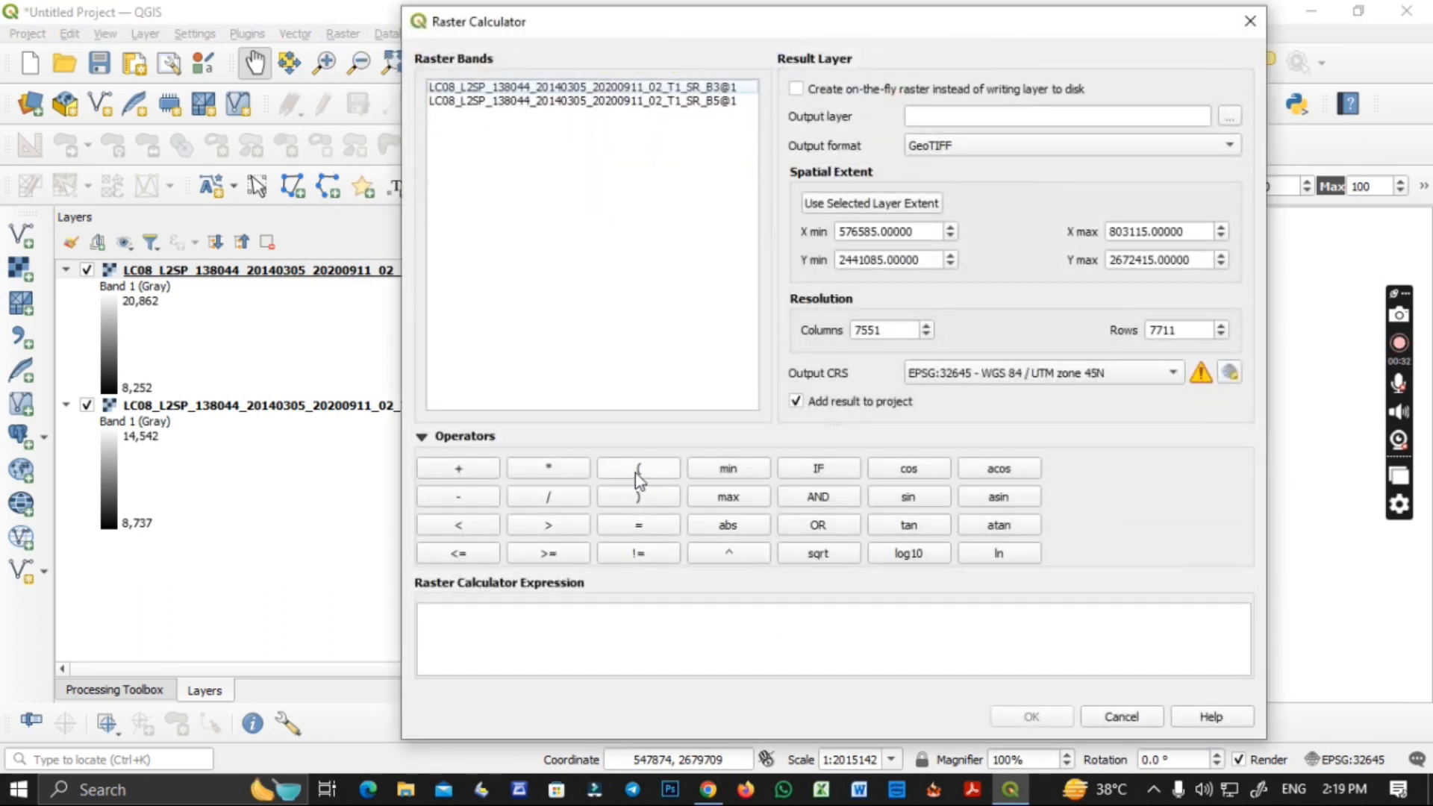
{"action": "left_click_drag", "start_coordinate": [508, 23], "coordinate": [496, 32]}
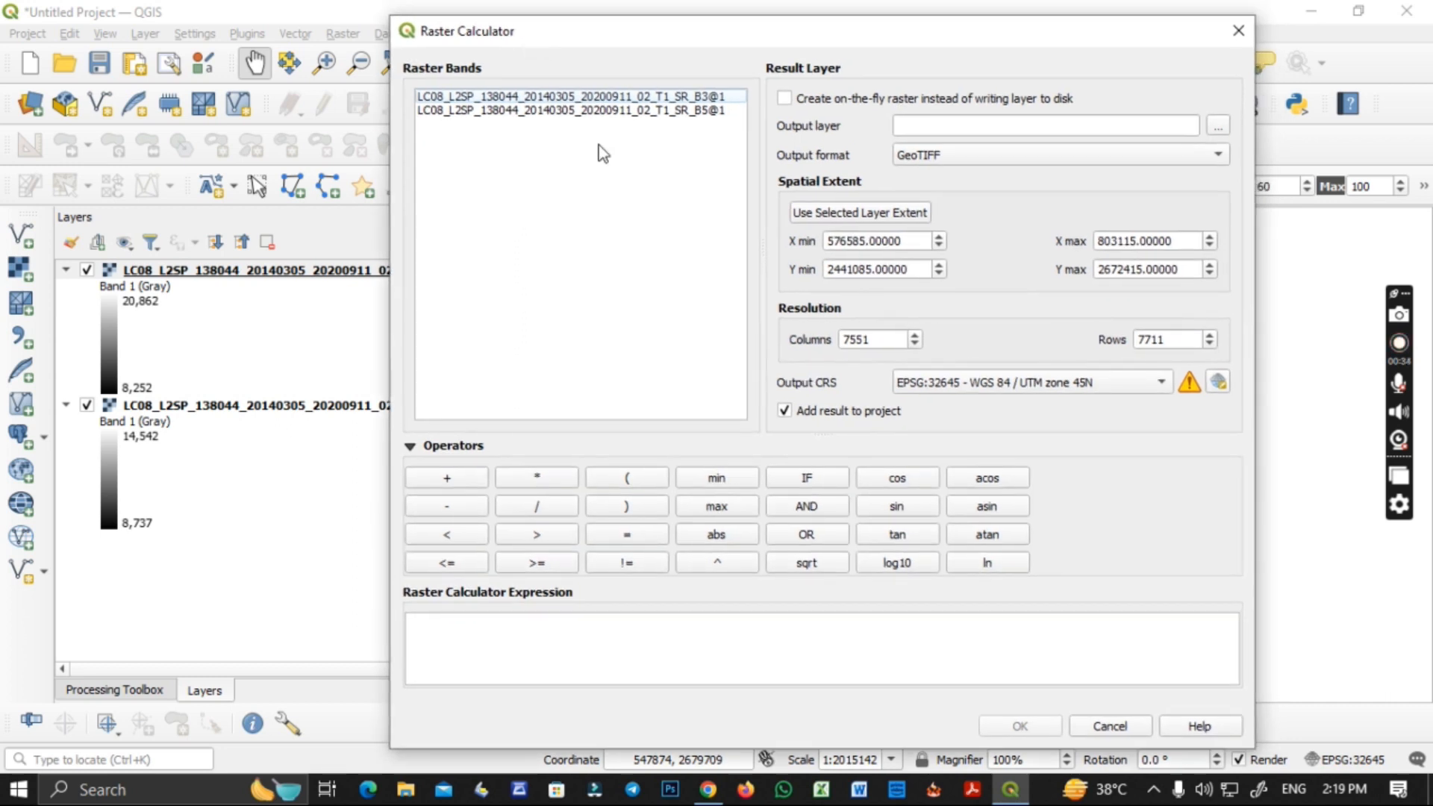
{"action": "mouse_move", "coordinate": [762, 123]}
{"action": "left_mouse_down"}
{"action": "mouse_move", "coordinate": [692, 128]}
{"action": "mouse_move", "coordinate": [768, 124]}
{"action": "left_mouse_up"}
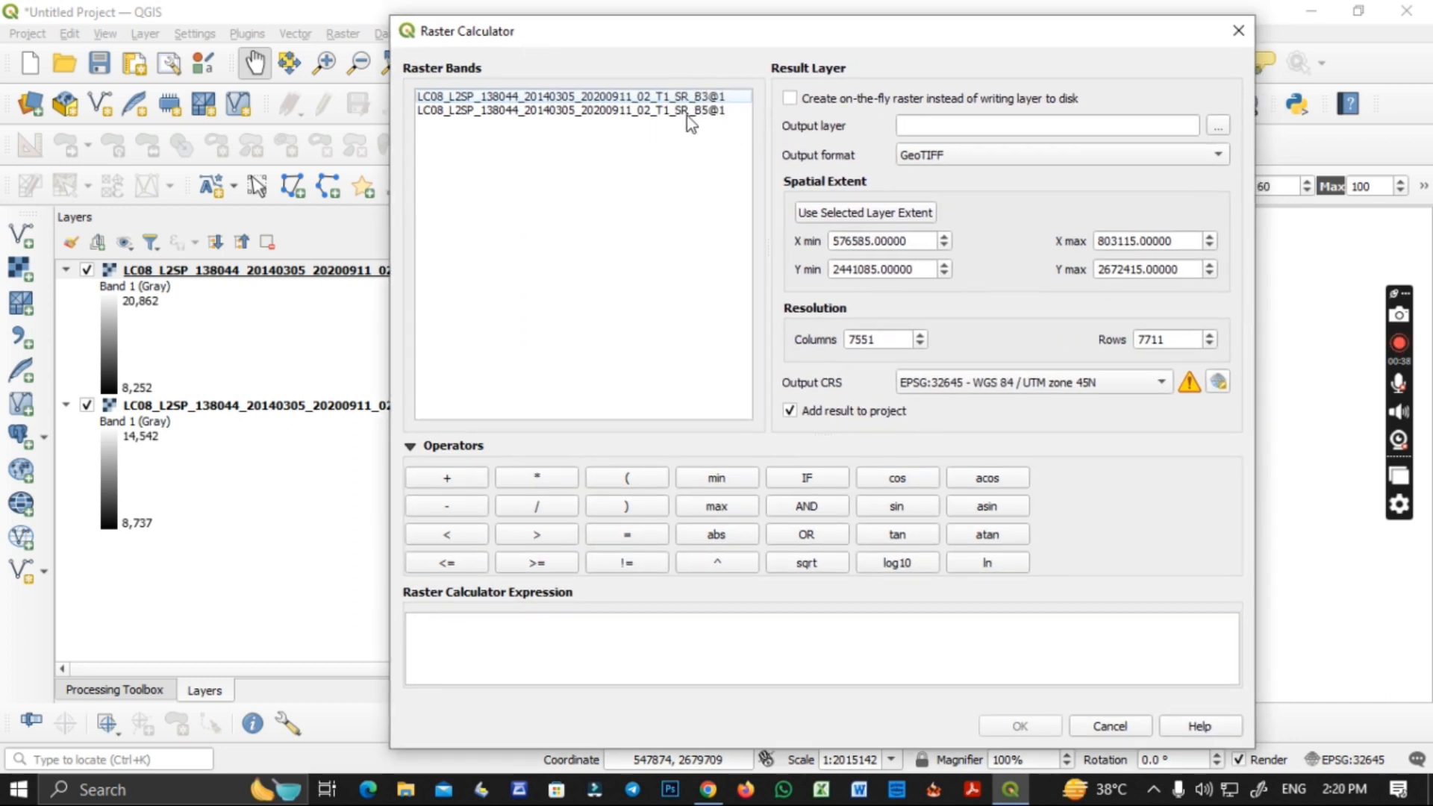
{"action": "left_click", "coordinate": [1217, 127]}
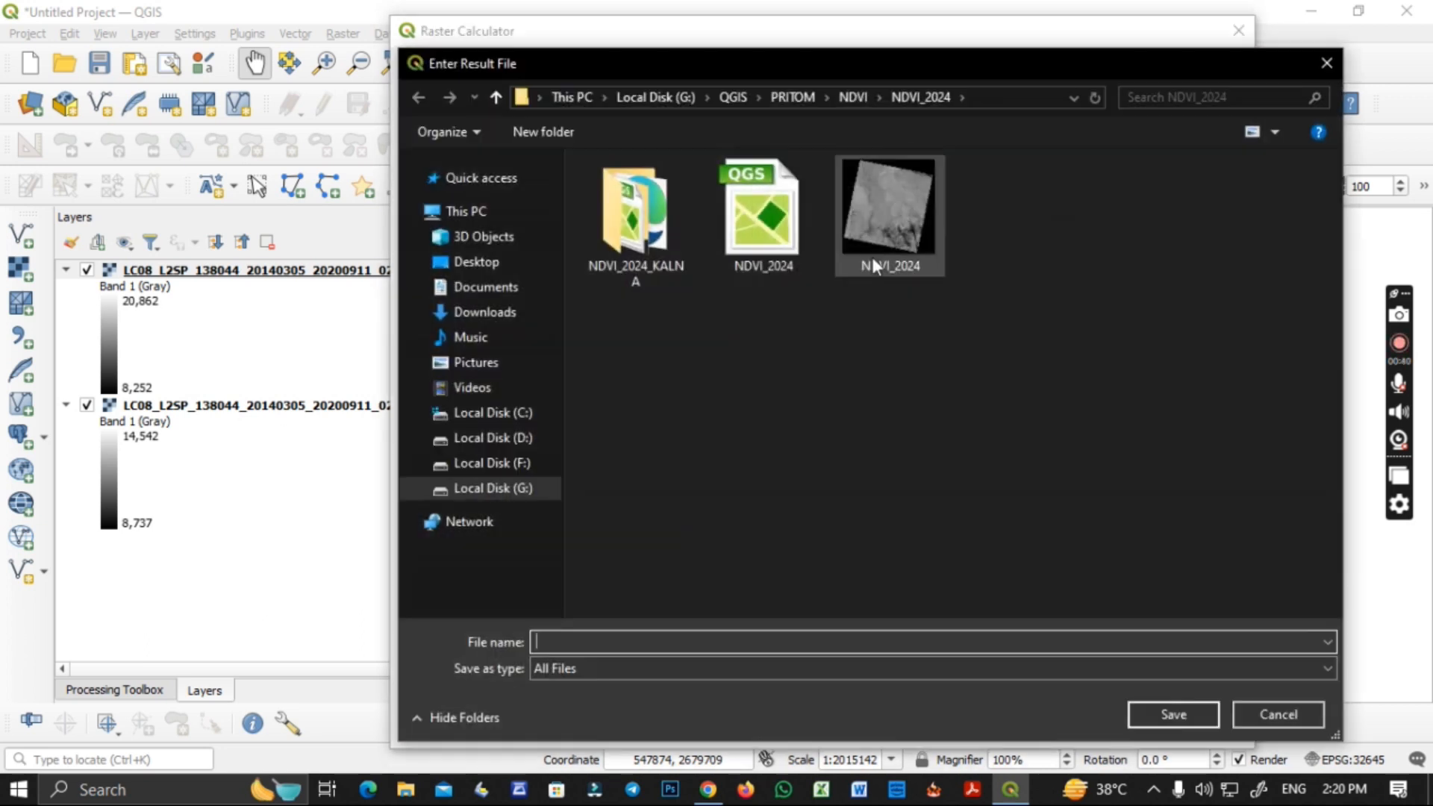
{"action": "left_click", "coordinate": [847, 93]}
{"action": "left_click", "coordinate": [803, 97]}
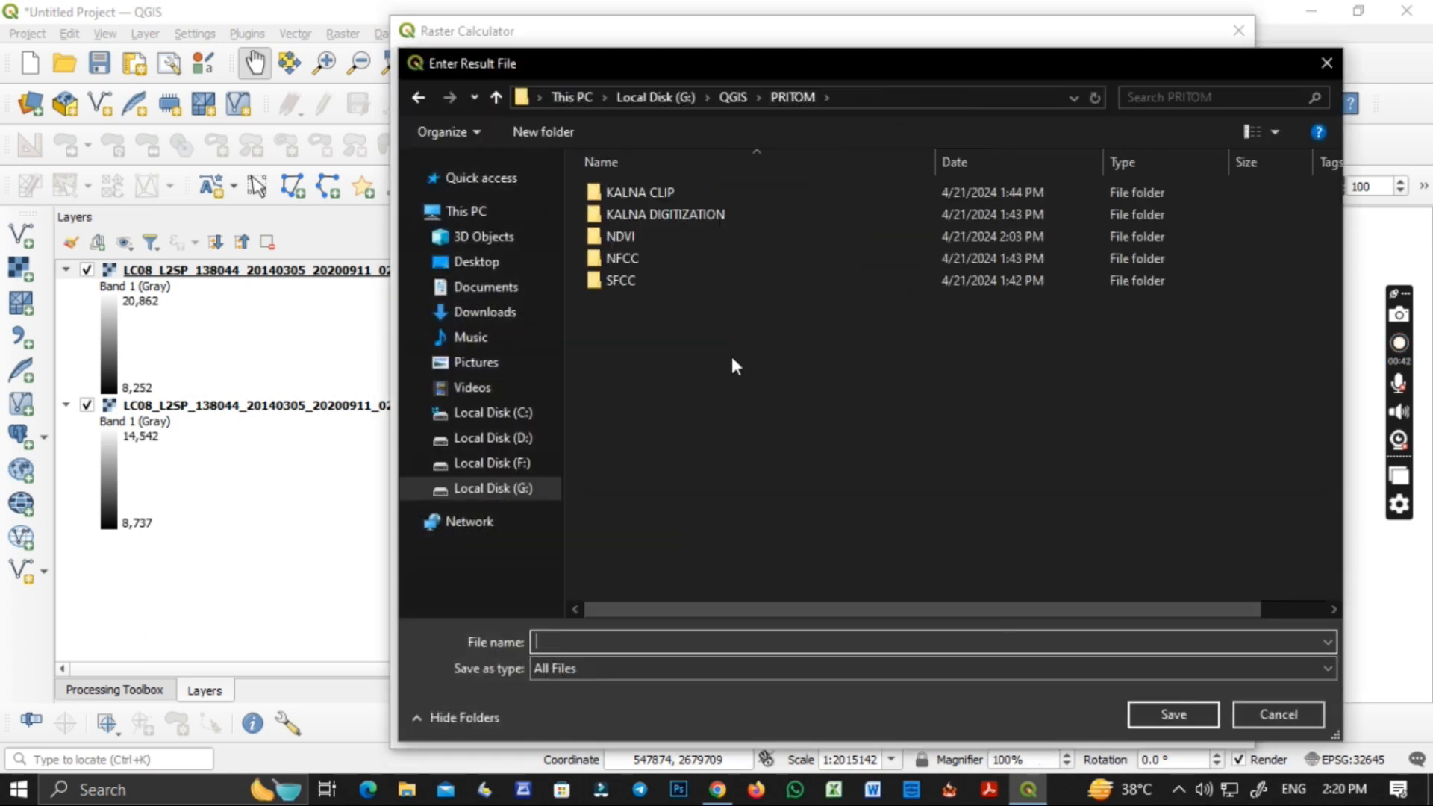
Create a folder named NDWI beside the NDVI folder and open it.
{"action": "right_click", "coordinate": [716, 371]}
{"action": "mouse_move", "coordinate": [754, 611]}
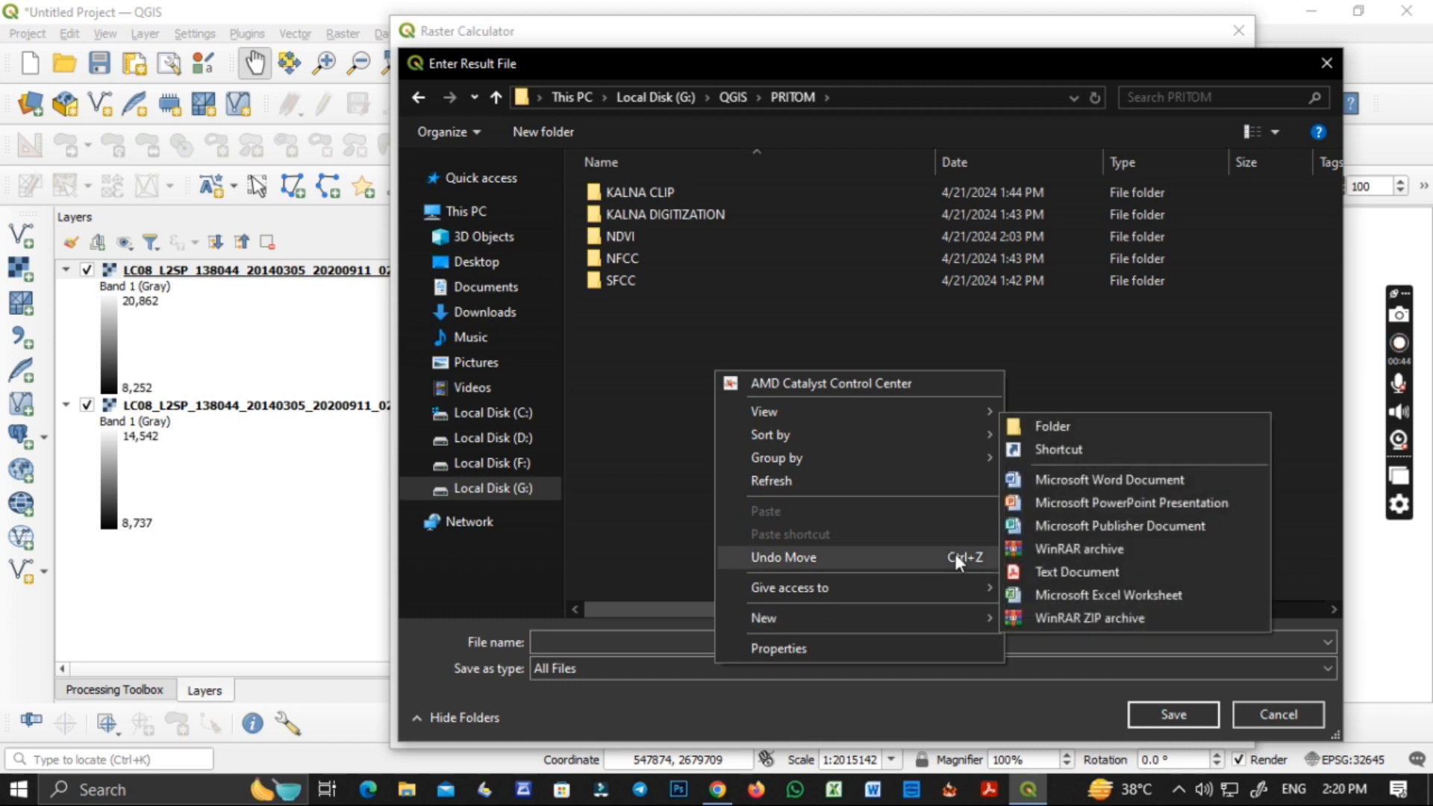
{"action": "left_click", "coordinate": [1042, 425]}
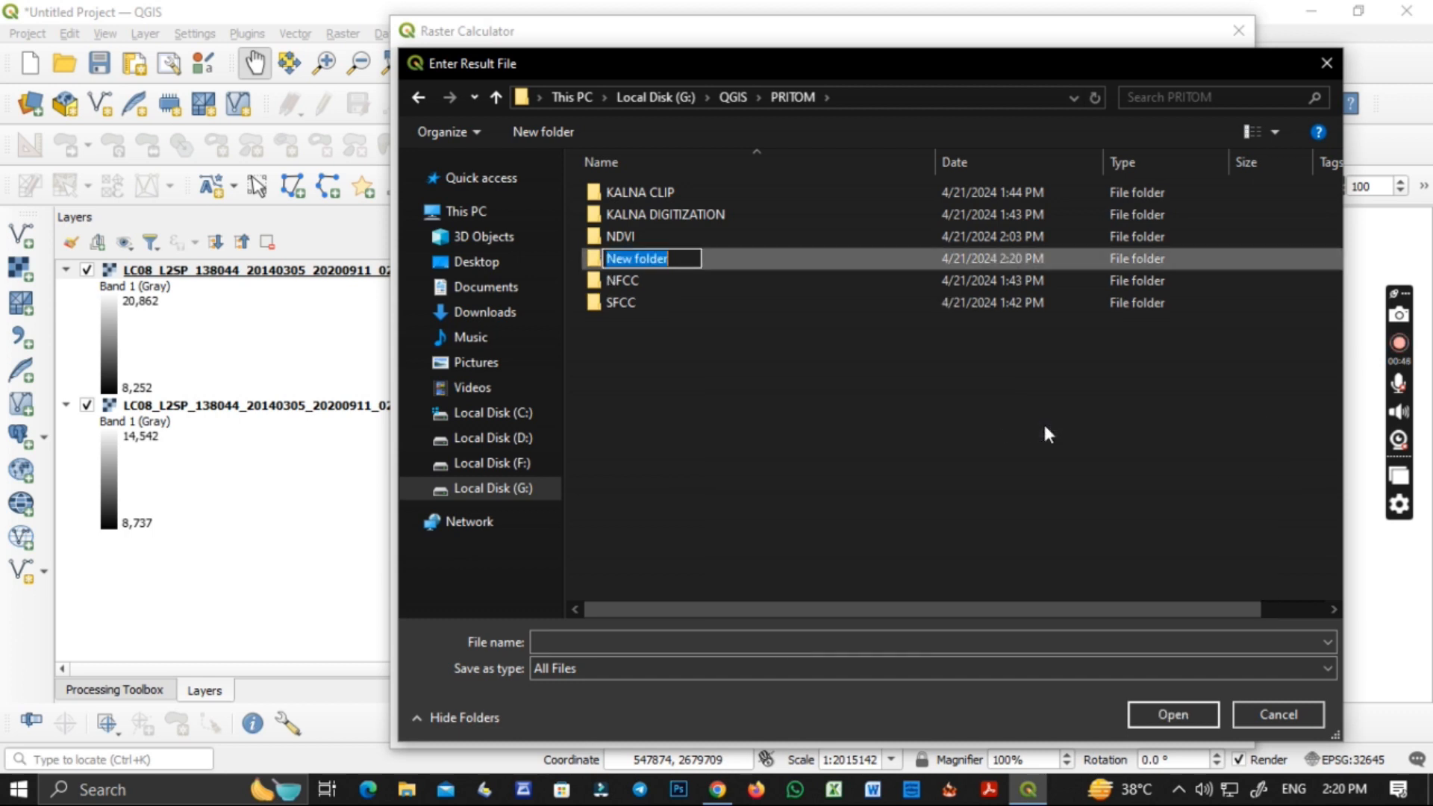
{"action": "type", "text": "NDWI"}
{"action": "key", "text": "Return"}
{"action": "double_click", "coordinate": [660, 262]}
Create an NDWI_2014 subfolder inside NDWI and set the output layer in it to the file name NDWI_2014.
{"action": "right_click", "coordinate": [625, 297]}
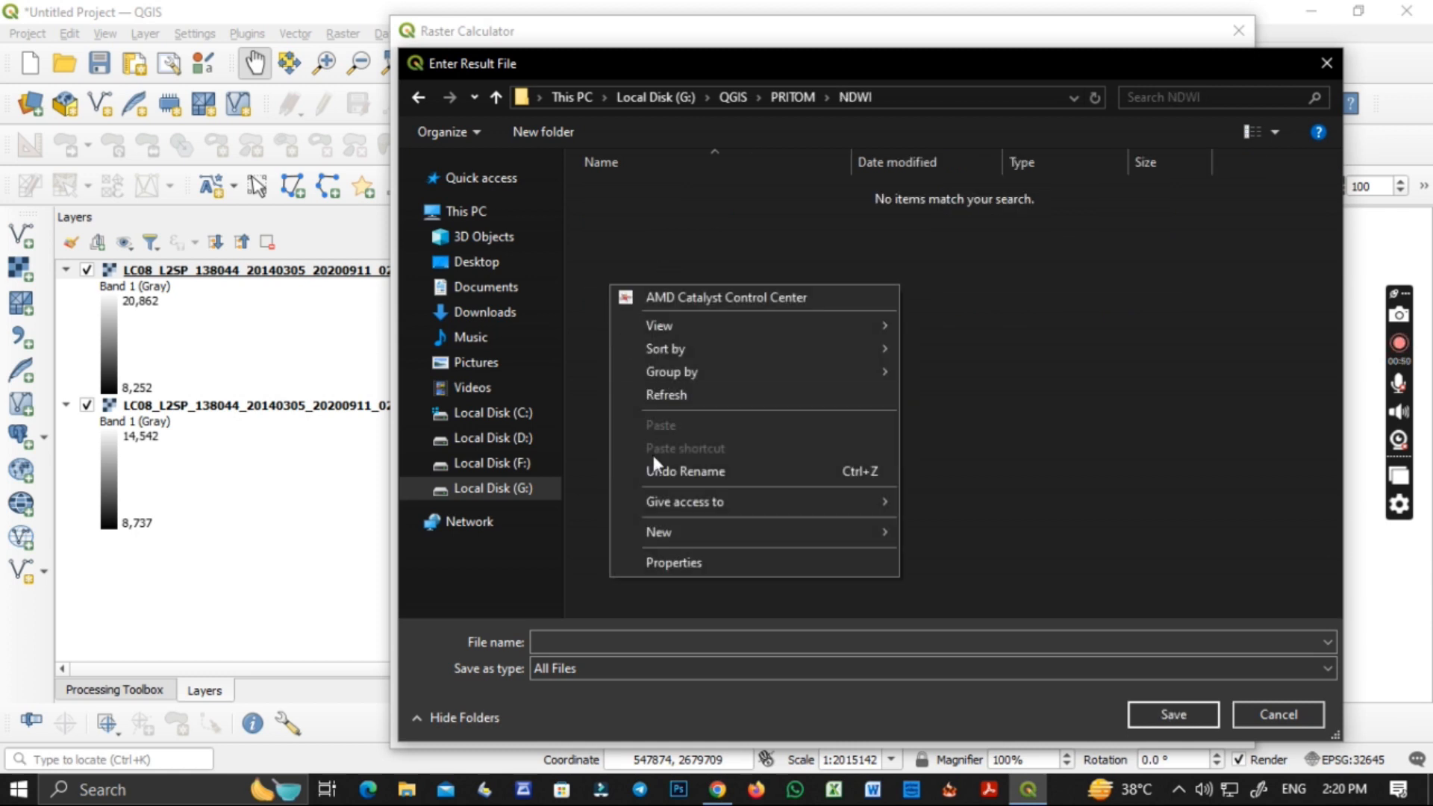
{"action": "mouse_move", "coordinate": [747, 532]}
{"action": "left_click", "coordinate": [947, 526]}
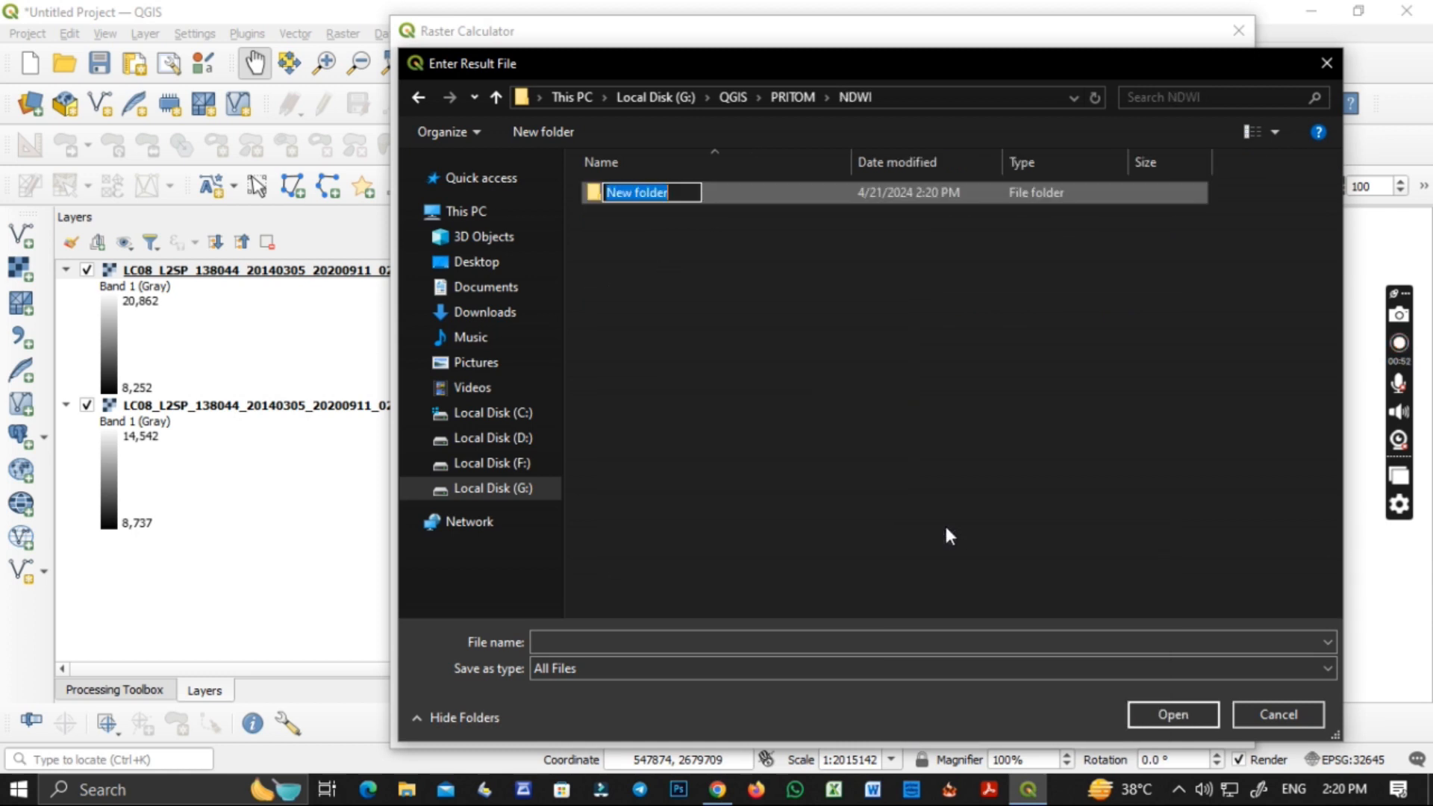
{"action": "type", "text": "NDWI"}
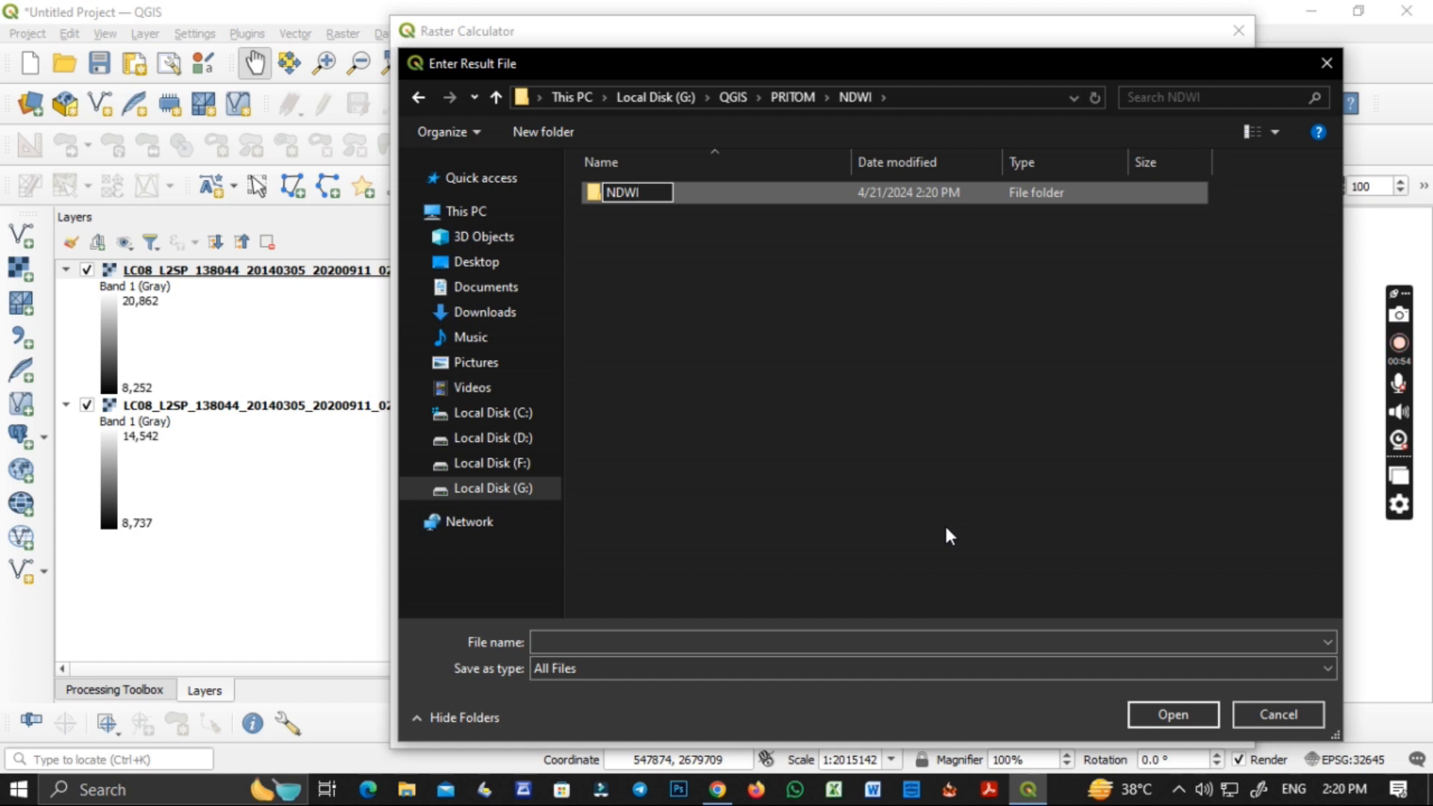
{"action": "type", "text": "_2014"}
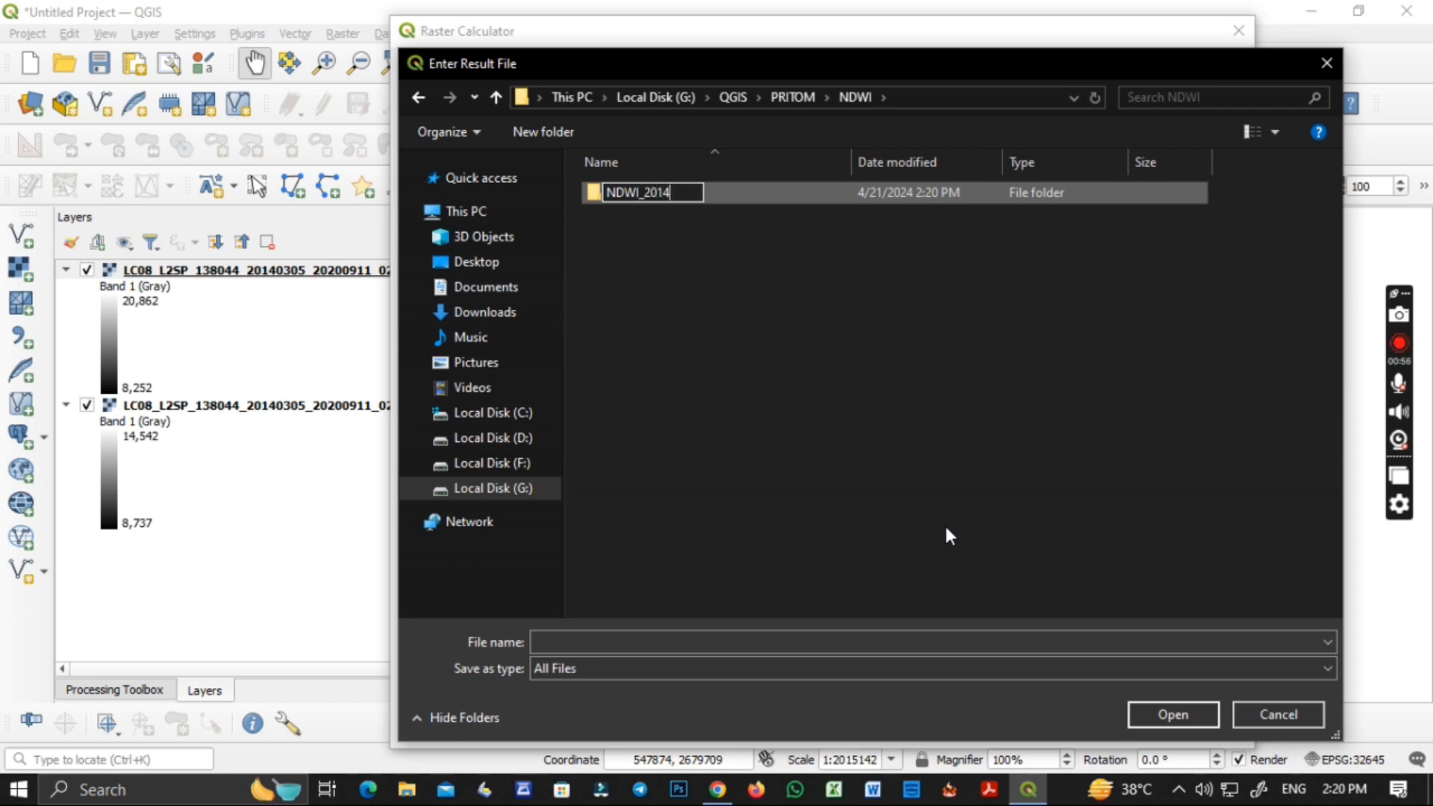
{"action": "left_click", "coordinate": [730, 304]}
{"action": "double_click", "coordinate": [661, 194]}
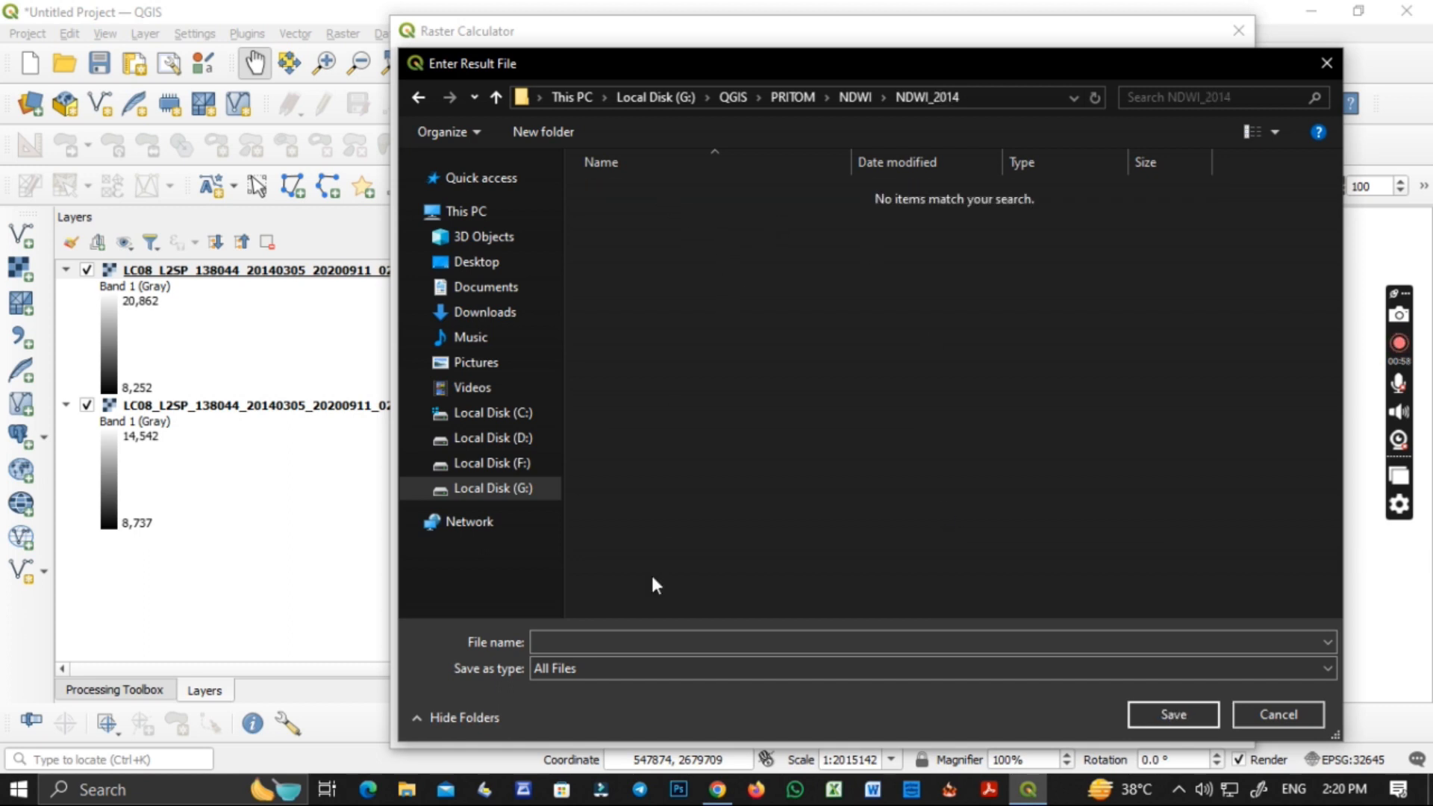
{"action": "left_click", "coordinate": [620, 639]}
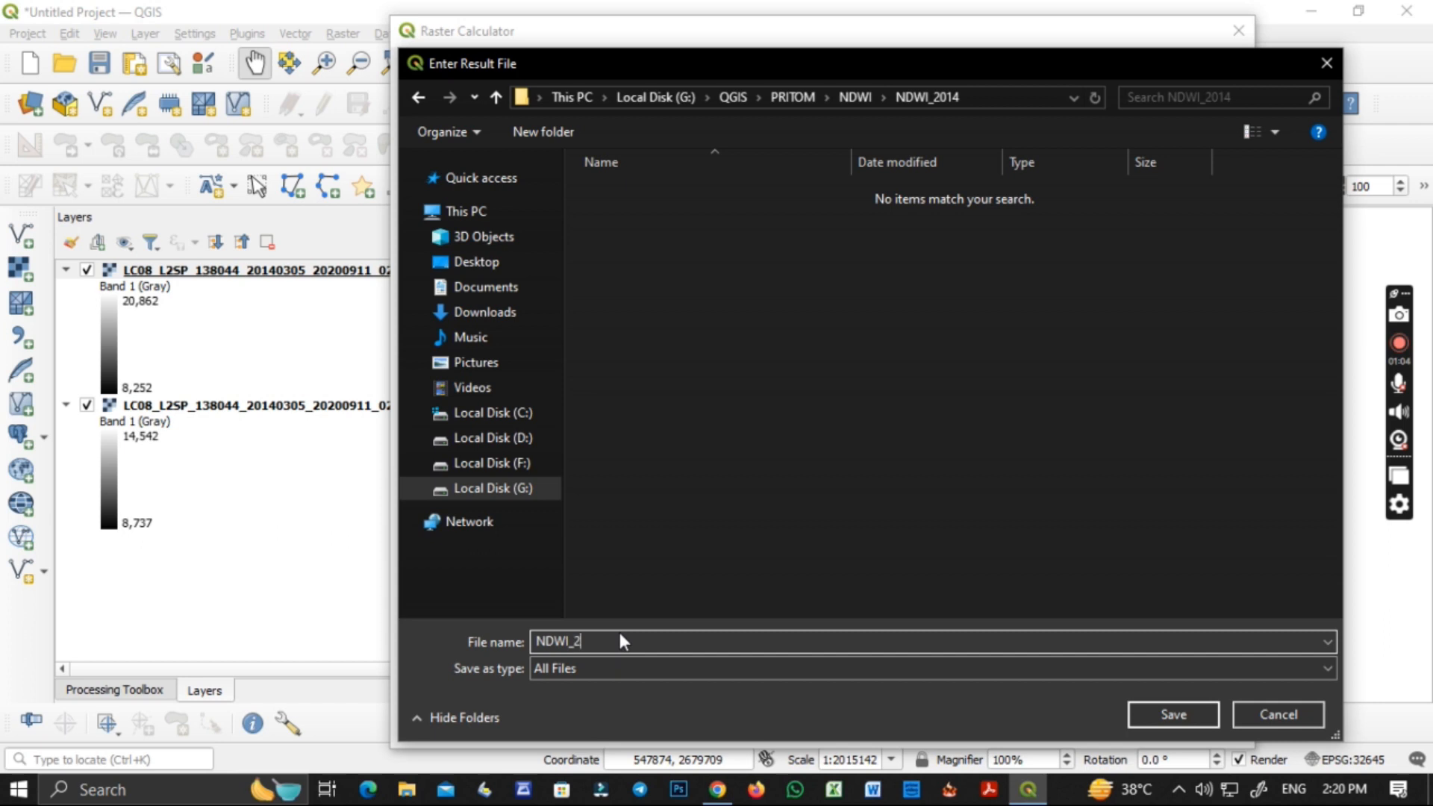
{"action": "left_click", "coordinate": [1141, 710]}
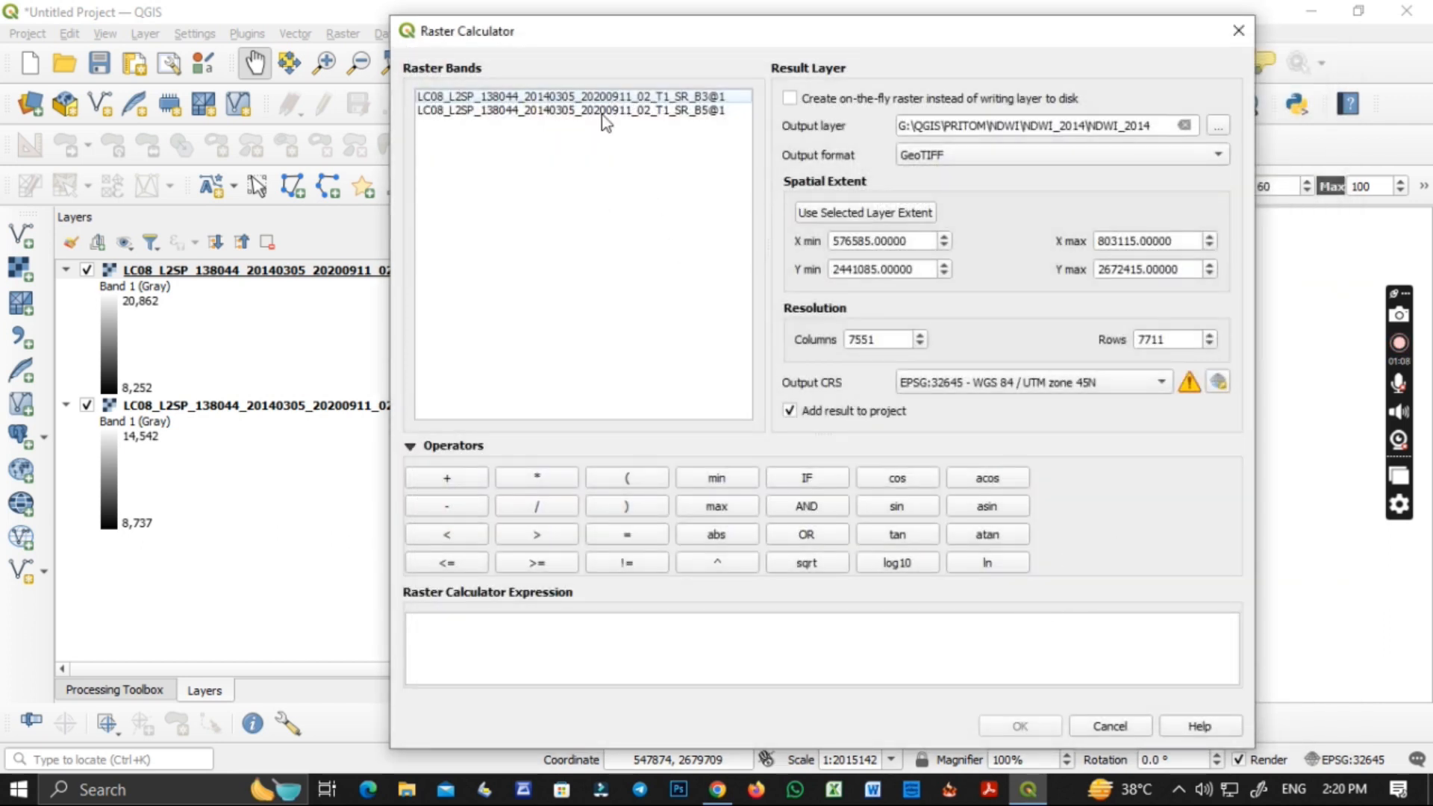
Build the expression's numerator as the bracketed difference of band 3 minus band 5.
{"action": "double_click", "coordinate": [679, 97]}
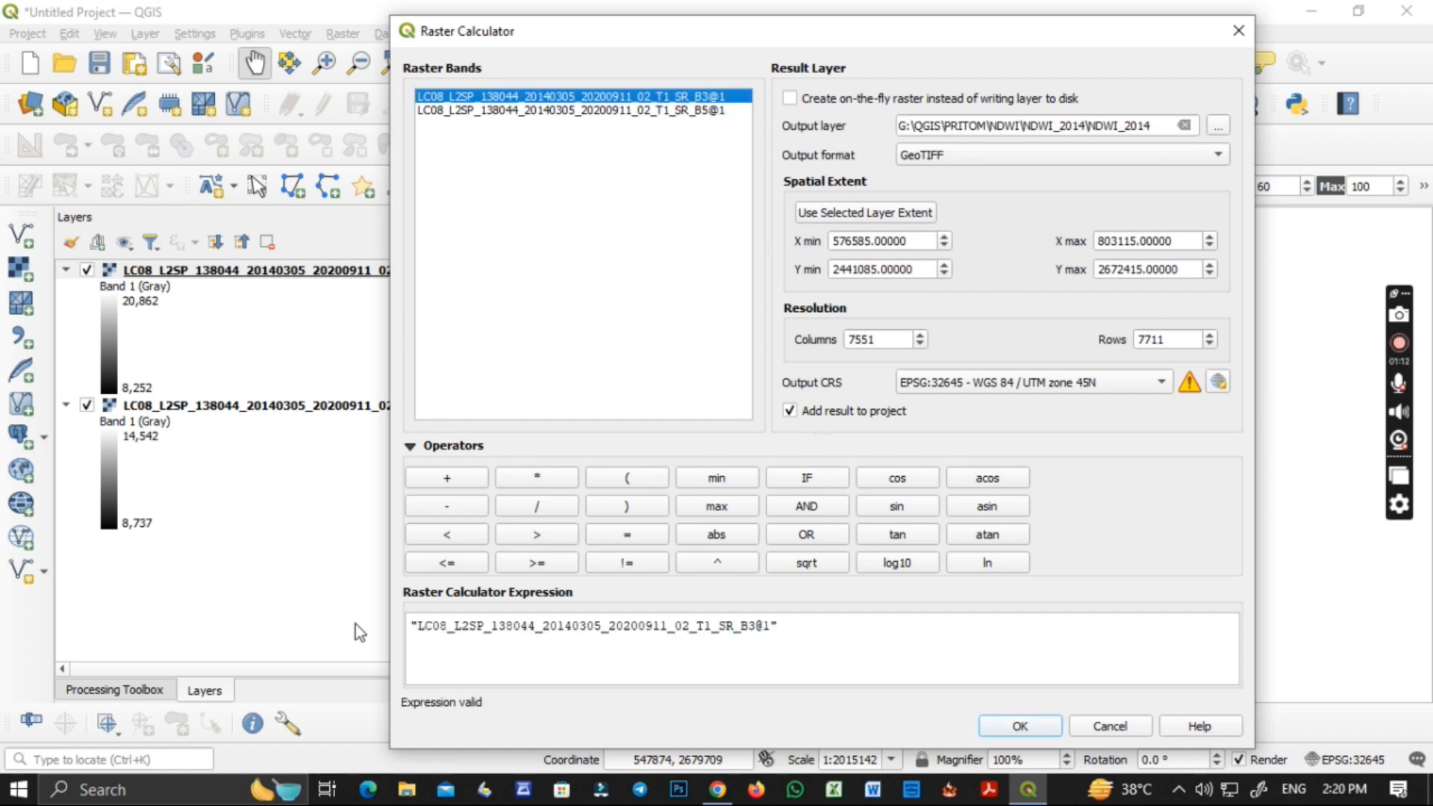
{"action": "left_click", "coordinate": [409, 626]}
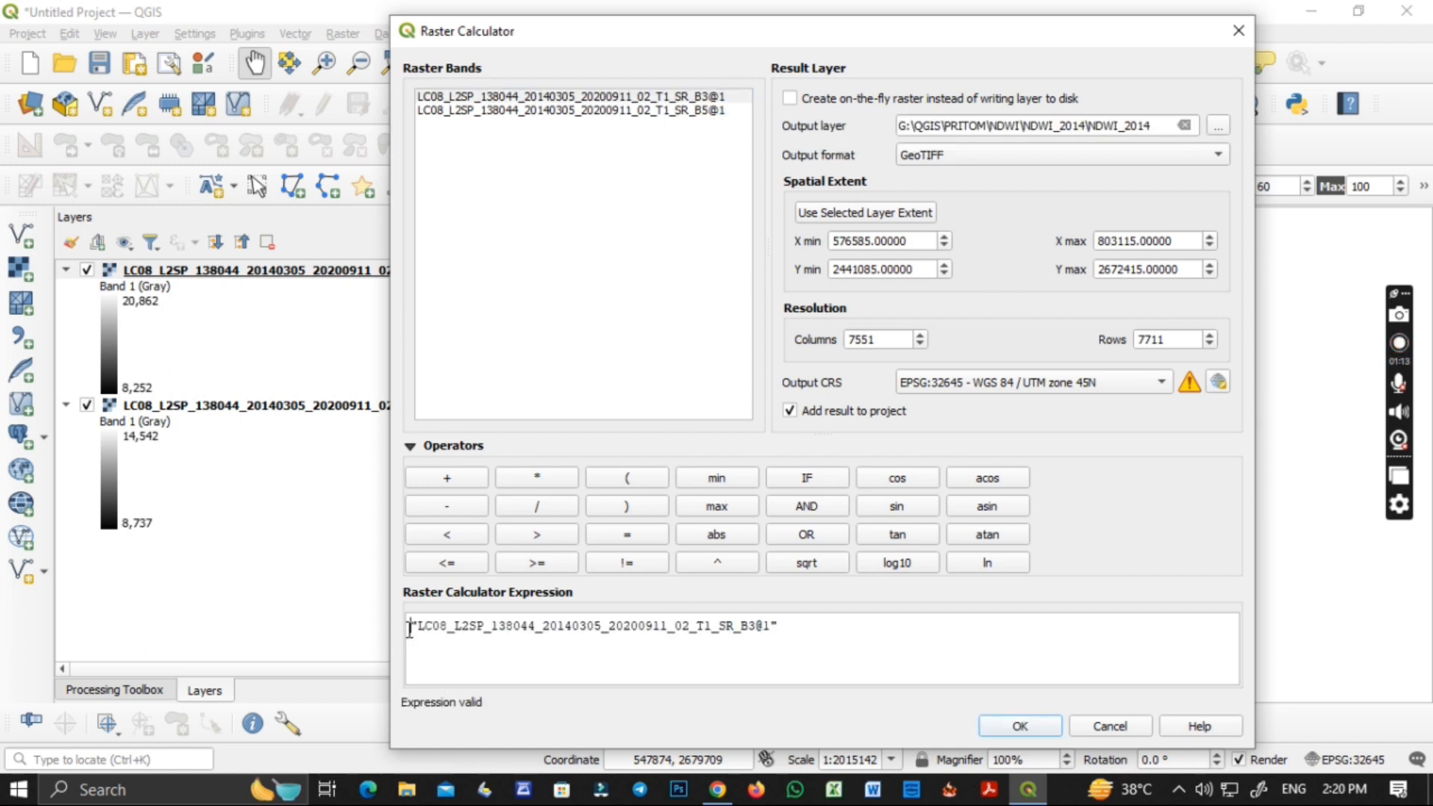
{"action": "left_click", "coordinate": [626, 483]}
{"action": "left_click", "coordinate": [832, 620]}
{"action": "left_click", "coordinate": [463, 509]}
{"action": "double_click", "coordinate": [691, 112]}
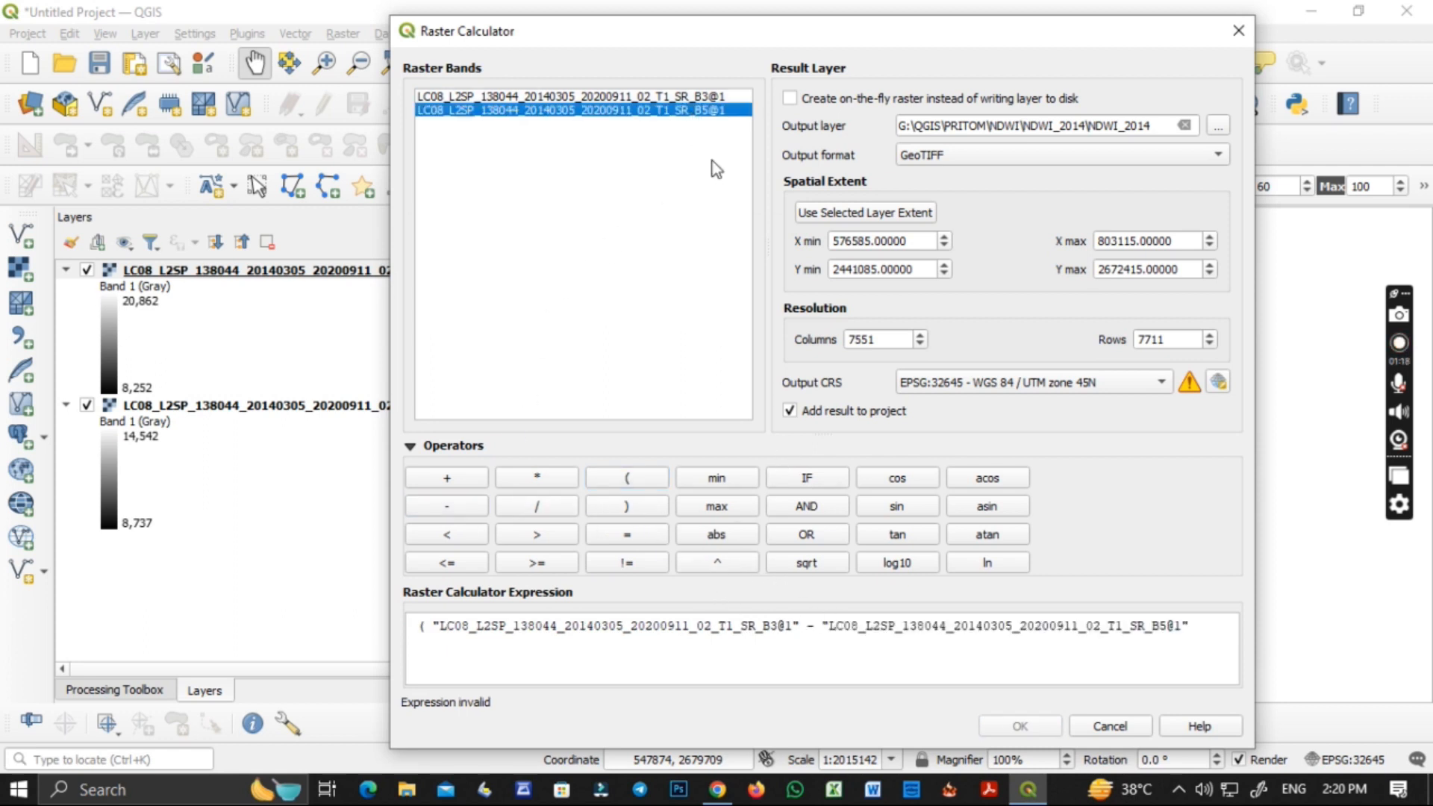
{"action": "left_click", "coordinate": [623, 502]}
Divide the numerator by the bracketed sum of band 3 plus band 5 and run the raster calculation.
{"action": "left_click", "coordinate": [537, 507]}
{"action": "left_click", "coordinate": [625, 481]}
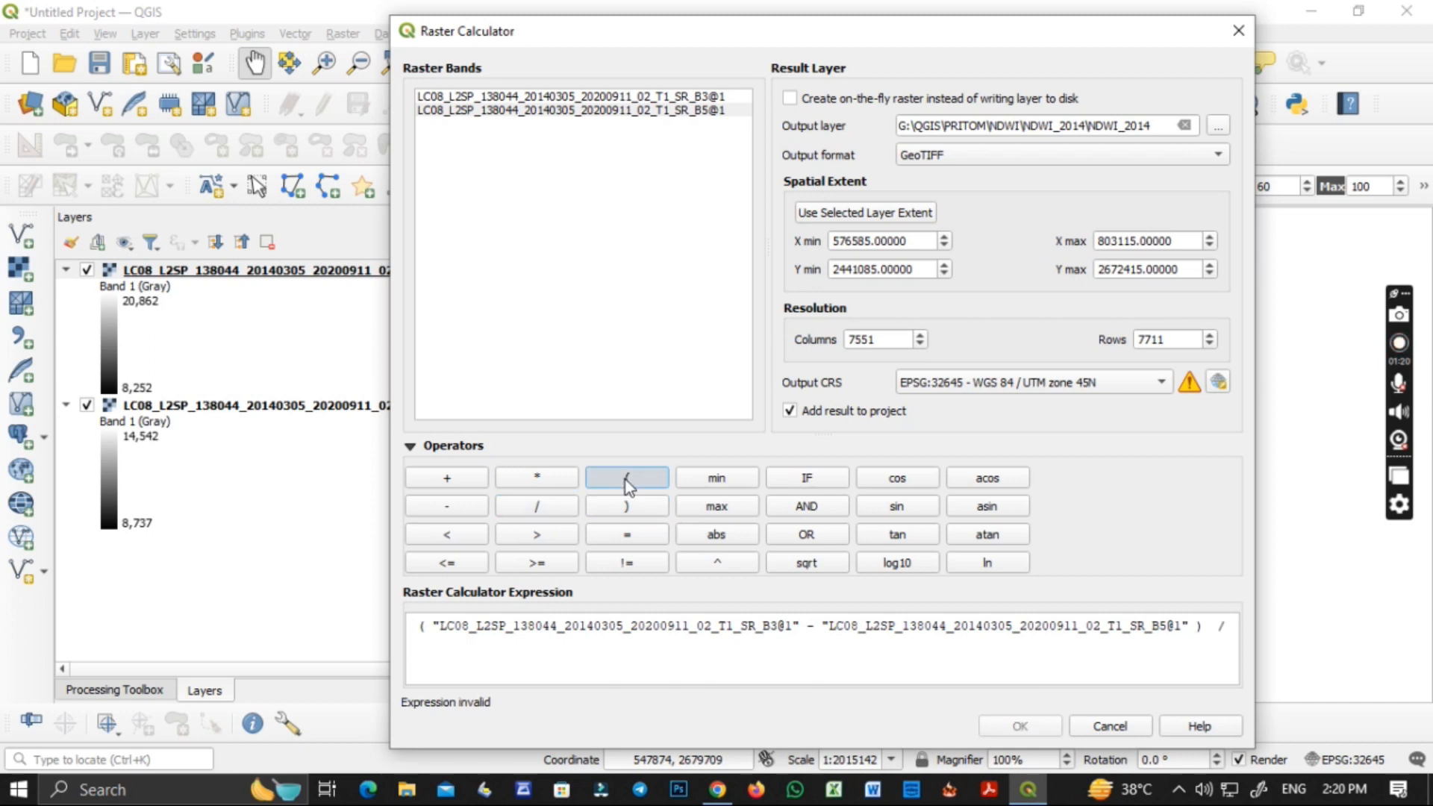
{"action": "double_click", "coordinate": [708, 97]}
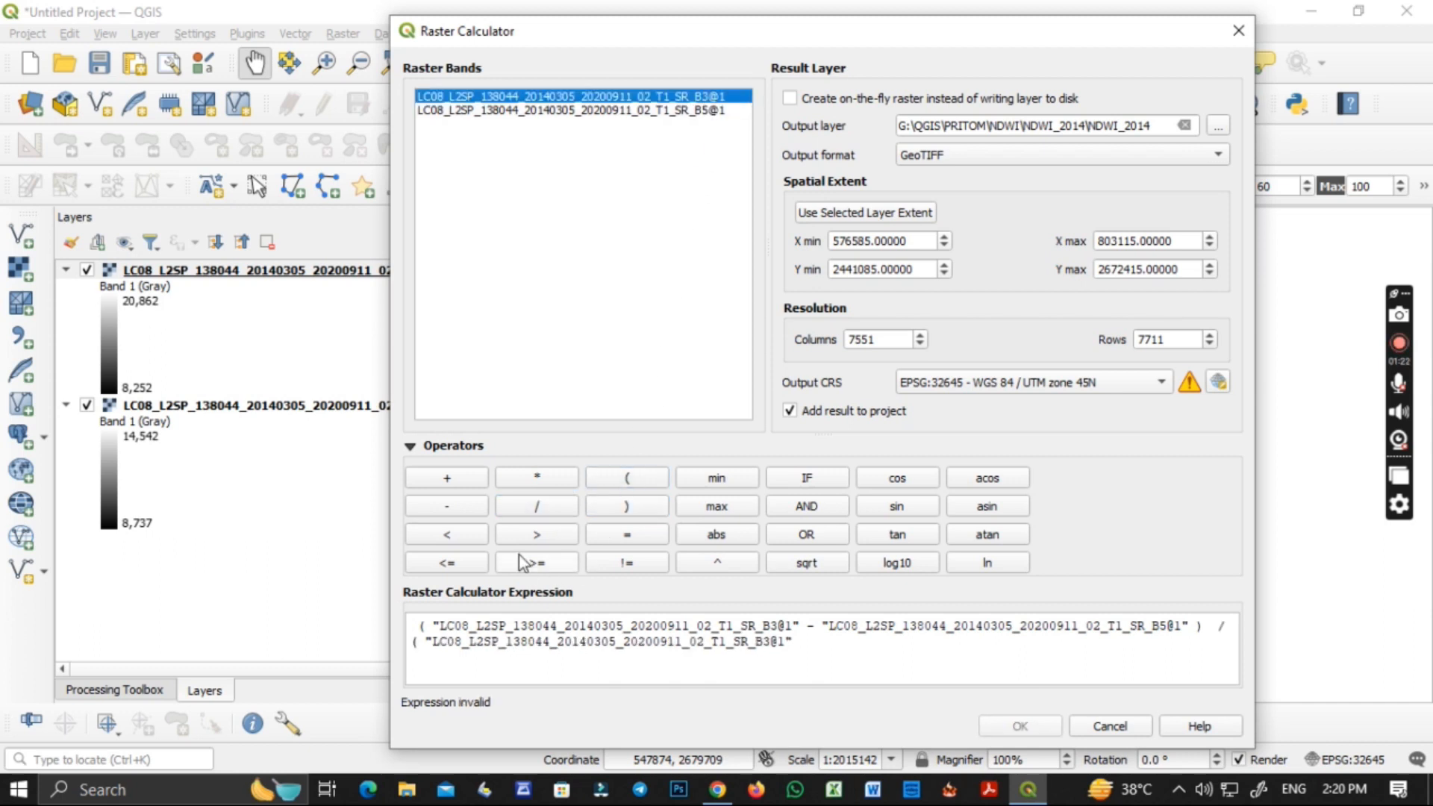
{"action": "left_click", "coordinate": [462, 478]}
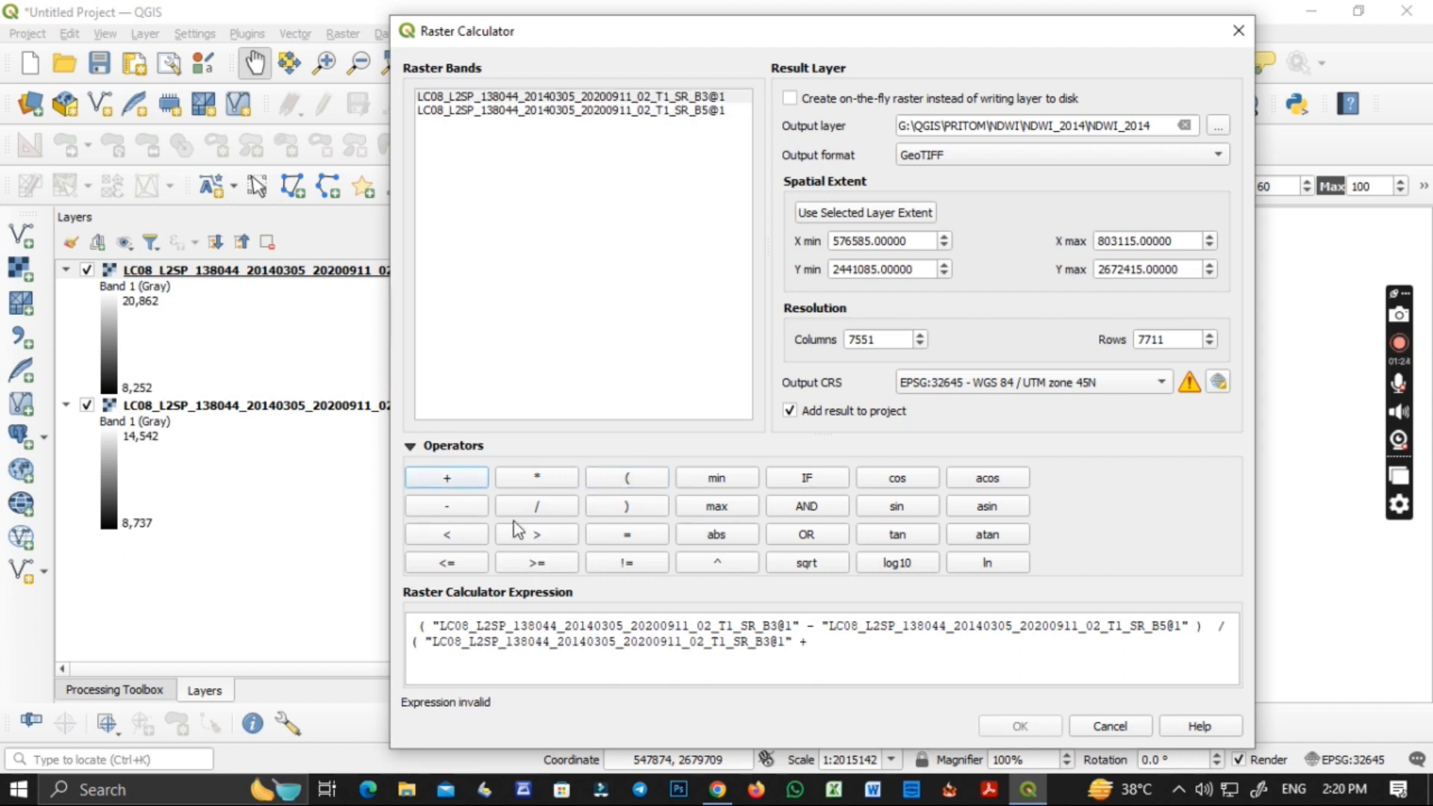
{"action": "double_click", "coordinate": [652, 111]}
{"action": "left_click", "coordinate": [627, 506]}
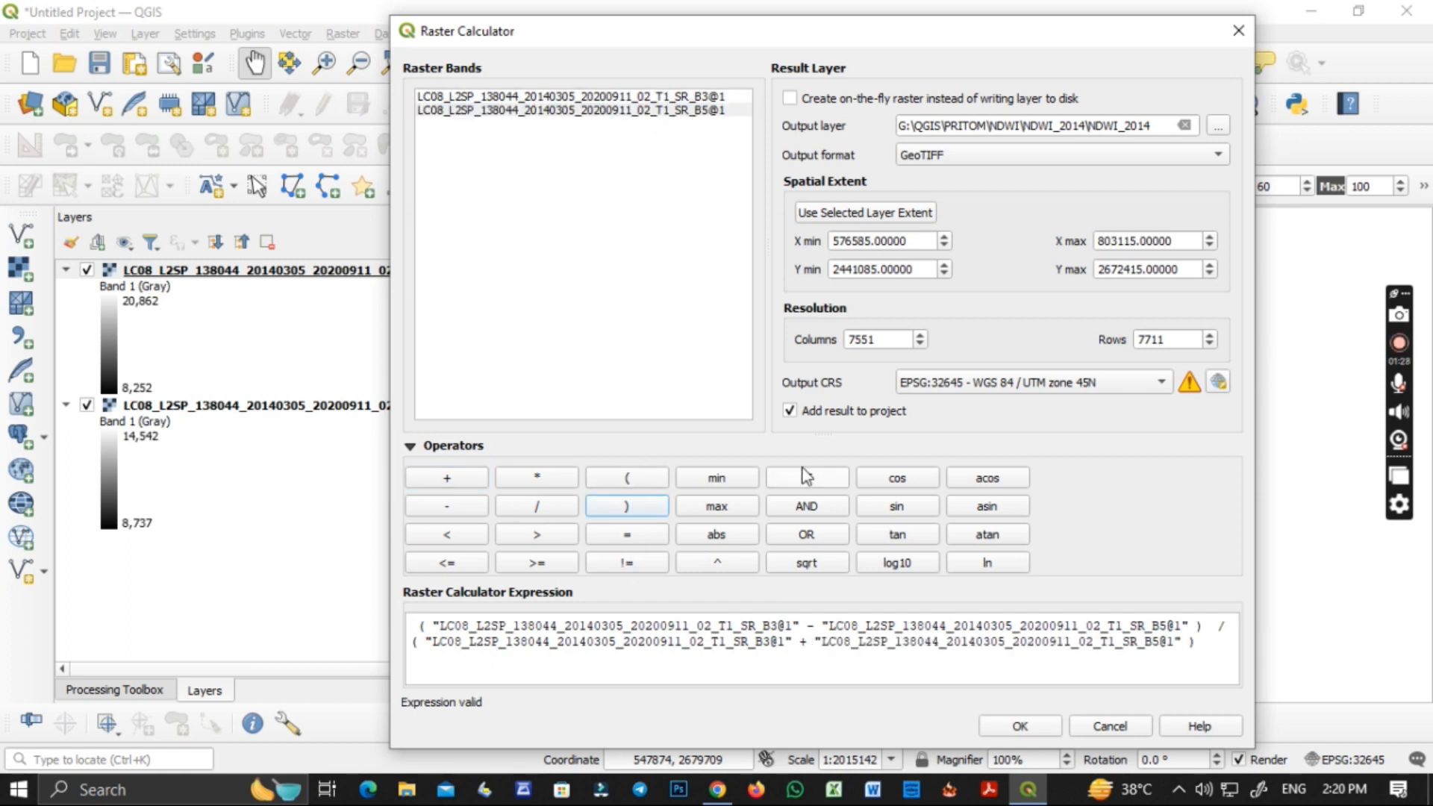
{"action": "left_click", "coordinate": [1029, 727]}
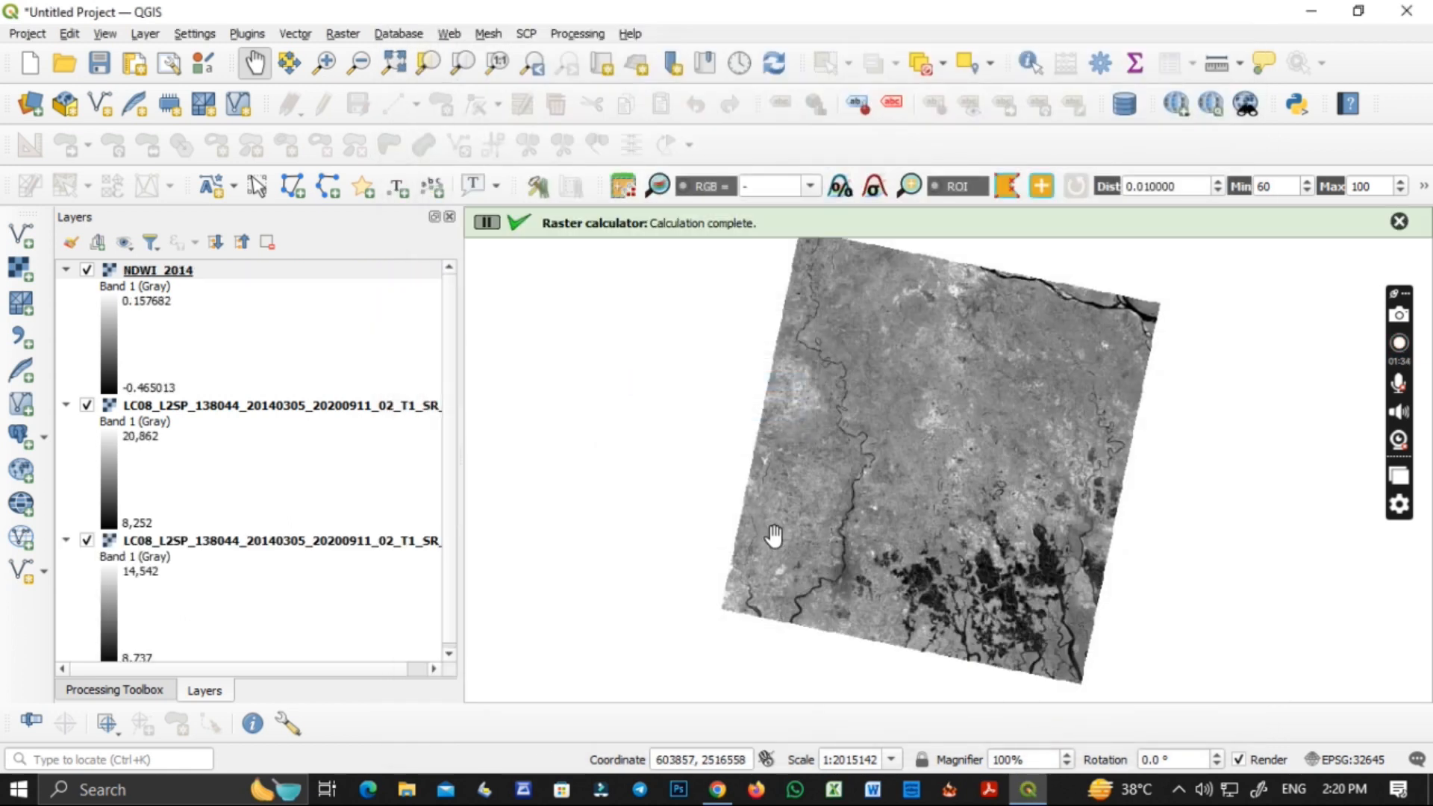
Remove the two LC08 band layers from the project, keeping the NDWI_2014 layer.
{"action": "right_click", "coordinate": [167, 275]}
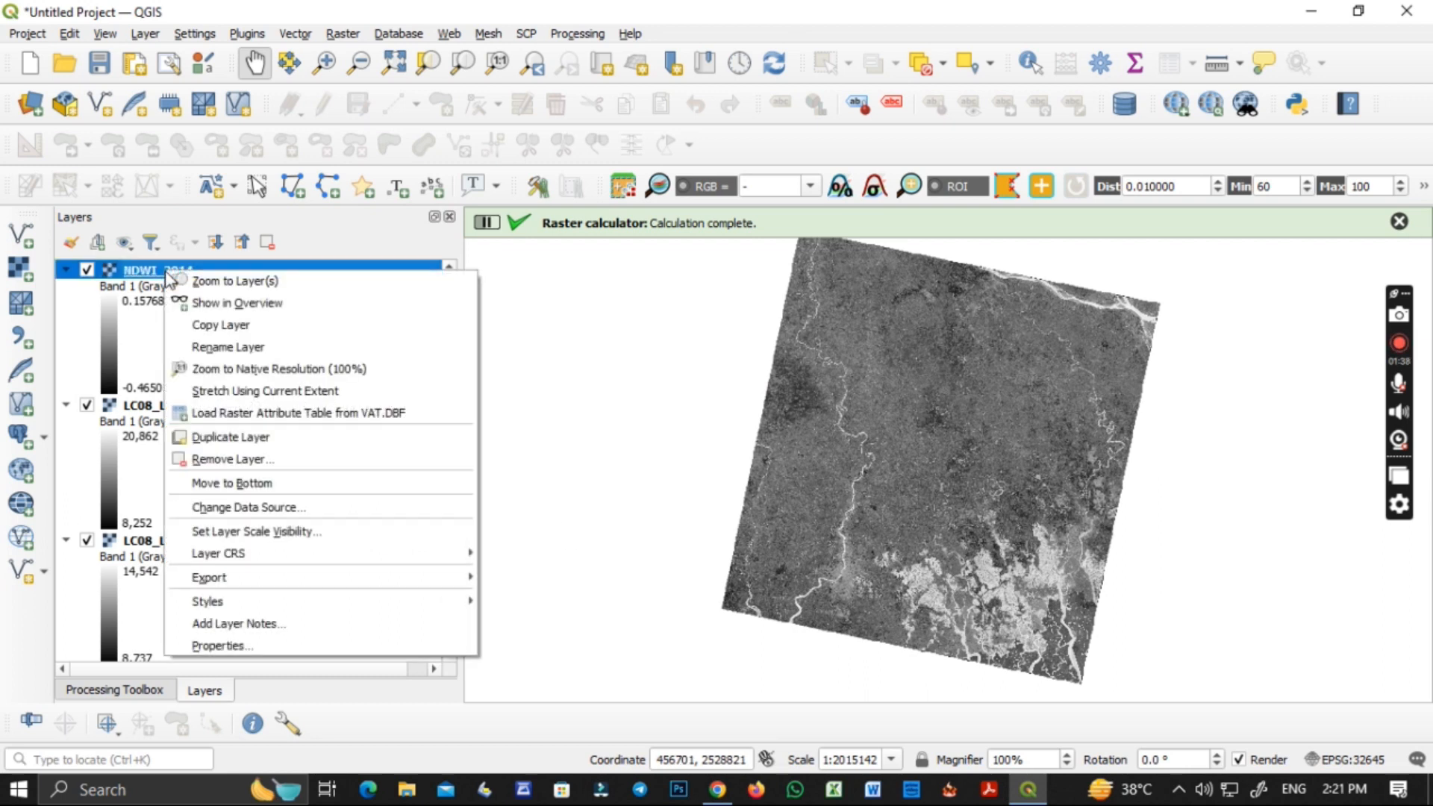
{"action": "left_click", "coordinate": [590, 472]}
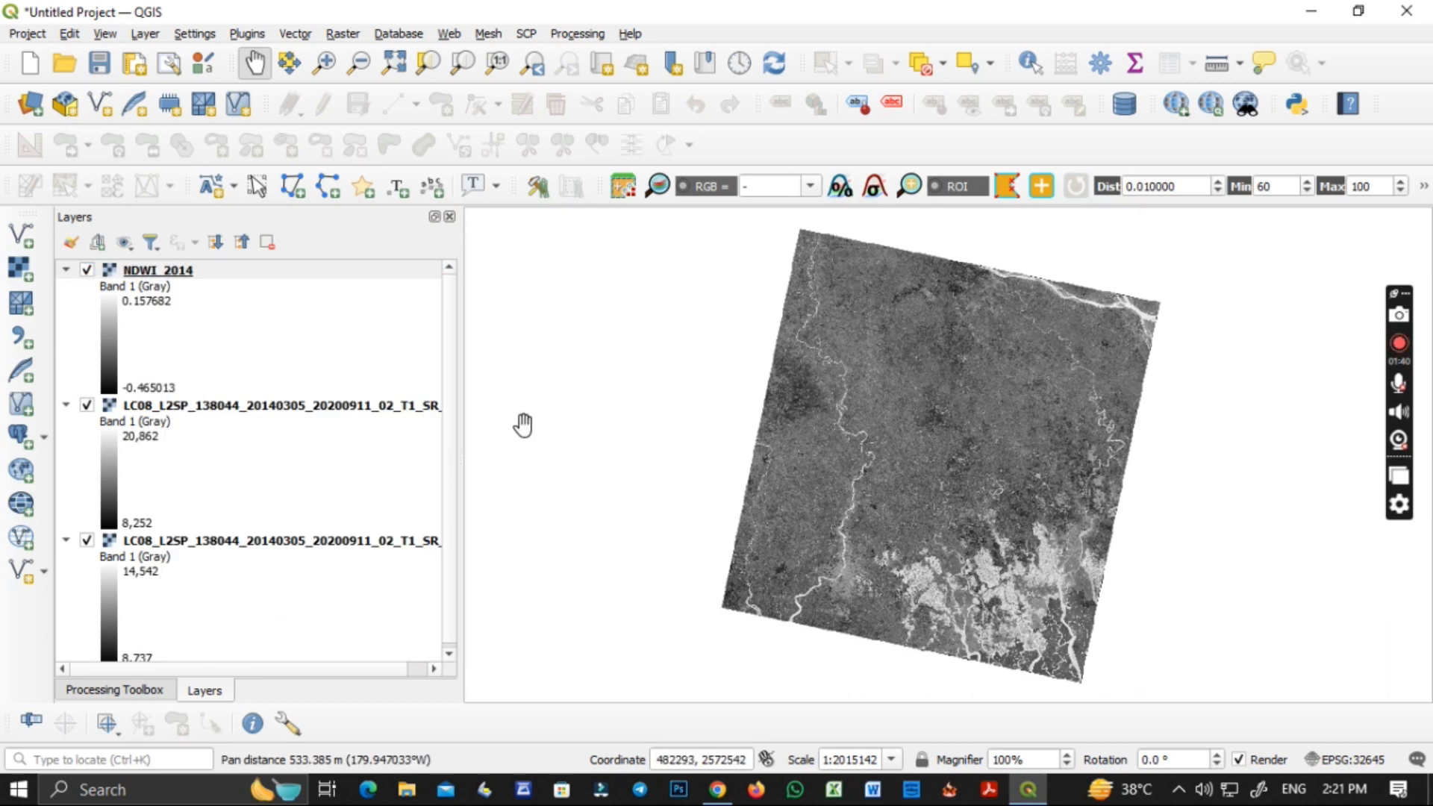
{"action": "left_click", "coordinate": [158, 408]}
{"action": "left_click", "coordinate": [173, 548], "text": "ctrl"}
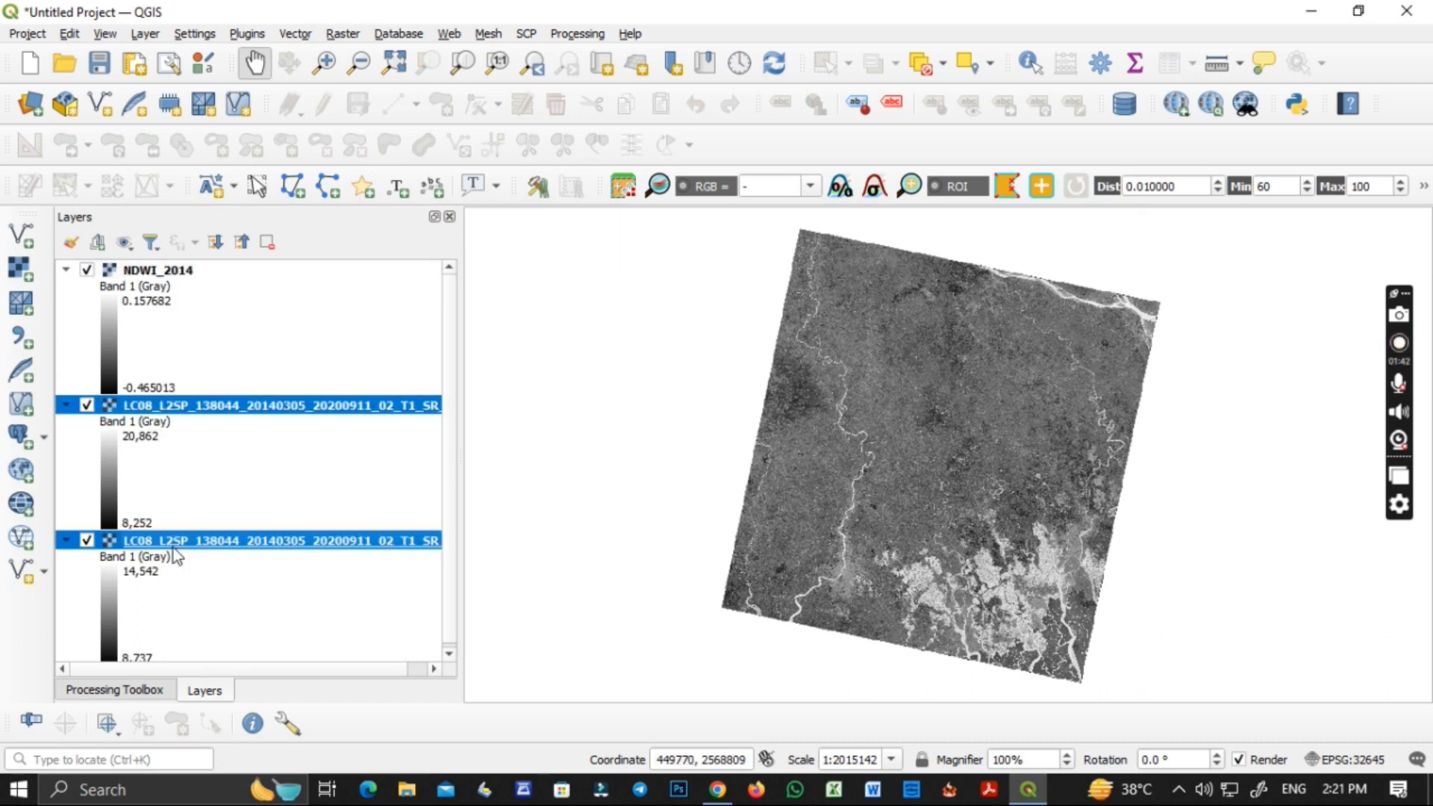
{"action": "left_click", "coordinate": [273, 242]}
{"action": "left_click", "coordinate": [671, 415]}
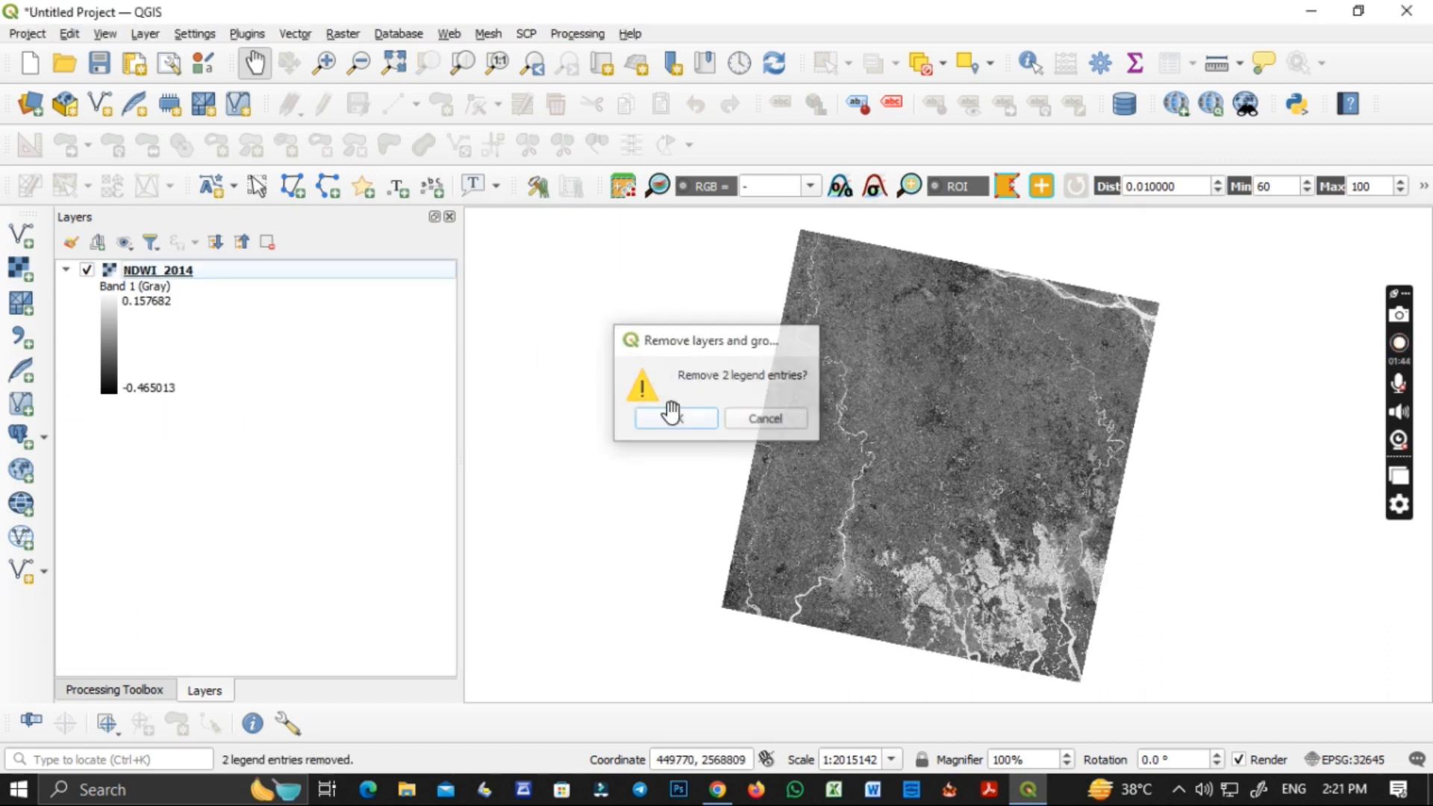
Start a new Raster Calculator expression that selects NDWI_2014@1 values greater than 0.
{"action": "left_click", "coordinate": [344, 35]}
{"action": "left_click", "coordinate": [388, 51]}
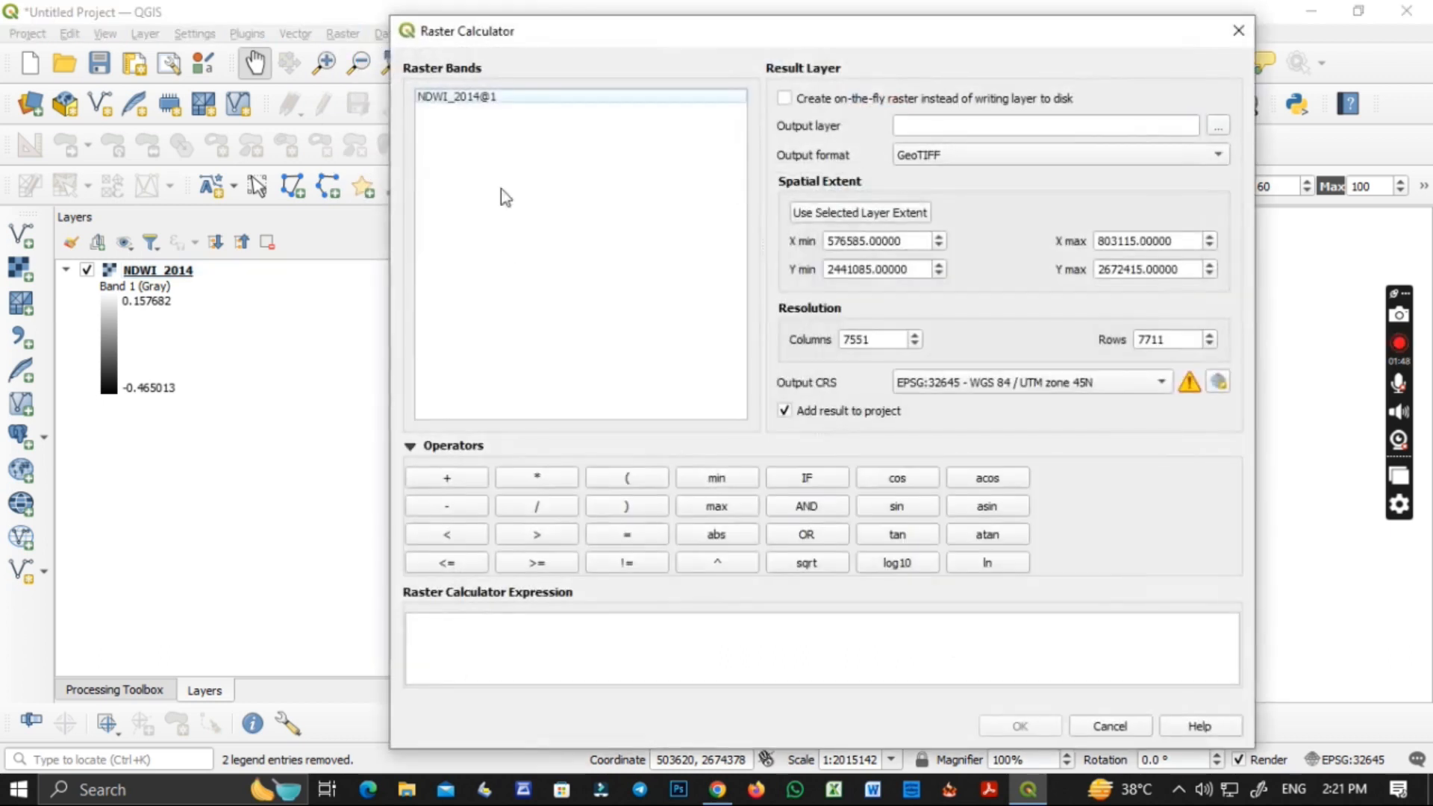
{"action": "double_click", "coordinate": [488, 99]}
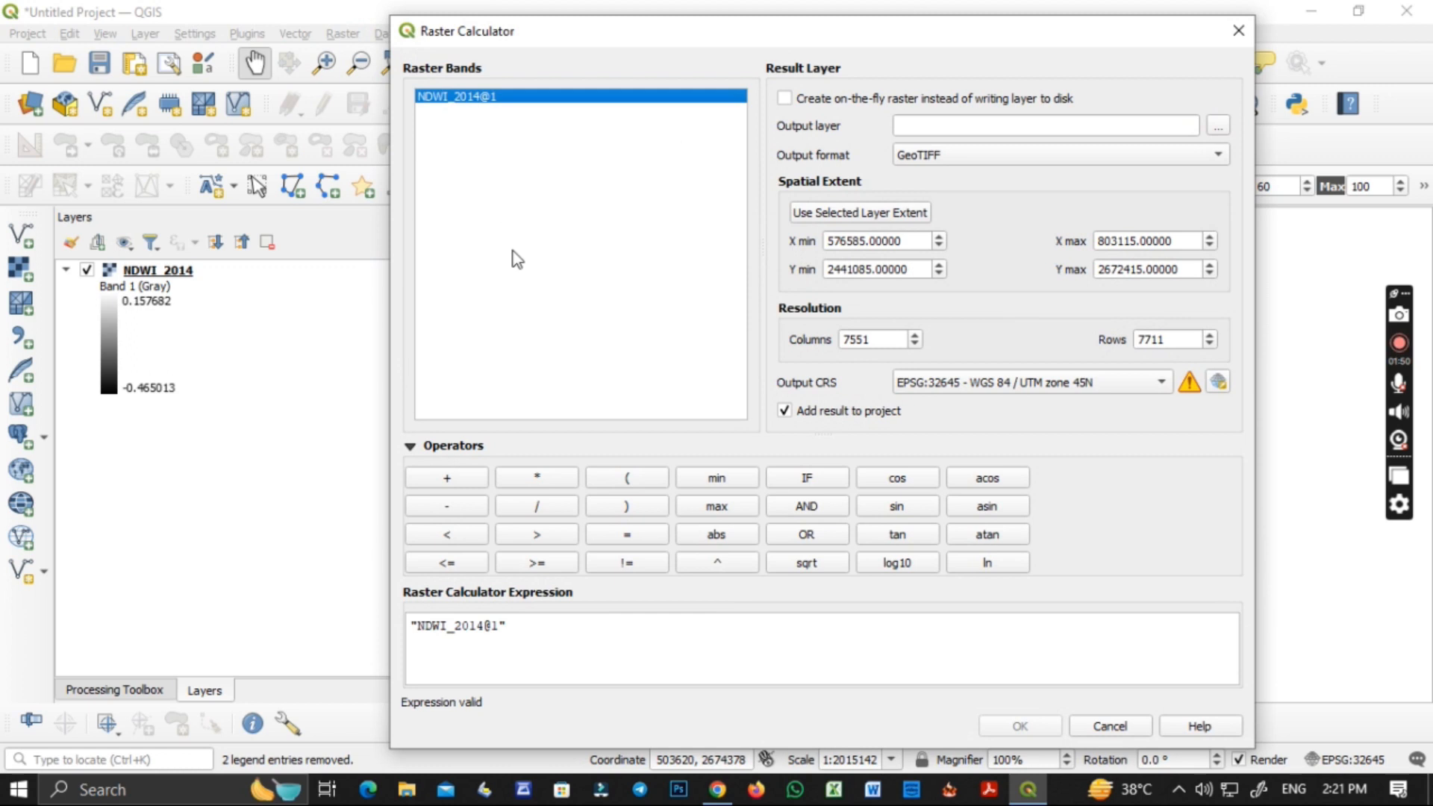
{"action": "left_click", "coordinate": [537, 534]}
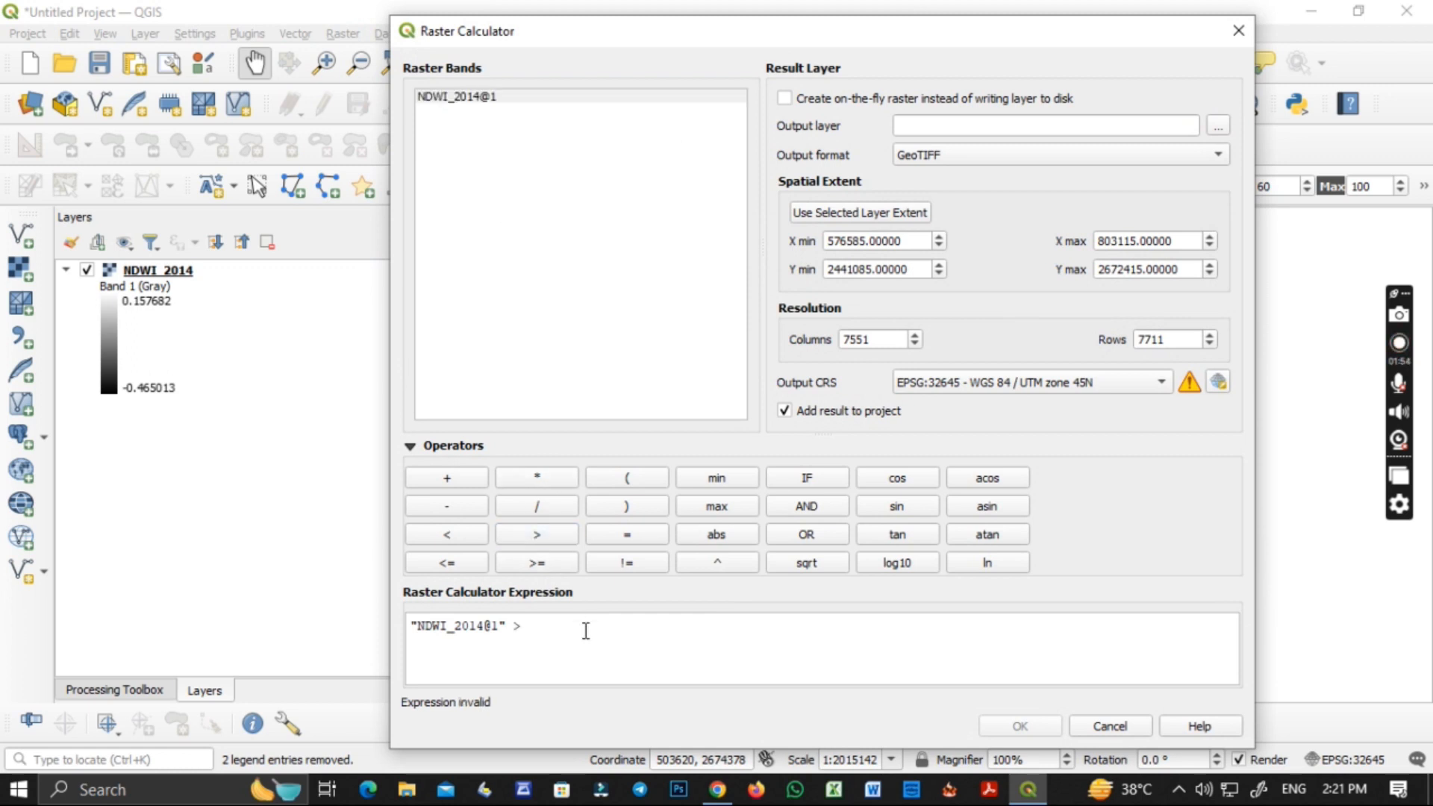
{"action": "type", "text": "0"}
Save the output layer as NDWI_2014 WATER BODY in the NDWI_2014 folder and run the calculation.
{"action": "left_click", "coordinate": [1218, 125]}
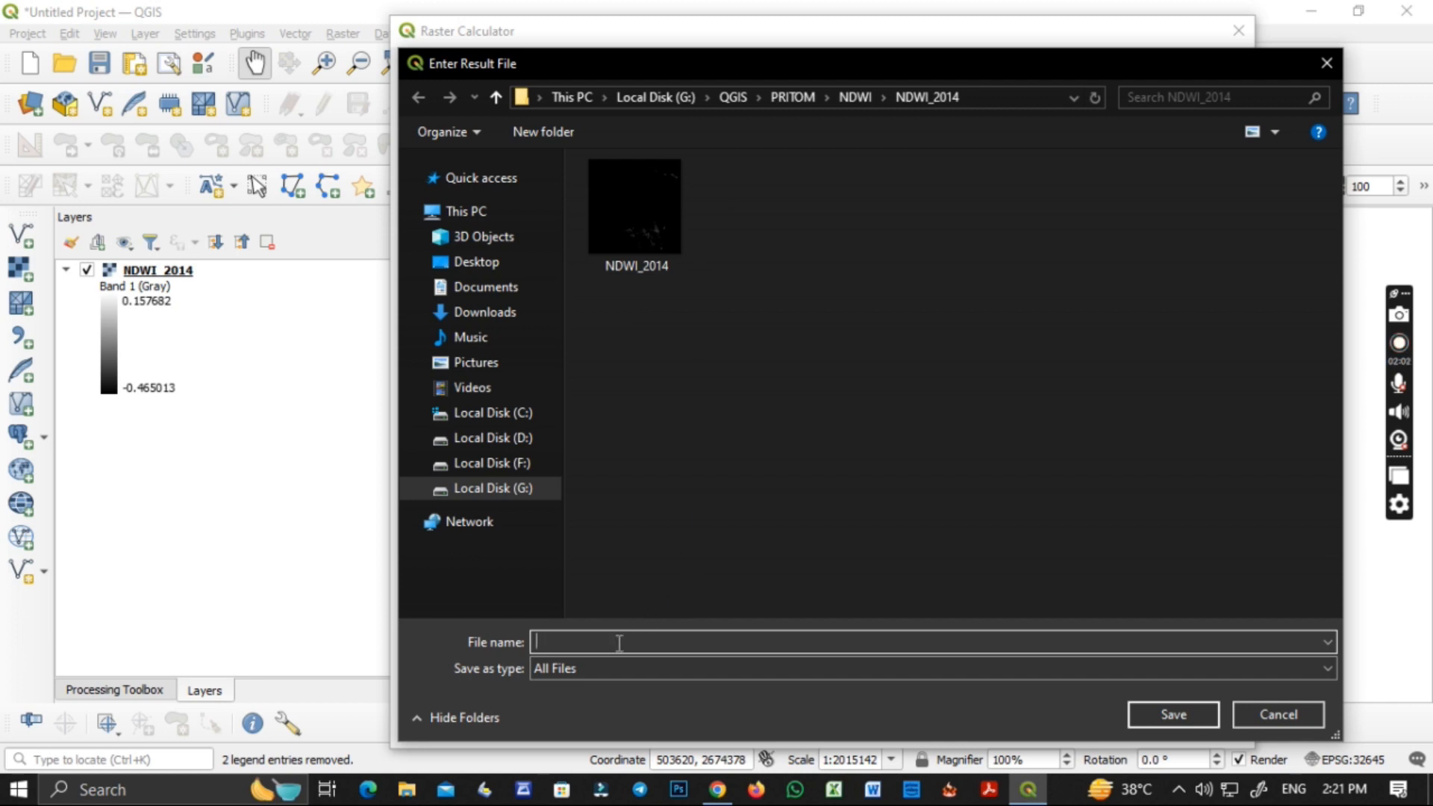
{"action": "type", "text": "NDWI"}
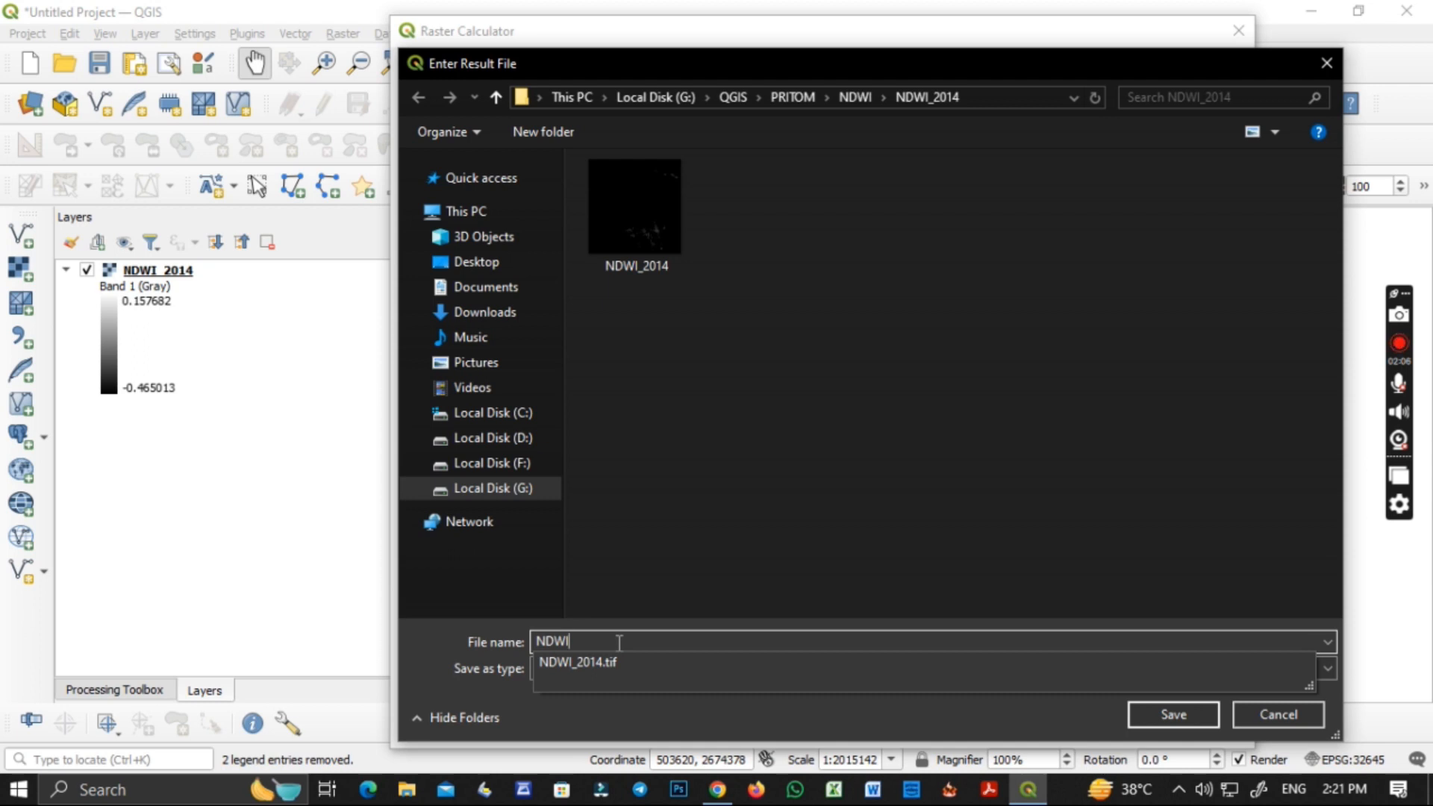
{"action": "type", "text": "_2014 WATER BODY"}
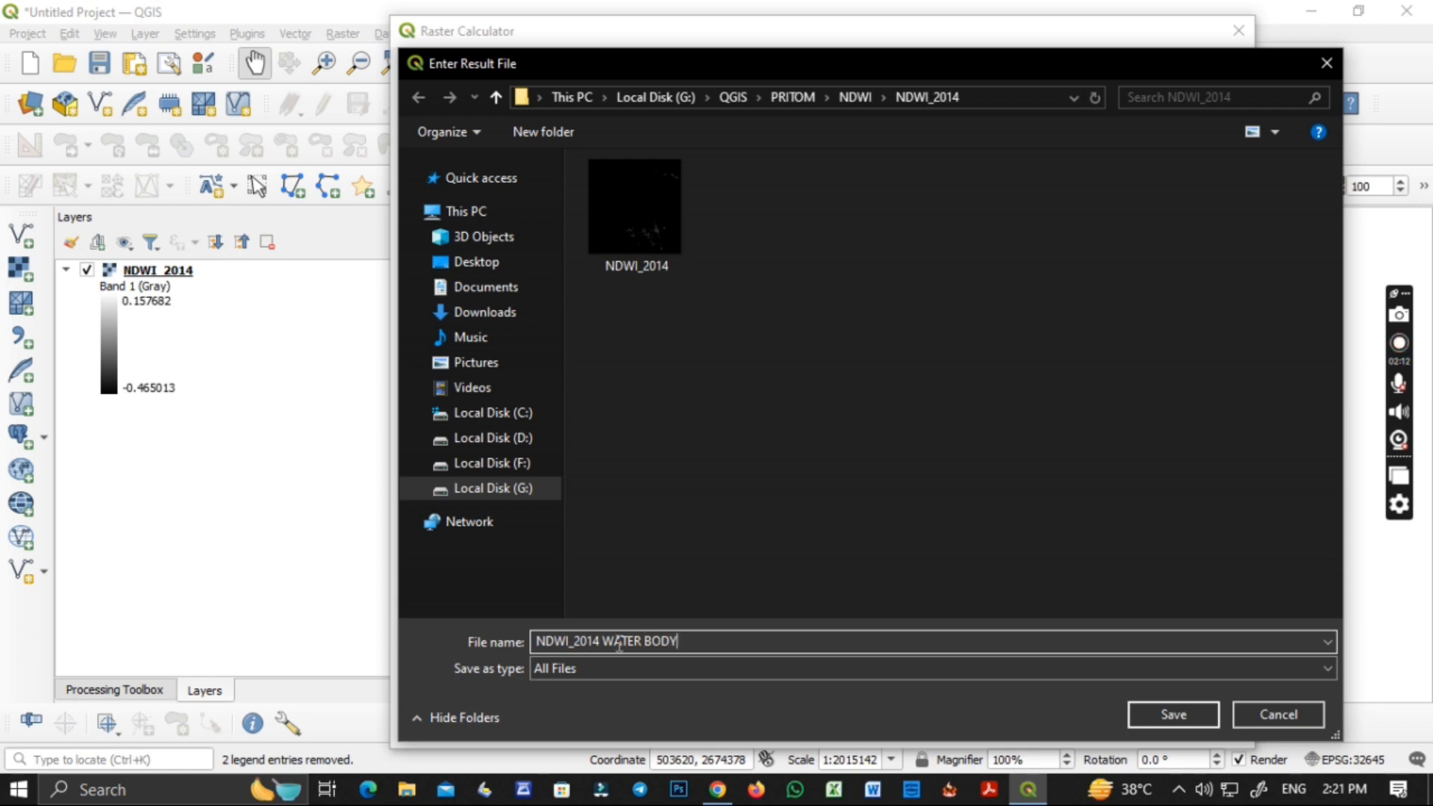
{"action": "left_click", "coordinate": [1167, 714]}
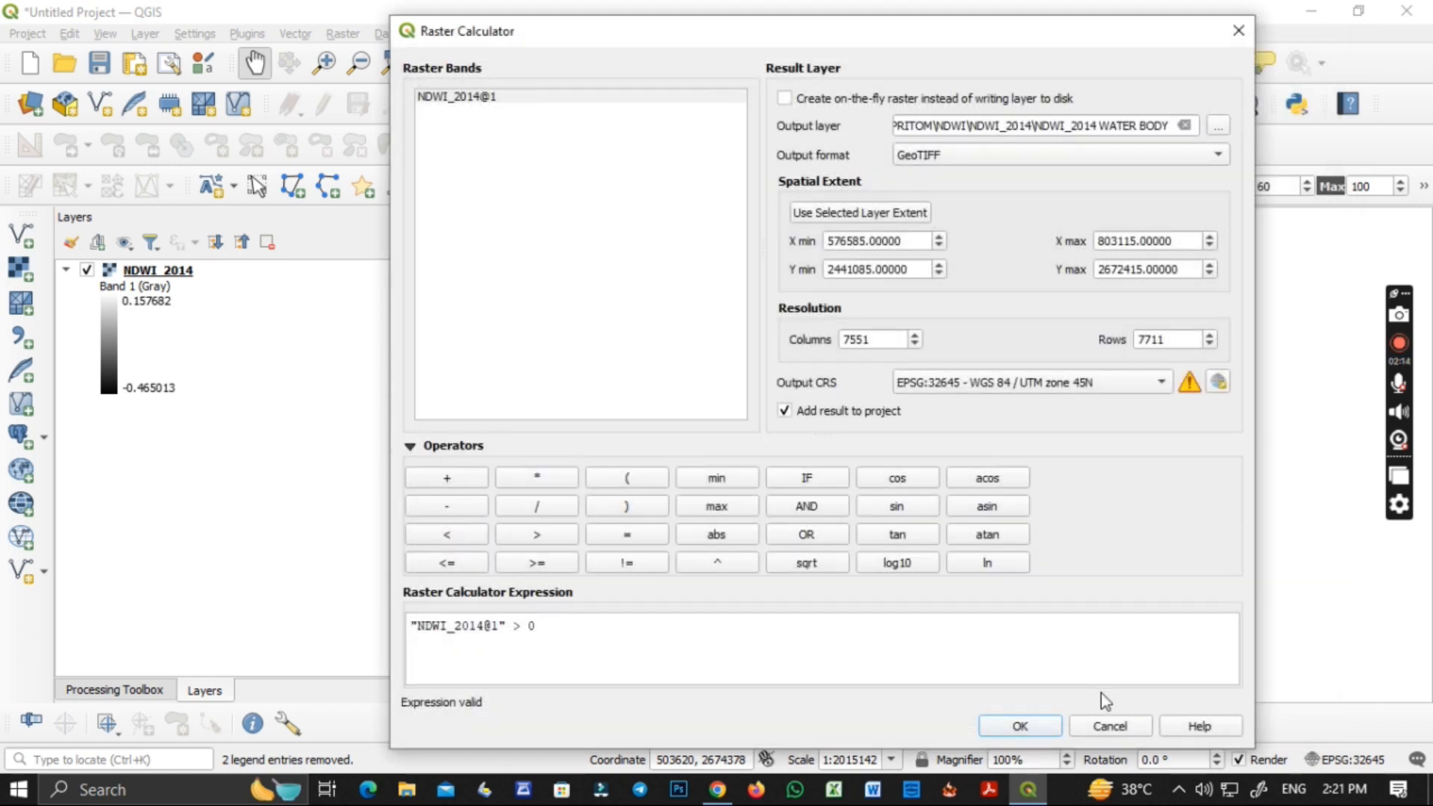
{"action": "left_click", "coordinate": [1023, 728]}
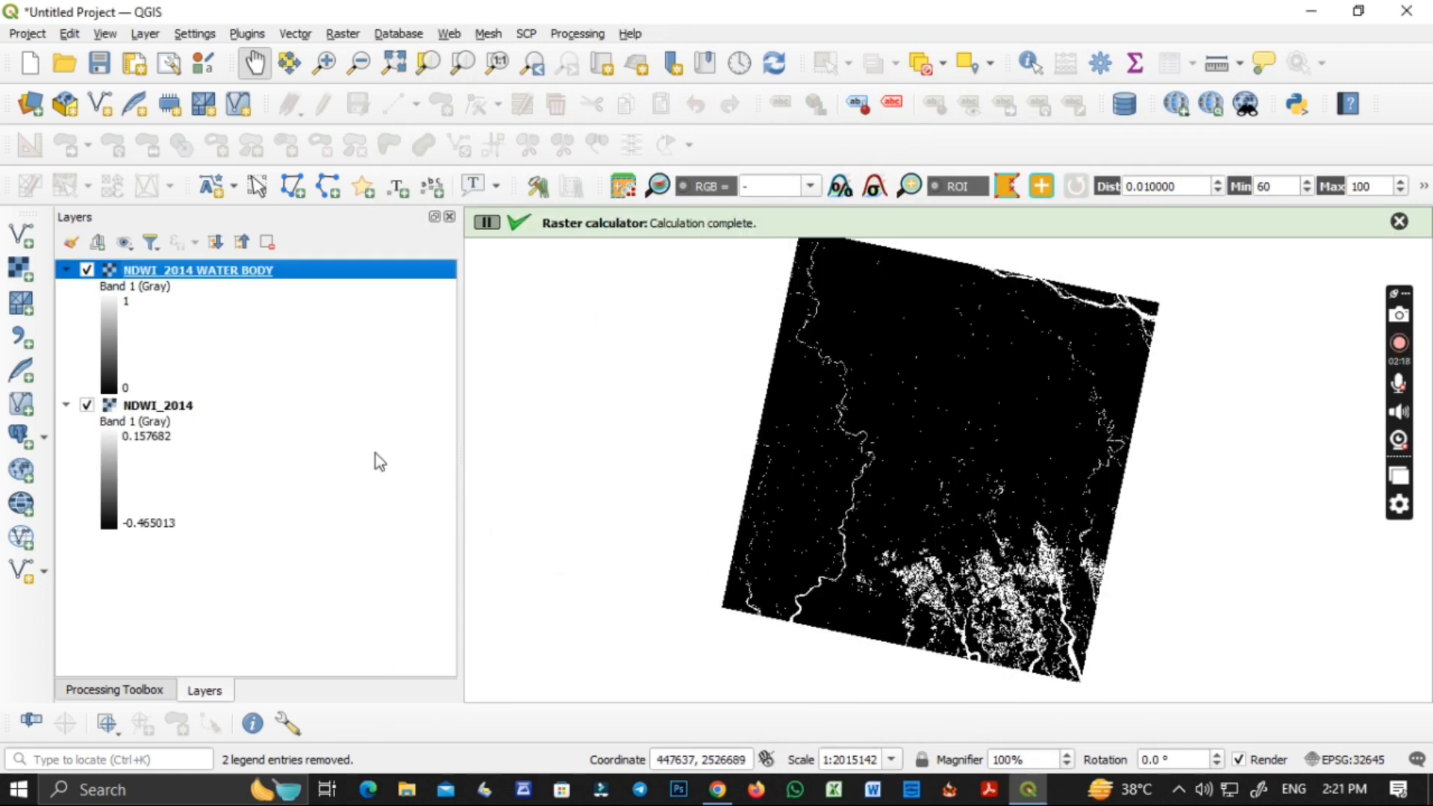
Render the NDWI_2014 WATER BODY layer as singleband pseudocolor with discrete interpolation and a label precision of 1.
{"action": "right_click", "coordinate": [170, 276]}
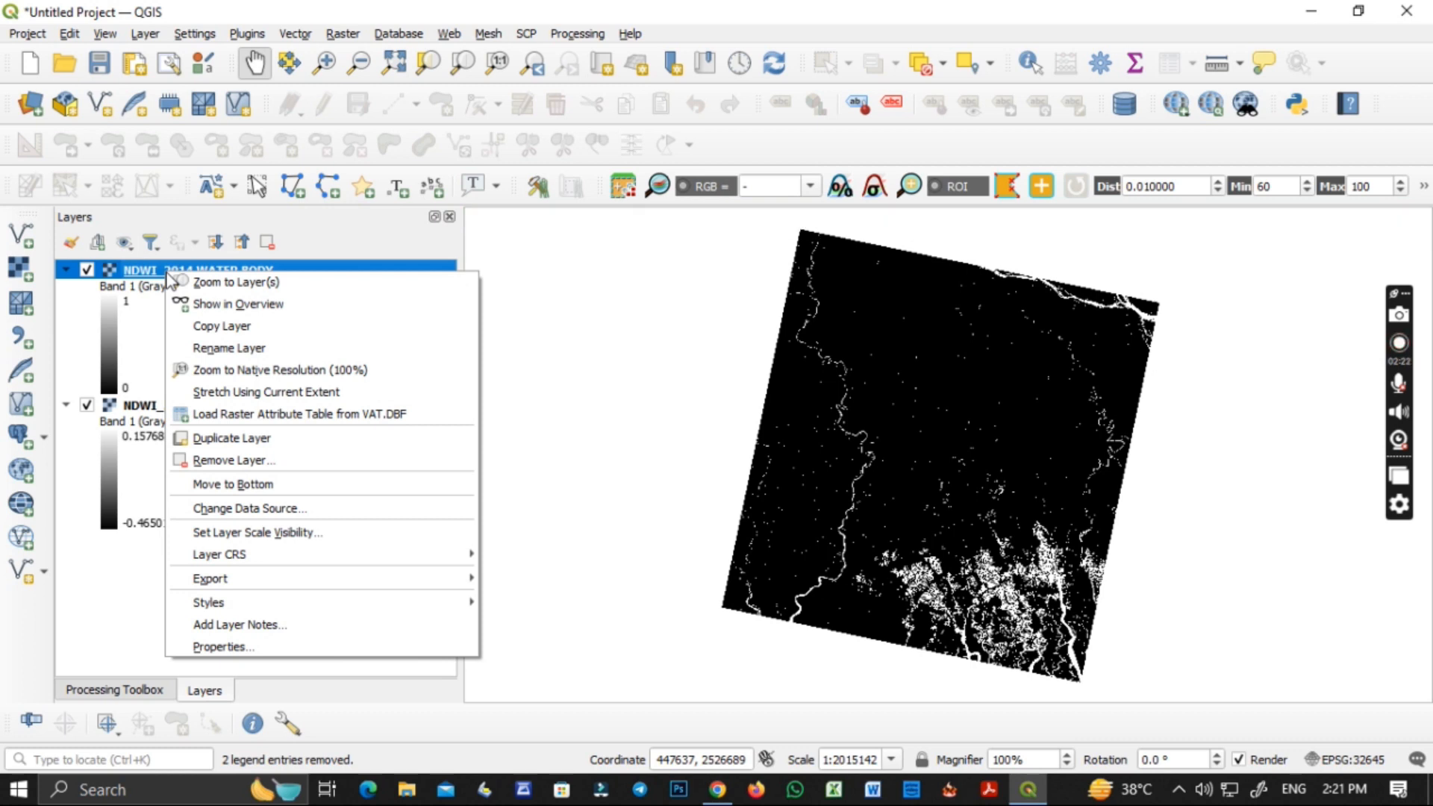
{"action": "left_click", "coordinate": [207, 648]}
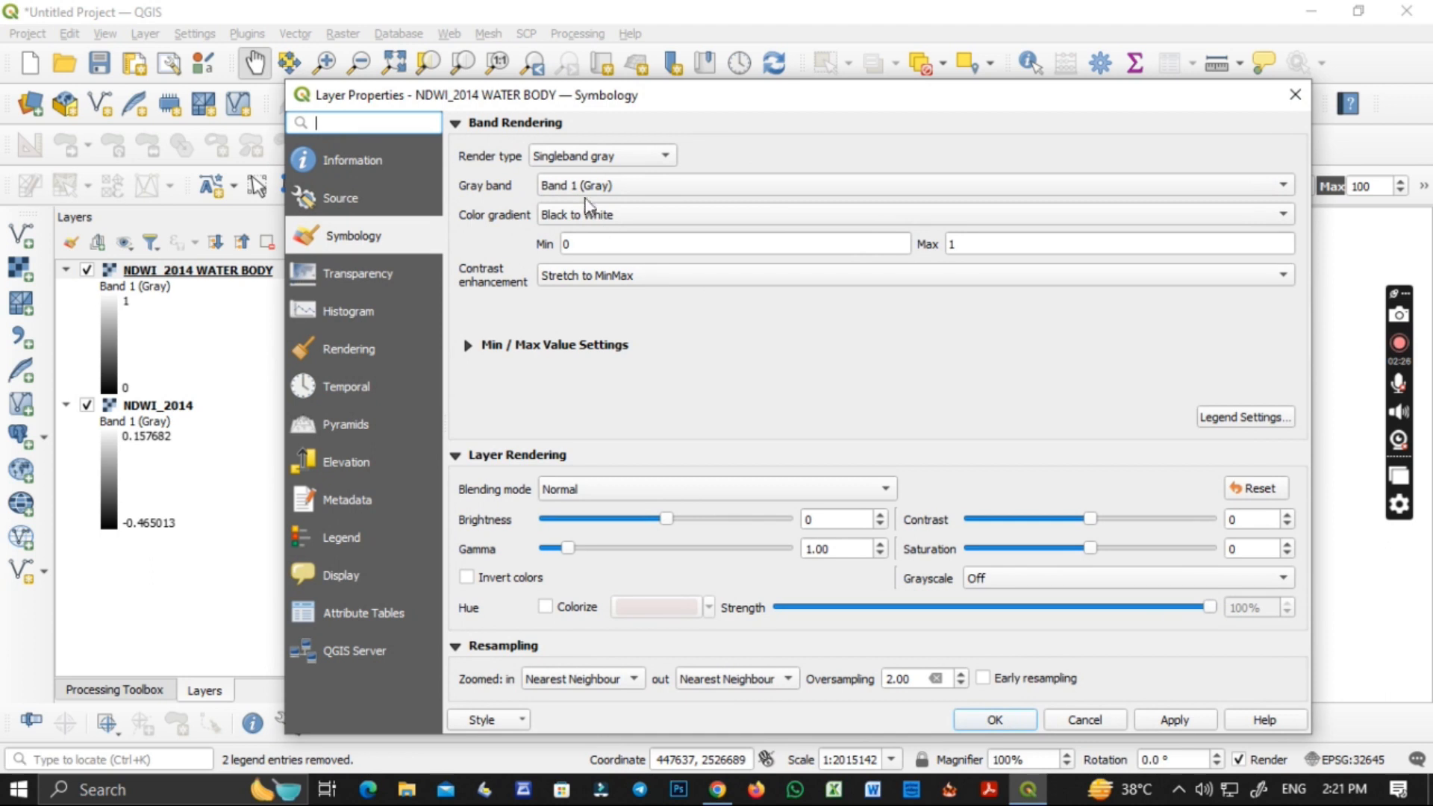
{"action": "left_click", "coordinate": [592, 163]}
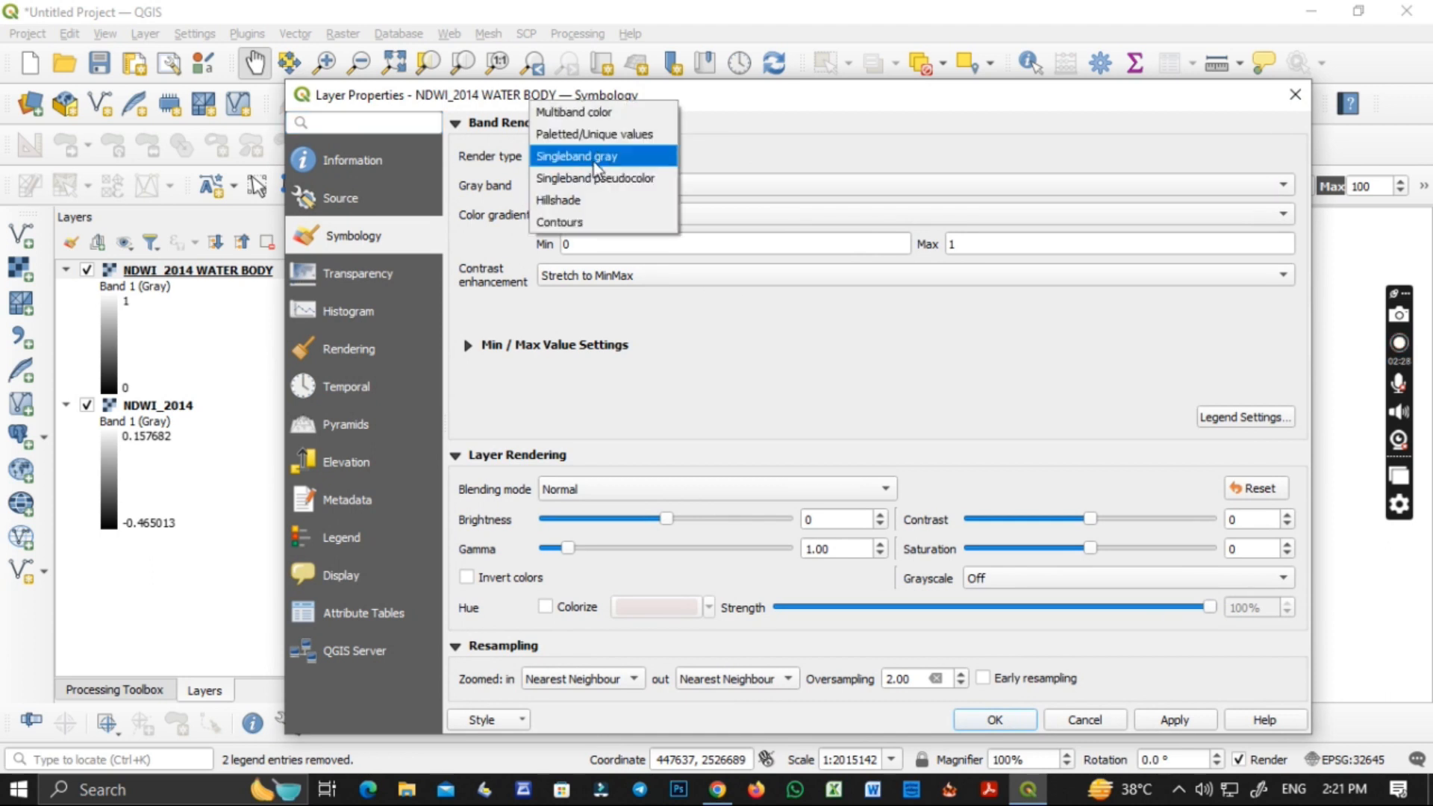
{"action": "left_click", "coordinate": [601, 179]}
{"action": "left_click", "coordinate": [818, 279]}
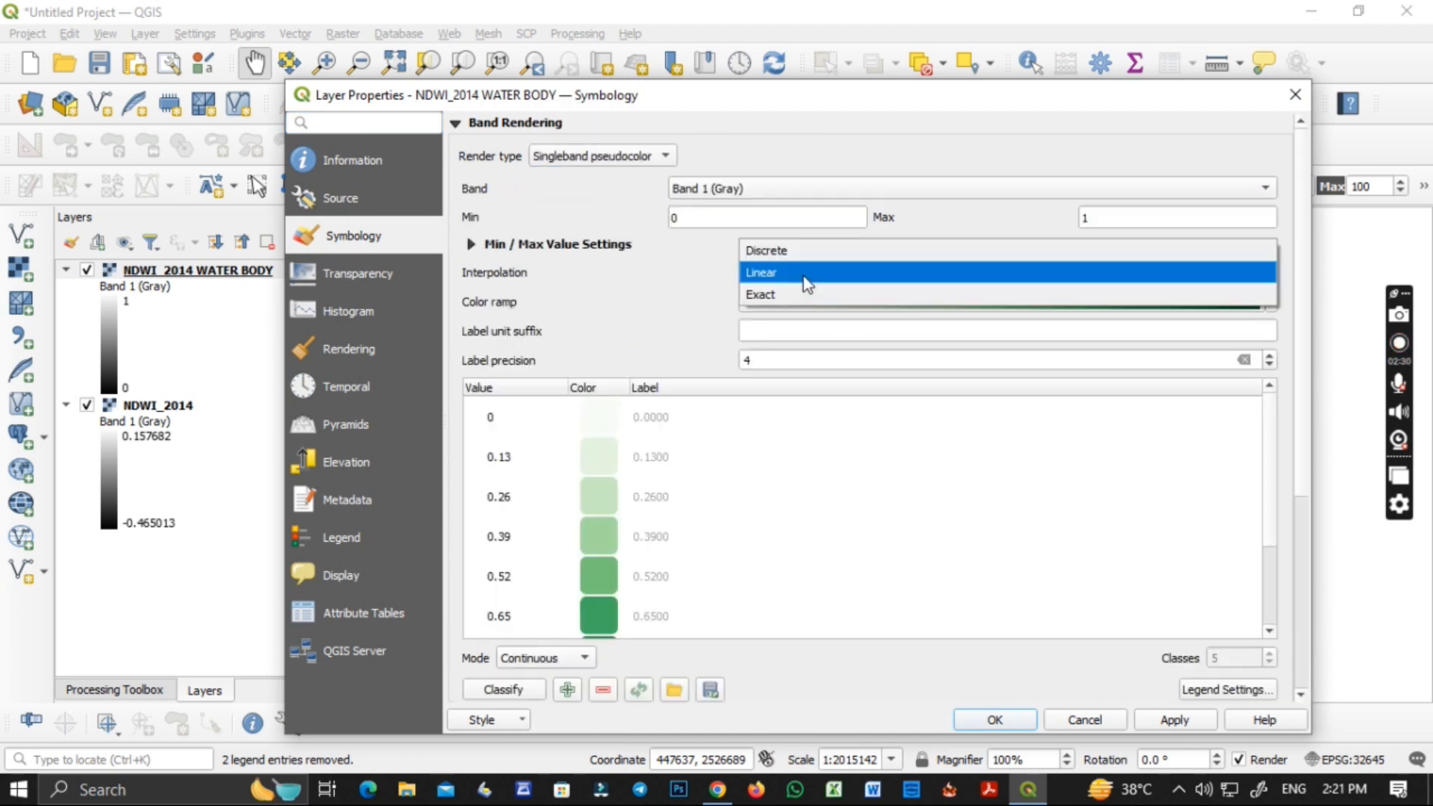
{"action": "left_click", "coordinate": [776, 247]}
{"action": "left_click", "coordinate": [763, 365]}
{"action": "type", "text": "1"}
Classify the raster by equal interval into 2 classes and set the interpolation to Linear.
{"action": "left_click", "coordinate": [552, 661]}
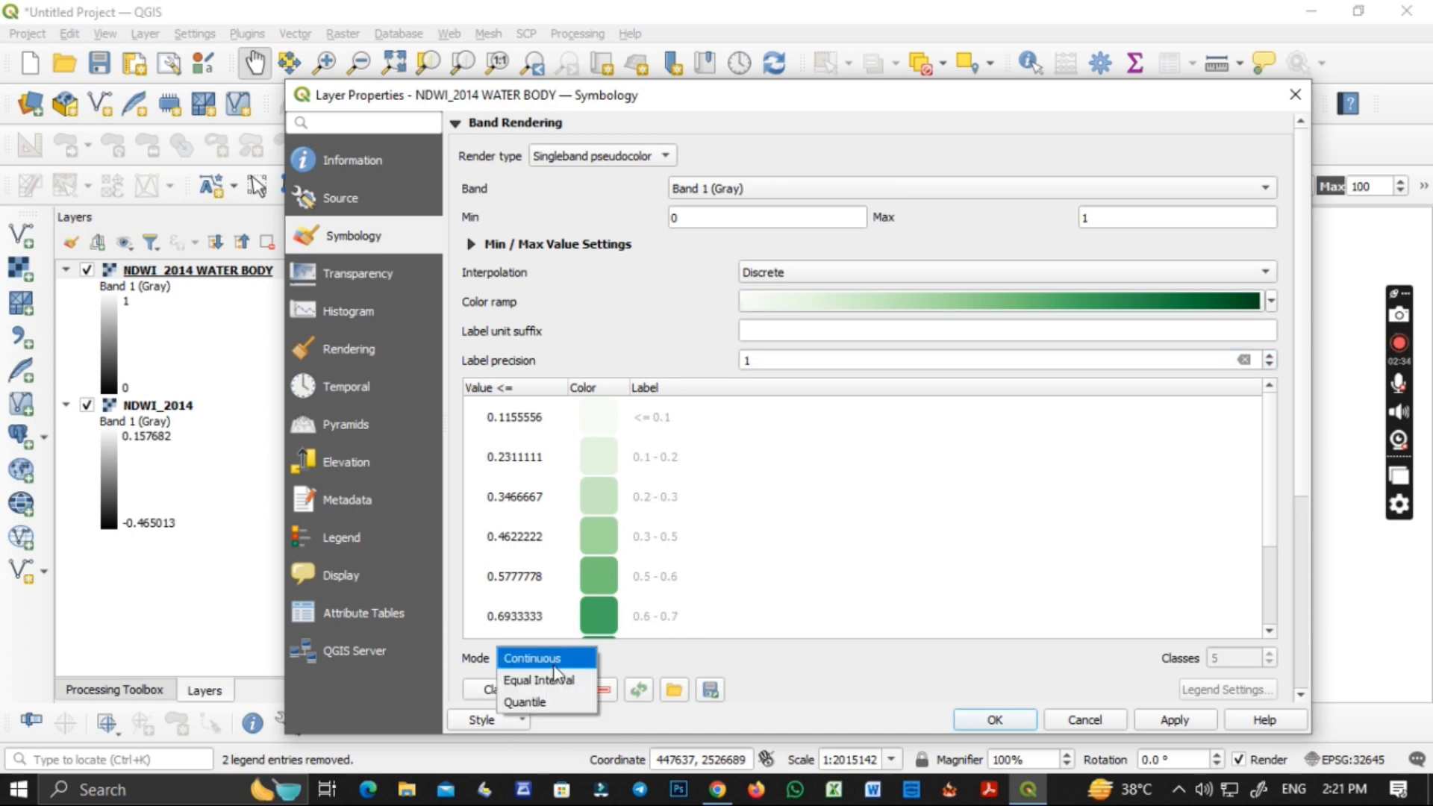
{"action": "left_click", "coordinate": [538, 678]}
{"action": "left_click", "coordinate": [1270, 653]}
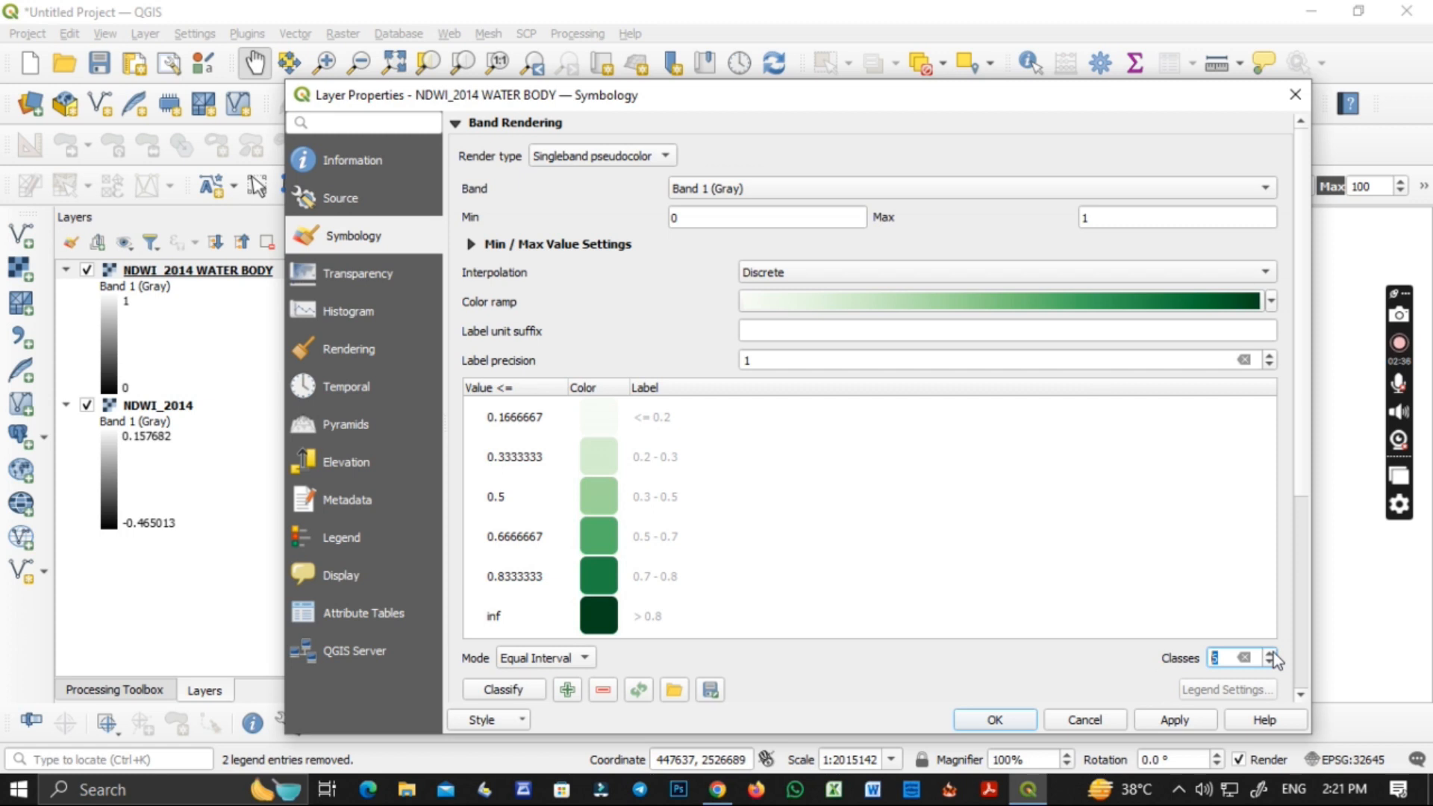
{"action": "left_click", "coordinate": [1271, 666]}
{"action": "left_click", "coordinate": [1270, 666]}
{"action": "left_click", "coordinate": [1271, 666]}
{"action": "left_click", "coordinate": [1271, 666]}
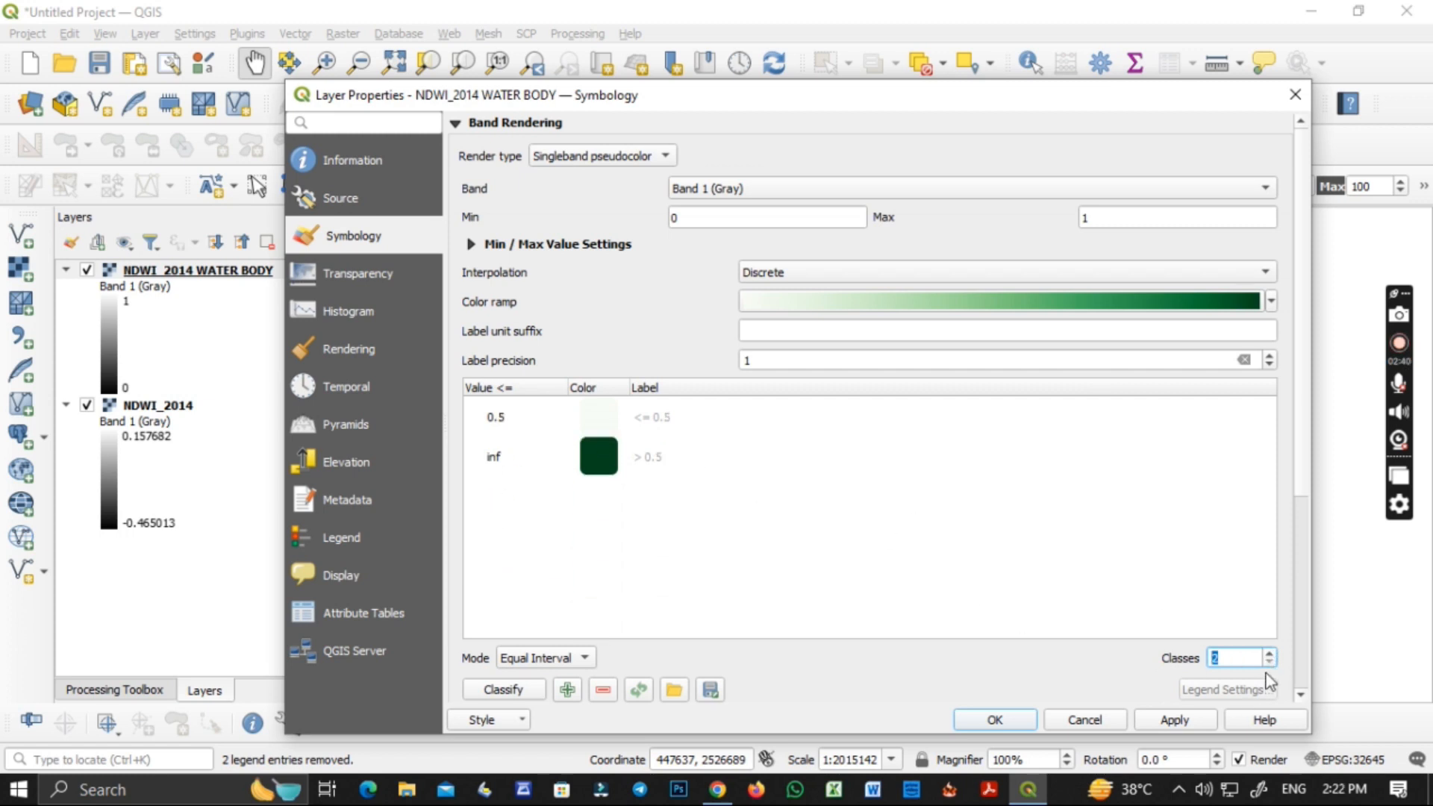
{"action": "left_click", "coordinate": [769, 272]}
{"action": "left_click", "coordinate": [772, 293]}
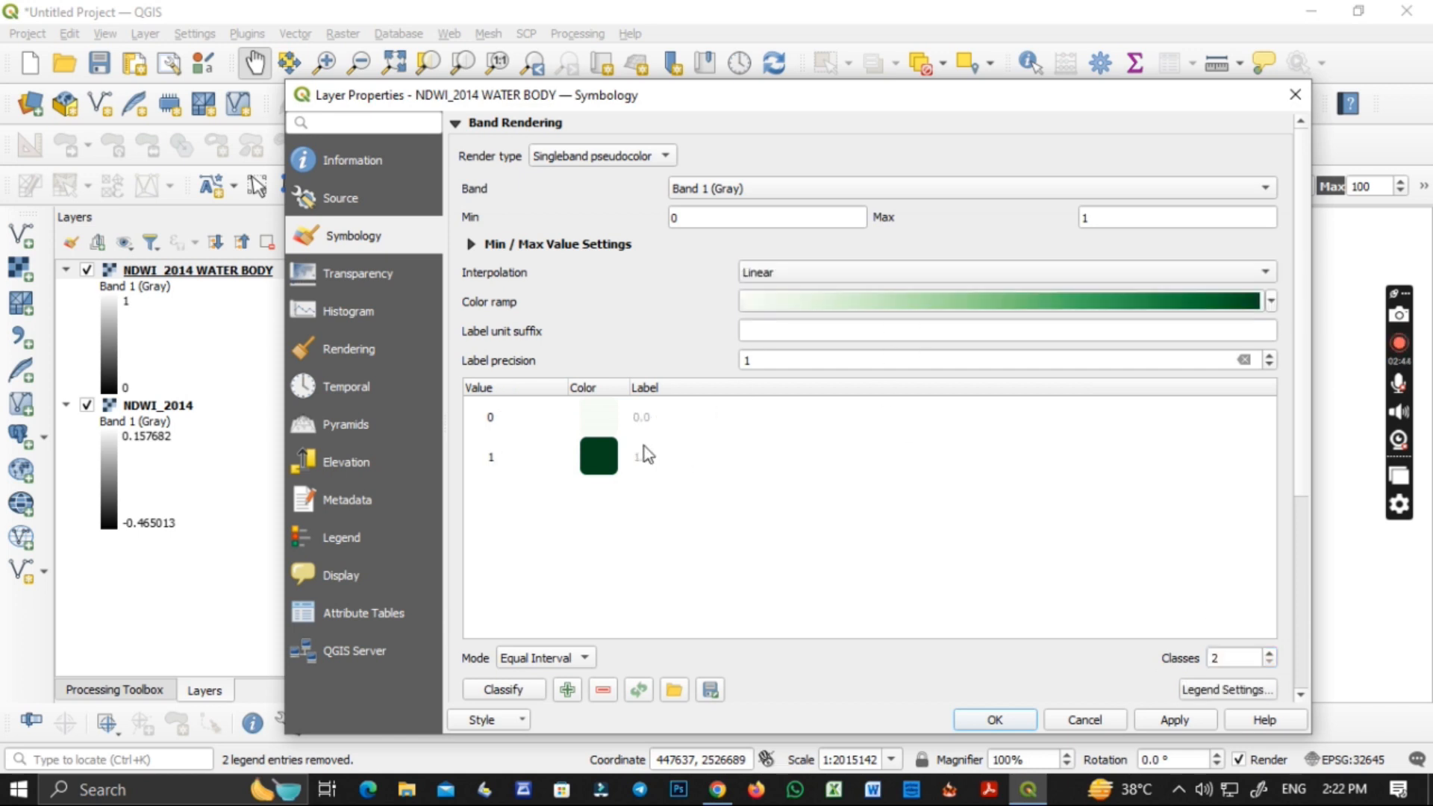
Color value 0 blue (#0800fc) and value 1 green (#00c34b), and apply the style to the water body layer.
{"action": "double_click", "coordinate": [602, 426]}
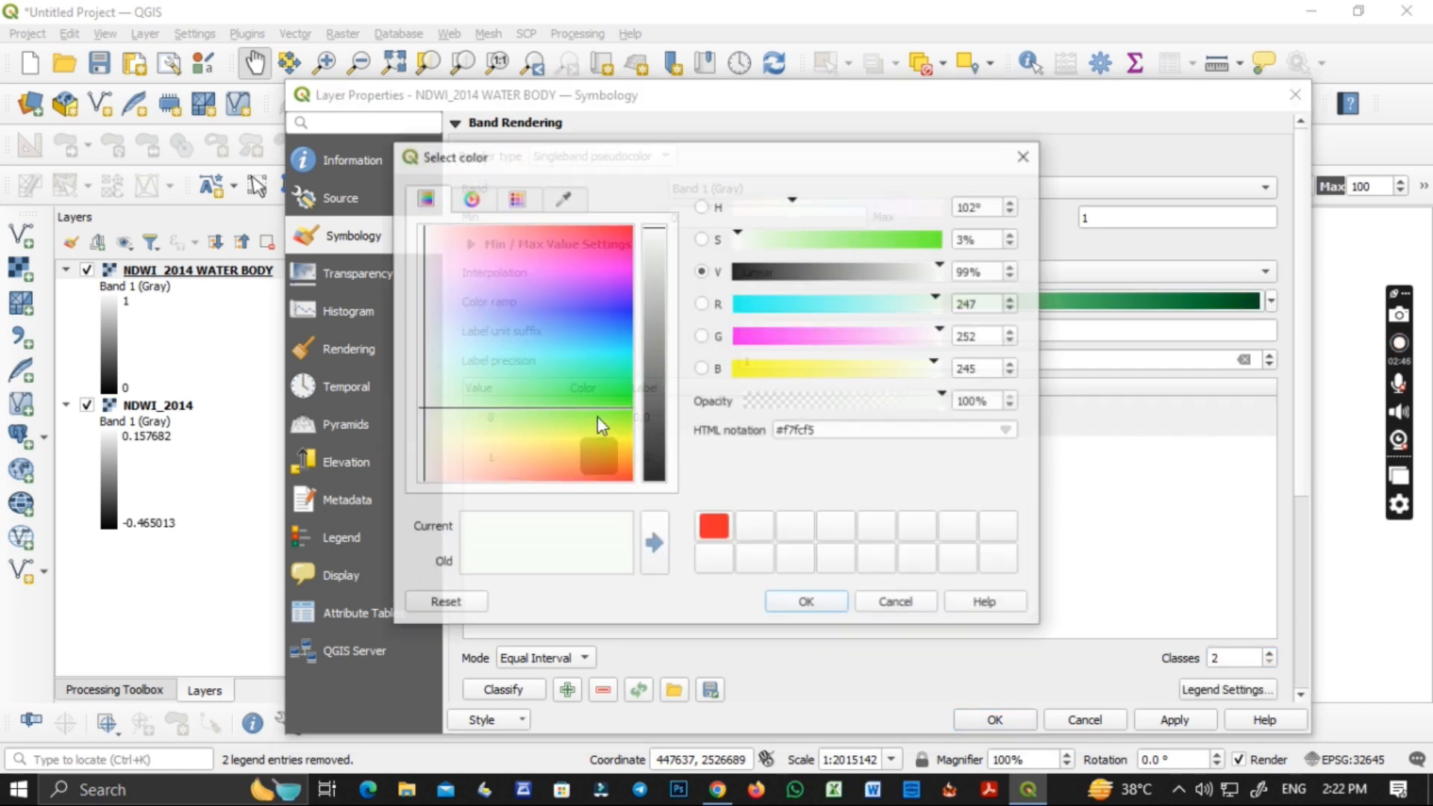
{"action": "left_click_drag", "start_coordinate": [608, 343], "coordinate": [640, 315]}
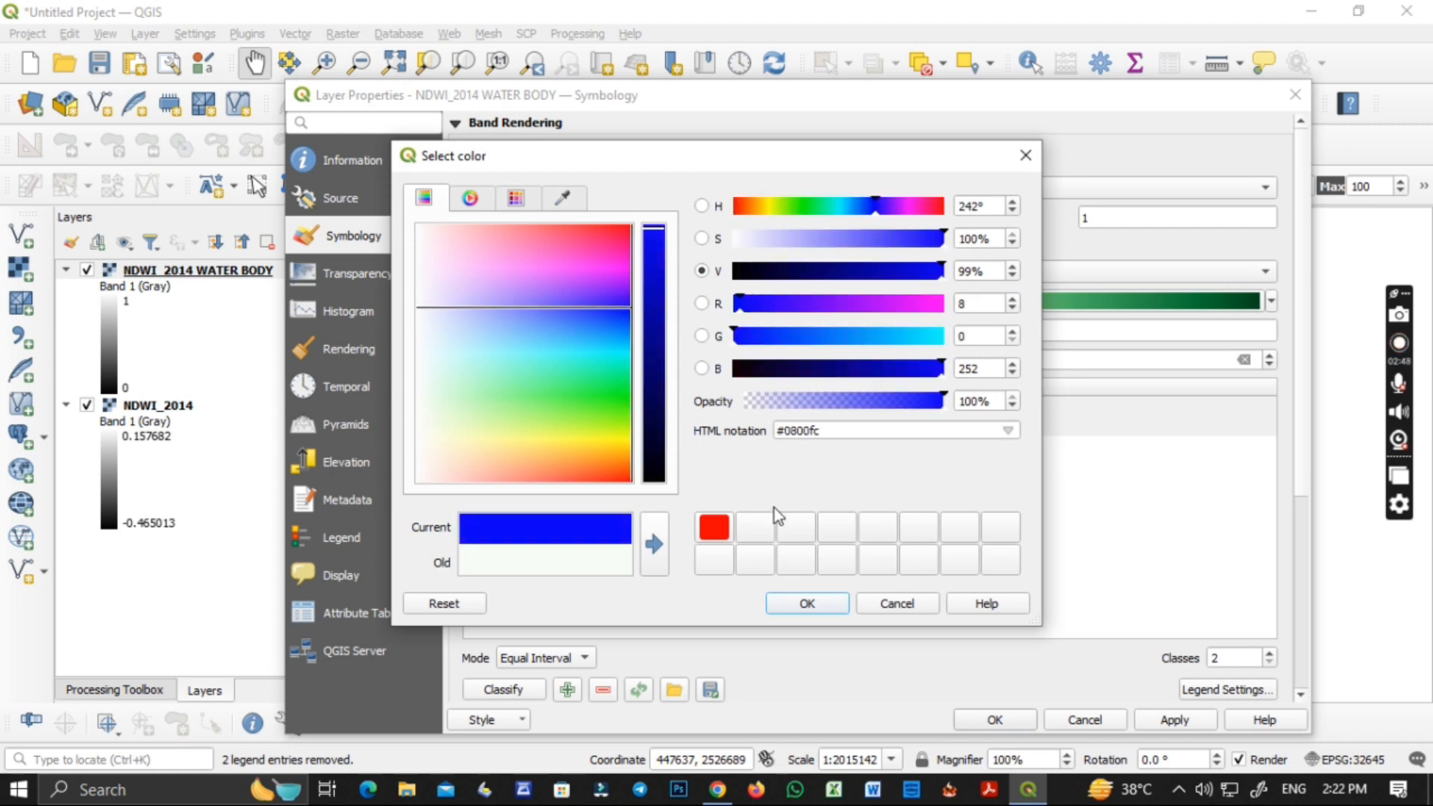
{"action": "left_click", "coordinate": [788, 605]}
{"action": "double_click", "coordinate": [620, 472]}
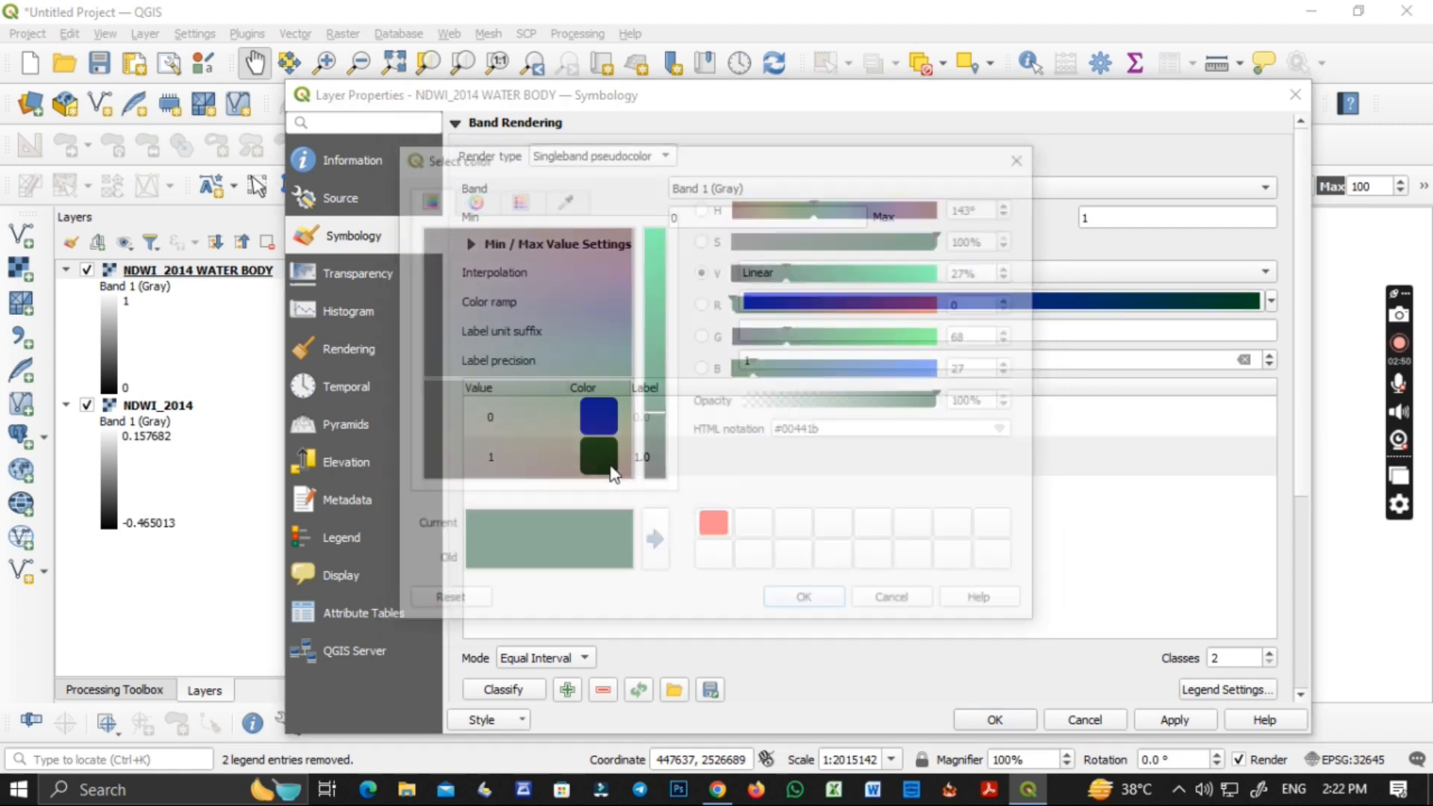
{"action": "left_click_drag", "start_coordinate": [649, 357], "coordinate": [654, 293]}
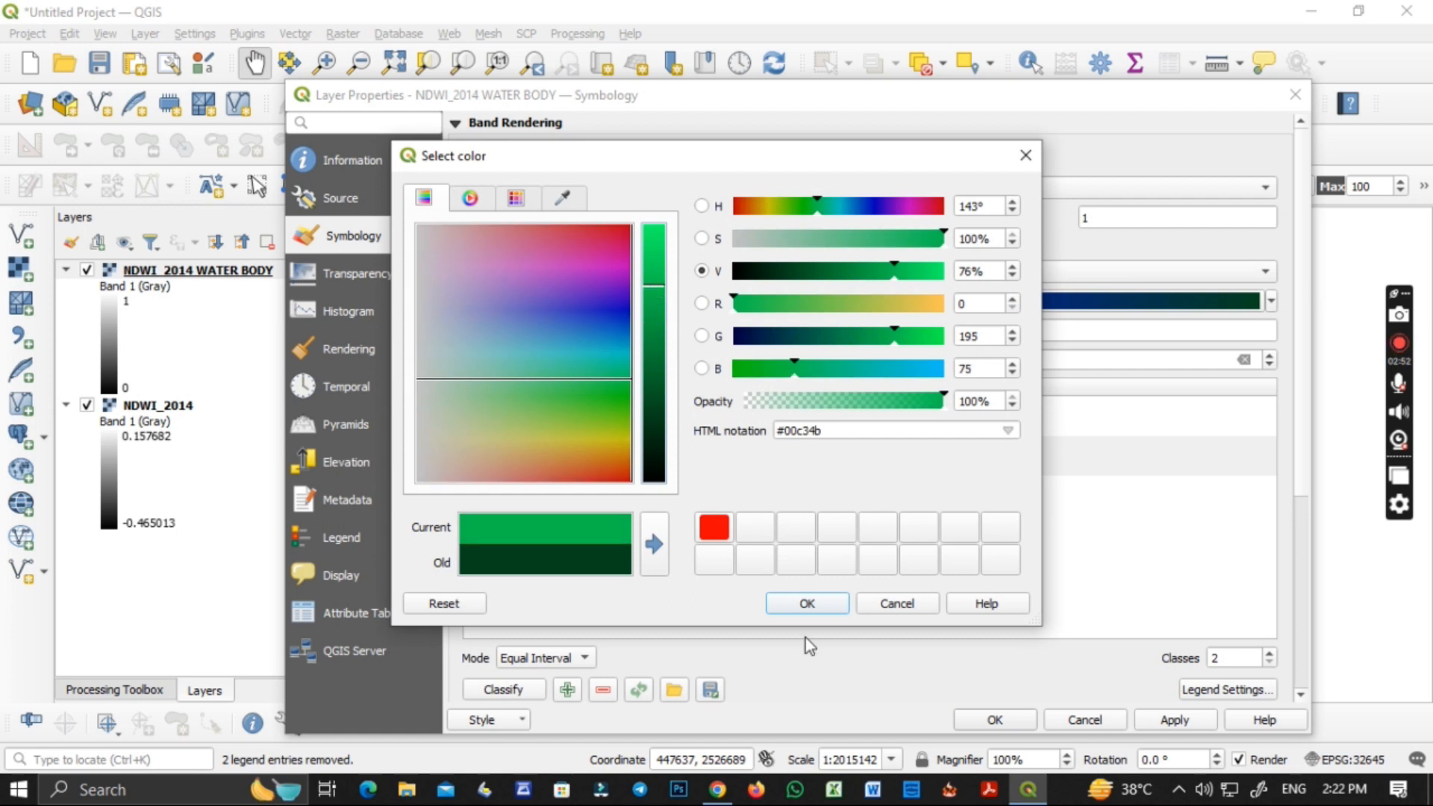
{"action": "left_click", "coordinate": [808, 604]}
{"action": "left_click", "coordinate": [1173, 721]}
{"action": "left_click", "coordinate": [1009, 719]}
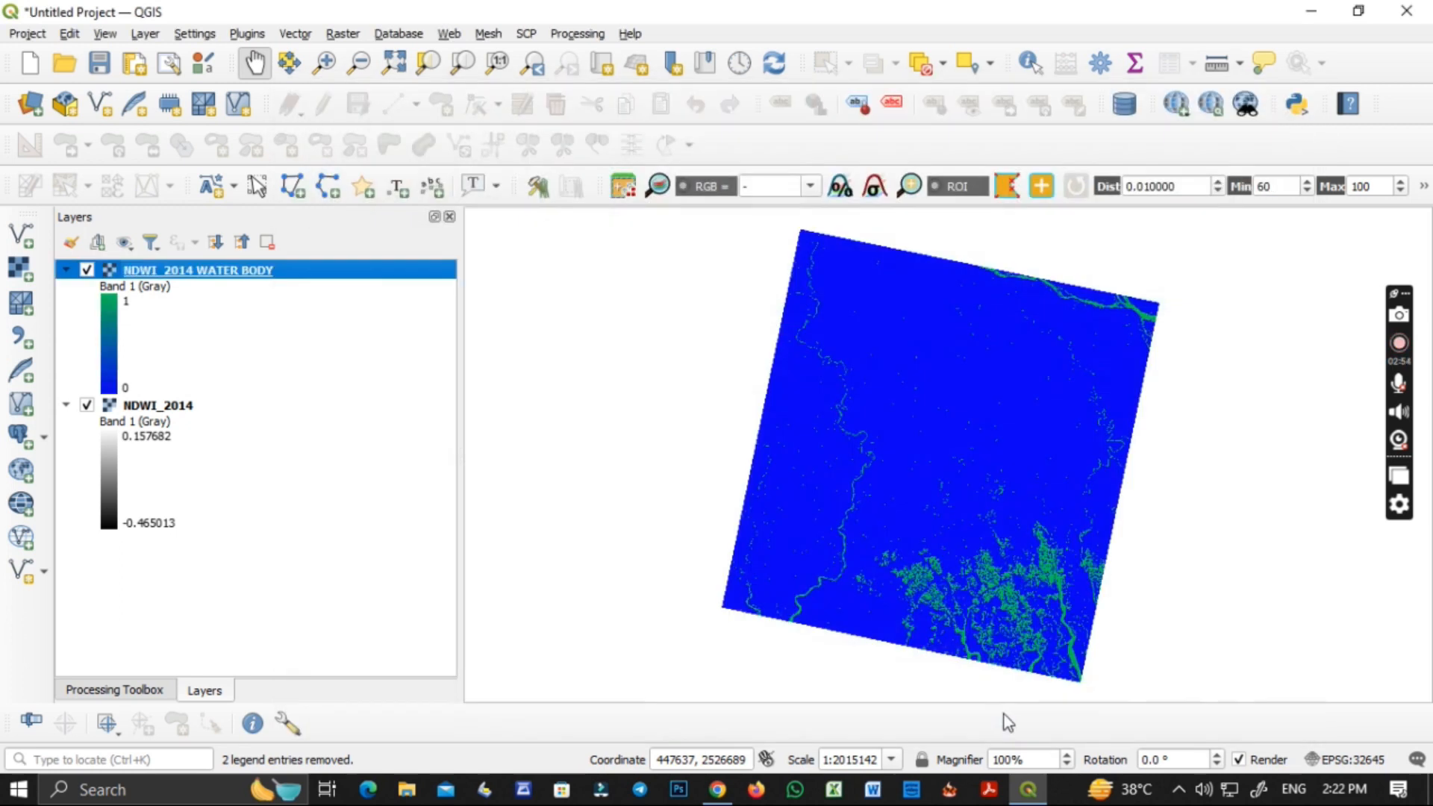
Examine the colored water body raster up close and check which colors its symbology assigns to each value.
{"action": "scroll", "coordinate": [943, 586], "scroll_direction": "up", "scroll_amount": 3}
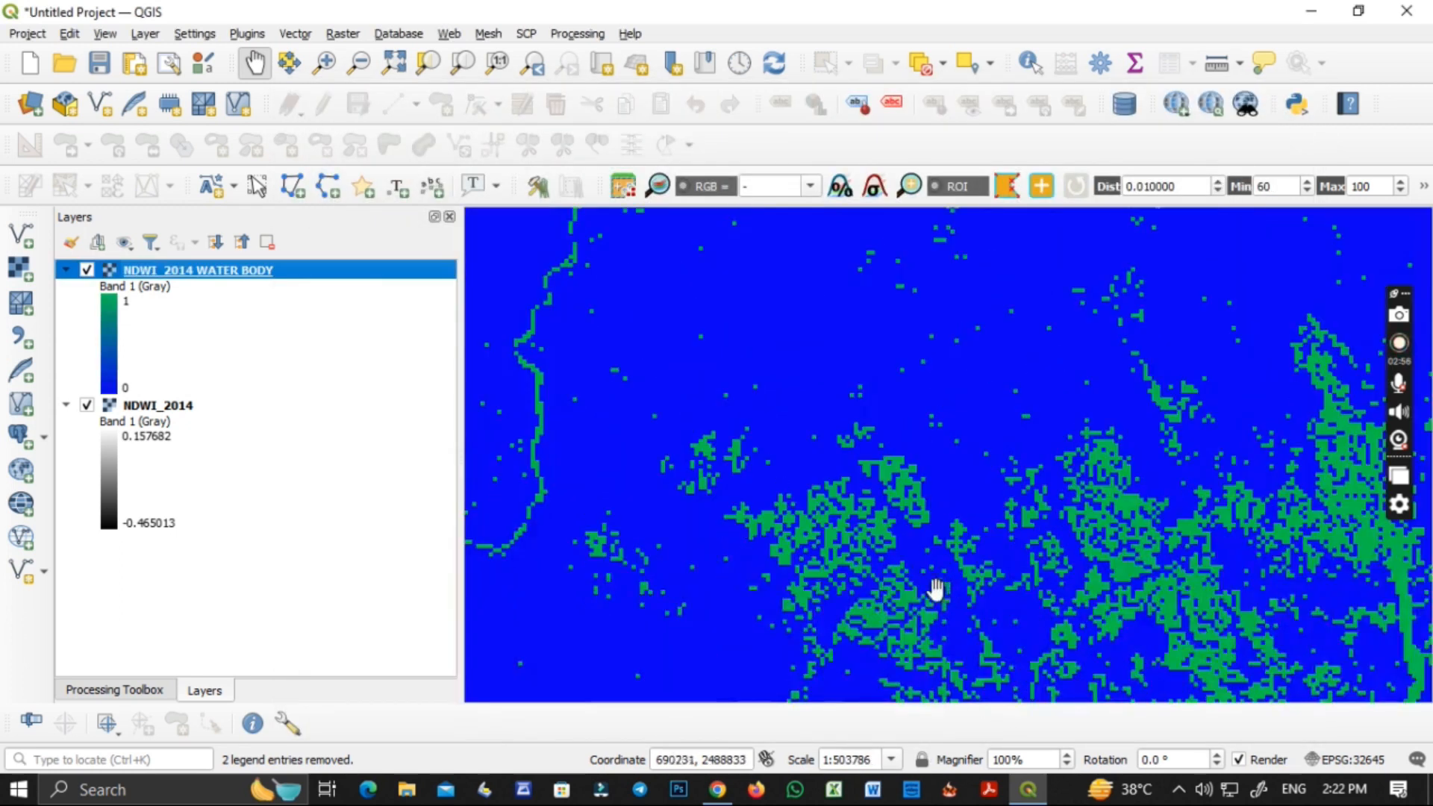
{"action": "scroll", "coordinate": [813, 595], "scroll_direction": "down", "scroll_amount": 3}
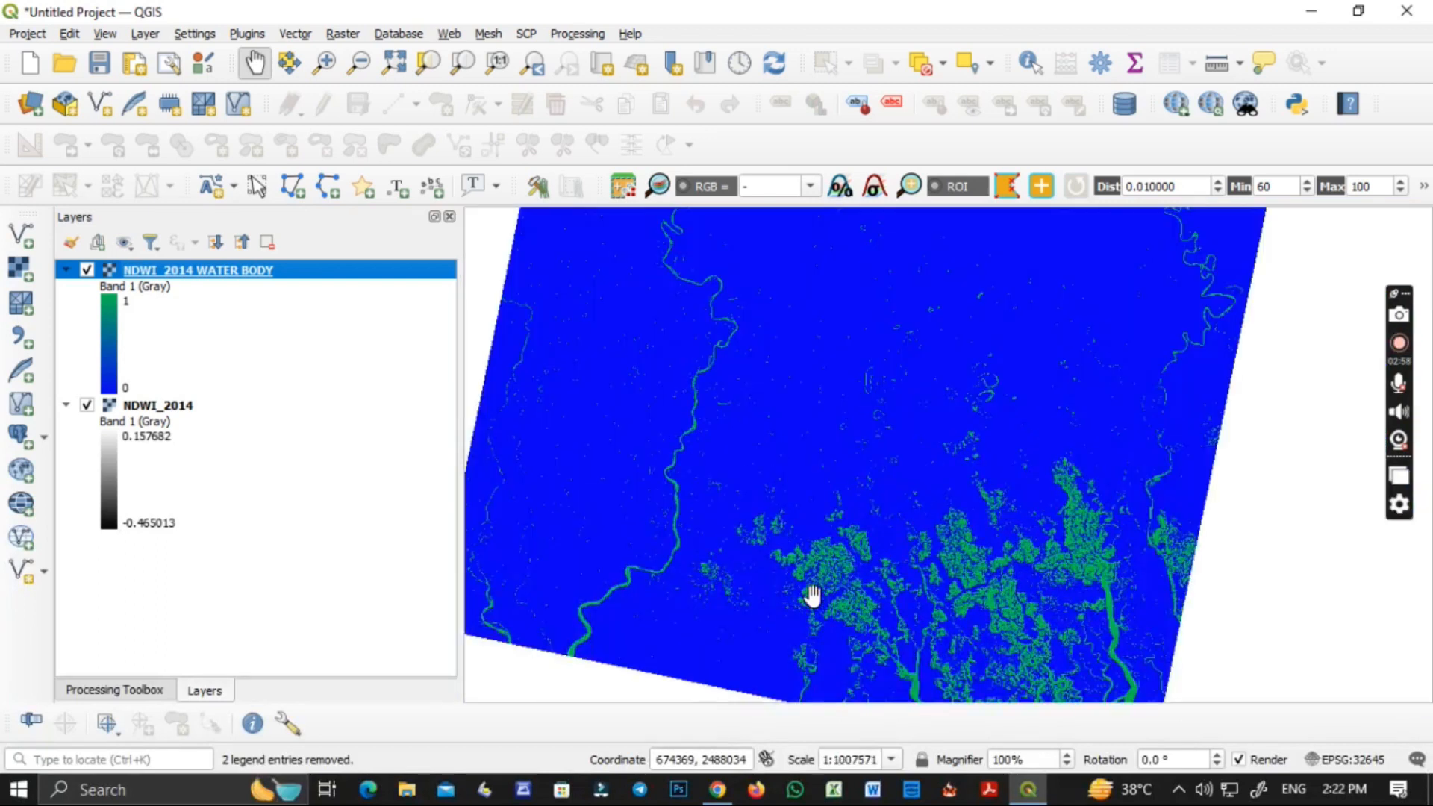
{"action": "scroll", "coordinate": [813, 595], "scroll_direction": "up", "scroll_amount": 1}
{"action": "left_click_drag", "start_coordinate": [813, 597], "coordinate": [906, 608]}
{"action": "scroll", "coordinate": [905, 608], "scroll_direction": "down", "scroll_amount": 1}
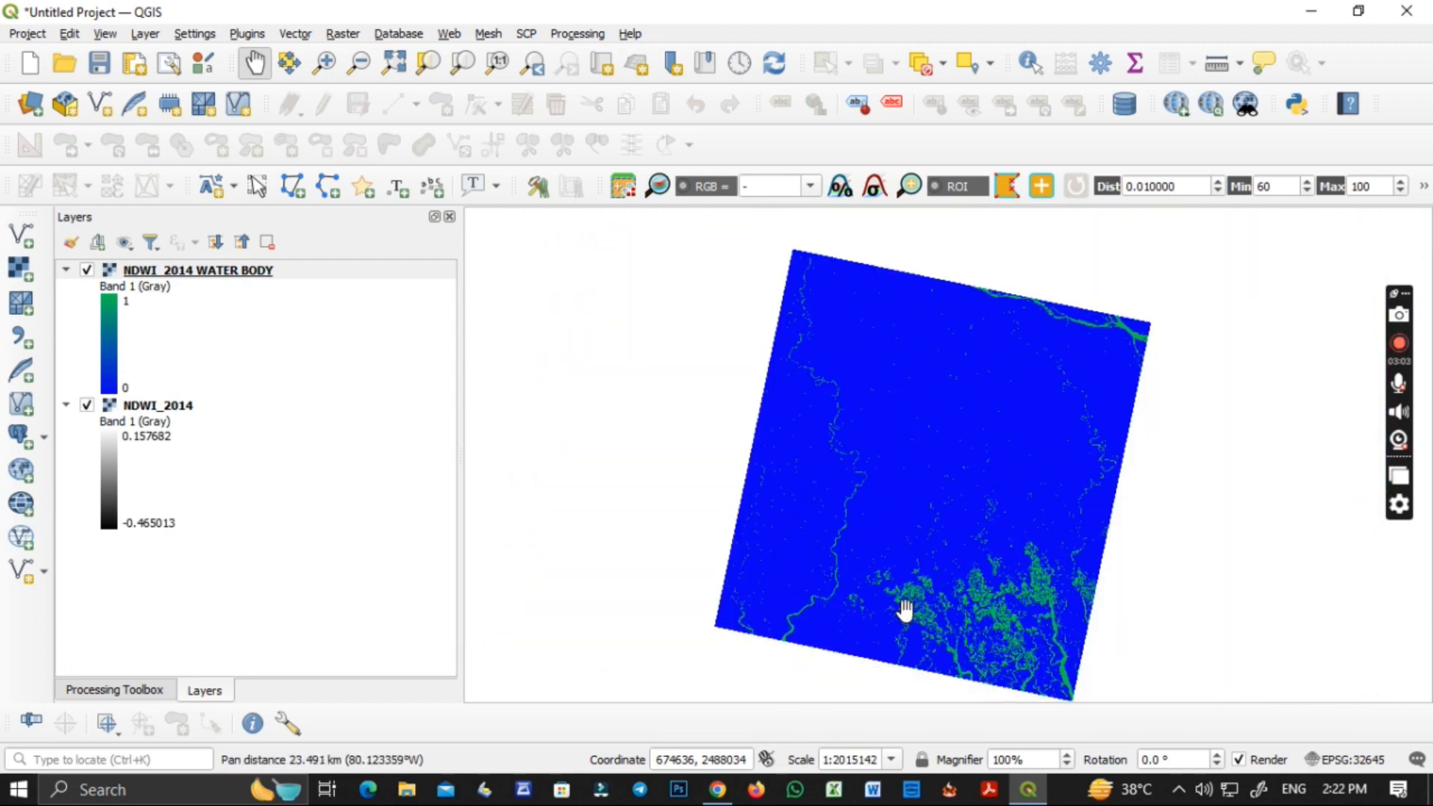
{"action": "right_click", "coordinate": [233, 270]}
{"action": "left_click", "coordinate": [275, 656]}
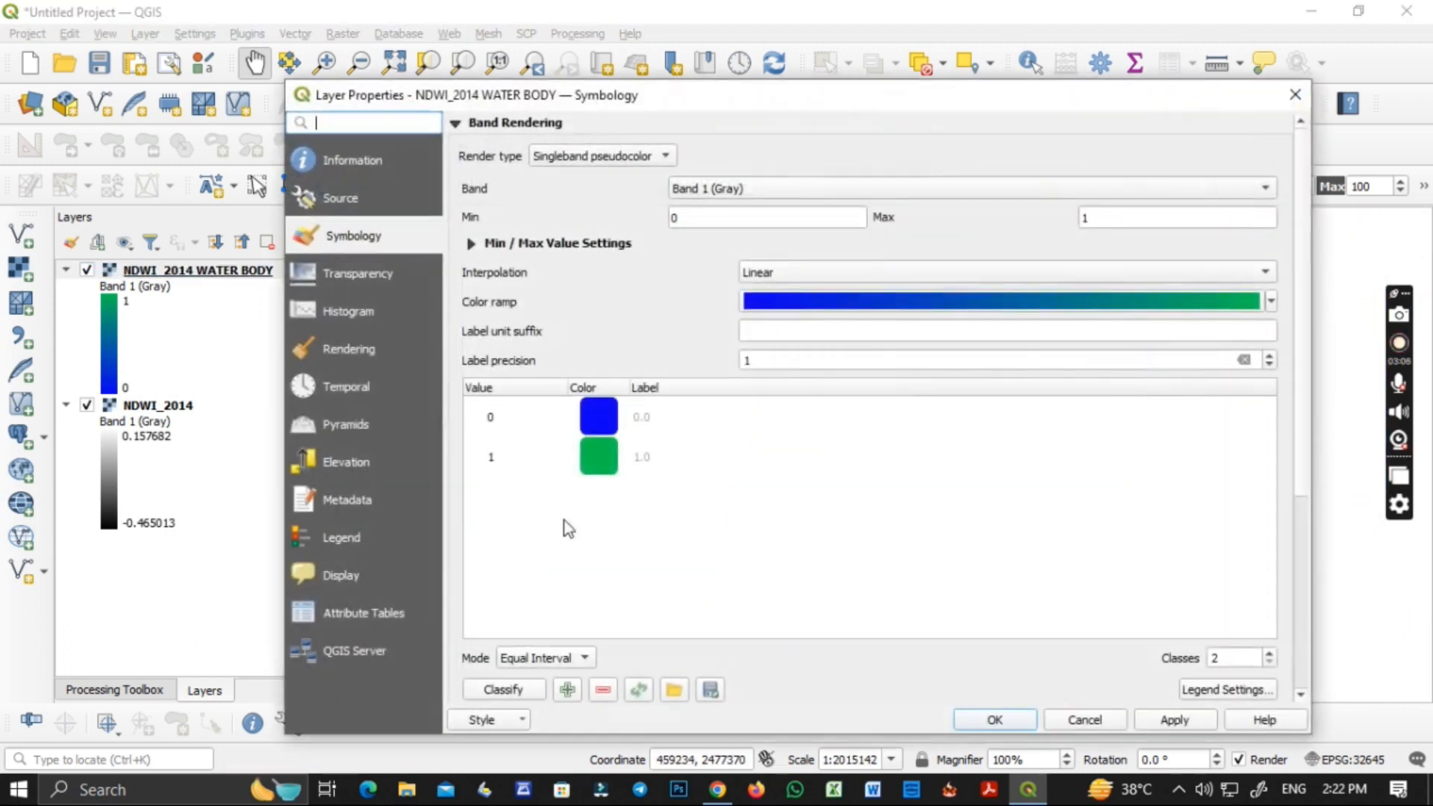
{"action": "left_click", "coordinate": [1296, 95]}
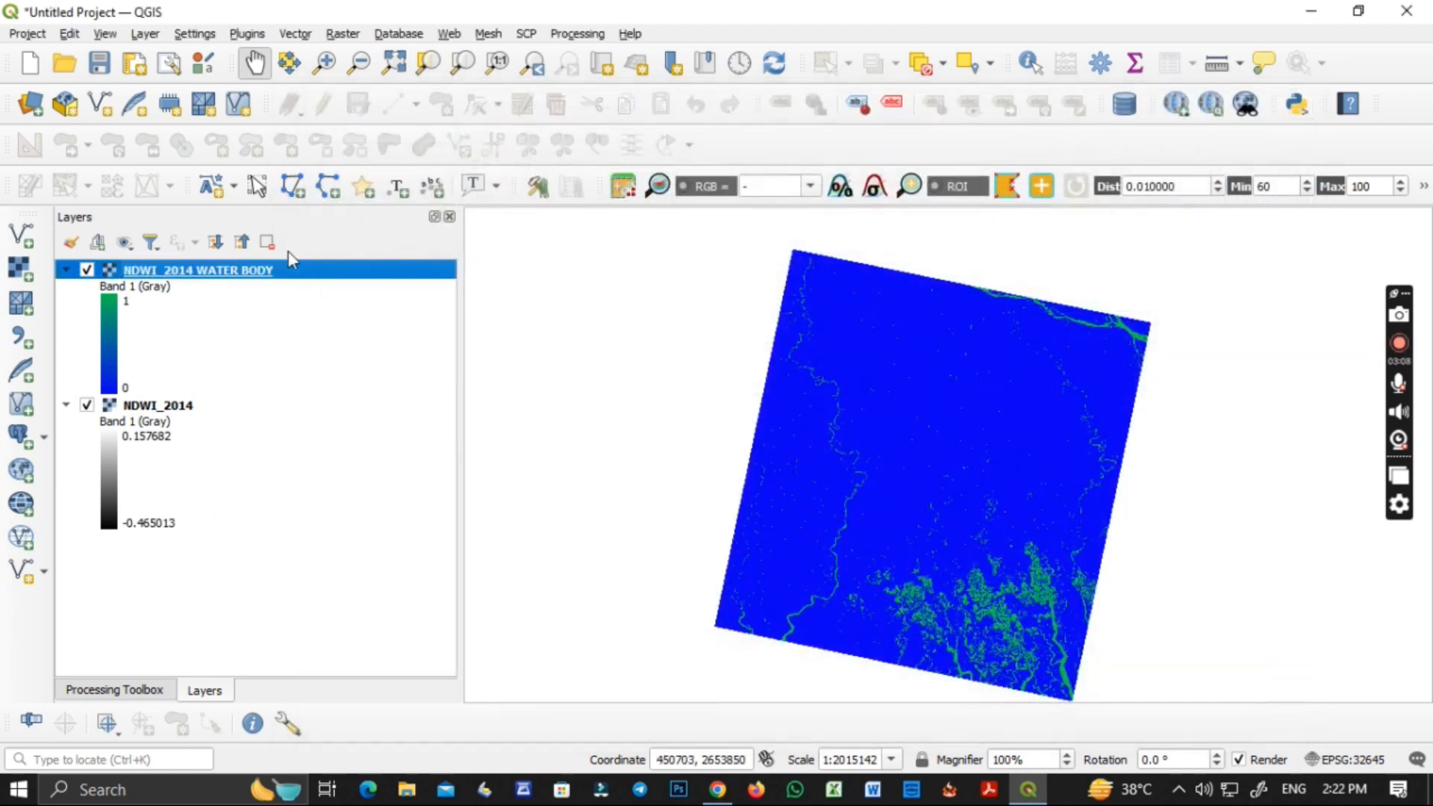
Reset the water body layer's symbology by switching to singleband gray and back to singleband pseudocolor, with a label precision of 1.
{"action": "right_click", "coordinate": [239, 275]}
{"action": "left_click", "coordinate": [280, 671]}
{"action": "left_click", "coordinate": [646, 157]}
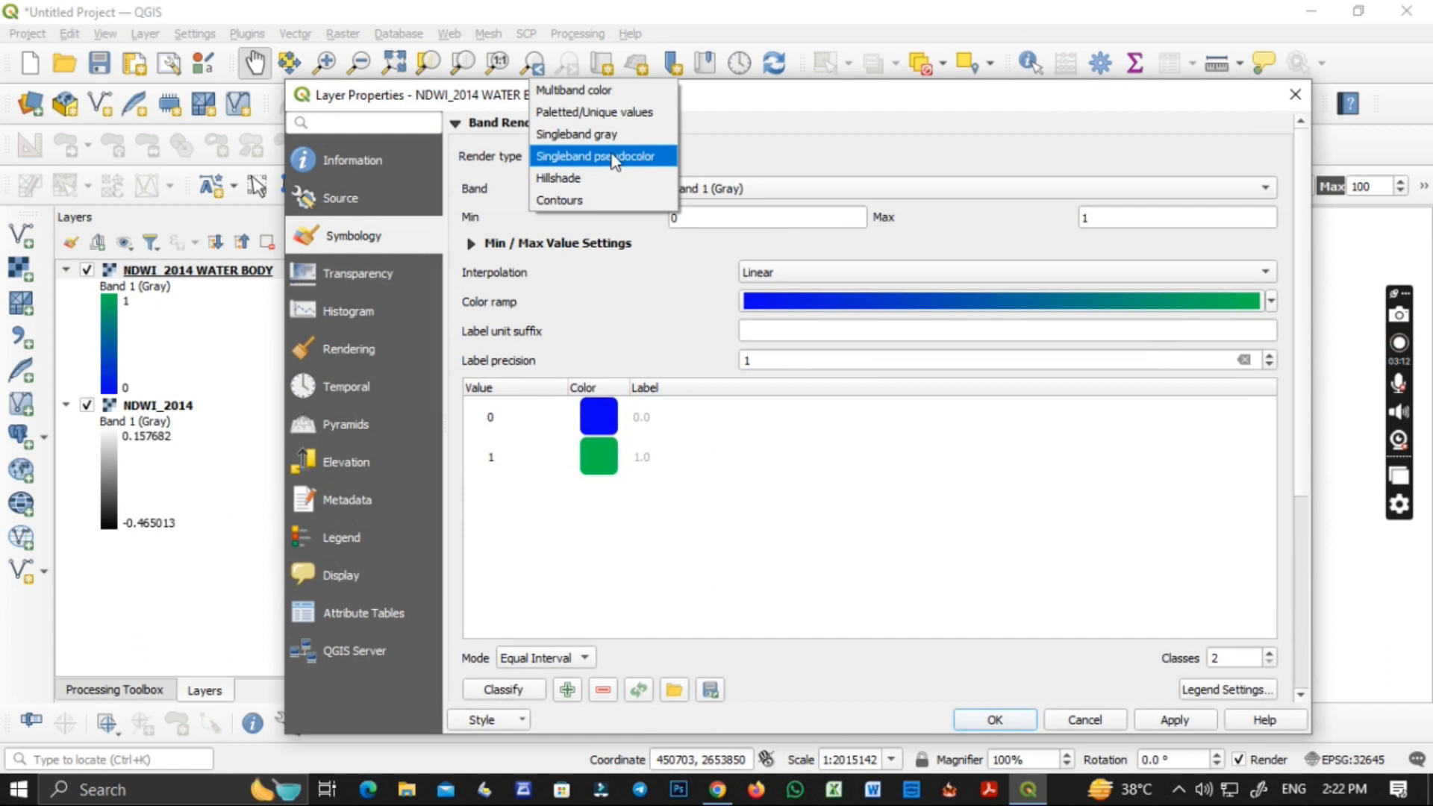
{"action": "left_click", "coordinate": [616, 134]}
{"action": "left_click", "coordinate": [612, 158]}
{"action": "left_click", "coordinate": [618, 178]}
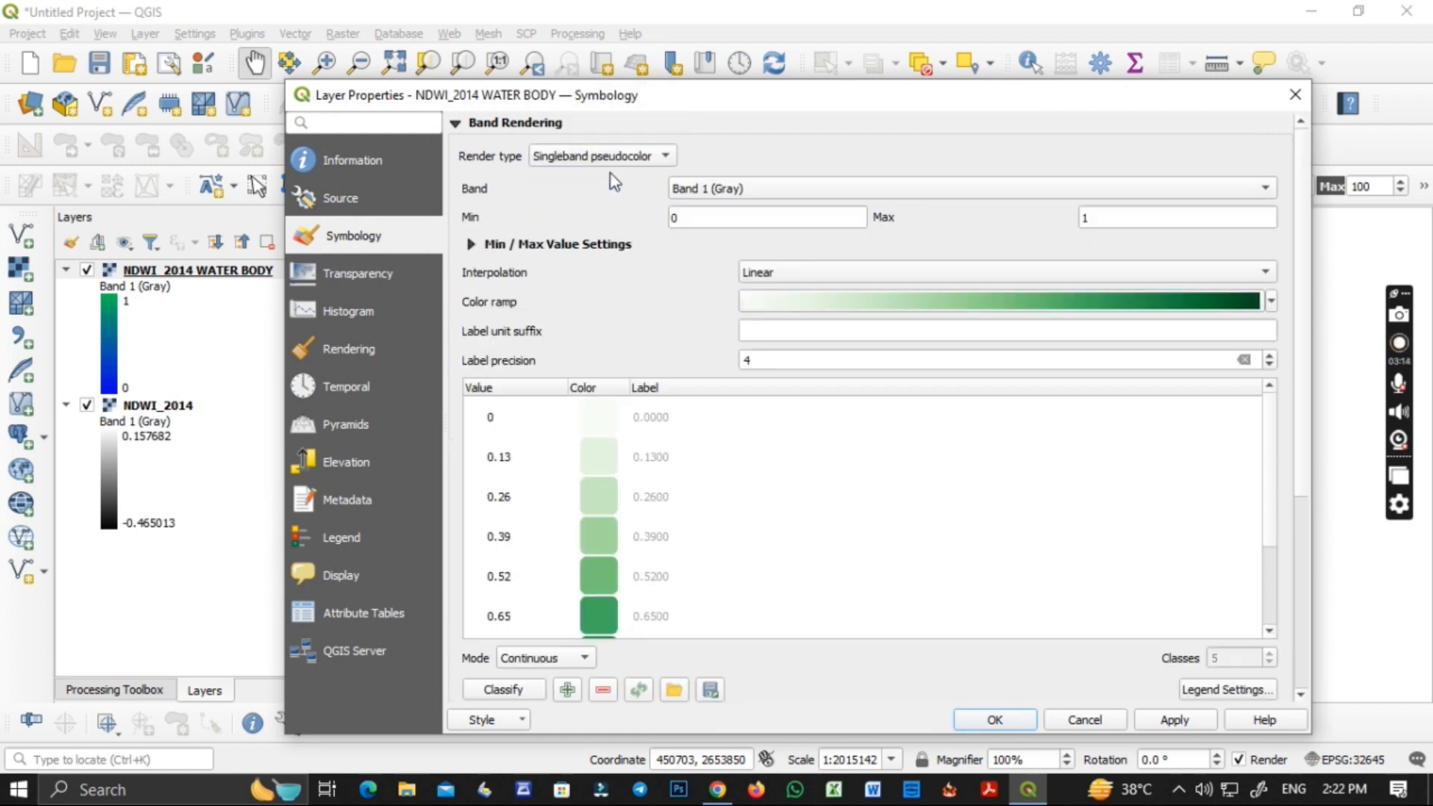
{"action": "left_click", "coordinate": [762, 359]}
{"action": "type", "text": "1"}
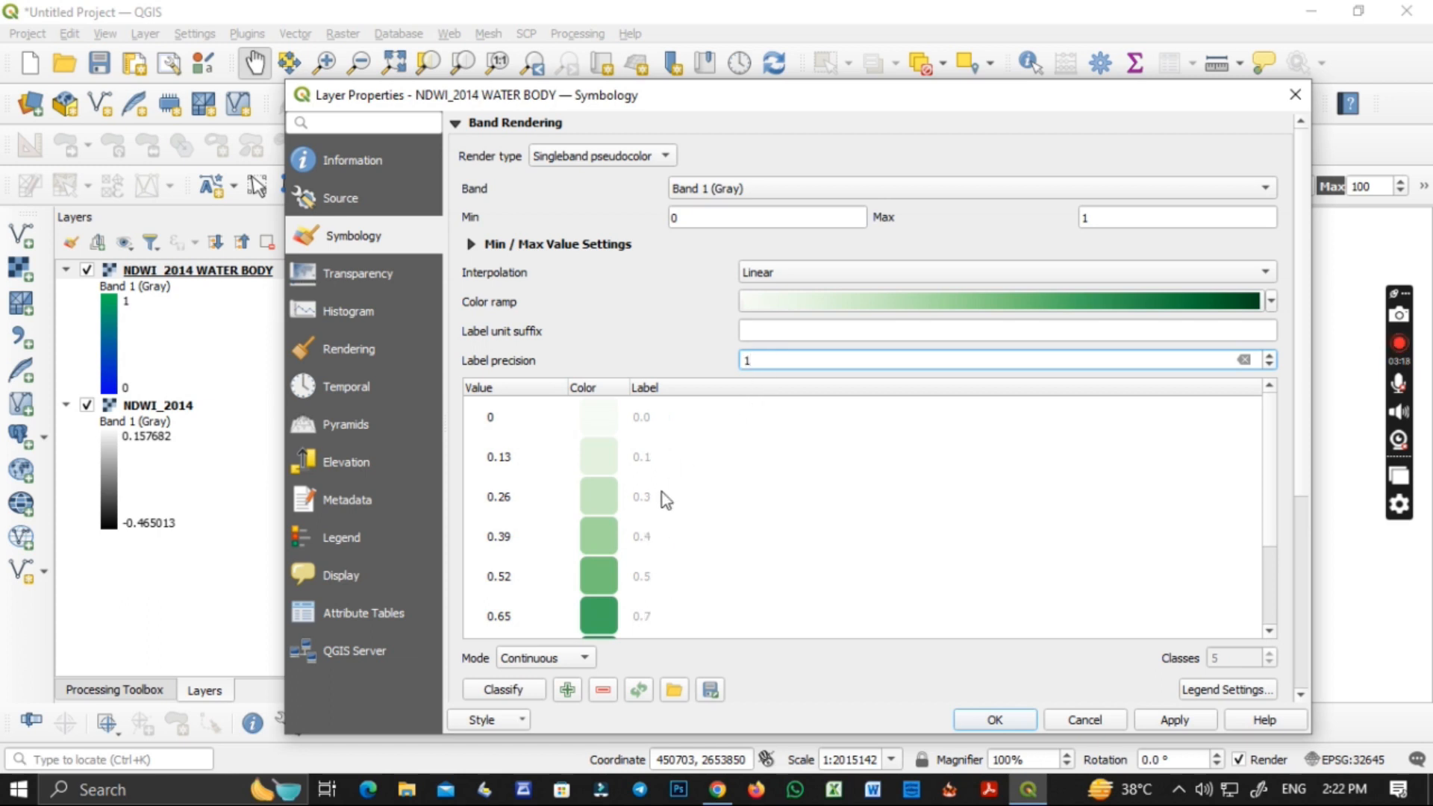
Reclassify the water body layer in Equal Interval mode with 2 classes.
{"action": "left_click", "coordinate": [590, 655]}
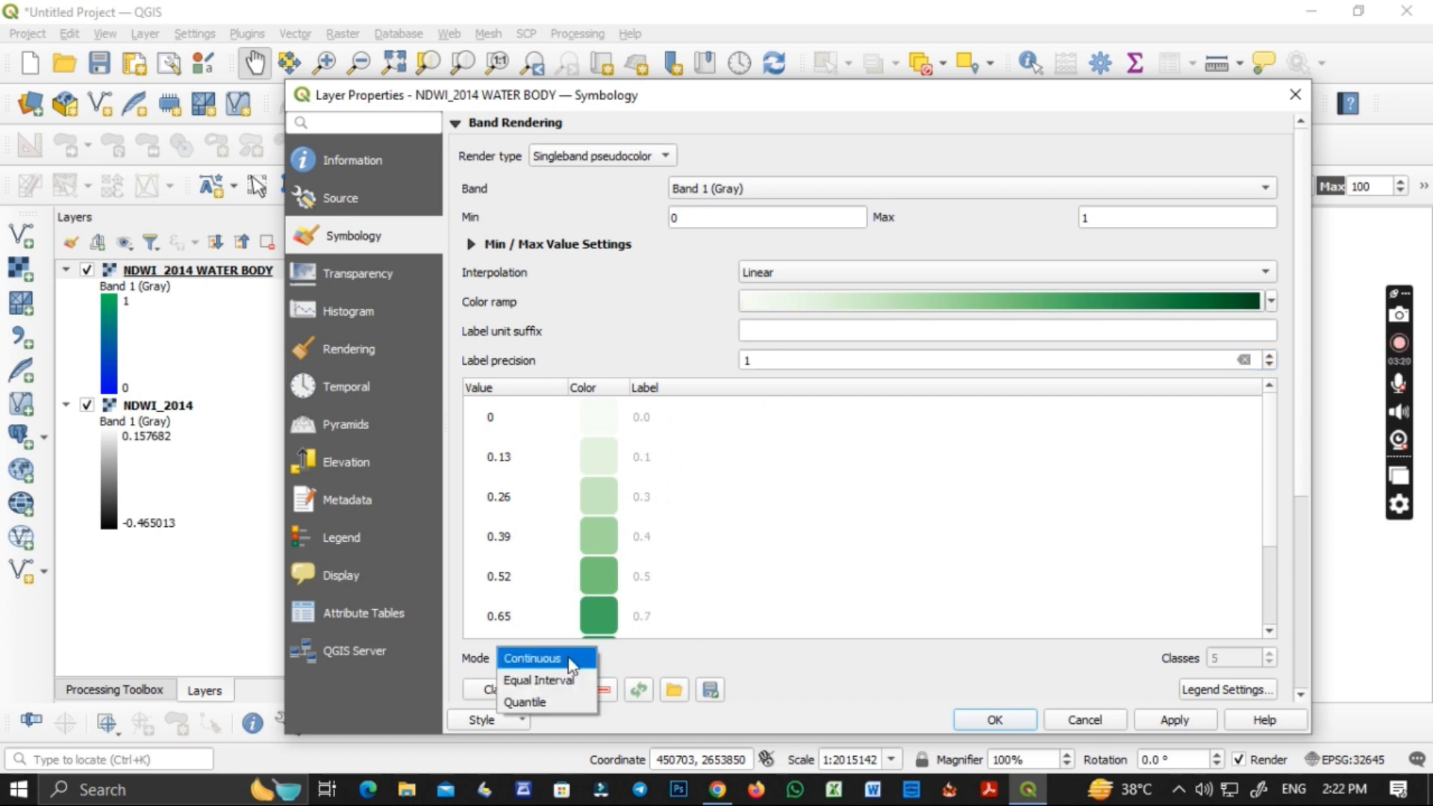
{"action": "left_click", "coordinate": [538, 679]}
{"action": "left_click", "coordinate": [1269, 663]}
{"action": "left_click", "coordinate": [1269, 663]}
{"action": "left_click", "coordinate": [1269, 663]}
Change the color of value 1 to bright blue (#161de1).
{"action": "double_click", "coordinate": [601, 457]}
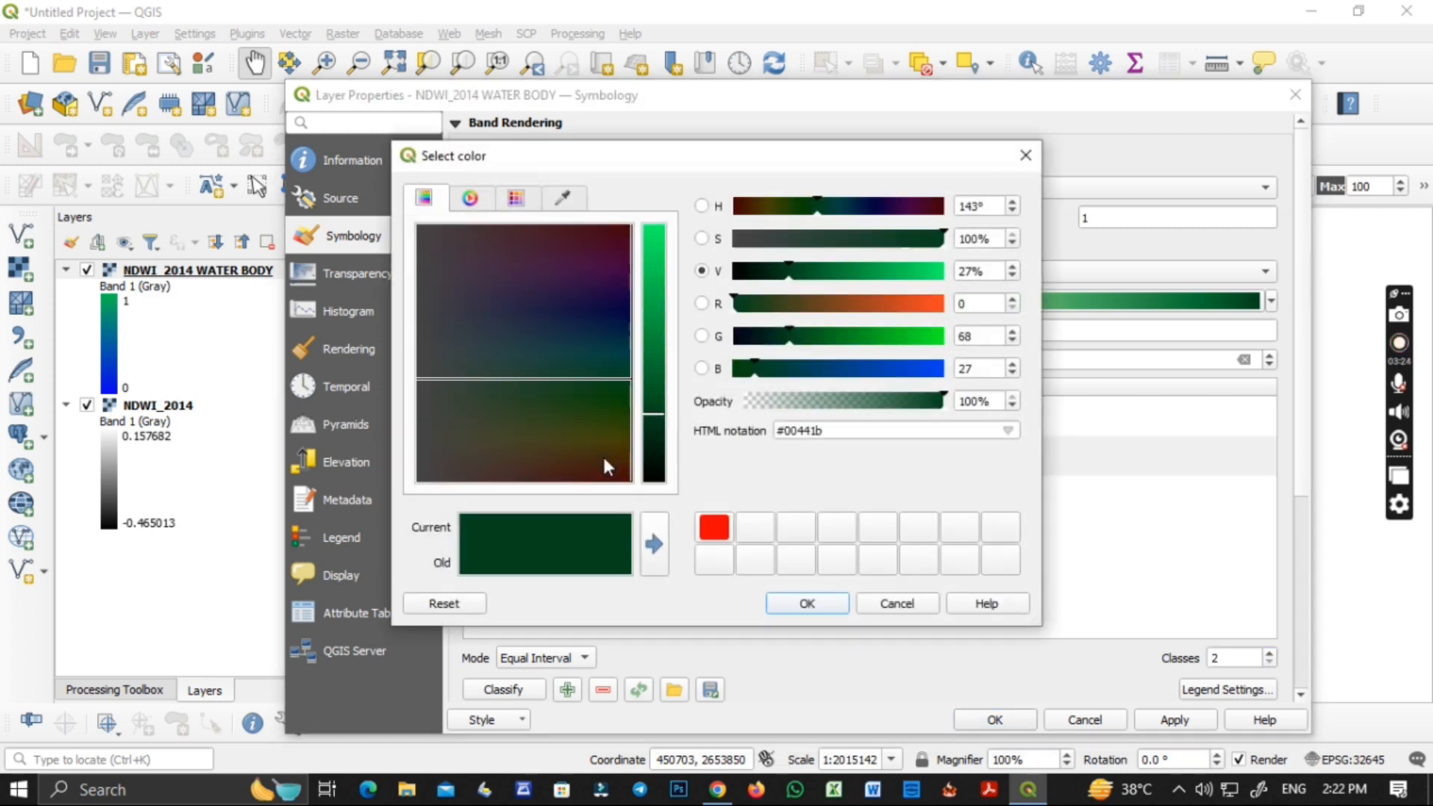
{"action": "left_click", "coordinate": [646, 363]}
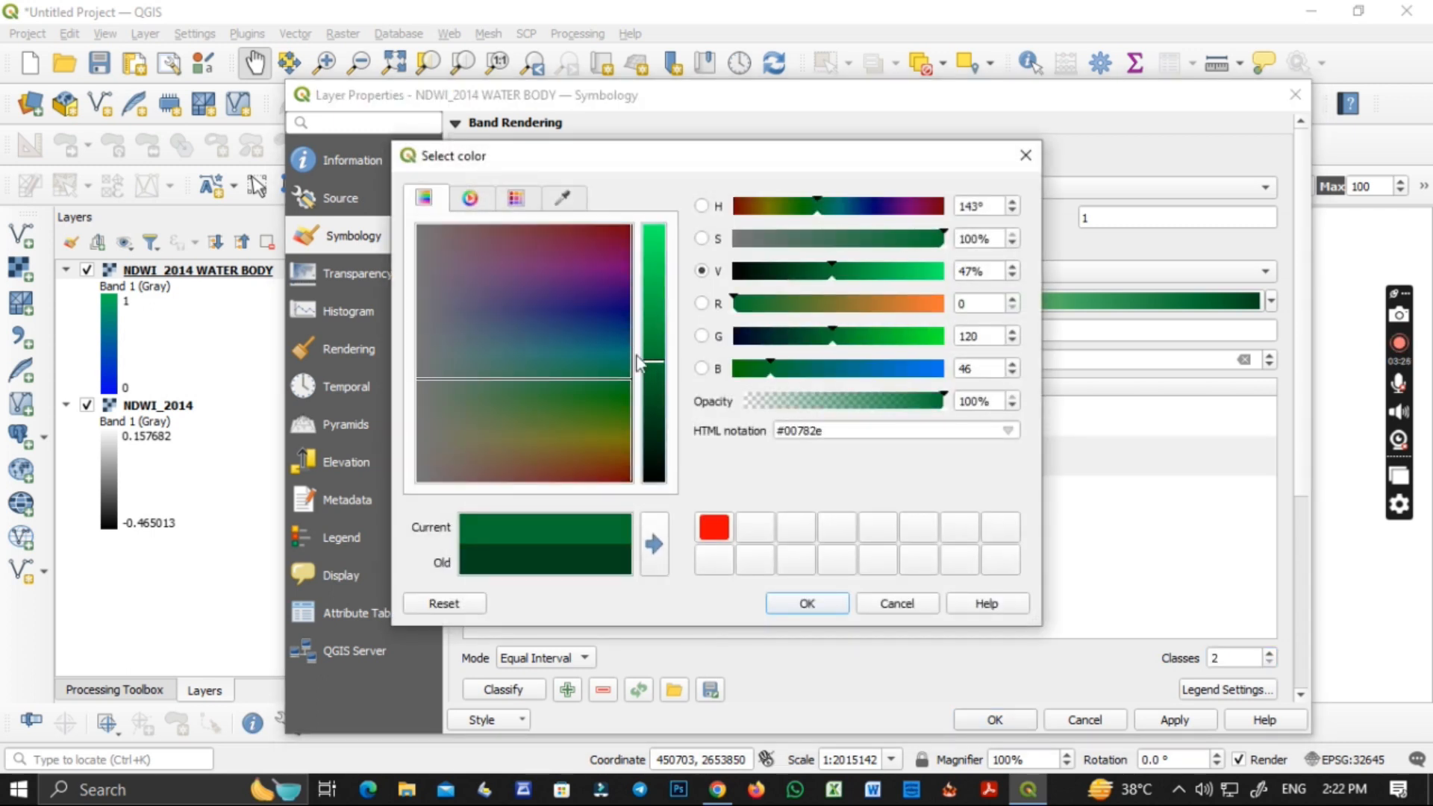
{"action": "left_click_drag", "start_coordinate": [651, 361], "coordinate": [654, 319]}
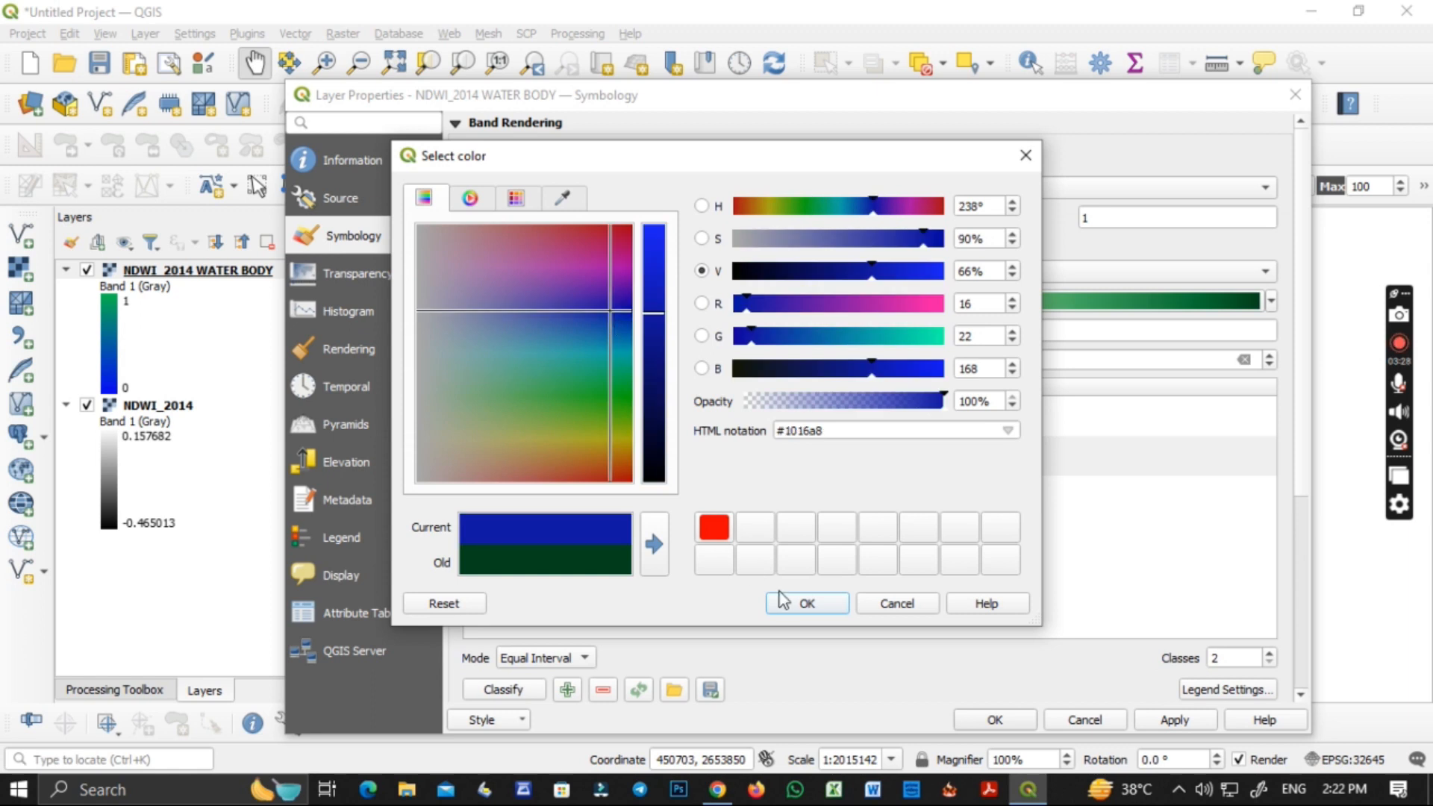
{"action": "left_click_drag", "start_coordinate": [654, 314], "coordinate": [661, 257]}
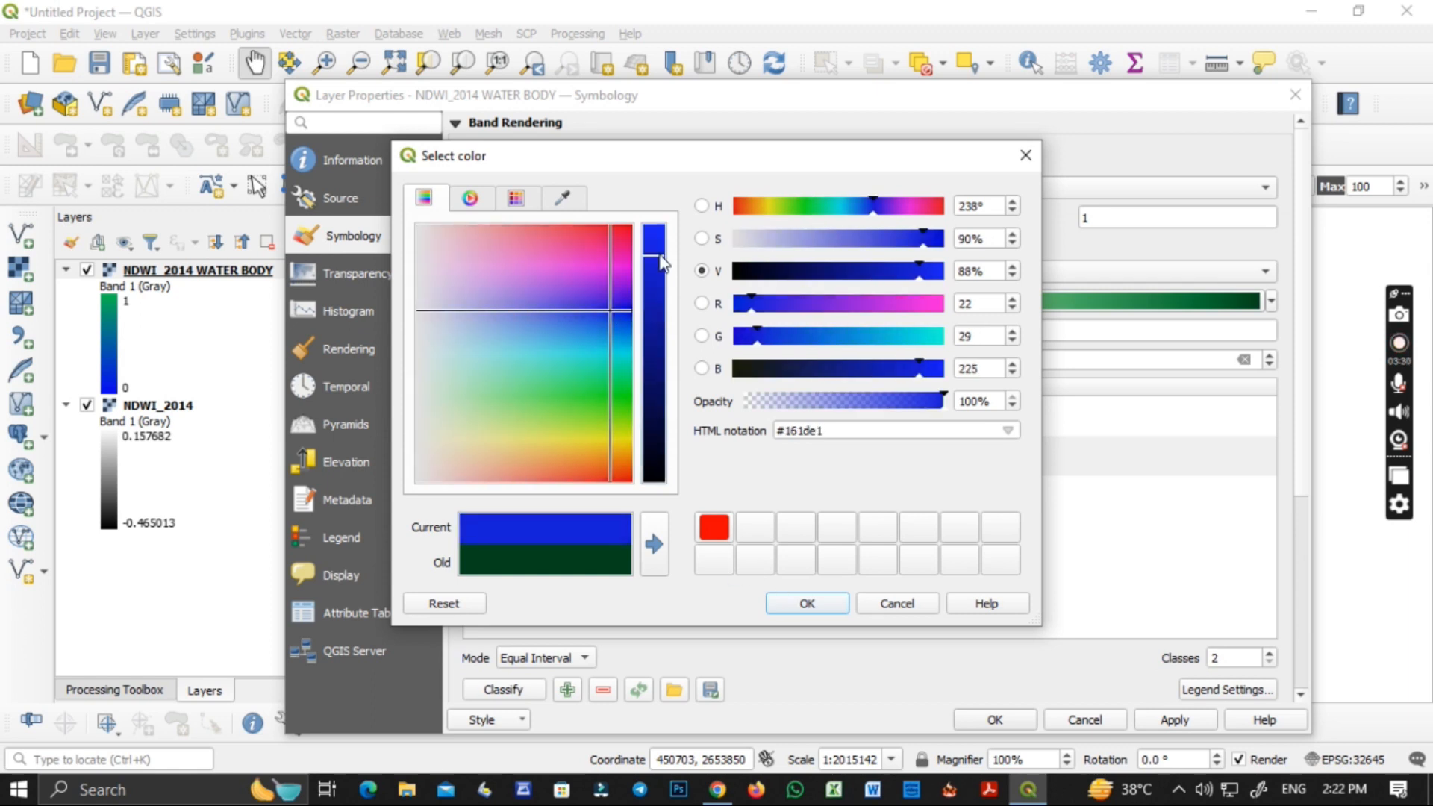
{"action": "left_click", "coordinate": [808, 604]}
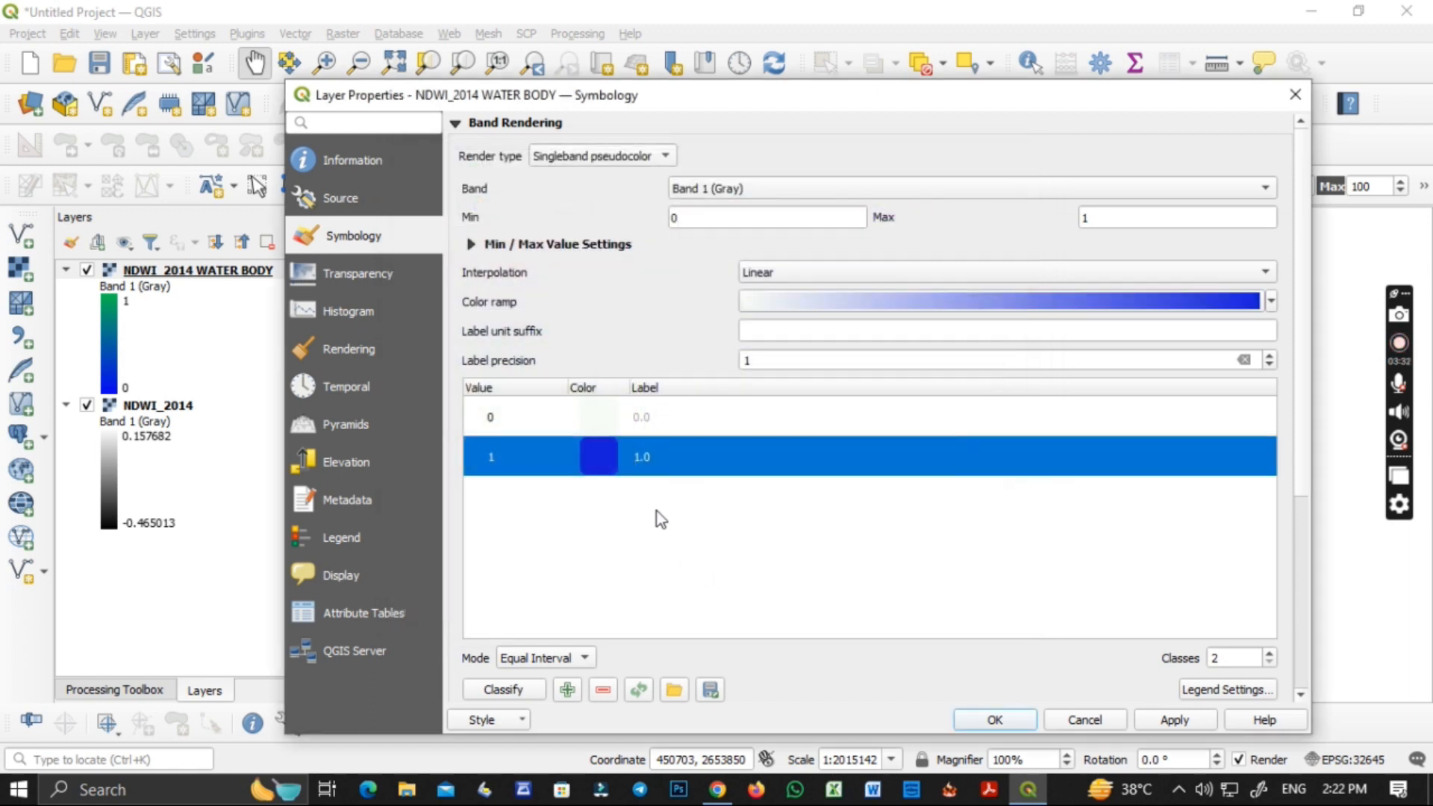
Change the color of value 0 to white and apply the symbology to the water body layer.
{"action": "double_click", "coordinate": [604, 426]}
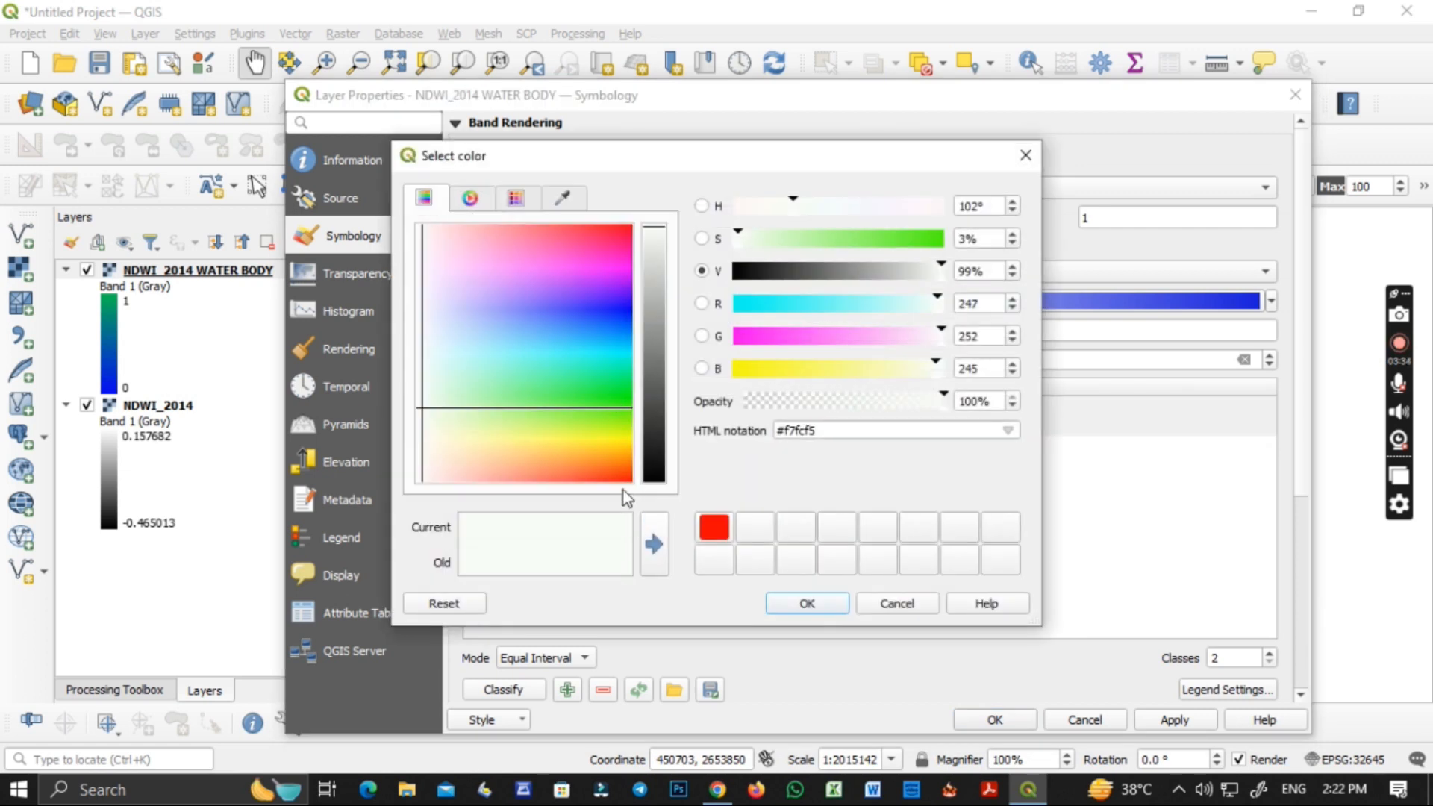
{"action": "left_click", "coordinate": [887, 607]}
{"action": "double_click", "coordinate": [601, 414]}
{"action": "mouse_move", "coordinate": [553, 385]}
{"action": "left_mouse_down"}
{"action": "mouse_move", "coordinate": [419, 321]}
{"action": "mouse_move", "coordinate": [339, 237]}
{"action": "left_mouse_up"}
{"action": "left_click", "coordinate": [836, 603]}
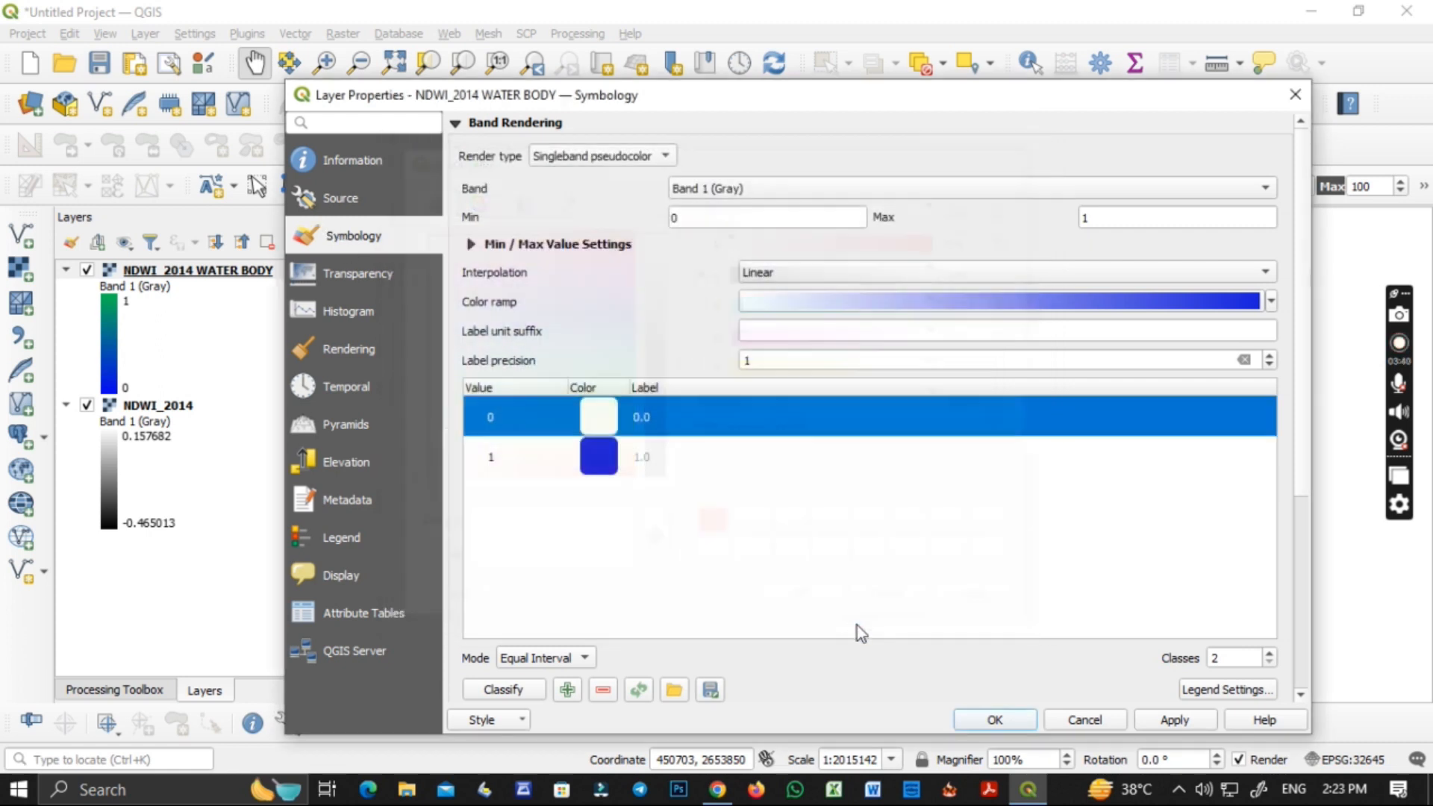
{"action": "left_click", "coordinate": [1183, 719]}
{"action": "left_click", "coordinate": [1014, 721]}
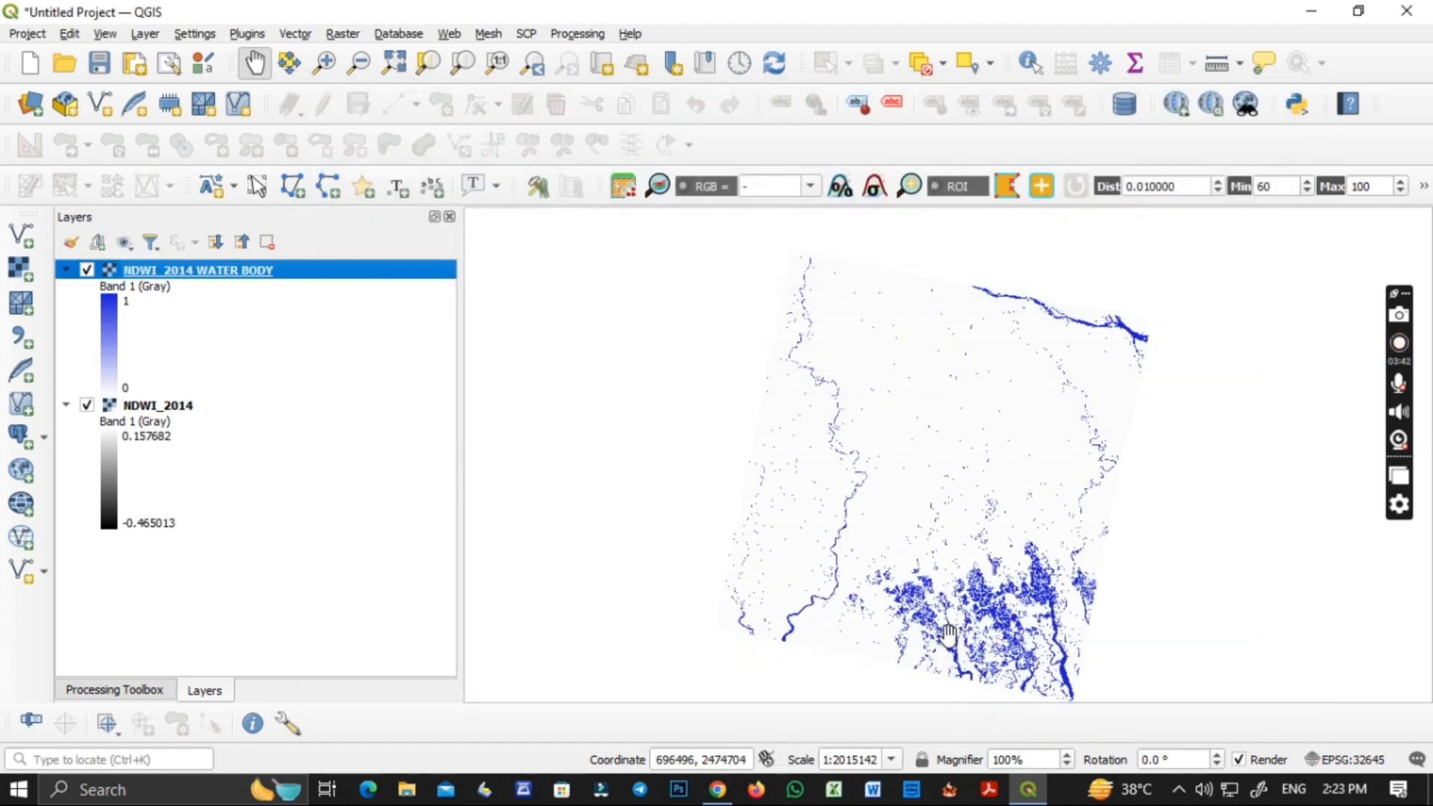
{"action": "left_click_drag", "start_coordinate": [954, 627], "coordinate": [954, 601]}
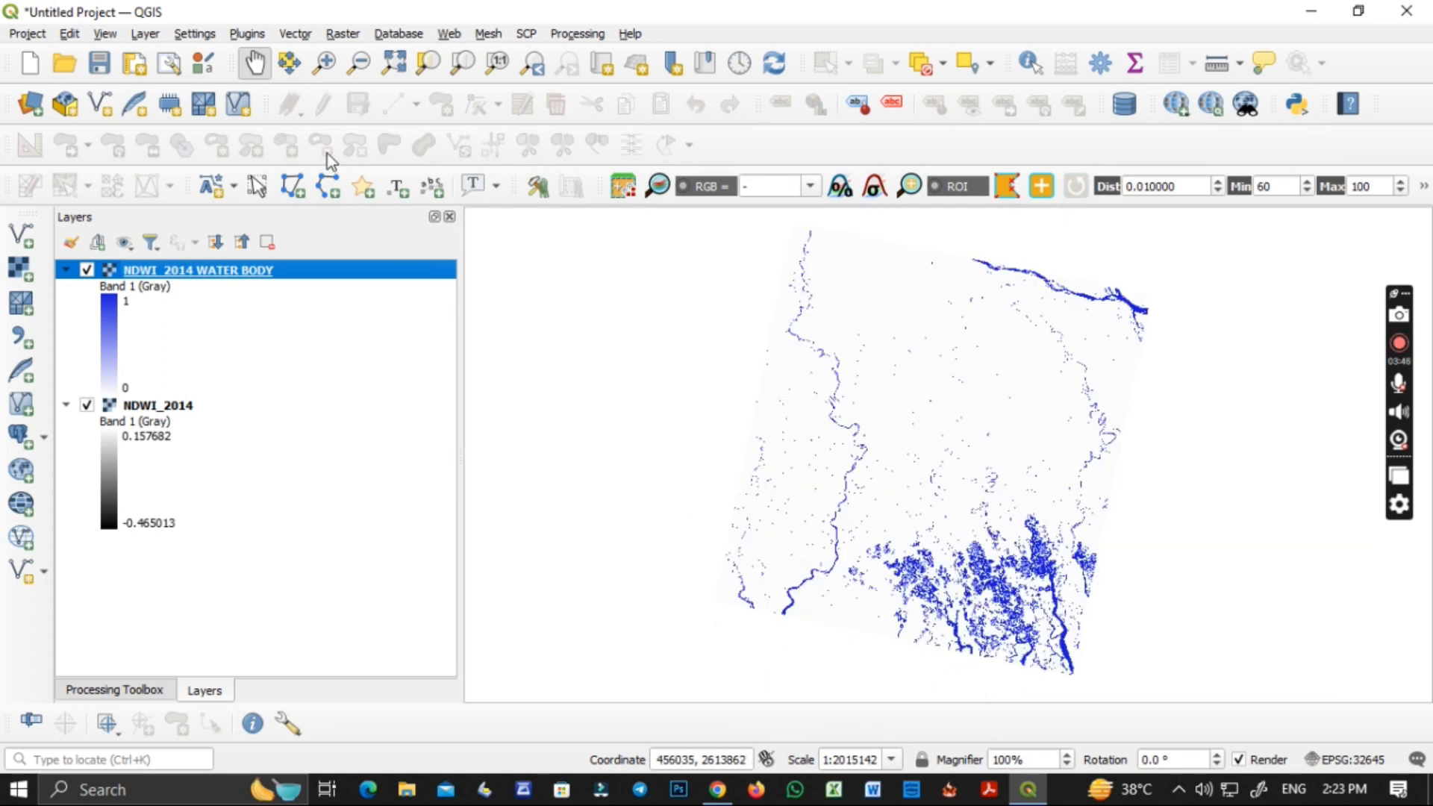
Save the project as NDWI_2014 WATER BODY in the NDWI_2014 folder.
{"action": "left_click", "coordinate": [28, 106]}
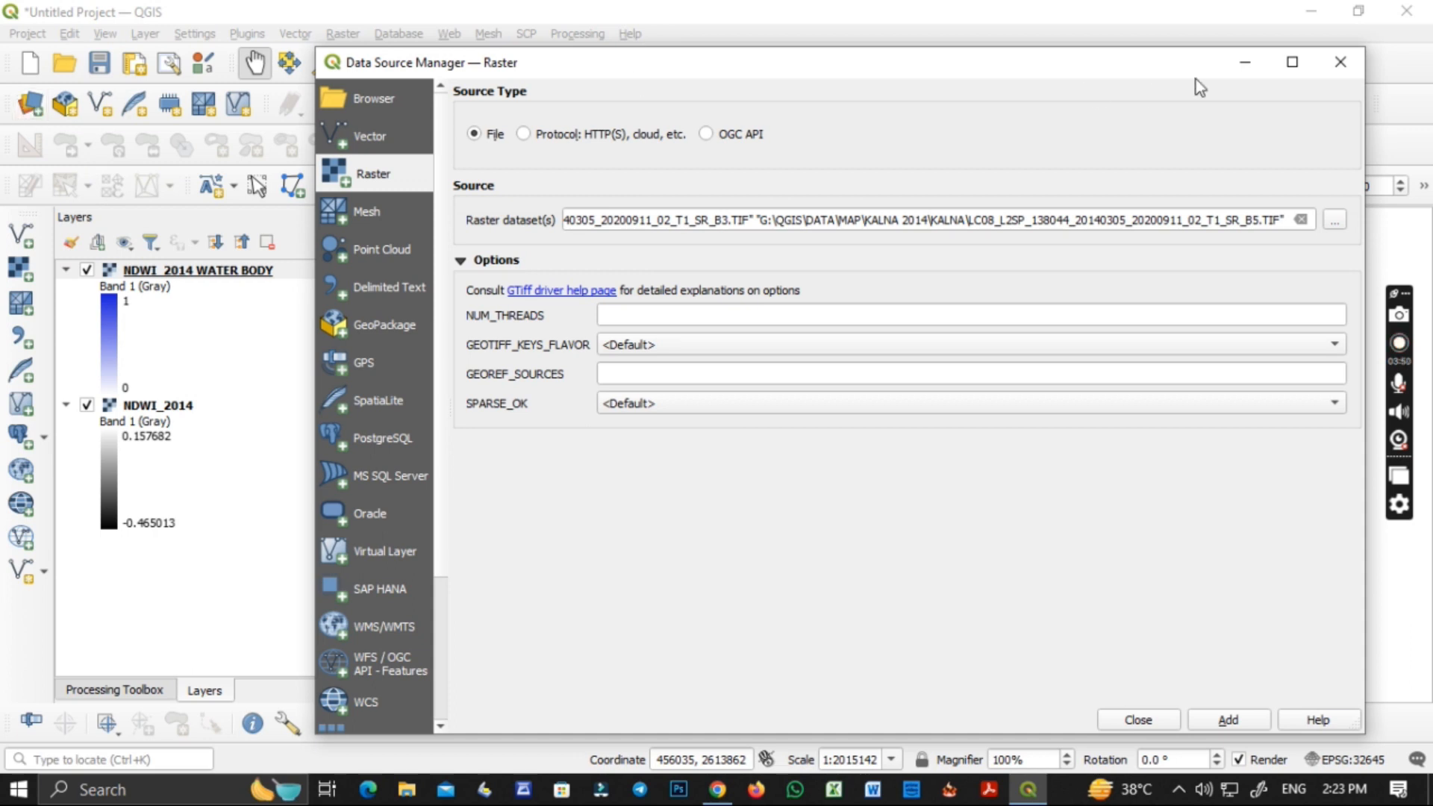
{"action": "left_click", "coordinate": [1355, 52]}
{"action": "left_click", "coordinate": [27, 34]}
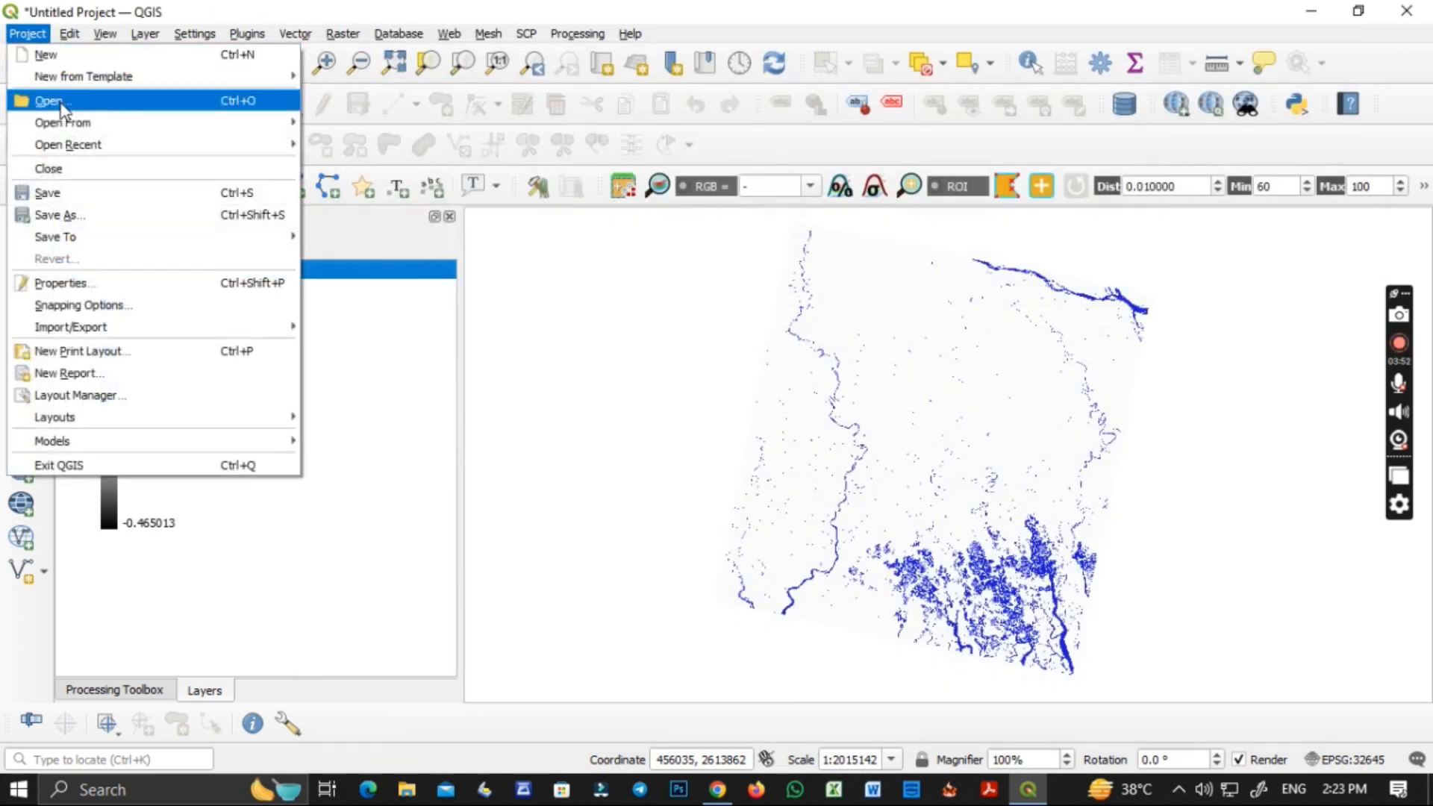
{"action": "left_click", "coordinate": [73, 213]}
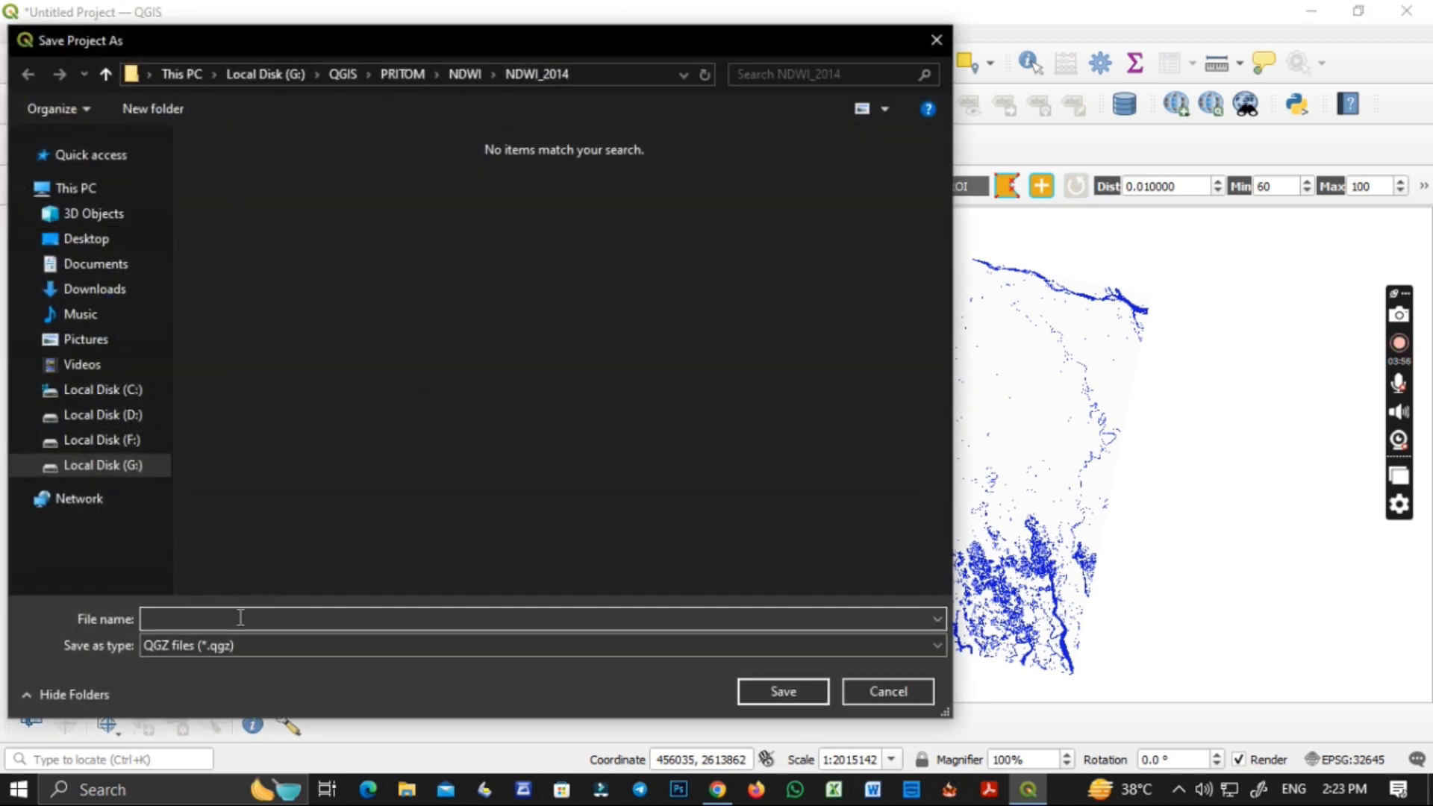
{"action": "type", "text": "NDWI"}
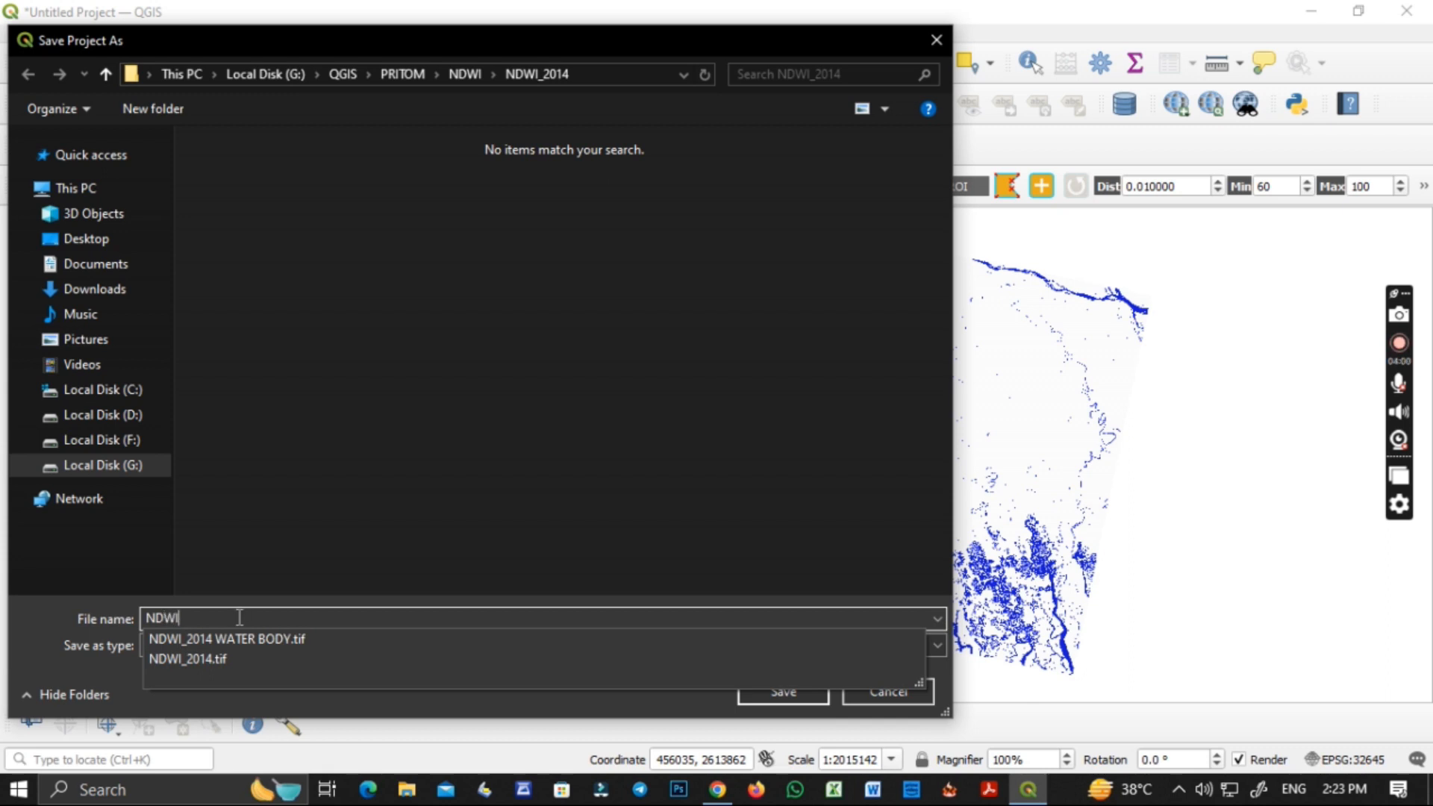
{"action": "left_click", "coordinate": [248, 639]}
{"action": "left_click", "coordinate": [325, 619]}
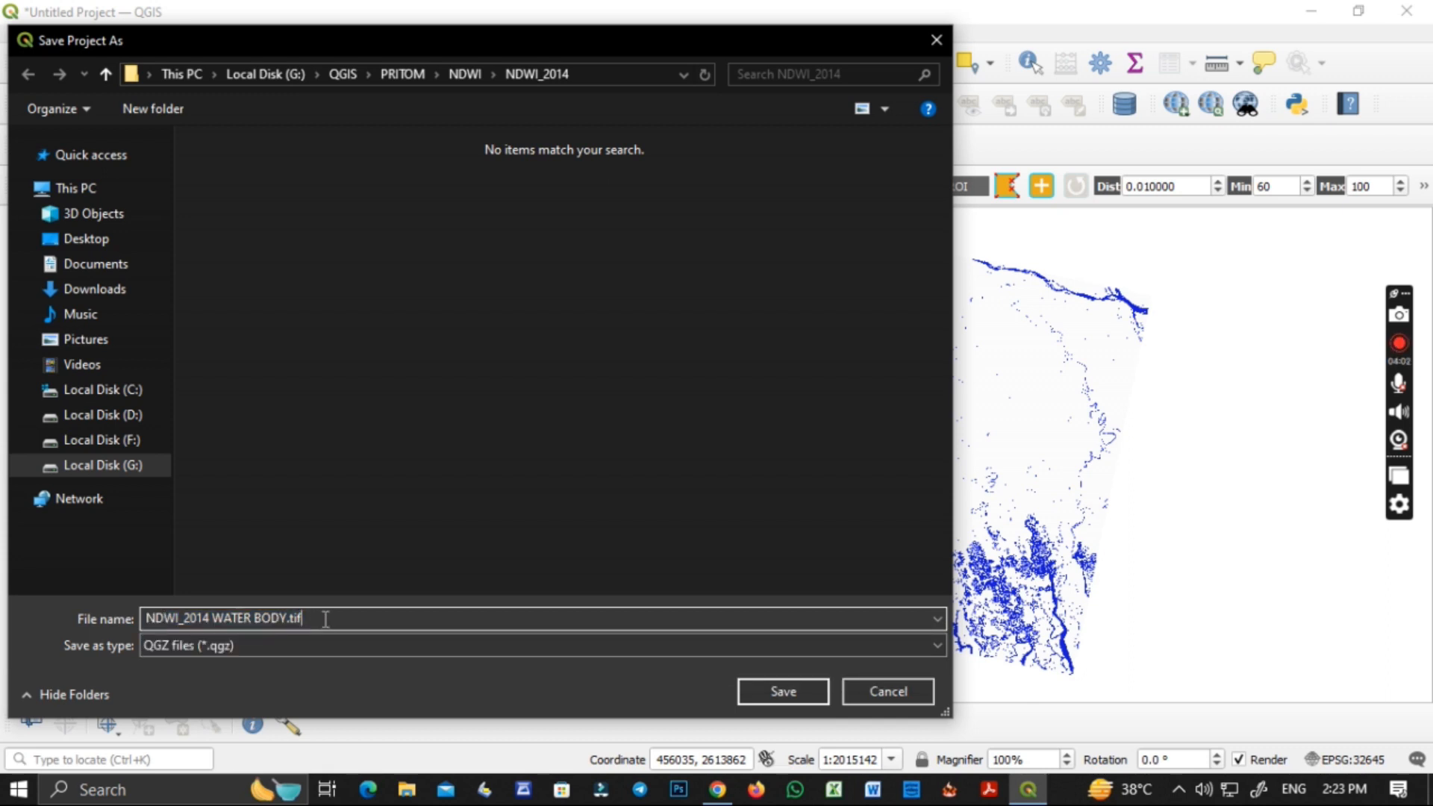
{"action": "key", "text": "BackSpace"}
{"action": "key", "text": "BackSpace"}
{"action": "left_click", "coordinate": [784, 693]}
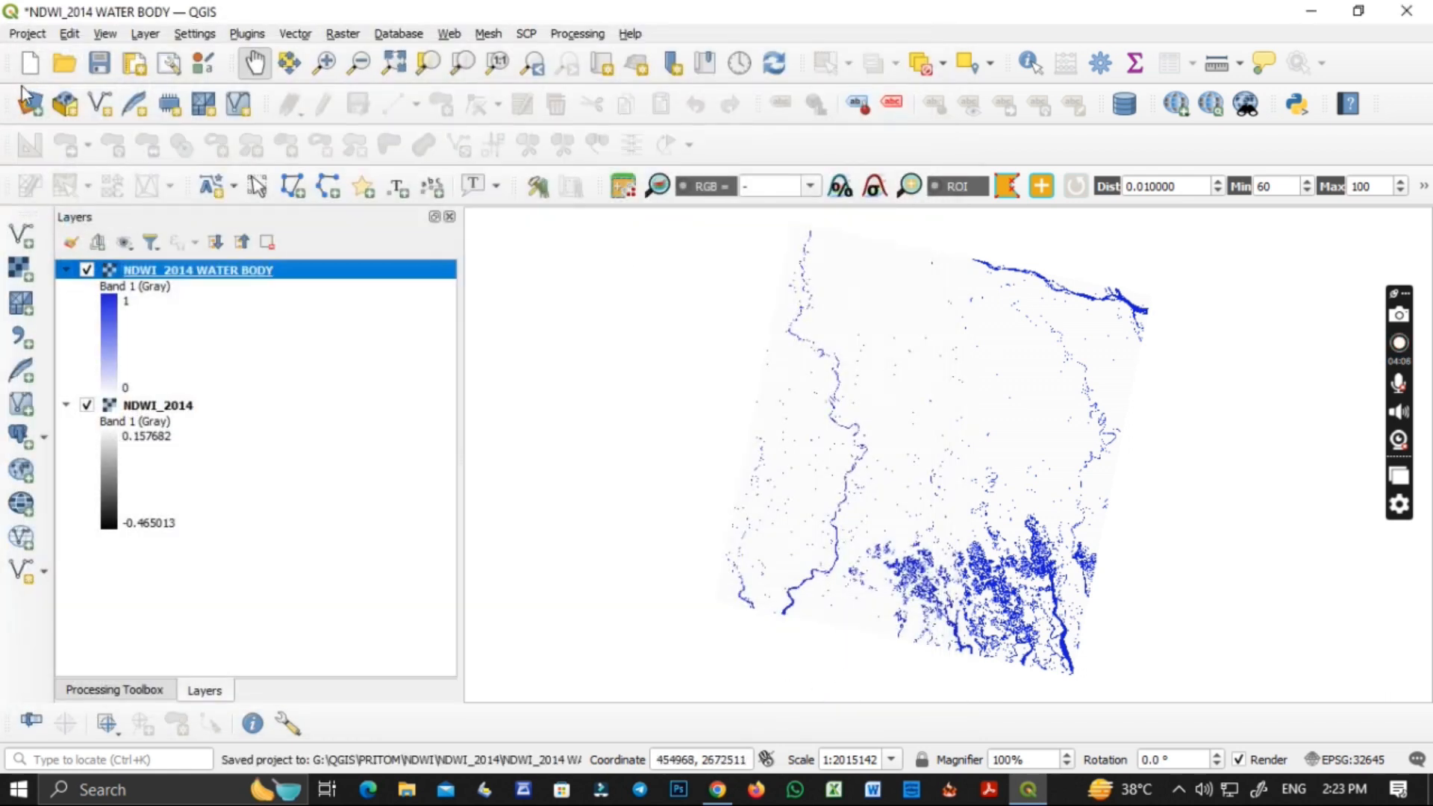
Add the vector layer CLIP KALNA.shp from the KALNA CLIP folder to the project.
{"action": "left_click", "coordinate": [25, 97]}
{"action": "left_click", "coordinate": [386, 133]}
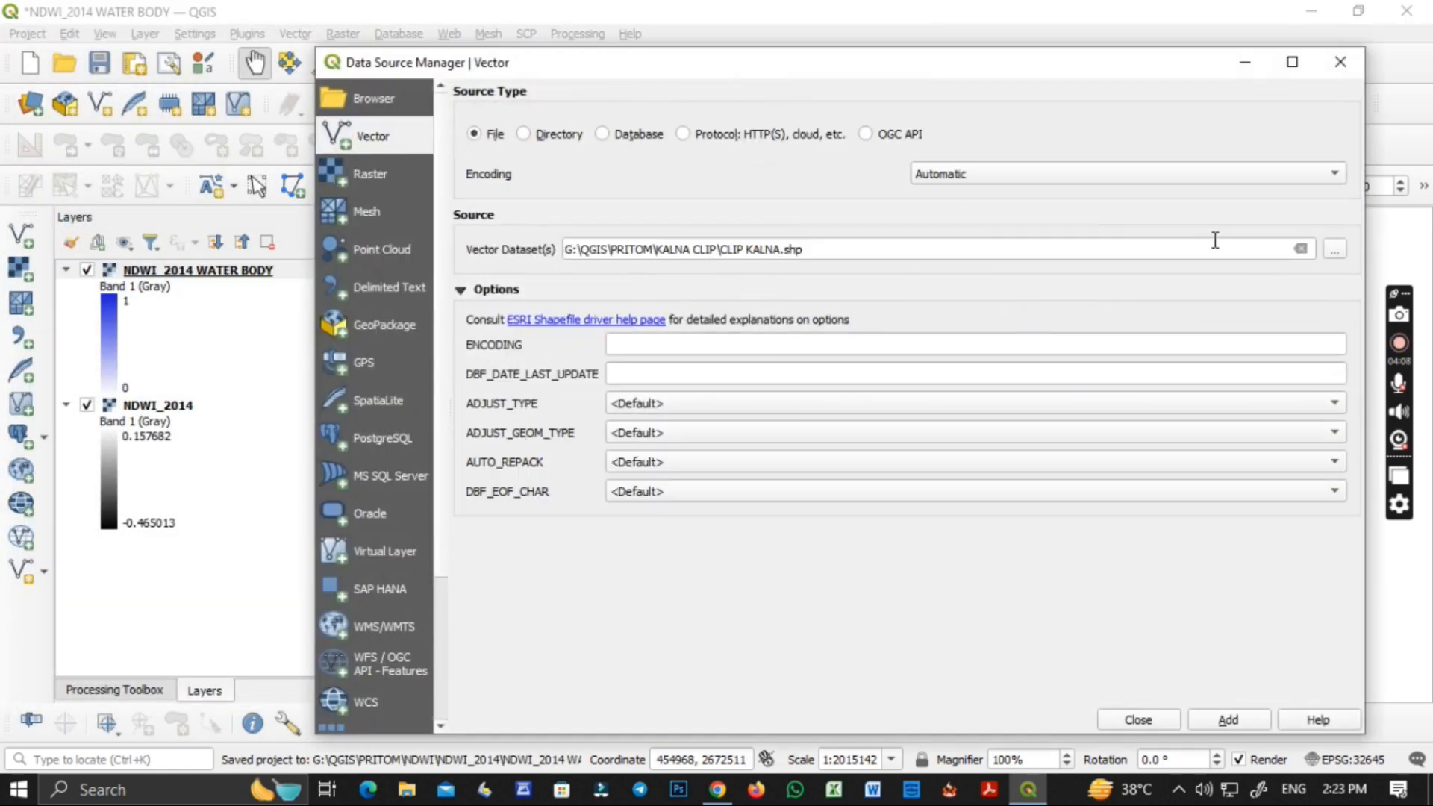
{"action": "left_click", "coordinate": [1300, 249]}
{"action": "left_click", "coordinate": [1332, 249]}
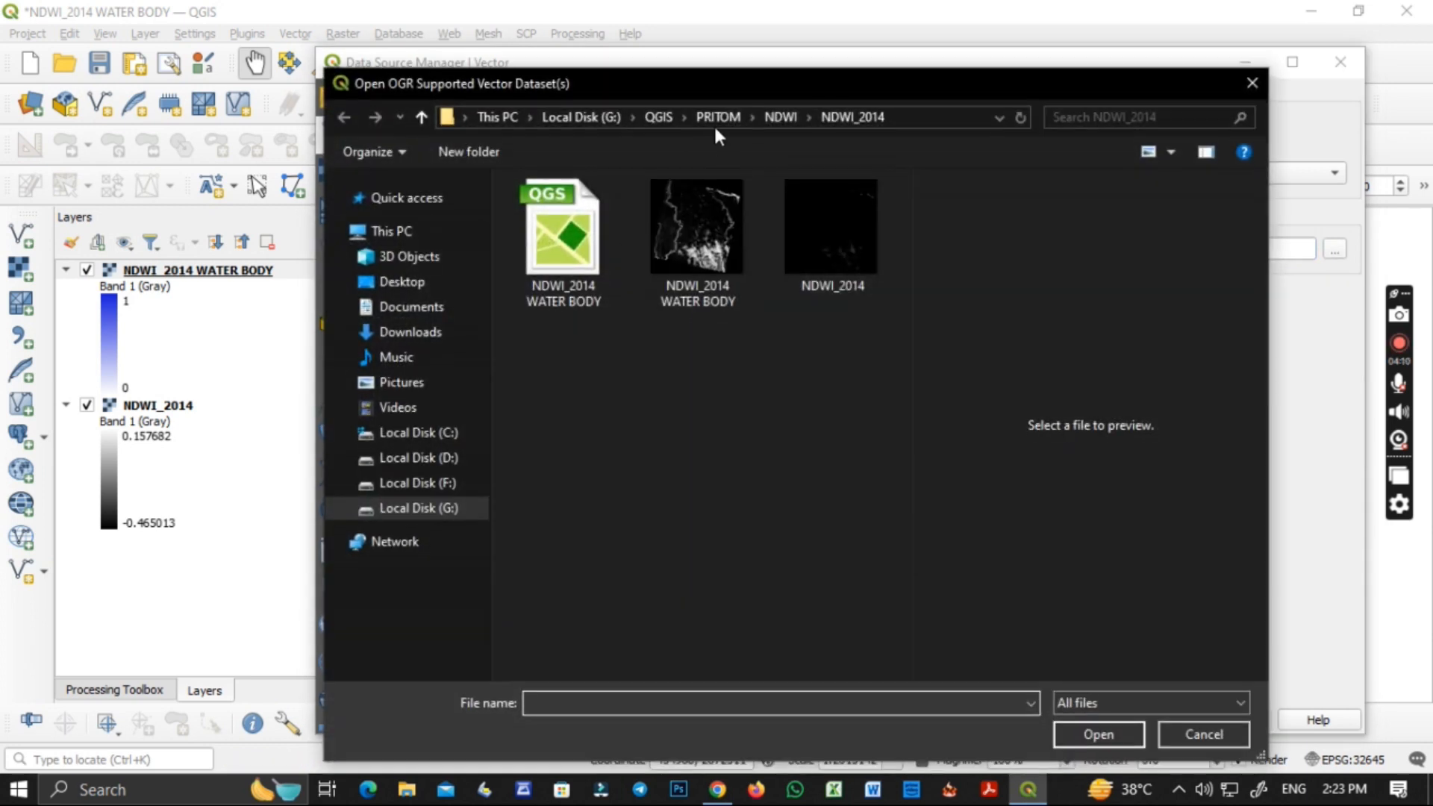
{"action": "left_click", "coordinate": [712, 119]}
{"action": "double_click", "coordinate": [575, 209]}
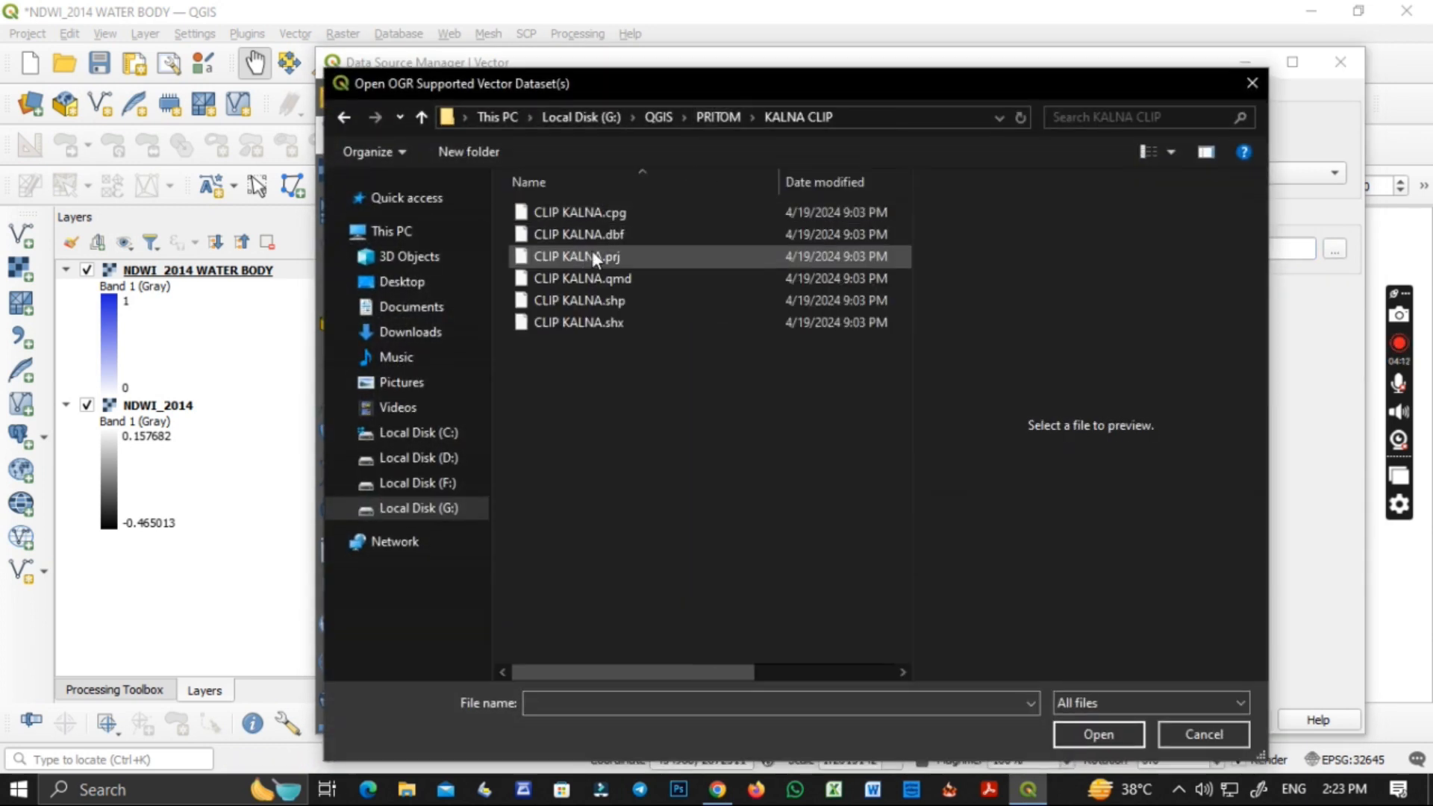
{"action": "left_click", "coordinate": [618, 302]}
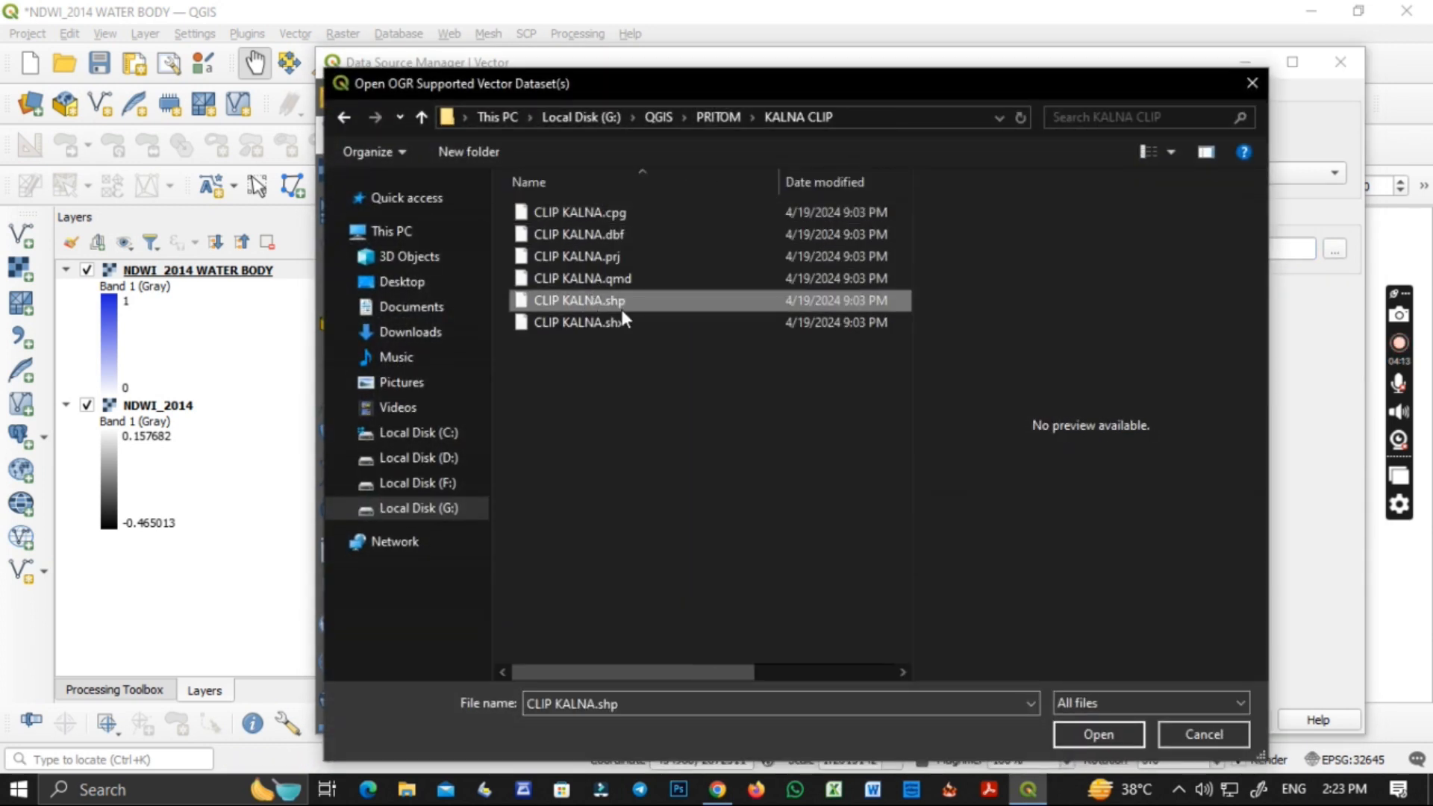
{"action": "left_click", "coordinate": [1091, 732]}
{"action": "left_click", "coordinate": [1228, 721]}
{"action": "left_click", "coordinate": [1142, 720]}
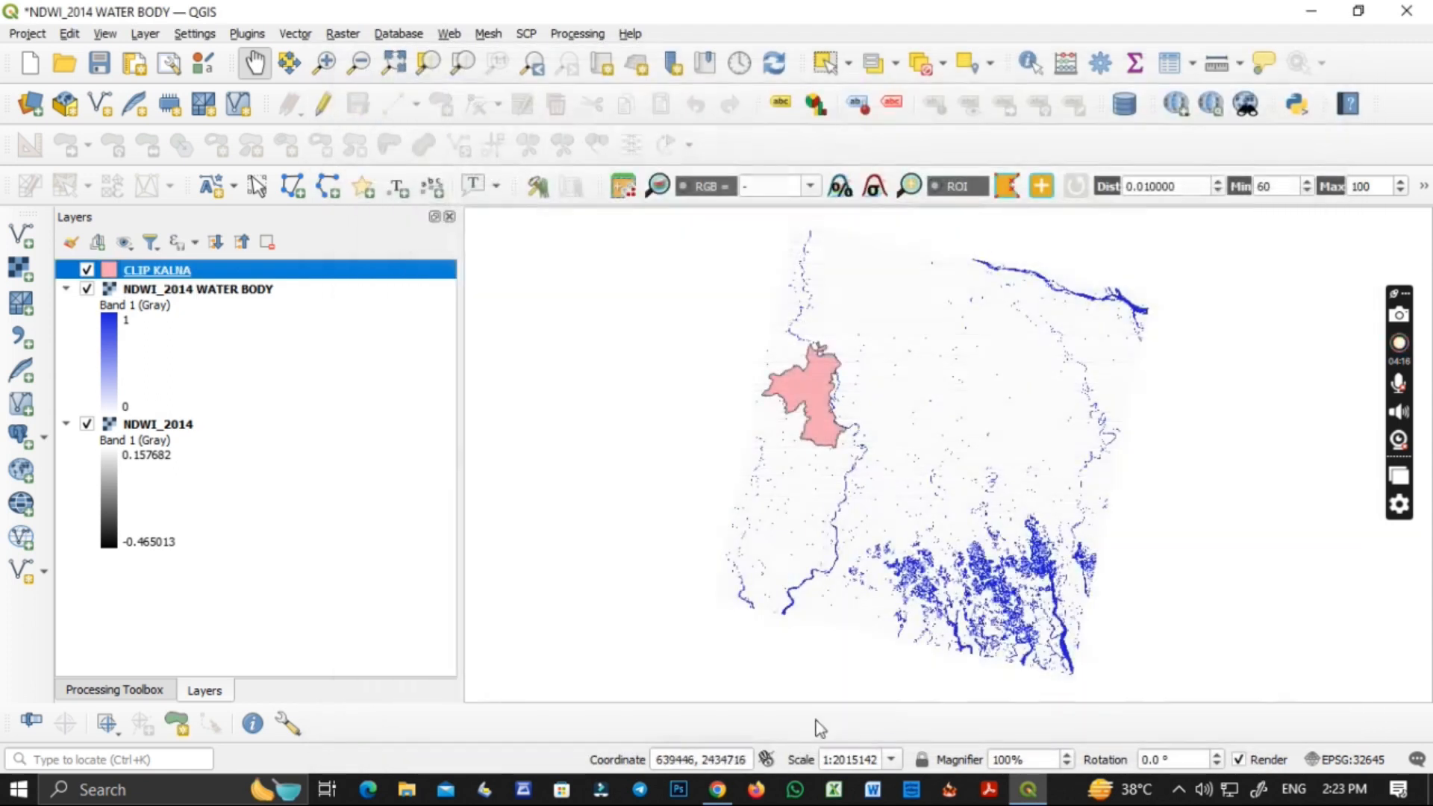
Set up Clip Raster by Mask Layer with NDWI_2014 WATER BODY as input and CLIP KALNA as the mask.
{"action": "left_click", "coordinate": [343, 34]}
{"action": "mouse_move", "coordinate": [400, 143]}
{"action": "left_click", "coordinate": [584, 165]}
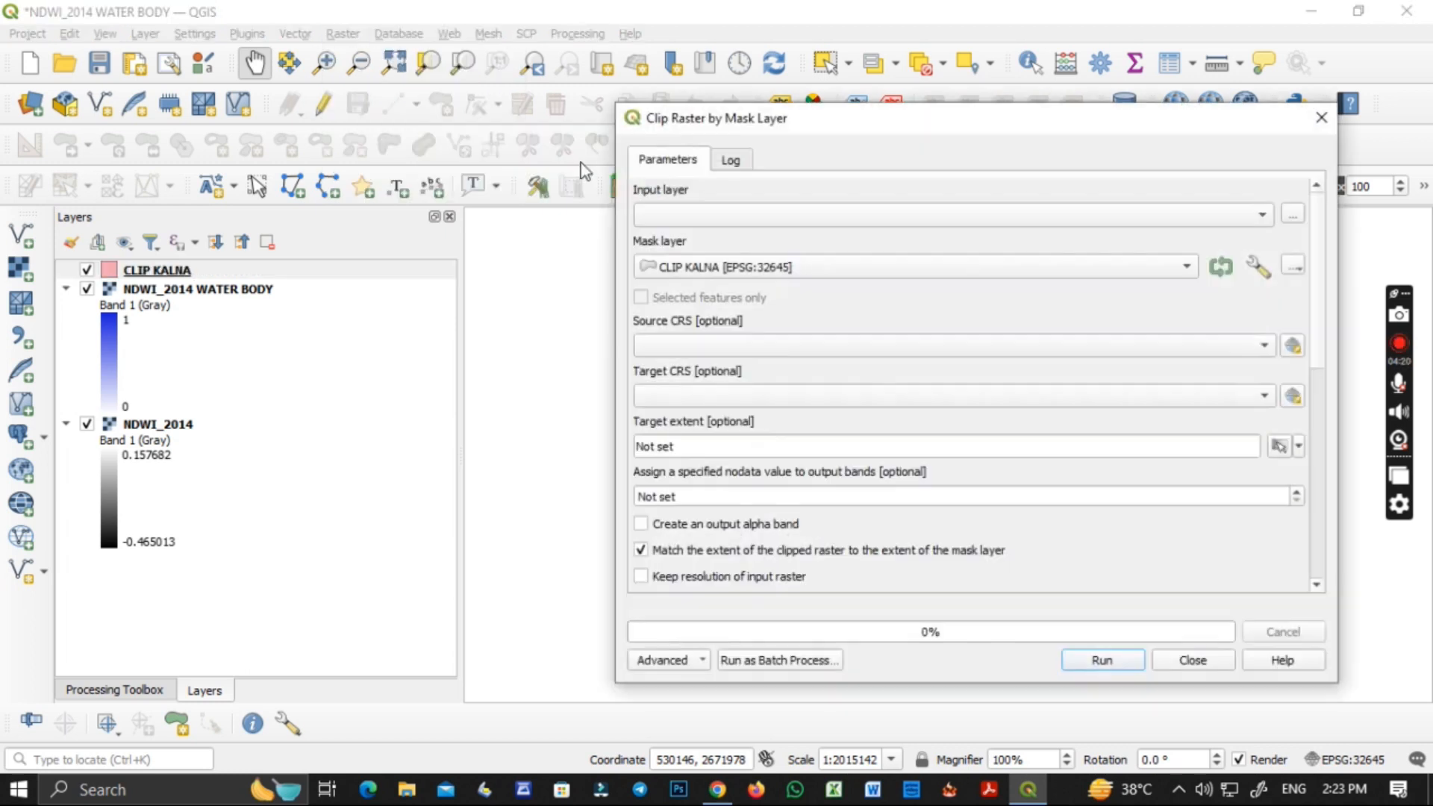
{"action": "left_click", "coordinate": [742, 212]}
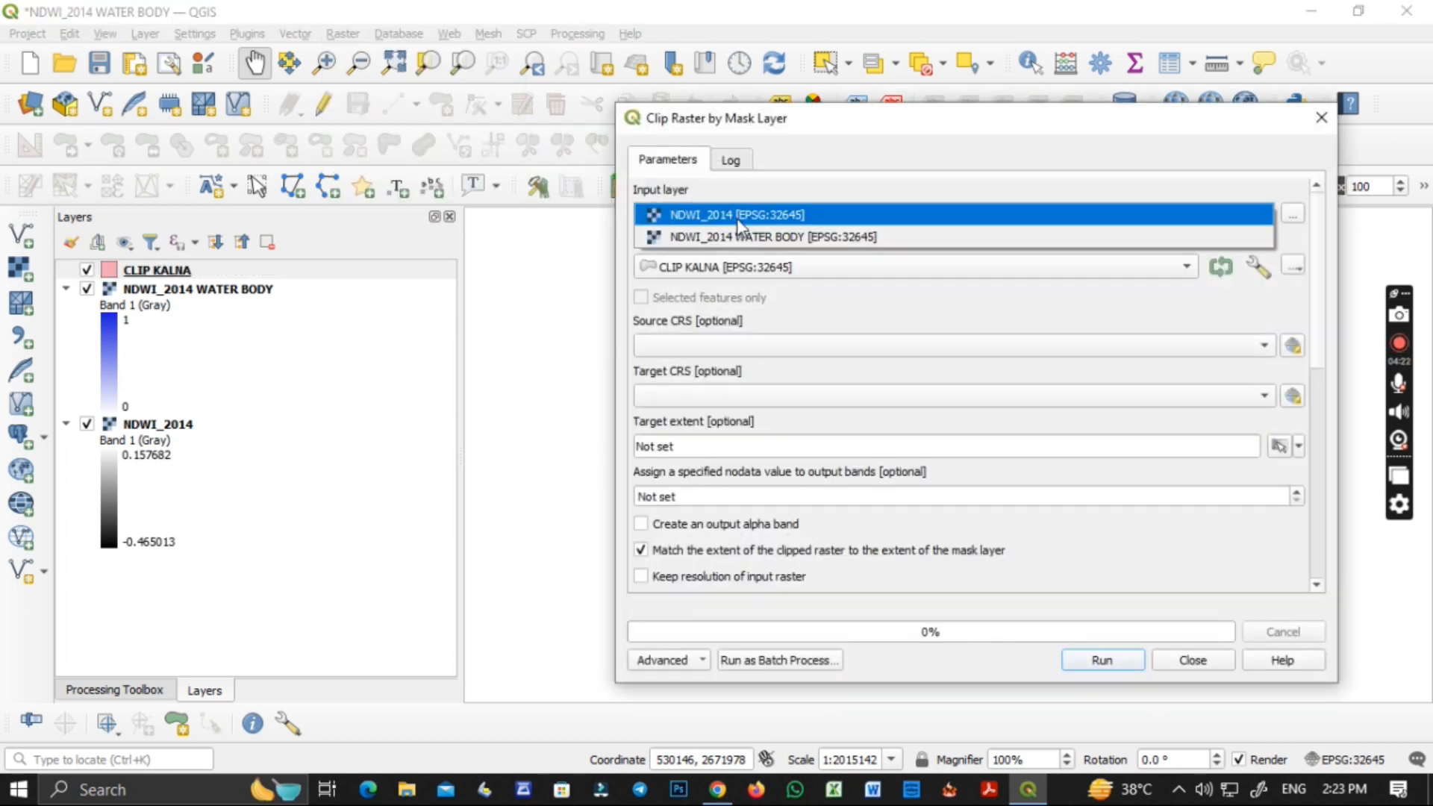
{"action": "left_click", "coordinate": [740, 238]}
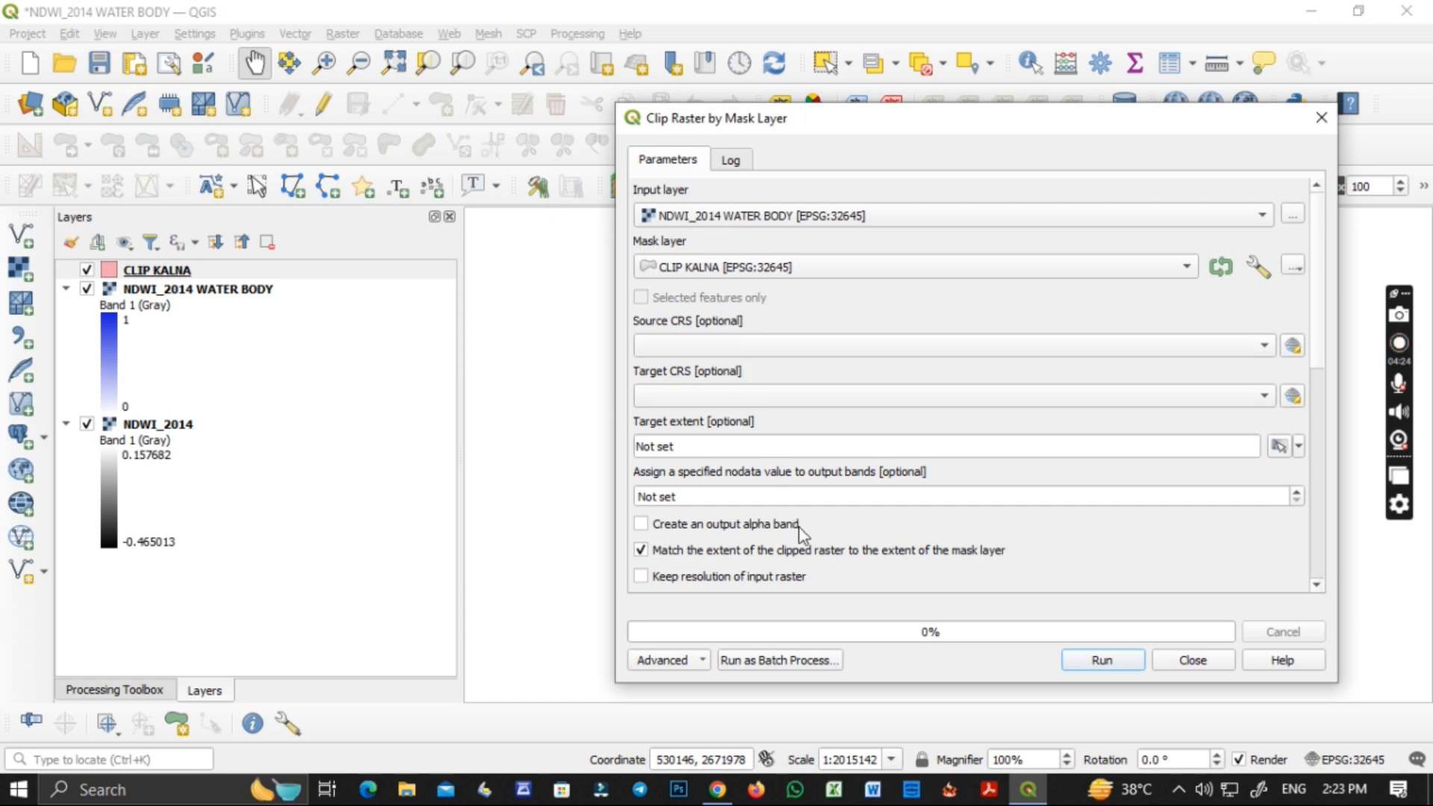
Choose to save the clipped raster to a file and browse to the NDWI_2014 folder inside NDWI.
{"action": "scroll", "coordinate": [799, 526], "scroll_direction": "down", "scroll_amount": 5}
{"action": "left_click", "coordinate": [1293, 524]}
{"action": "left_click", "coordinate": [1289, 567]}
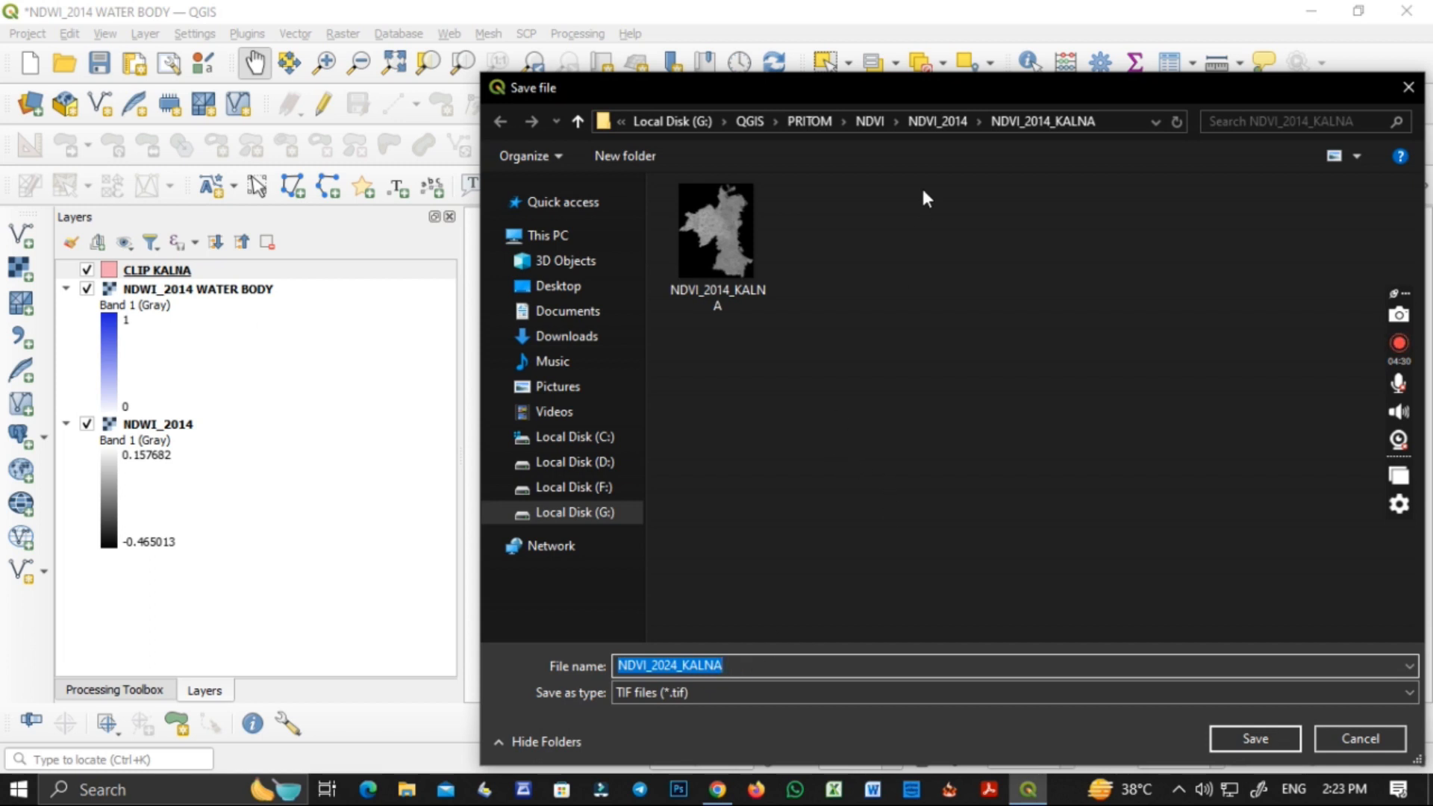
{"action": "left_click", "coordinate": [933, 119]}
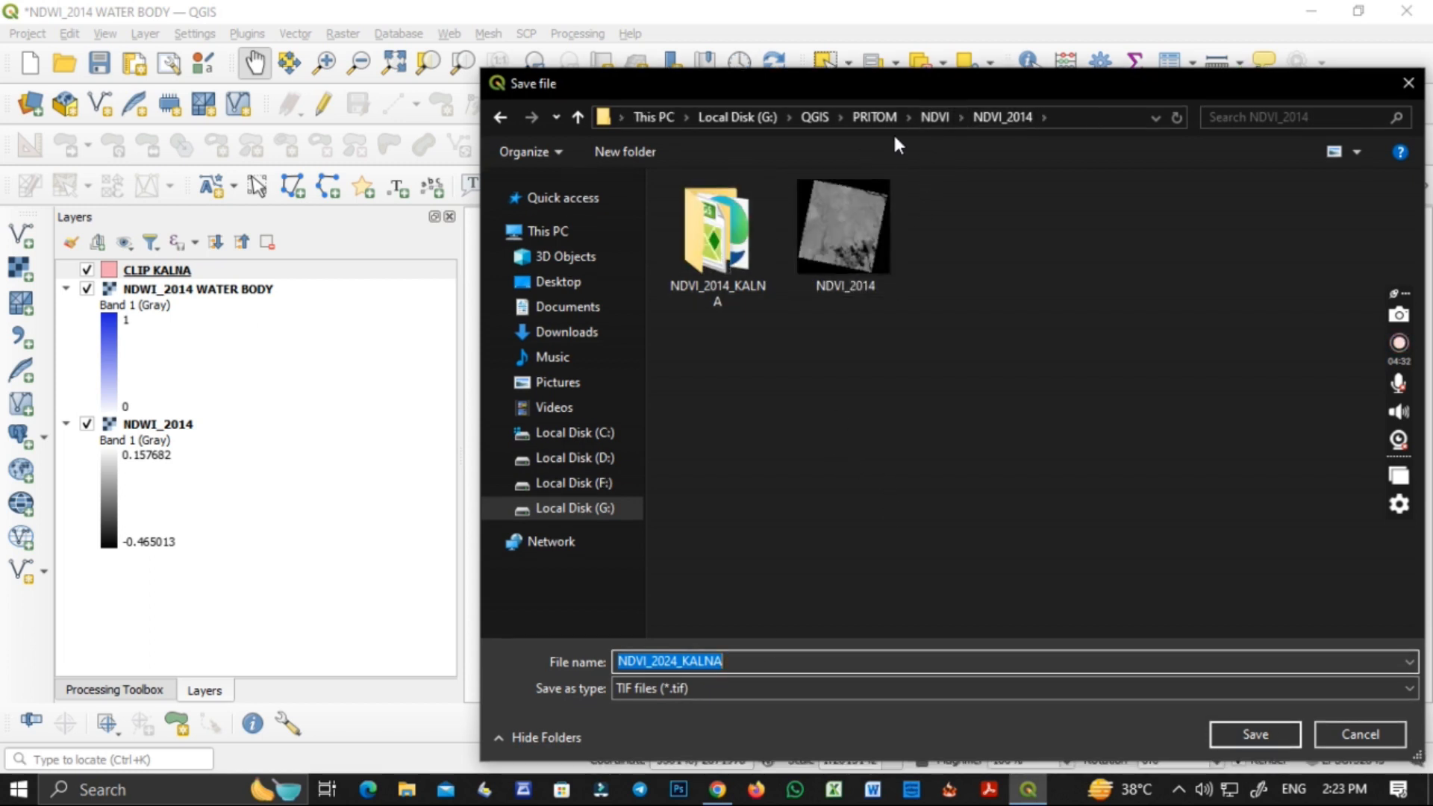
{"action": "left_click", "coordinate": [933, 117]}
{"action": "left_click", "coordinate": [726, 239]}
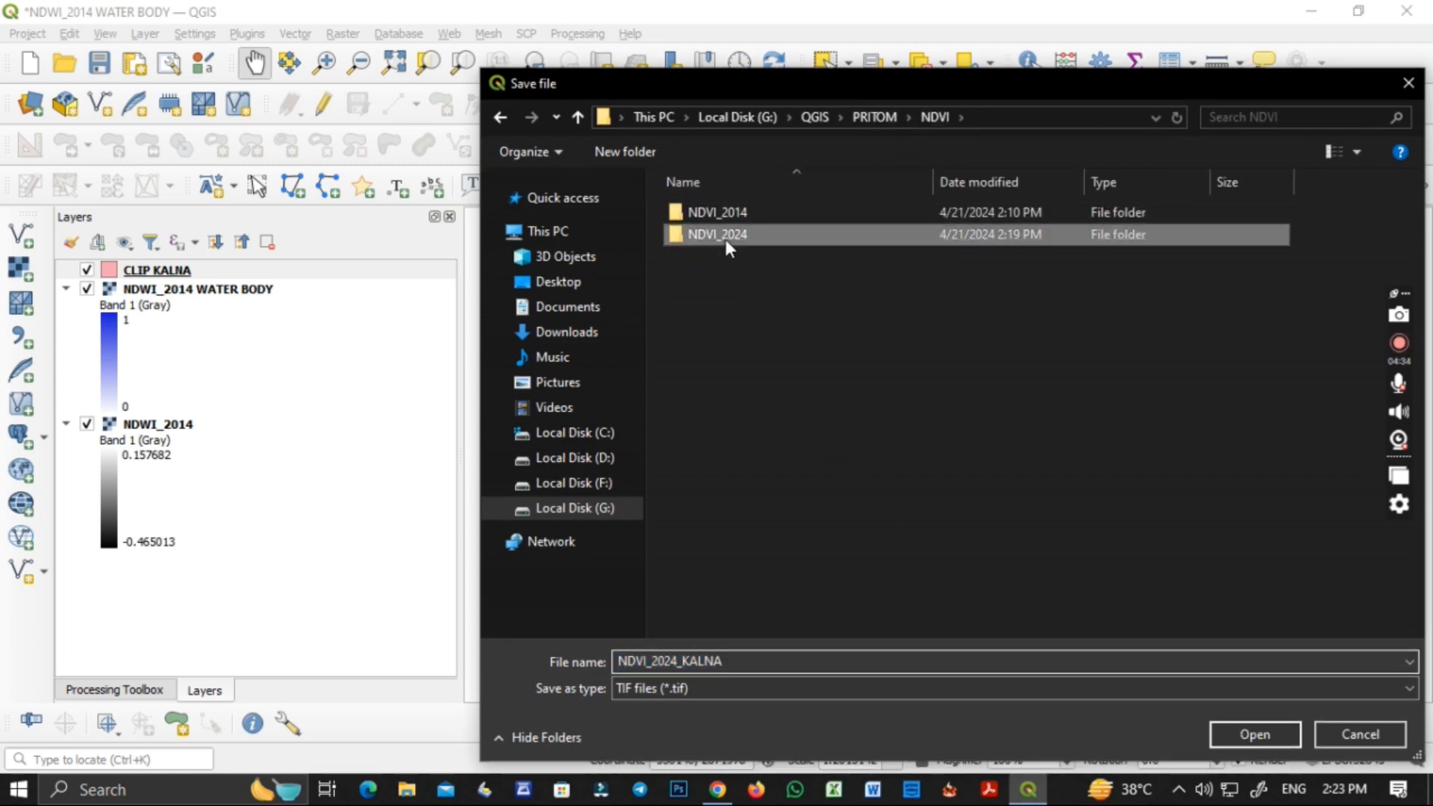
{"action": "left_click", "coordinate": [855, 118]}
{"action": "double_click", "coordinate": [716, 278]}
{"action": "right_click", "coordinate": [739, 307]}
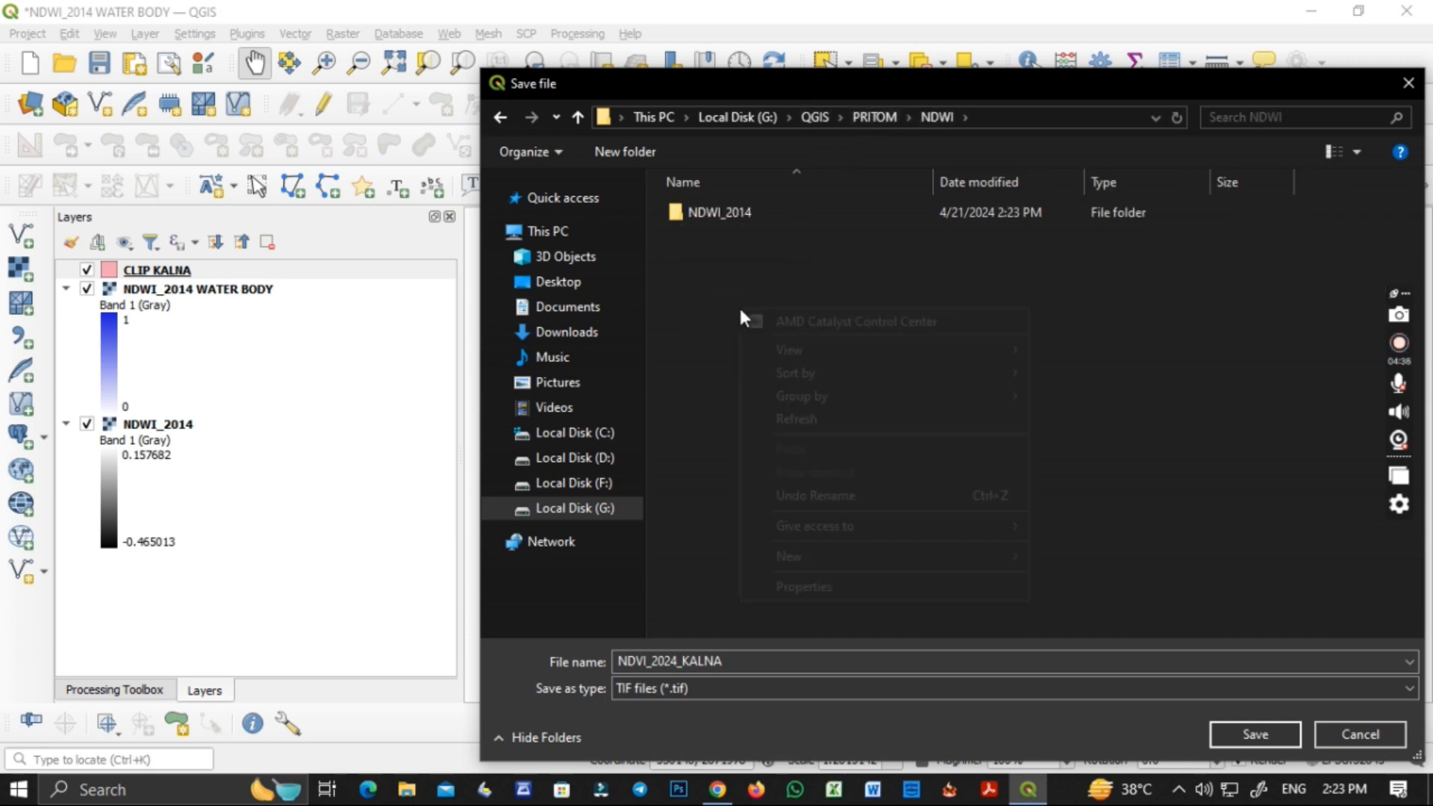
{"action": "double_click", "coordinate": [727, 217]}
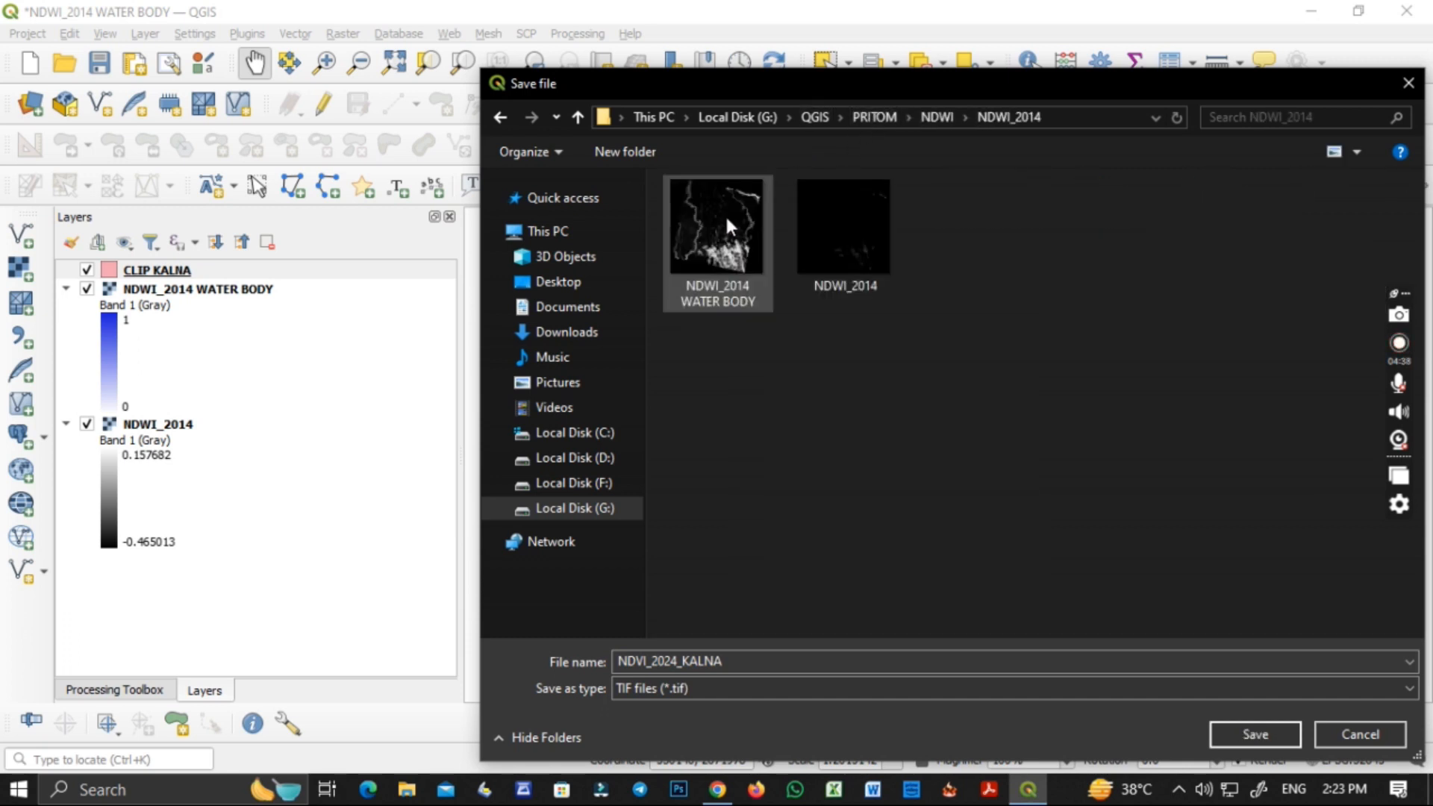
Create a subfolder named NDWI_2014_KALNA for the clipped output.
{"action": "right_click", "coordinate": [723, 412]}
{"action": "mouse_move", "coordinate": [781, 663]}
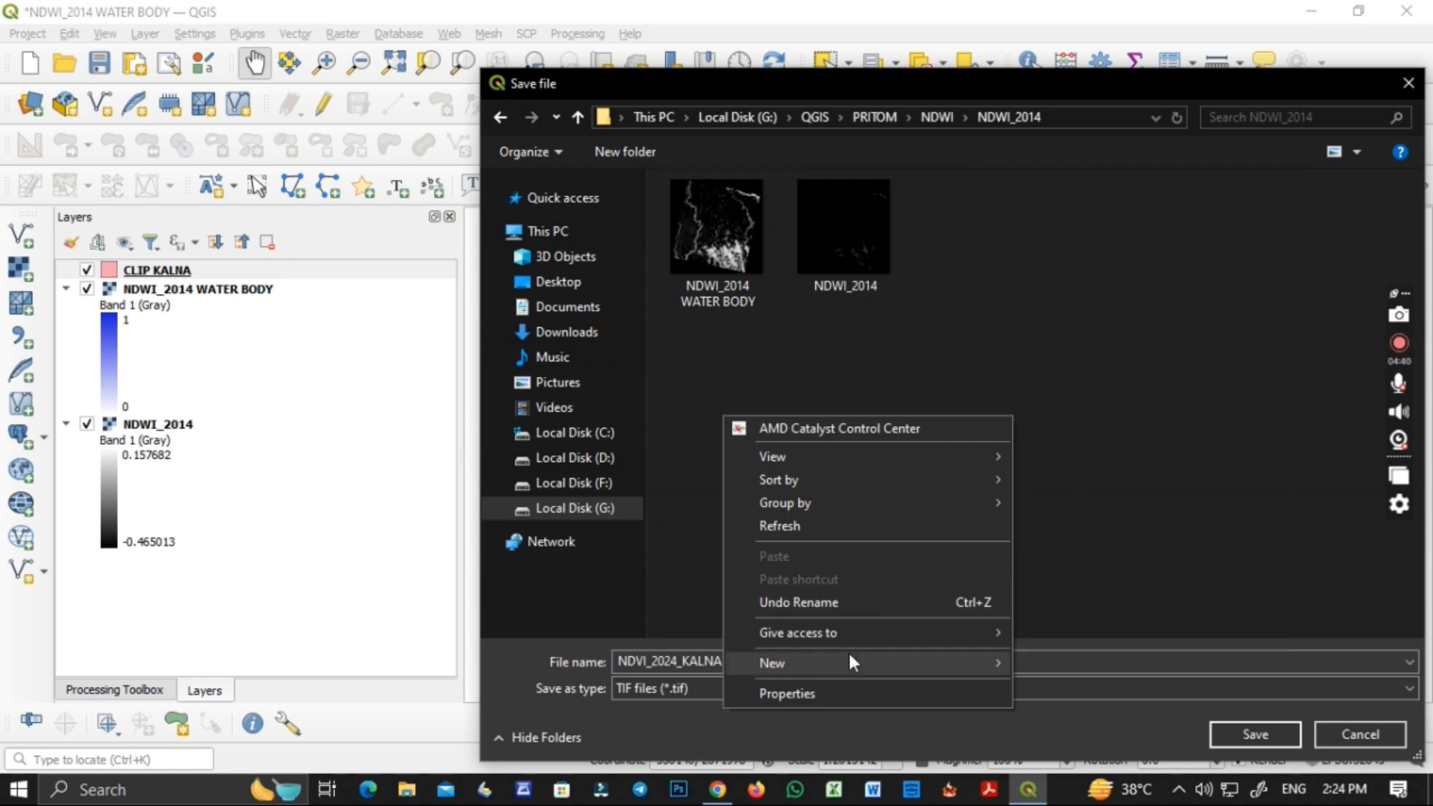
{"action": "left_click", "coordinate": [1077, 471]}
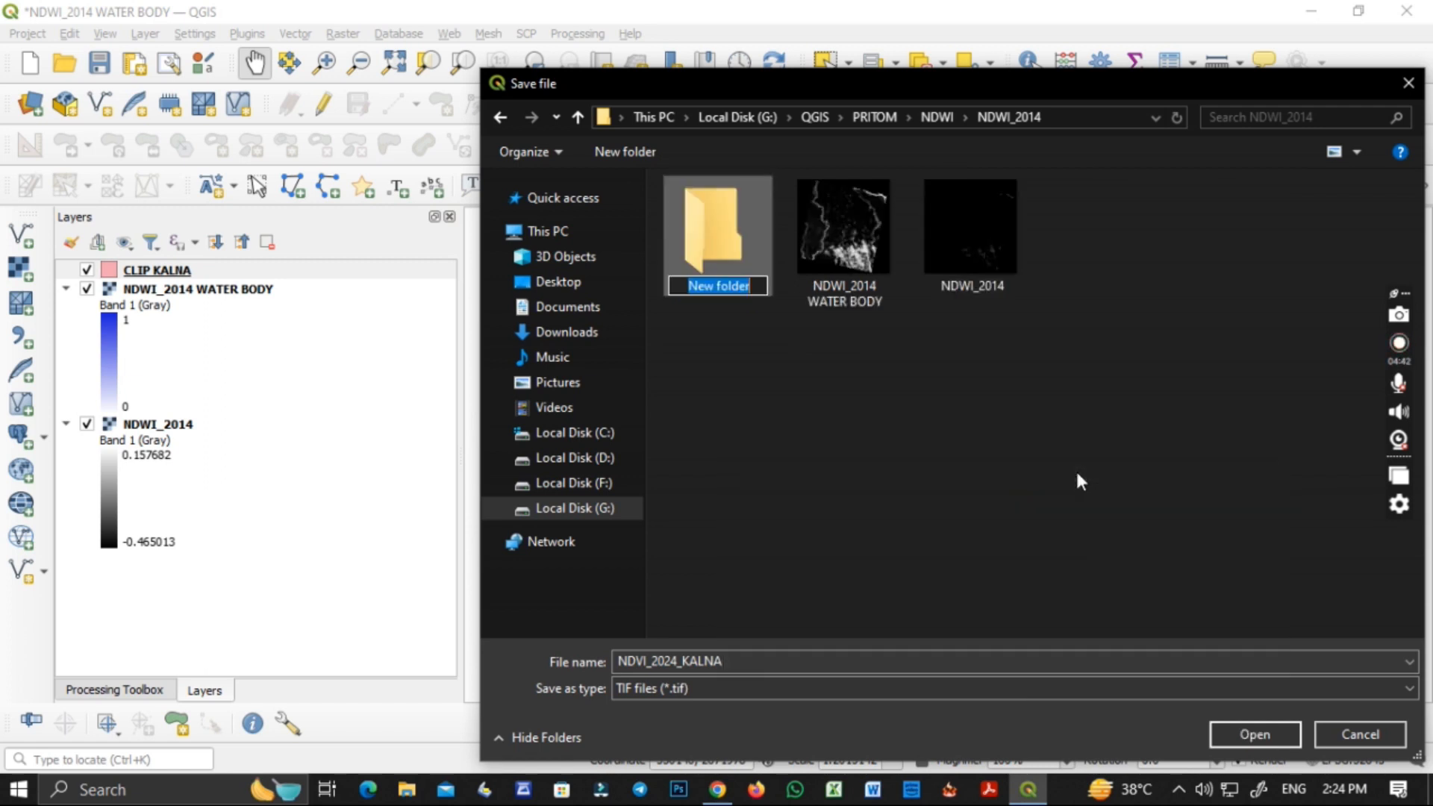
{"action": "type", "text": "NDWI_2014"}
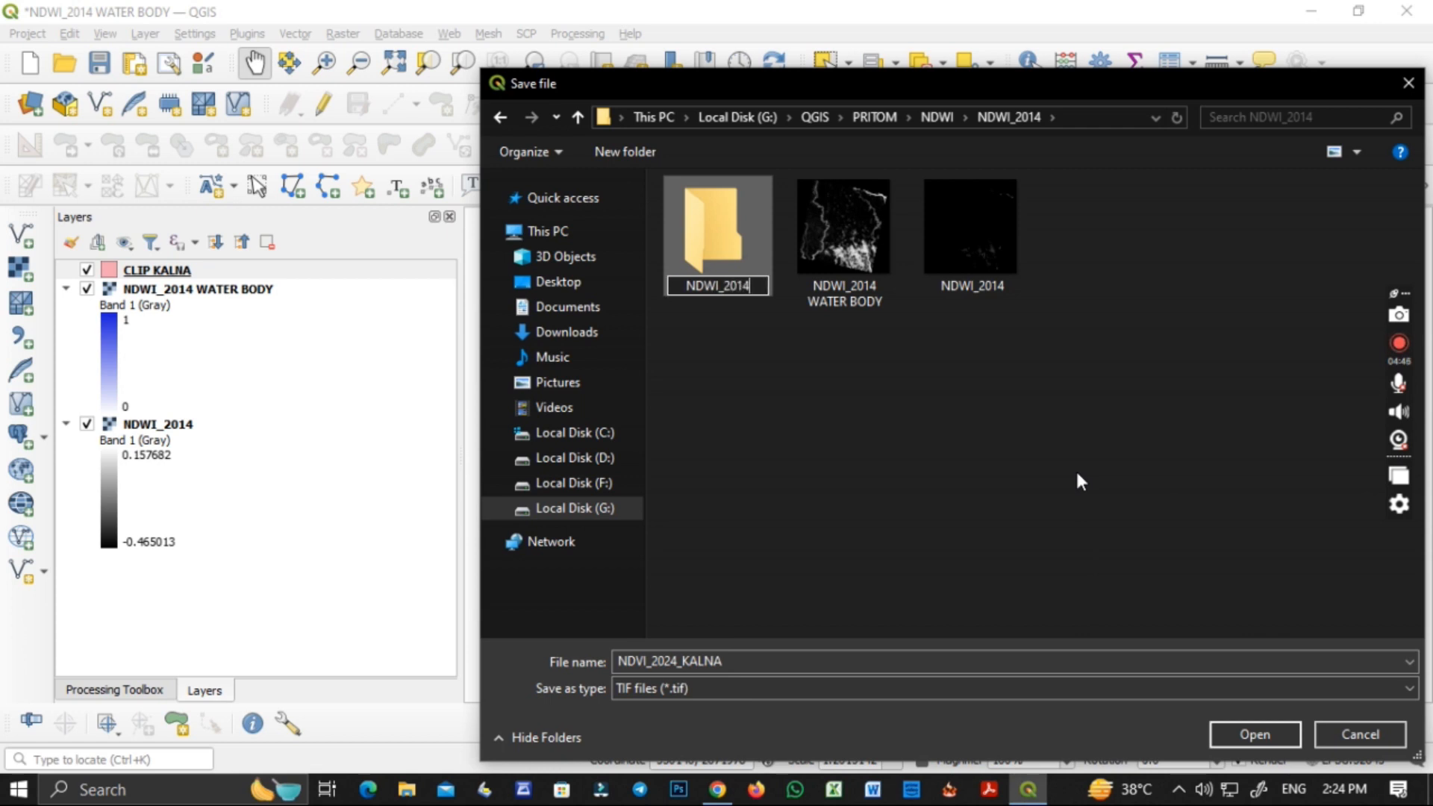
{"action": "type", "text": "_KALNA"}
{"action": "key", "text": "Return"}
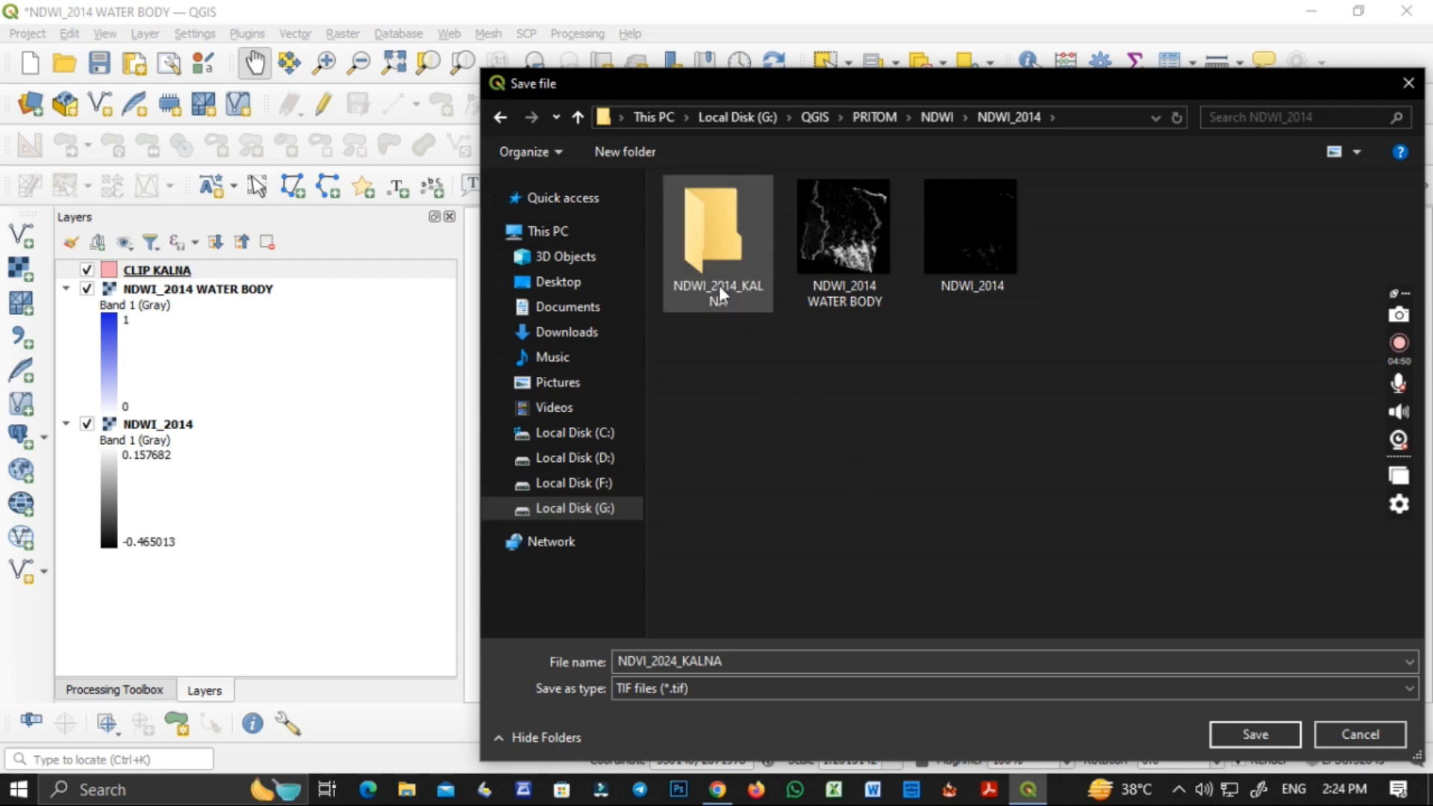
Save the output as NDVI_2024_KALNA in the NDWI_2014_KALNA folder and run the clip.
{"action": "double_click", "coordinate": [718, 280]}
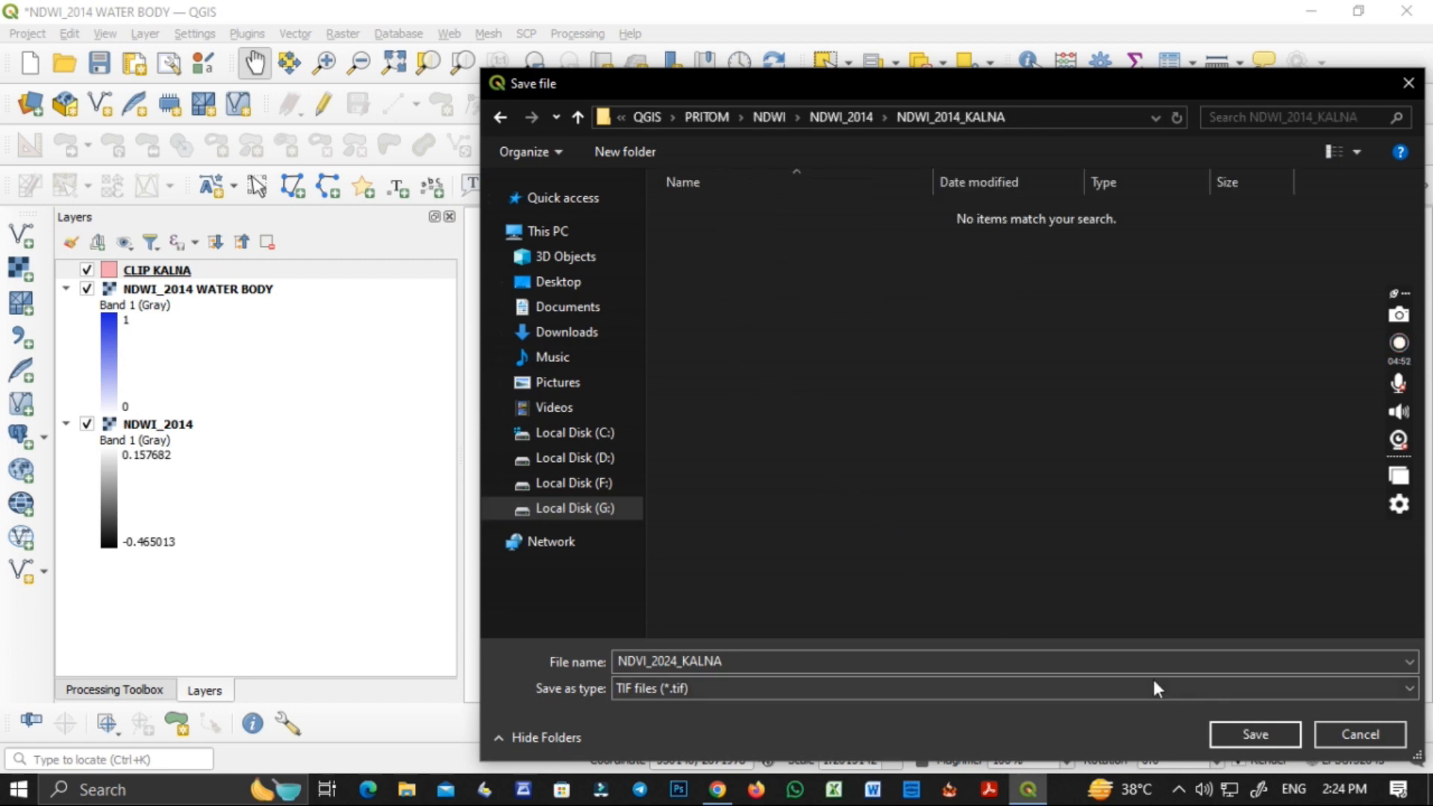
{"action": "left_click", "coordinate": [1096, 662]}
{"action": "left_click", "coordinate": [1174, 668]}
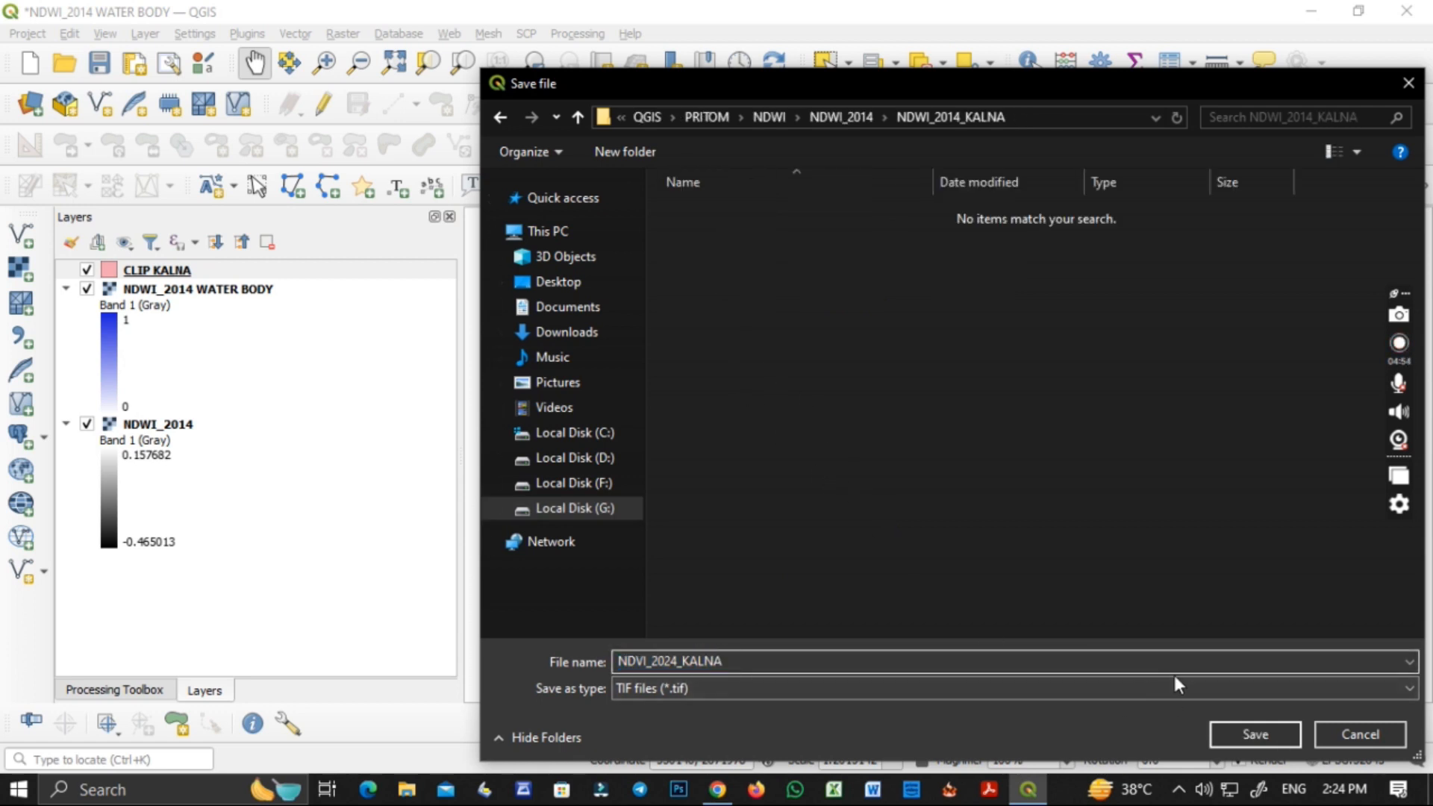
{"action": "left_click", "coordinate": [1254, 729]}
{"action": "left_click", "coordinate": [1099, 663]}
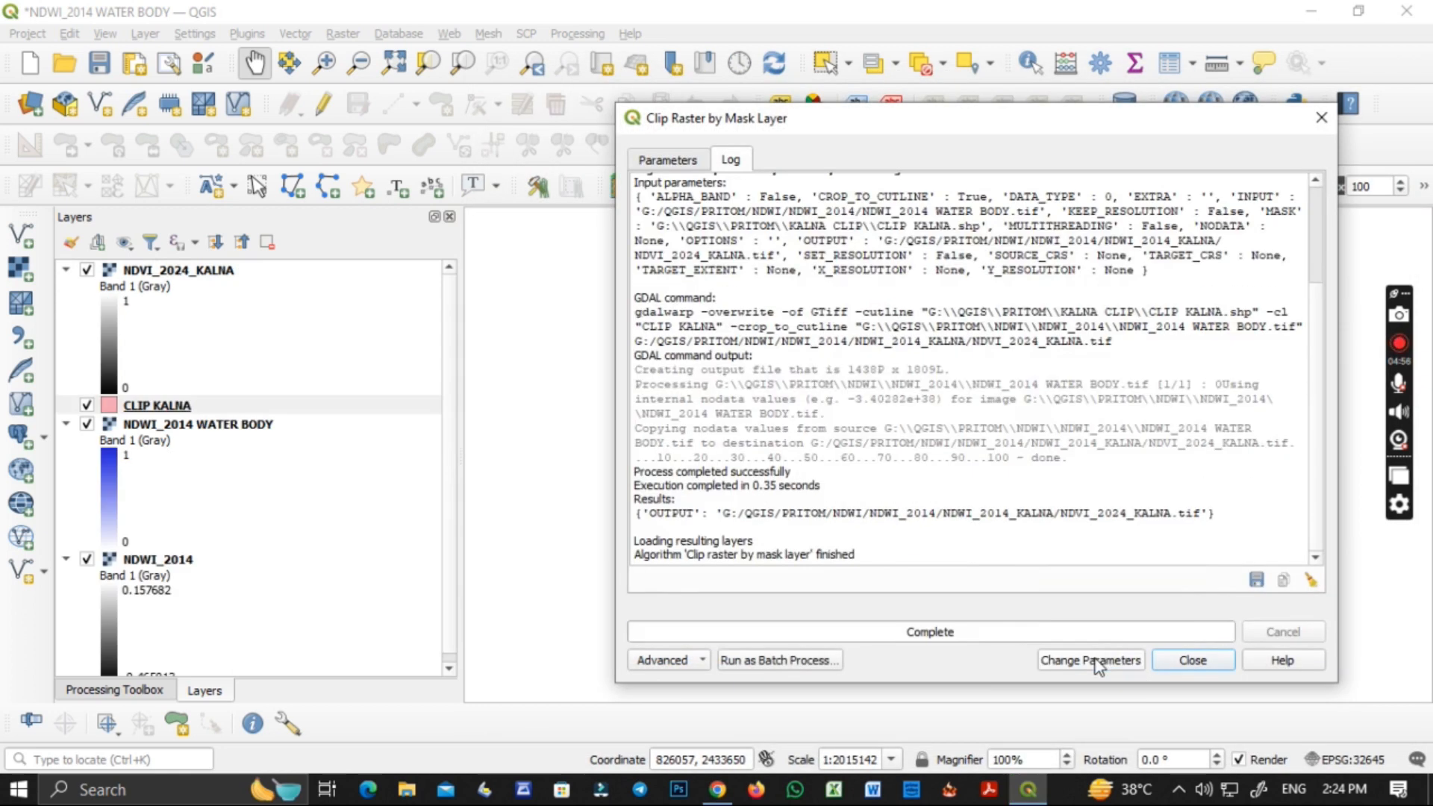
{"action": "left_click", "coordinate": [1192, 658]}
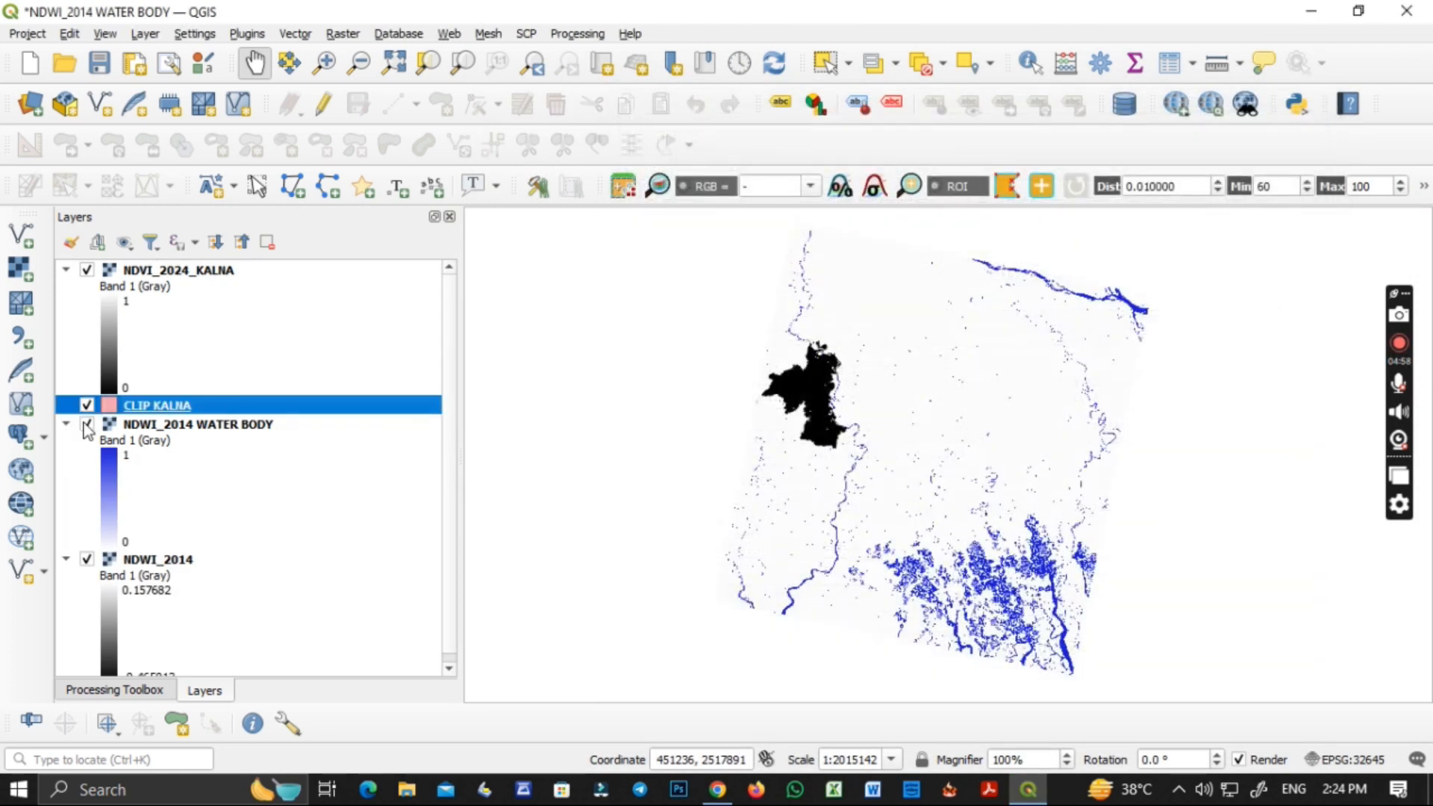
Hide the NDWI_2014 WATER BODY and NDWI_2014 layers and enlarge the clipped Kalna raster on the map.
{"action": "left_click", "coordinate": [87, 424]}
{"action": "left_click", "coordinate": [87, 559]}
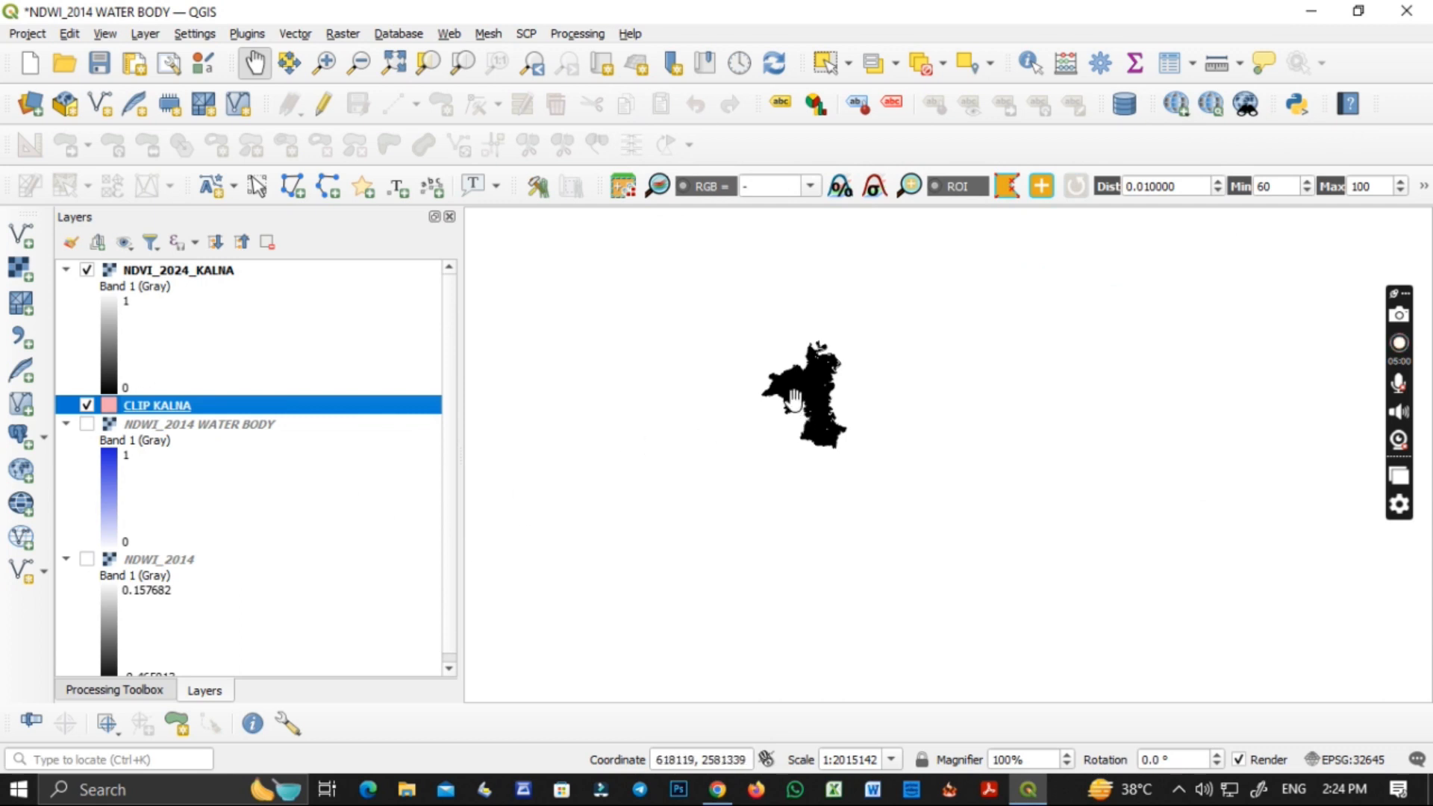
{"action": "scroll", "coordinate": [794, 401], "scroll_direction": "up", "scroll_amount": 2}
{"action": "left_click_drag", "start_coordinate": [828, 396], "coordinate": [878, 492]}
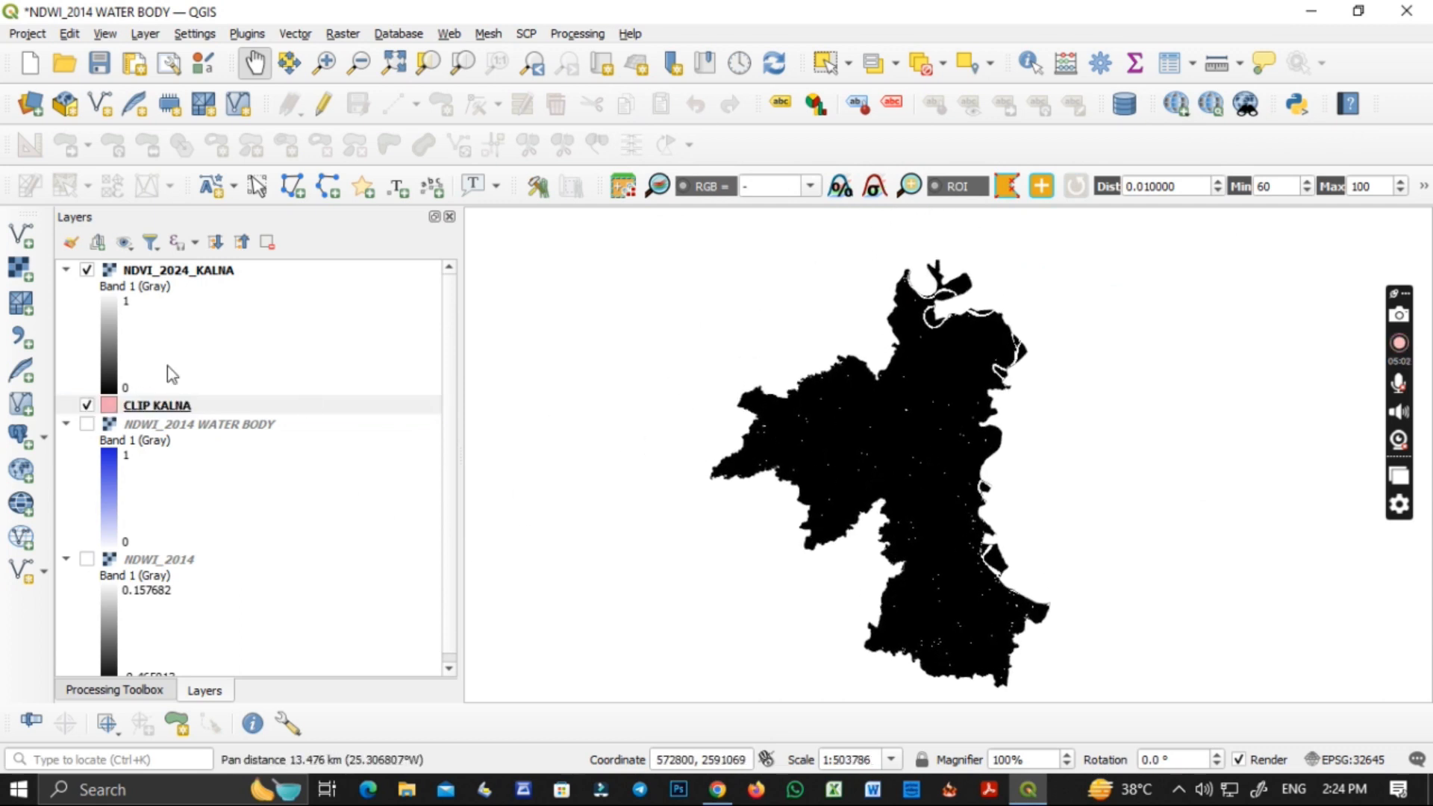
Remove the hidden NDWI_2014 WATER BODY and NDWI_2014 layers from the project.
{"action": "right_click", "coordinate": [167, 272]}
{"action": "left_click", "coordinate": [151, 427]}
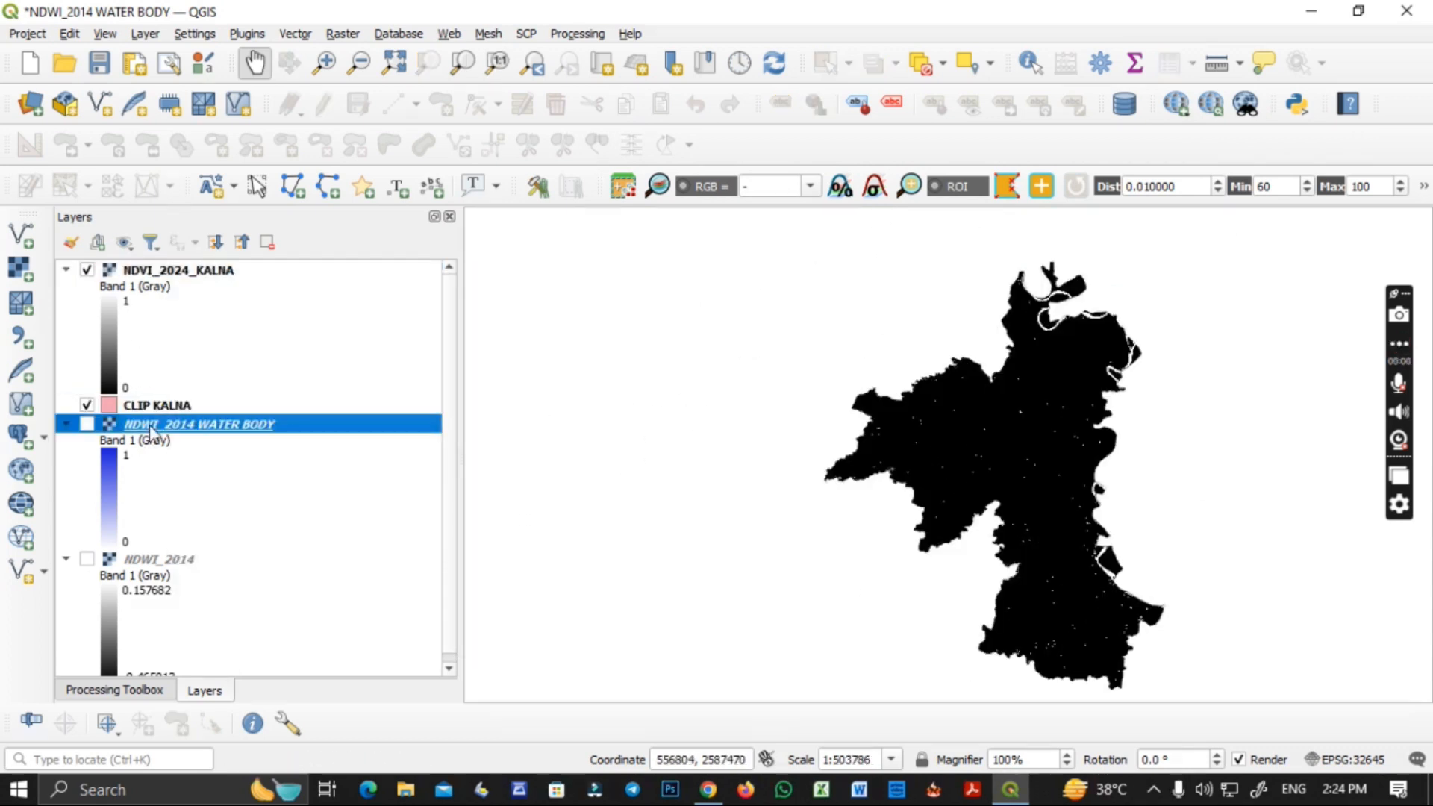
{"action": "left_click", "coordinate": [150, 561], "text": "ctrl"}
{"action": "scroll", "coordinate": [213, 608], "scroll_direction": "down", "scroll_amount": 1}
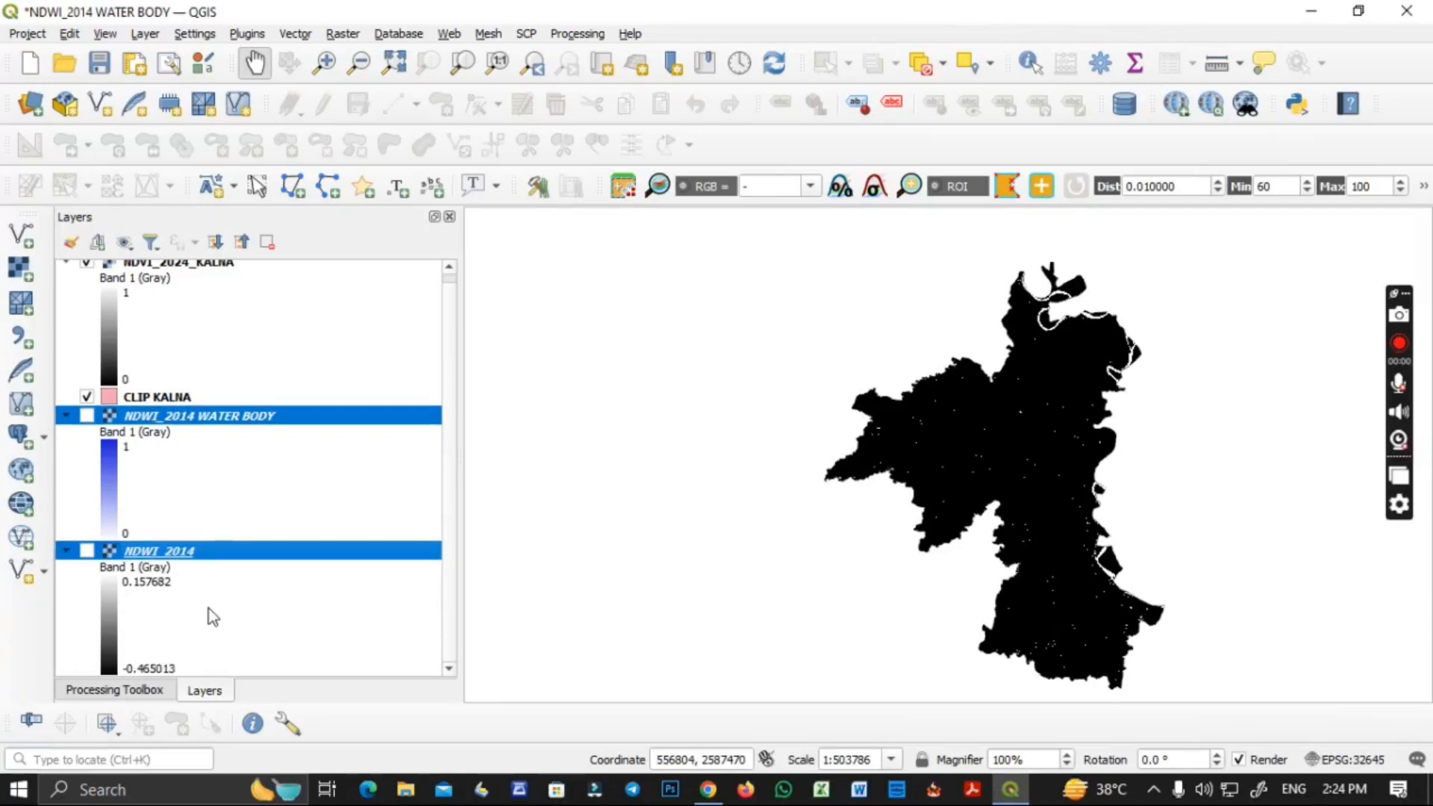
{"action": "left_click", "coordinate": [268, 242]}
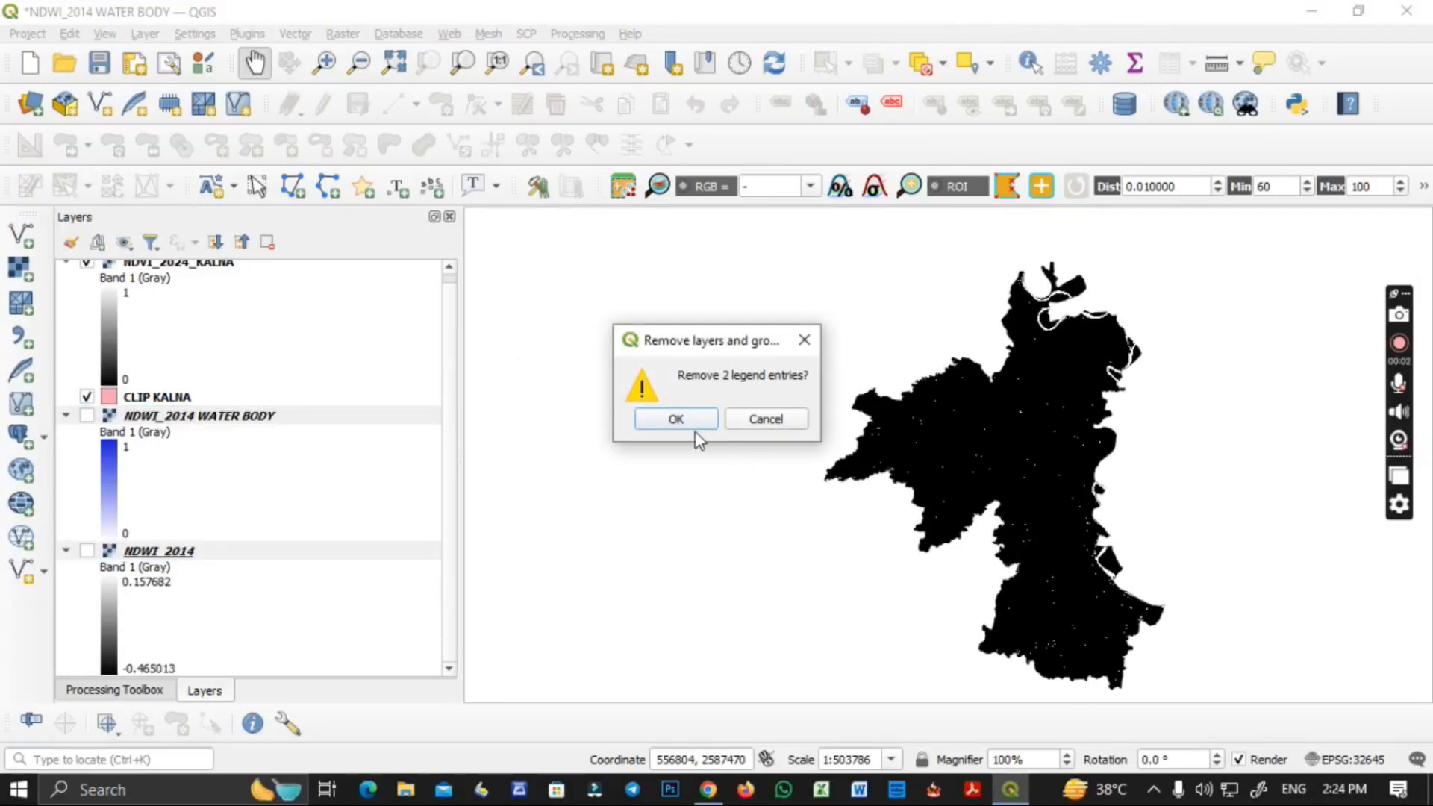
{"action": "left_click", "coordinate": [674, 417]}
Set NDVI_2024_KALNA to singleband pseudocolor rendering with label precision 1 and two equal-interval classes.
{"action": "right_click", "coordinate": [159, 270]}
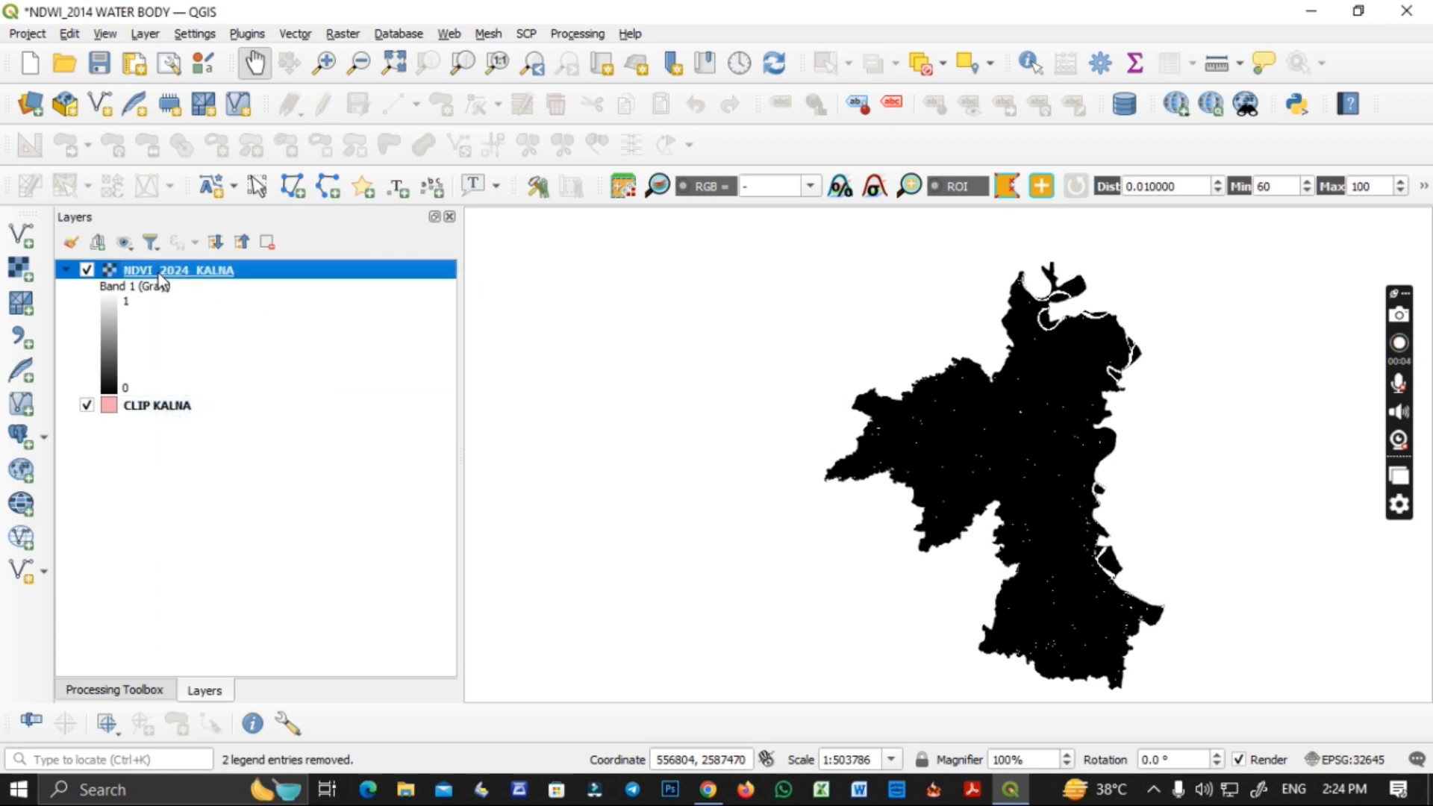
{"action": "left_click", "coordinate": [216, 648]}
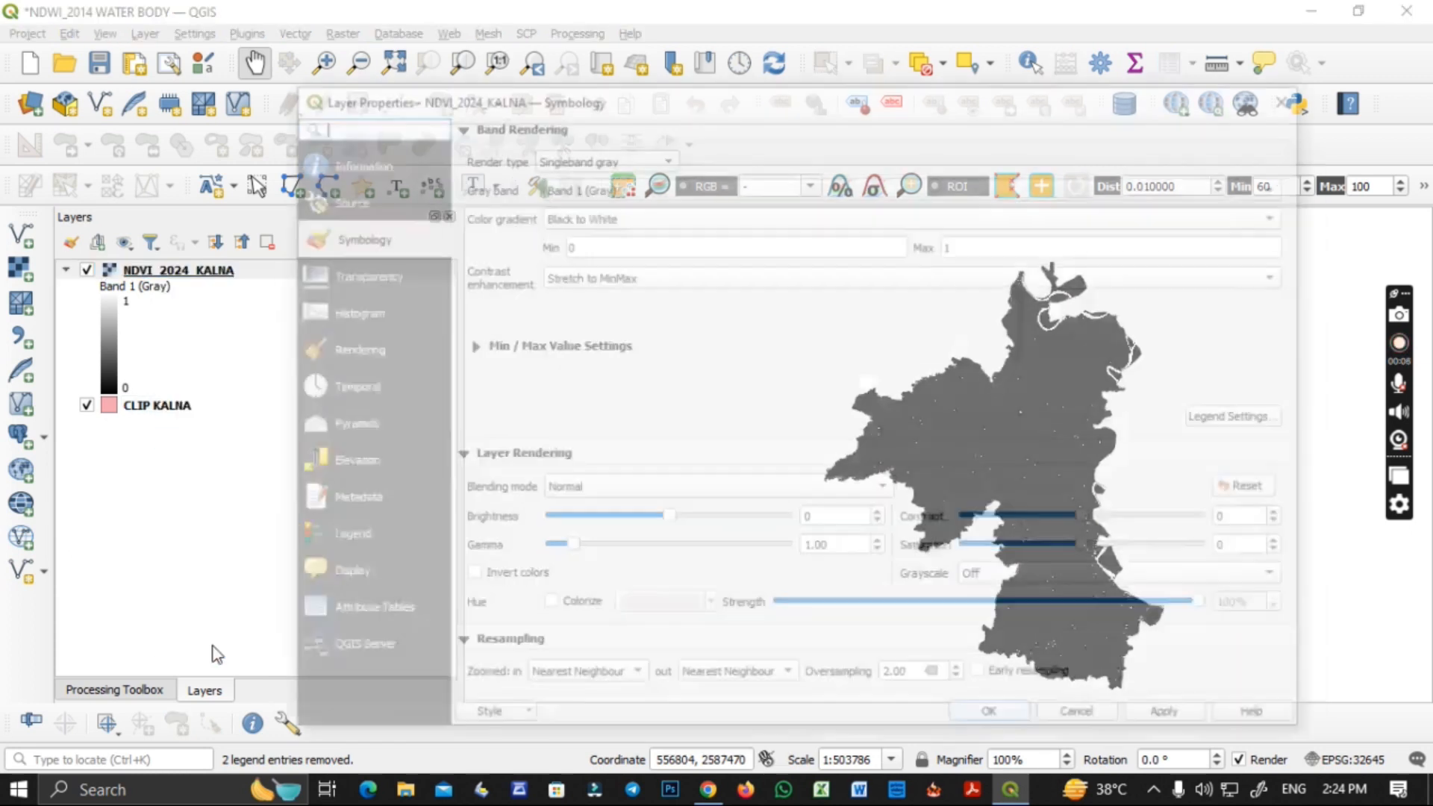
{"action": "left_click", "coordinate": [585, 163]}
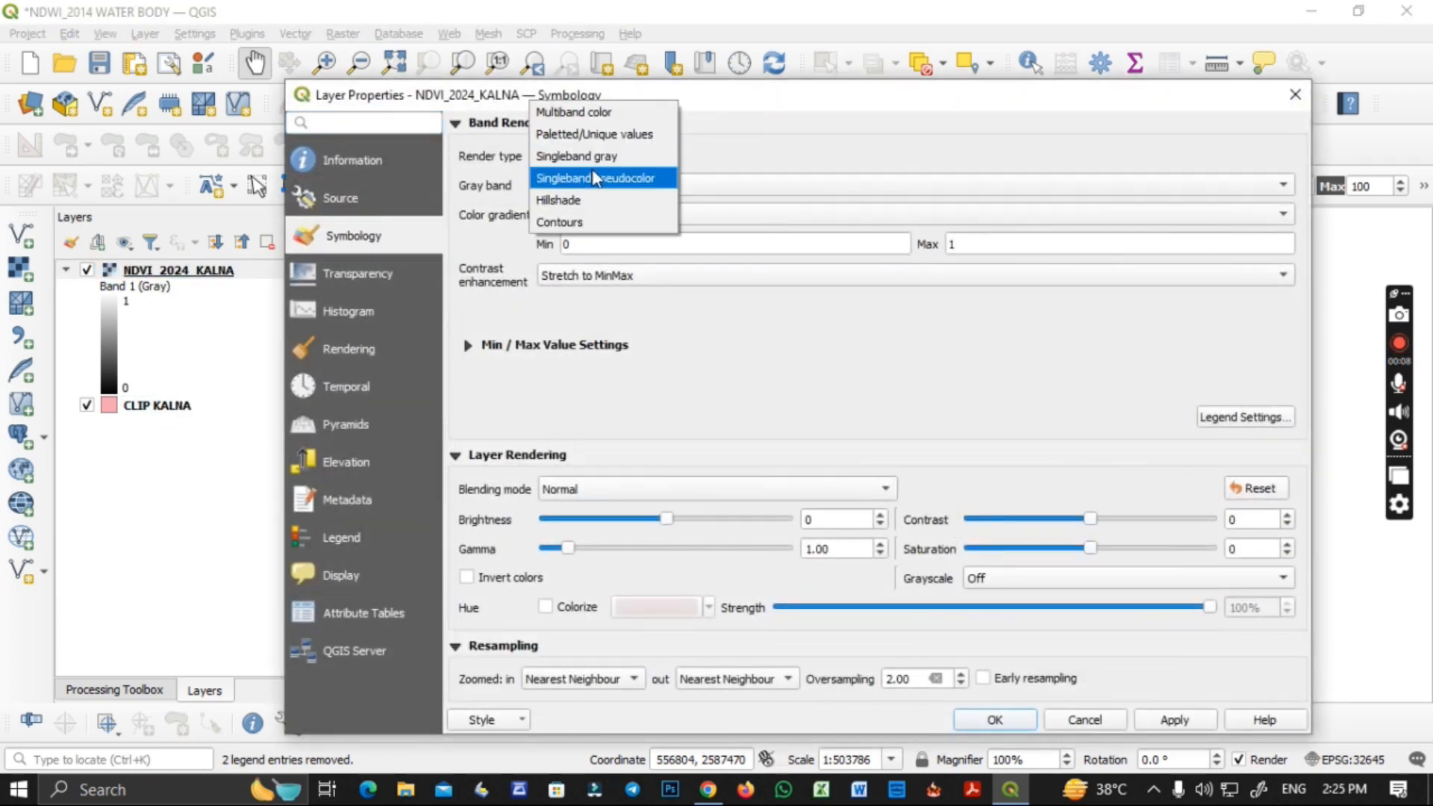
{"action": "left_click", "coordinate": [601, 179]}
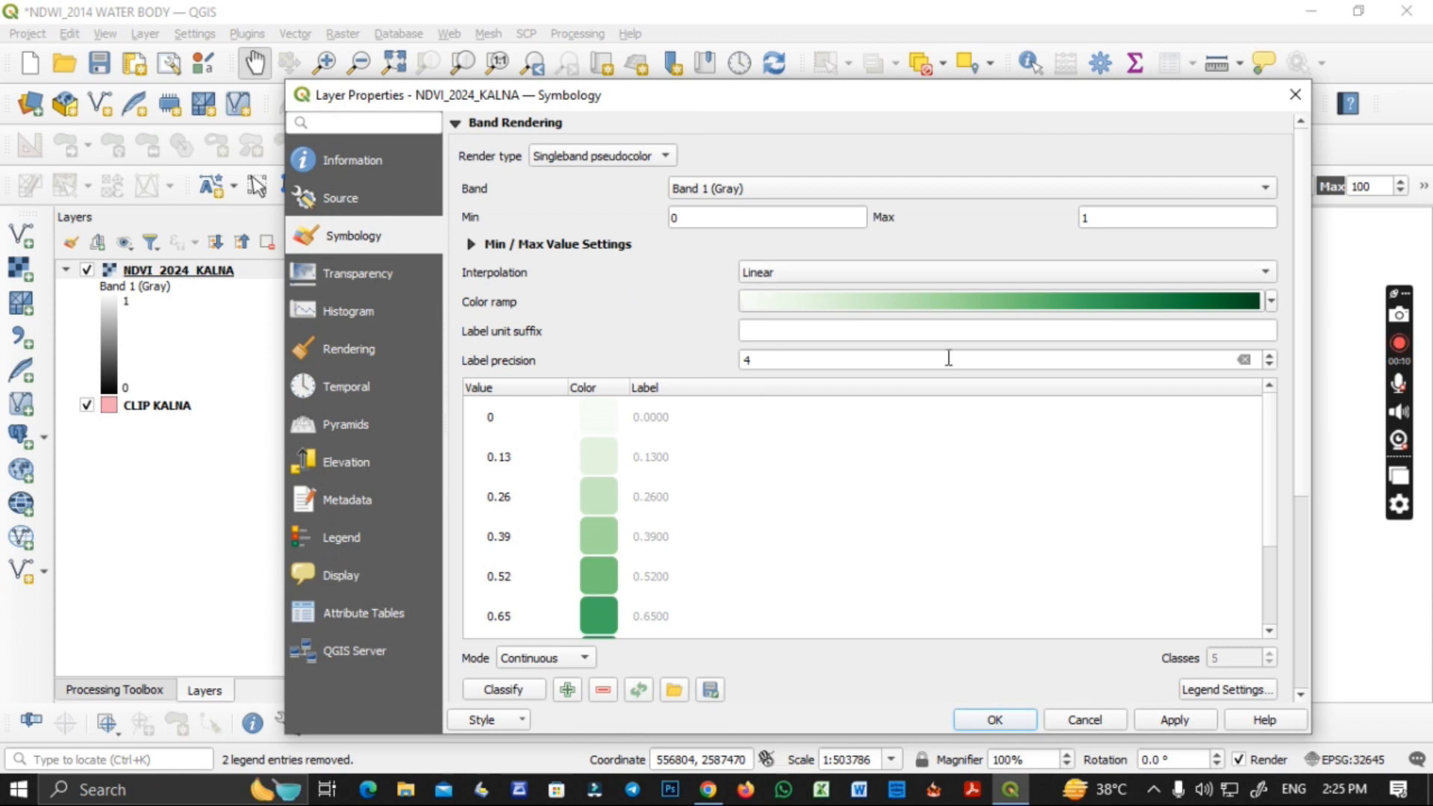
{"action": "double_click", "coordinate": [821, 367]}
{"action": "type", "text": "1"}
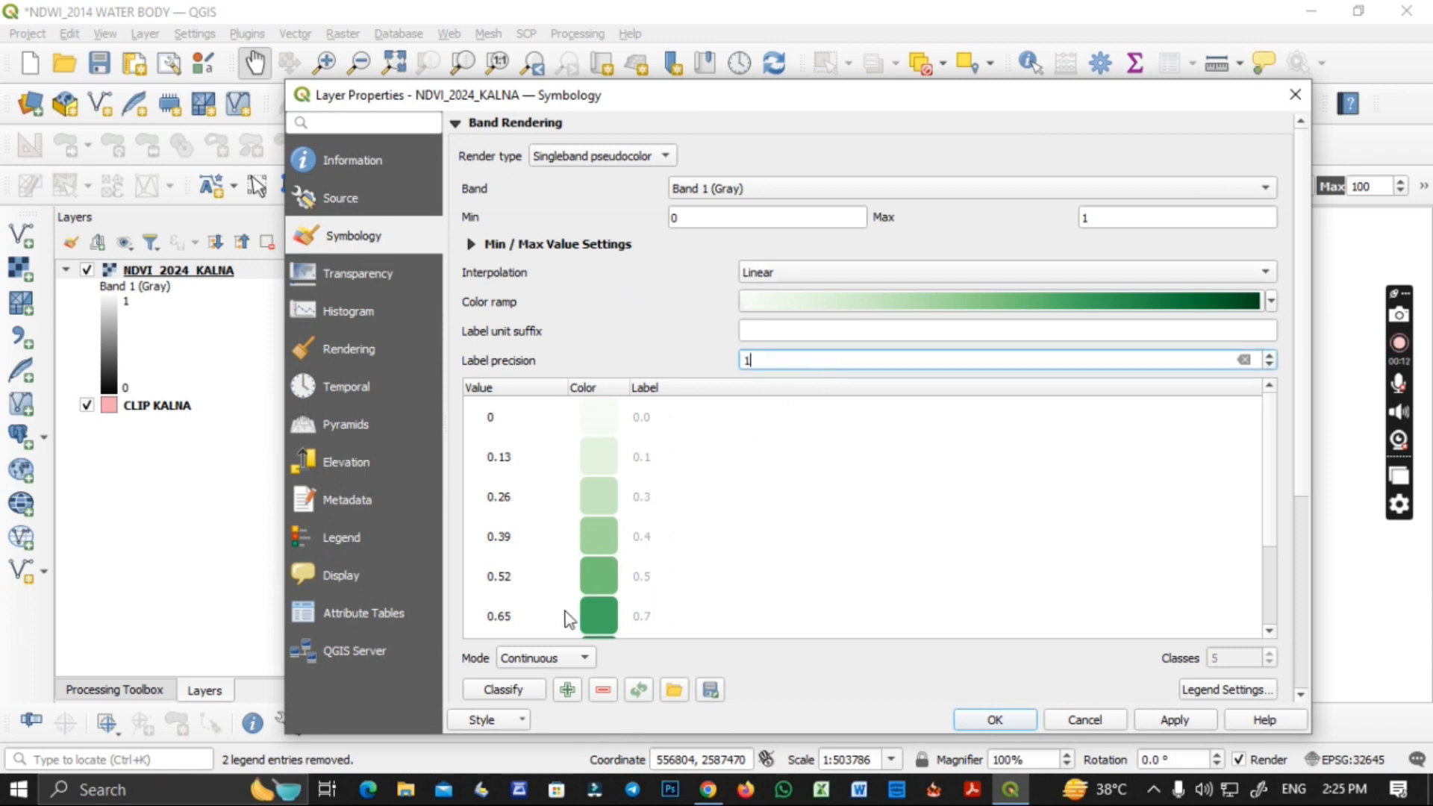
{"action": "left_click", "coordinate": [551, 658]}
{"action": "left_click", "coordinate": [553, 676]}
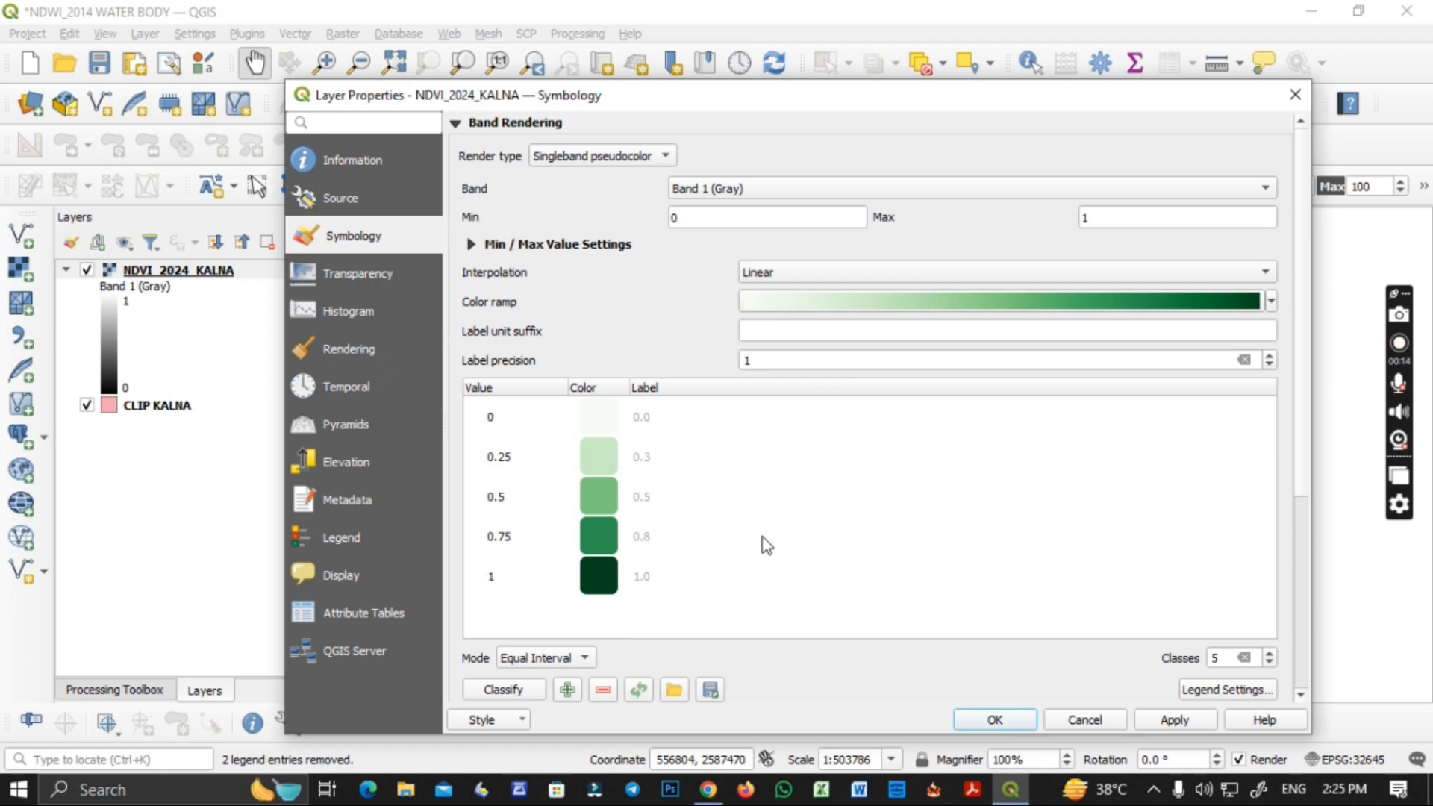
{"action": "type", "text": "2"}
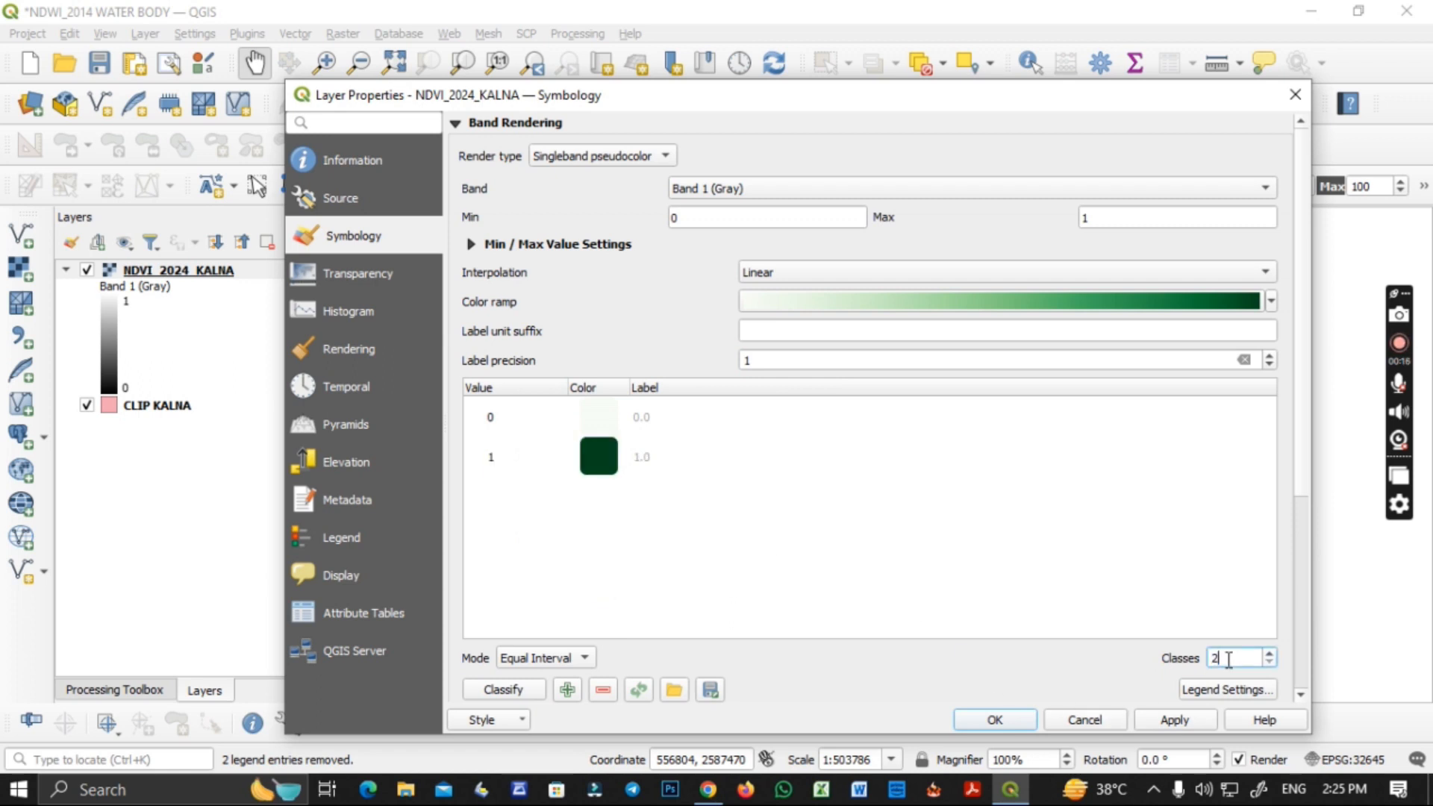
Color the value 0 class near-white #fcfcfc and the value 1 class blue #0044db, and apply the raster styling.
{"action": "double_click", "coordinate": [594, 418]}
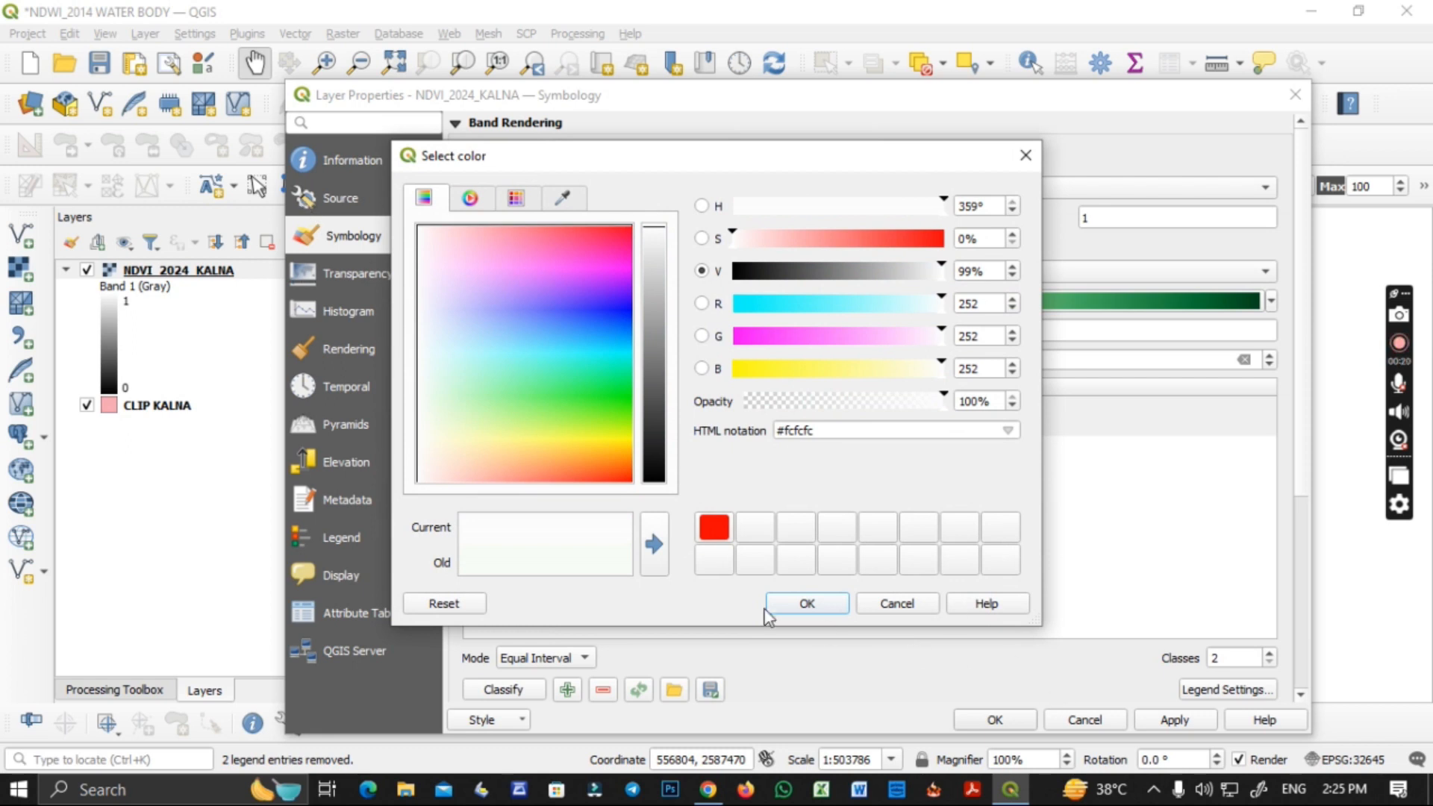
{"action": "left_click", "coordinate": [768, 609]}
{"action": "double_click", "coordinate": [612, 461]}
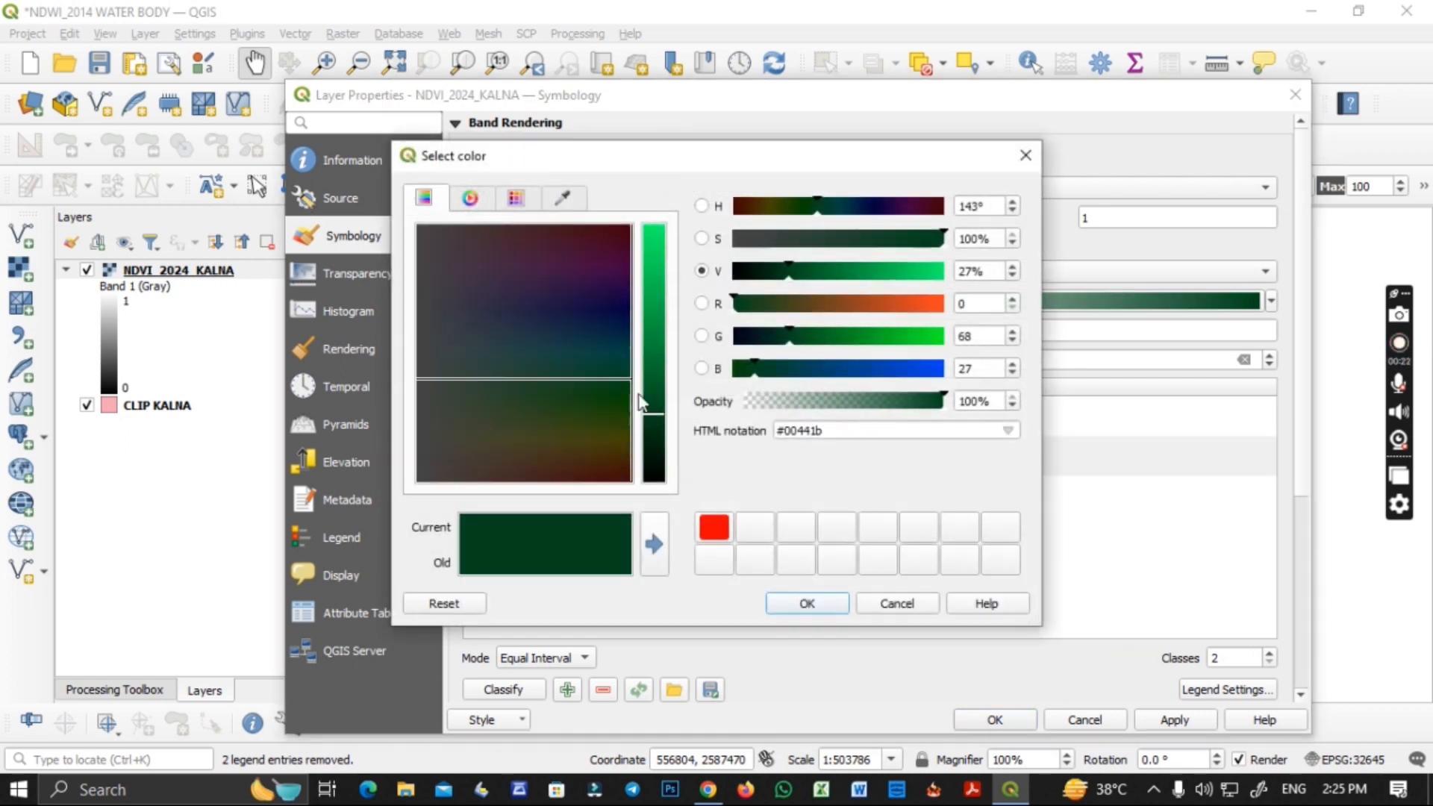
{"action": "left_click_drag", "start_coordinate": [772, 375], "coordinate": [922, 372]}
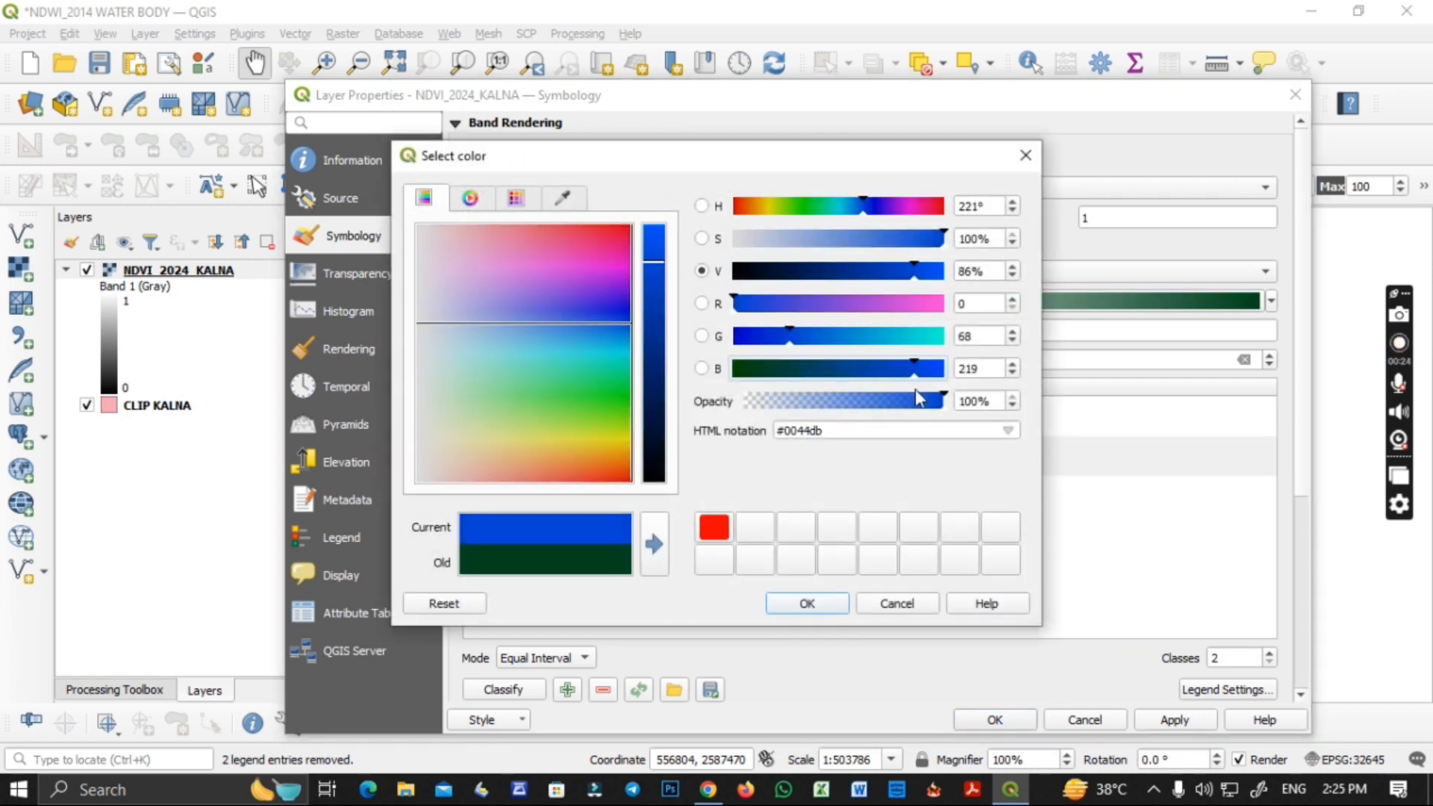
{"action": "left_click", "coordinate": [838, 609]}
{"action": "left_click", "coordinate": [1174, 721]}
{"action": "left_click", "coordinate": [1027, 721]}
{"action": "scroll", "coordinate": [1071, 496], "scroll_direction": "up", "scroll_amount": 2}
{"action": "scroll", "coordinate": [1086, 508], "scroll_direction": "down", "scroll_amount": 1}
{"action": "scroll", "coordinate": [1089, 511], "scroll_direction": "down", "scroll_amount": 1}
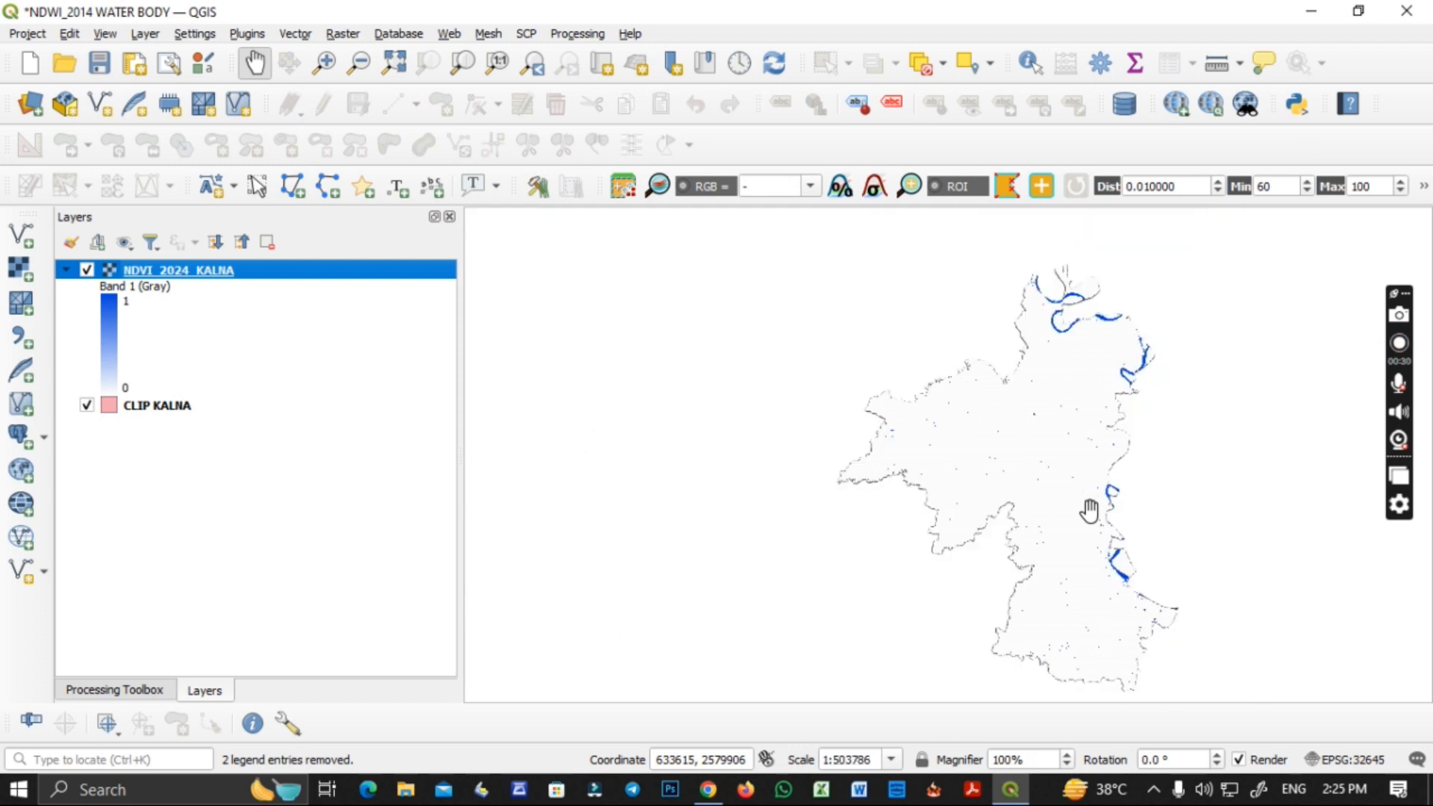
Set the simple fill stroke width of the CLIP KALNA layer to 0.46 mm and apply it.
{"action": "right_click", "coordinate": [174, 415]}
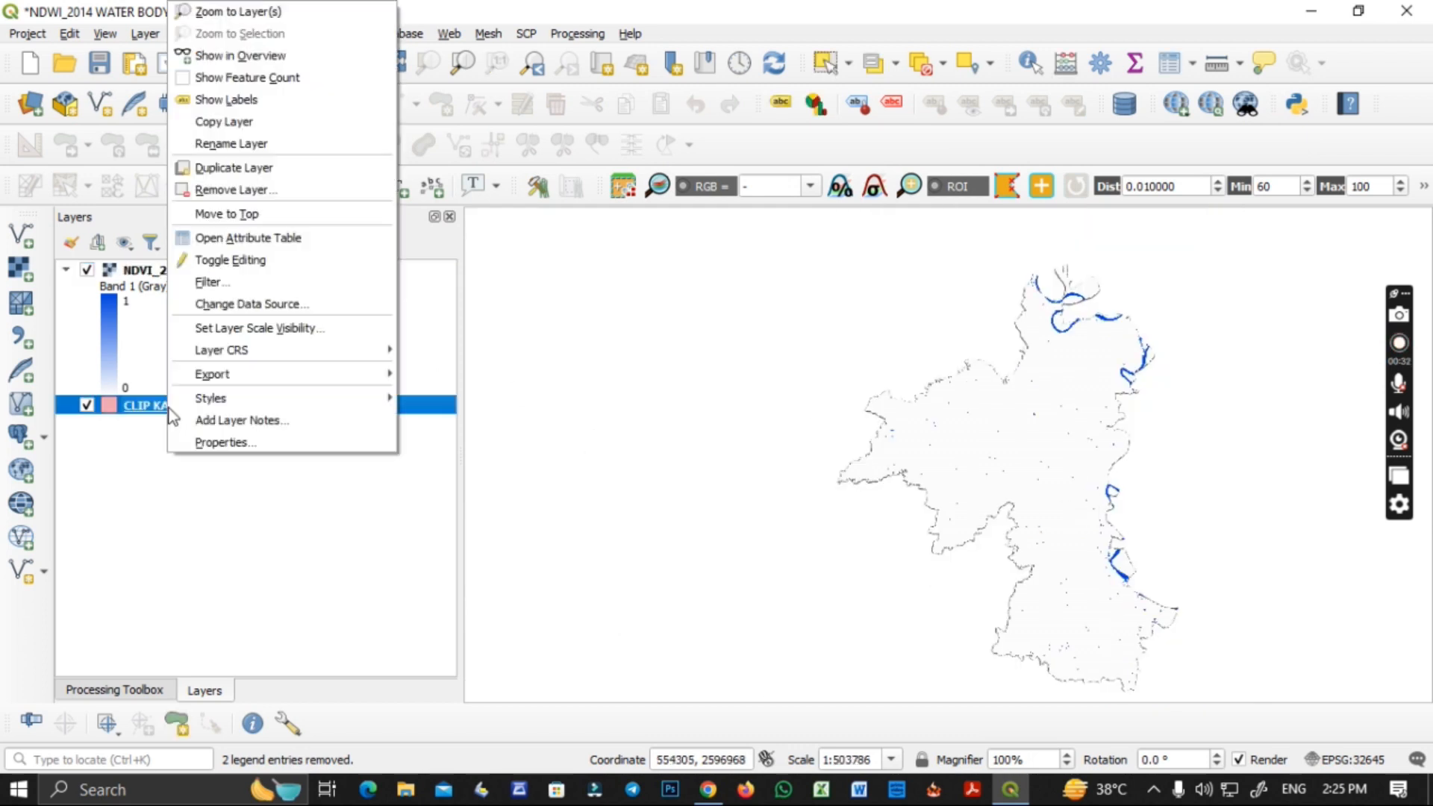
{"action": "mouse_move", "coordinate": [239, 407]}
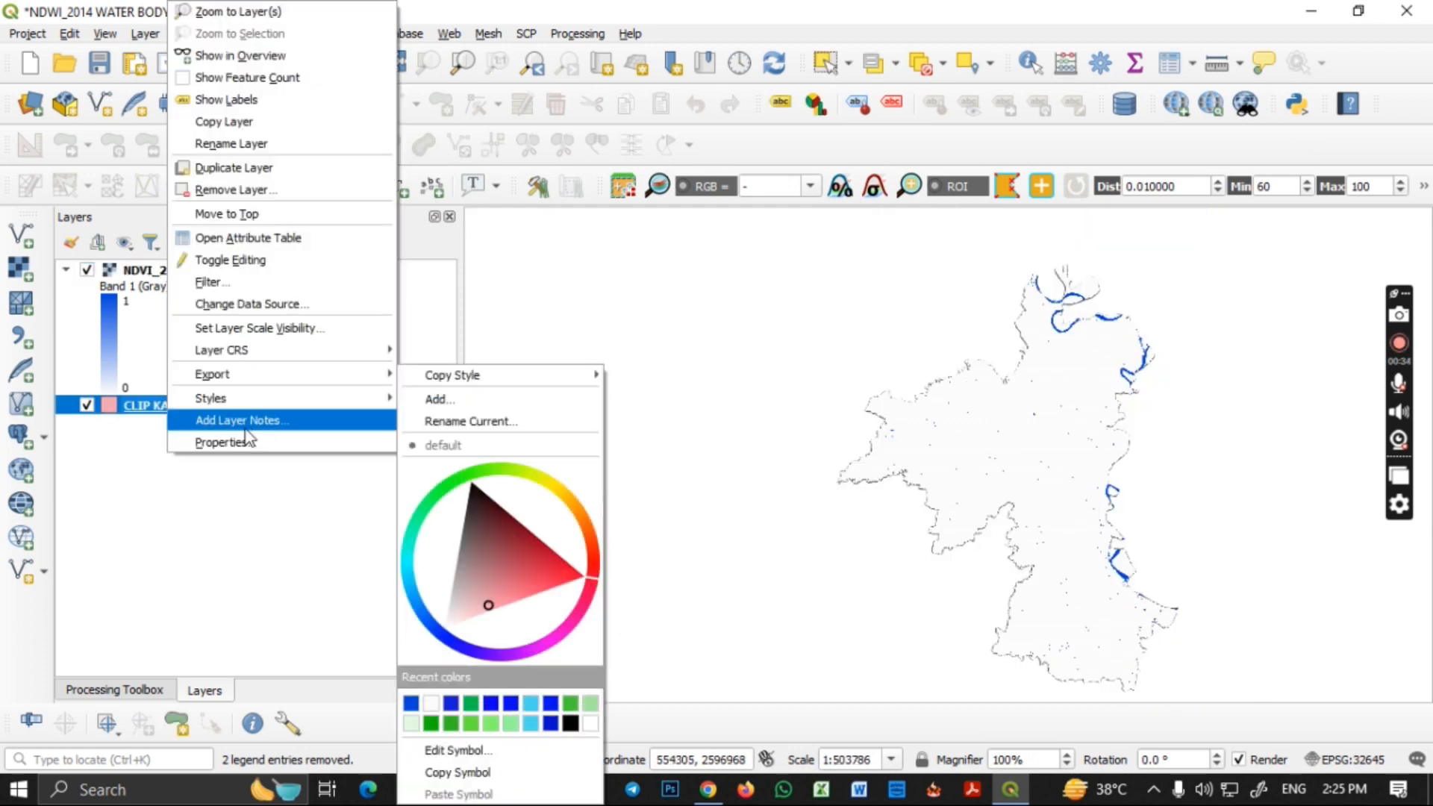
{"action": "left_click", "coordinate": [253, 442]}
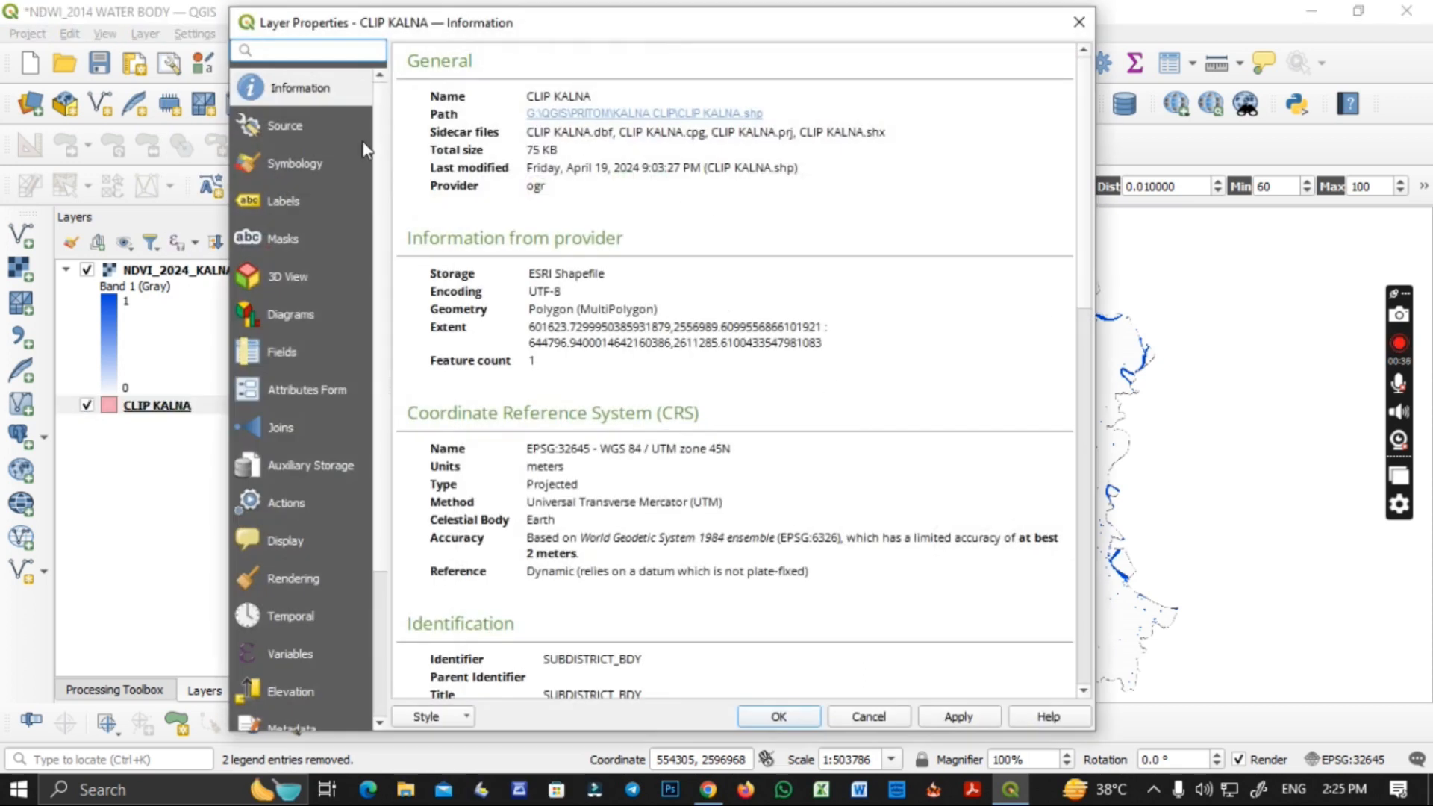
{"action": "left_click", "coordinate": [313, 165]}
{"action": "left_click", "coordinate": [640, 104]}
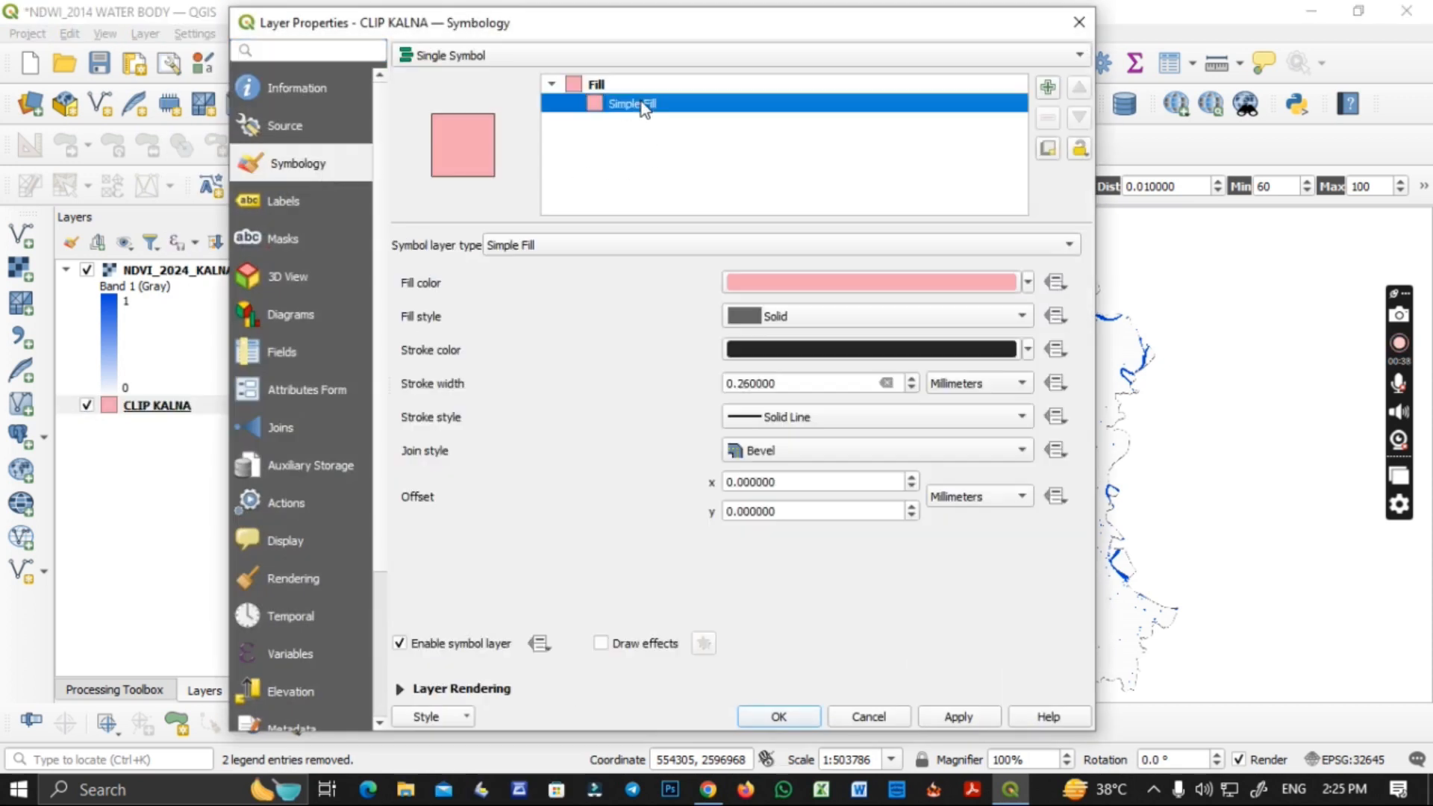
{"action": "left_click", "coordinate": [910, 379]}
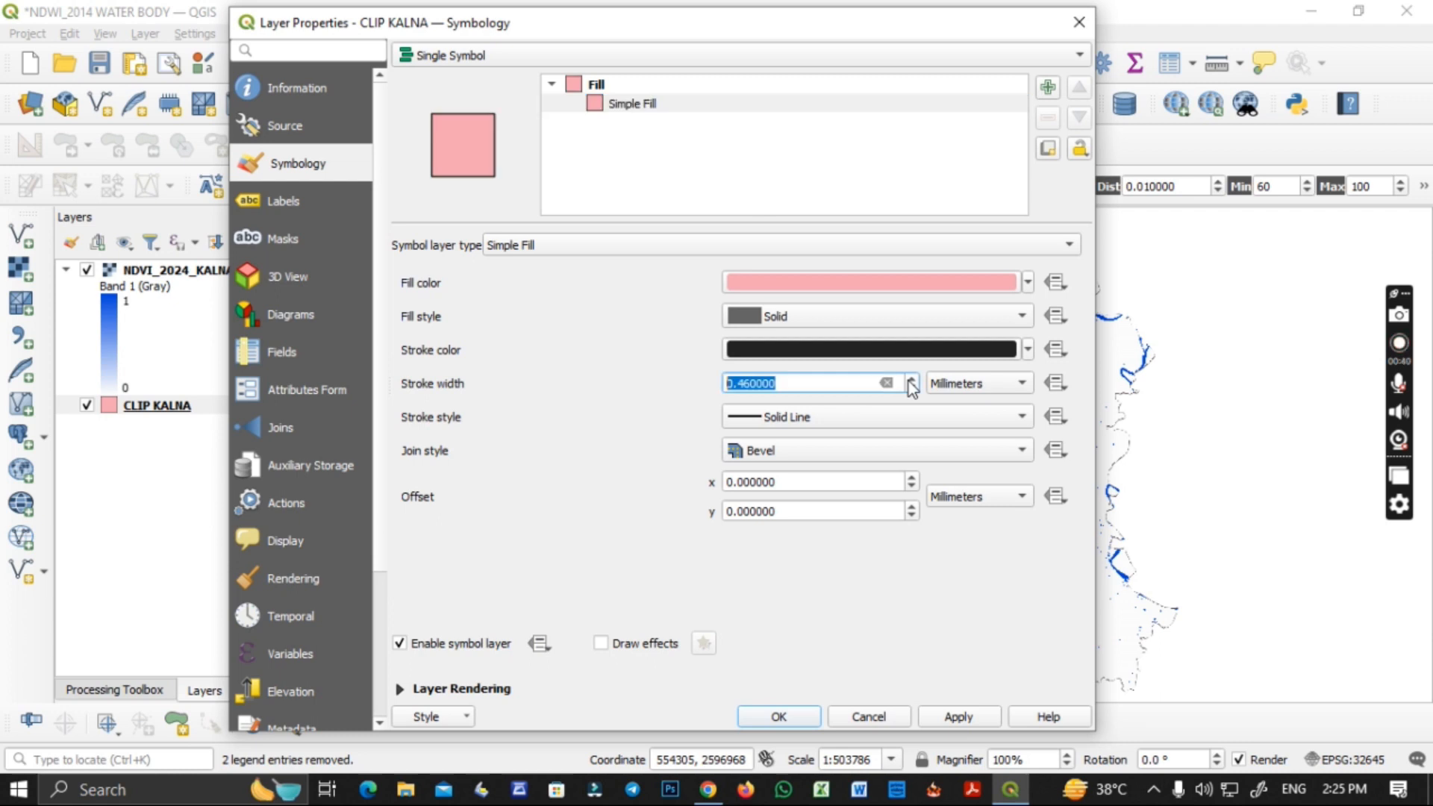
{"action": "left_click", "coordinate": [953, 719]}
{"action": "left_click", "coordinate": [779, 717]}
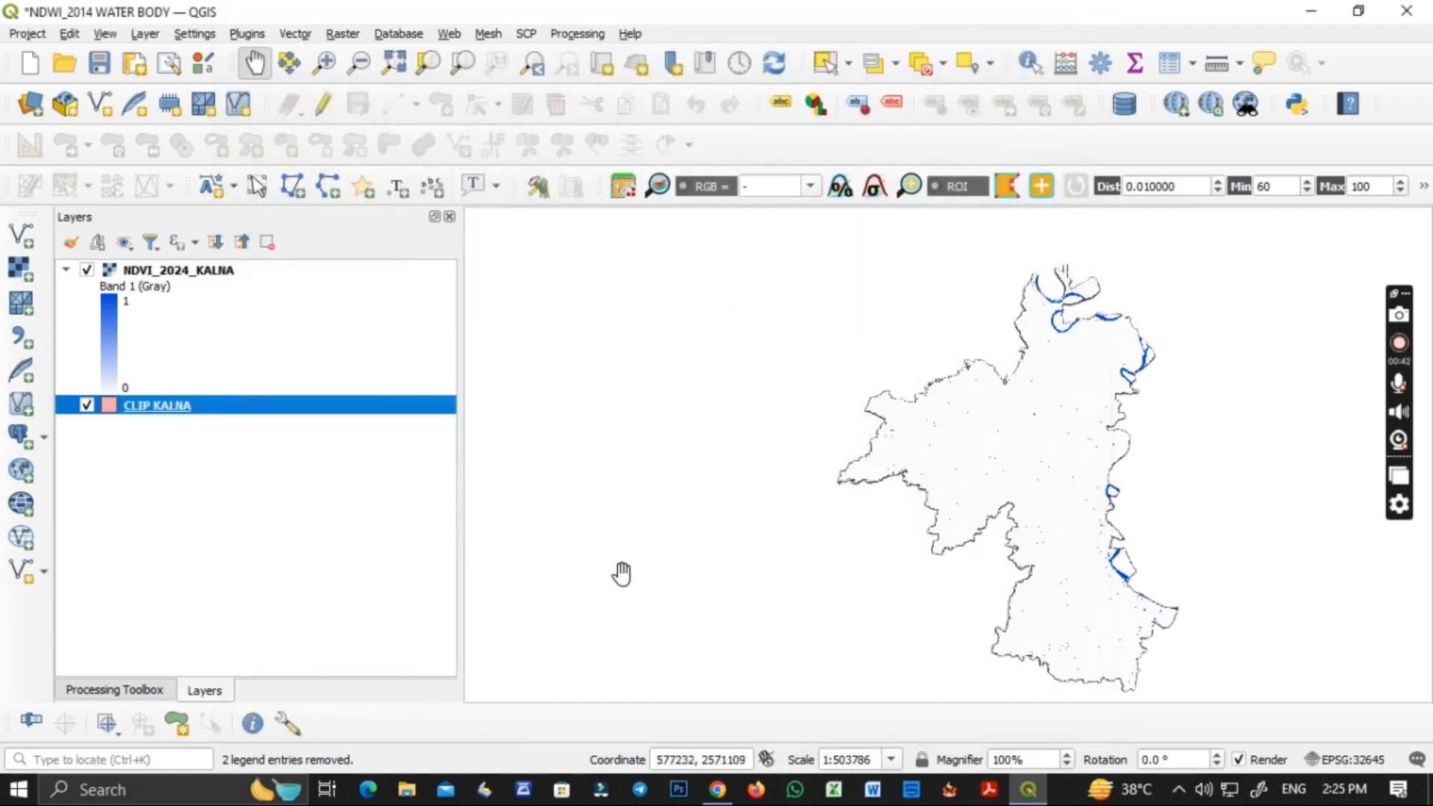
{"action": "scroll", "coordinate": [1064, 479], "scroll_direction": "up", "scroll_amount": 1}
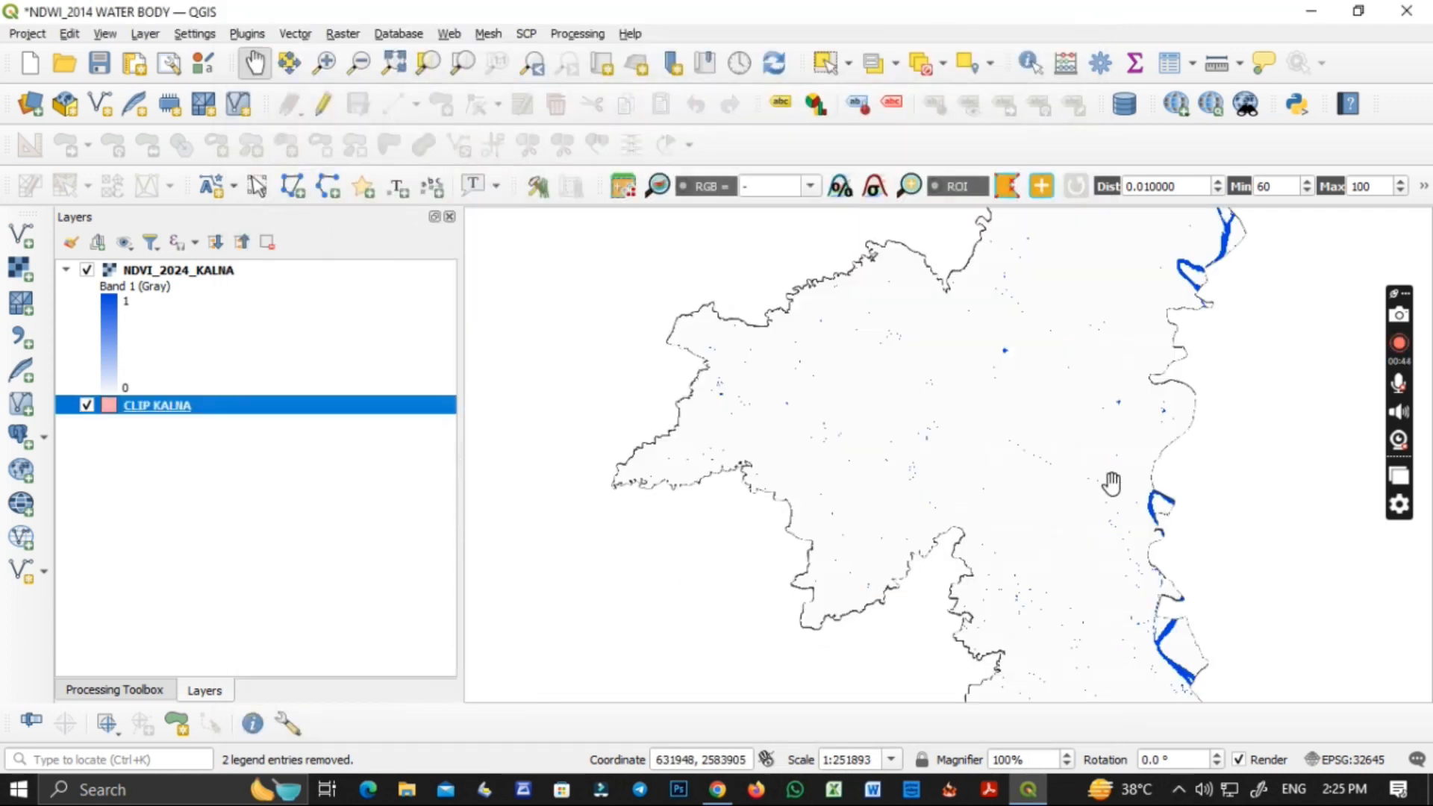
{"action": "scroll", "coordinate": [1100, 474], "scroll_direction": "up", "scroll_amount": 2}
{"action": "scroll", "coordinate": [1091, 476], "scroll_direction": "down", "scroll_amount": 3}
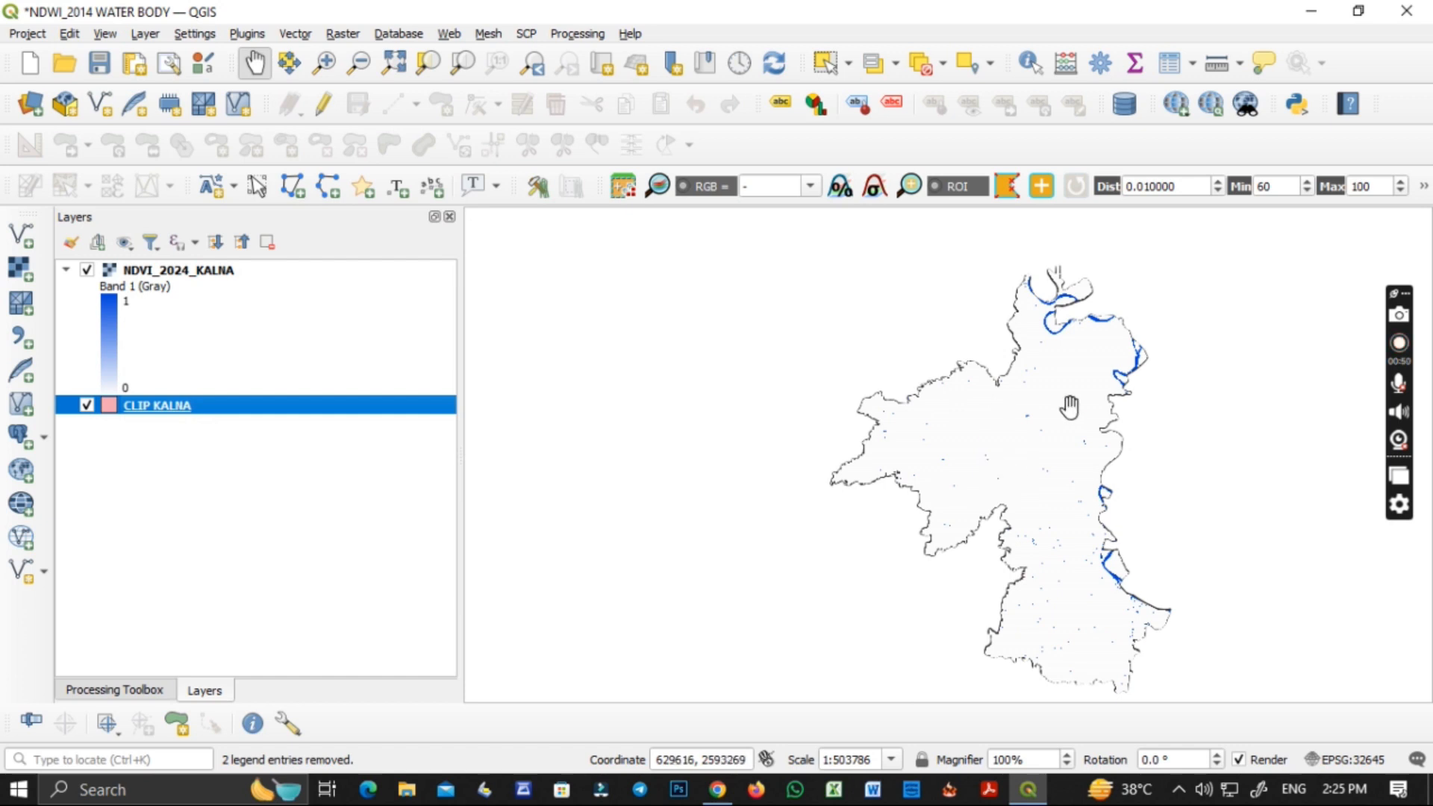
{"action": "left_click_drag", "start_coordinate": [988, 493], "coordinate": [951, 477]}
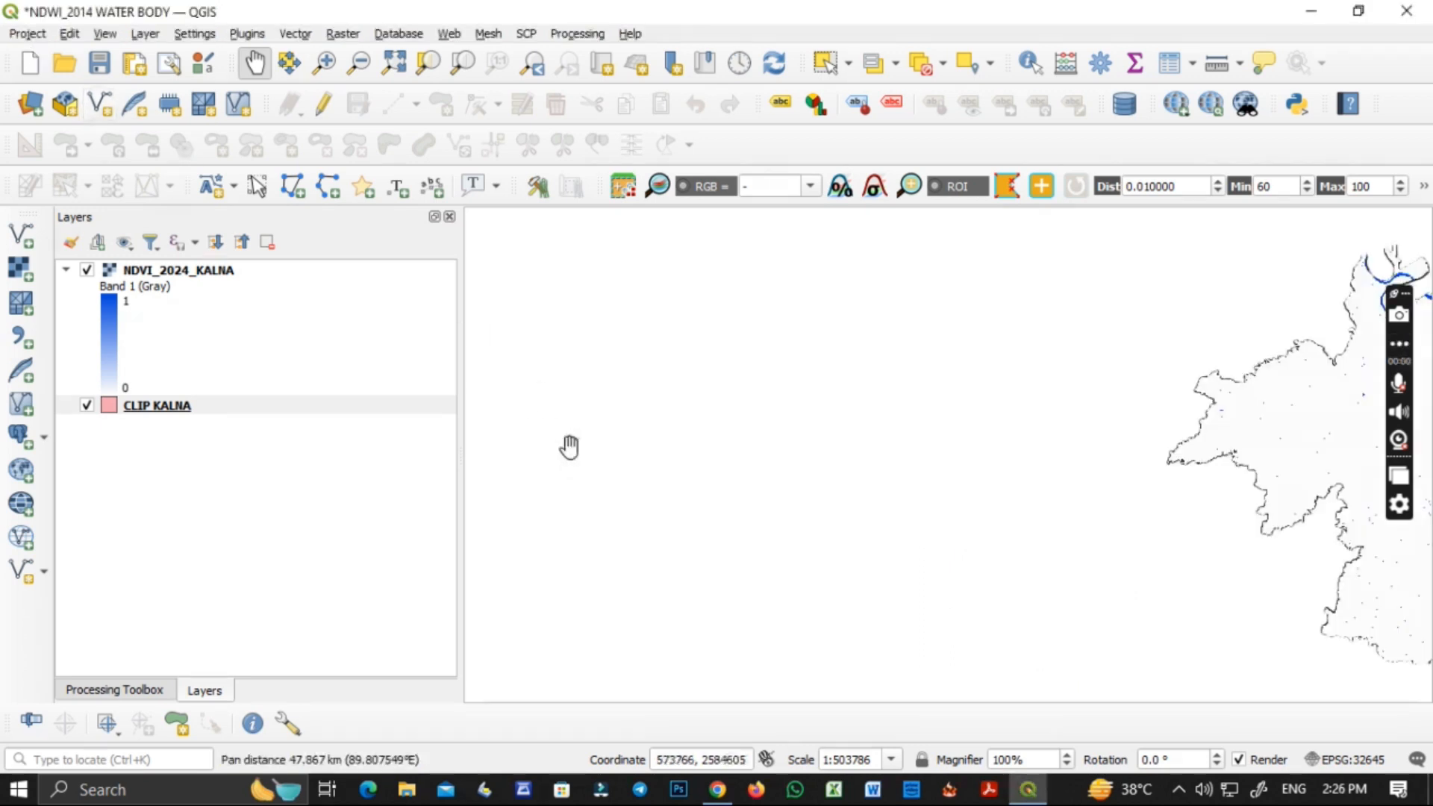
Save the project under the name NDWI_2014_WATER BODY in the NDWI_2014_KALNA folder.
{"action": "left_click", "coordinate": [27, 34]}
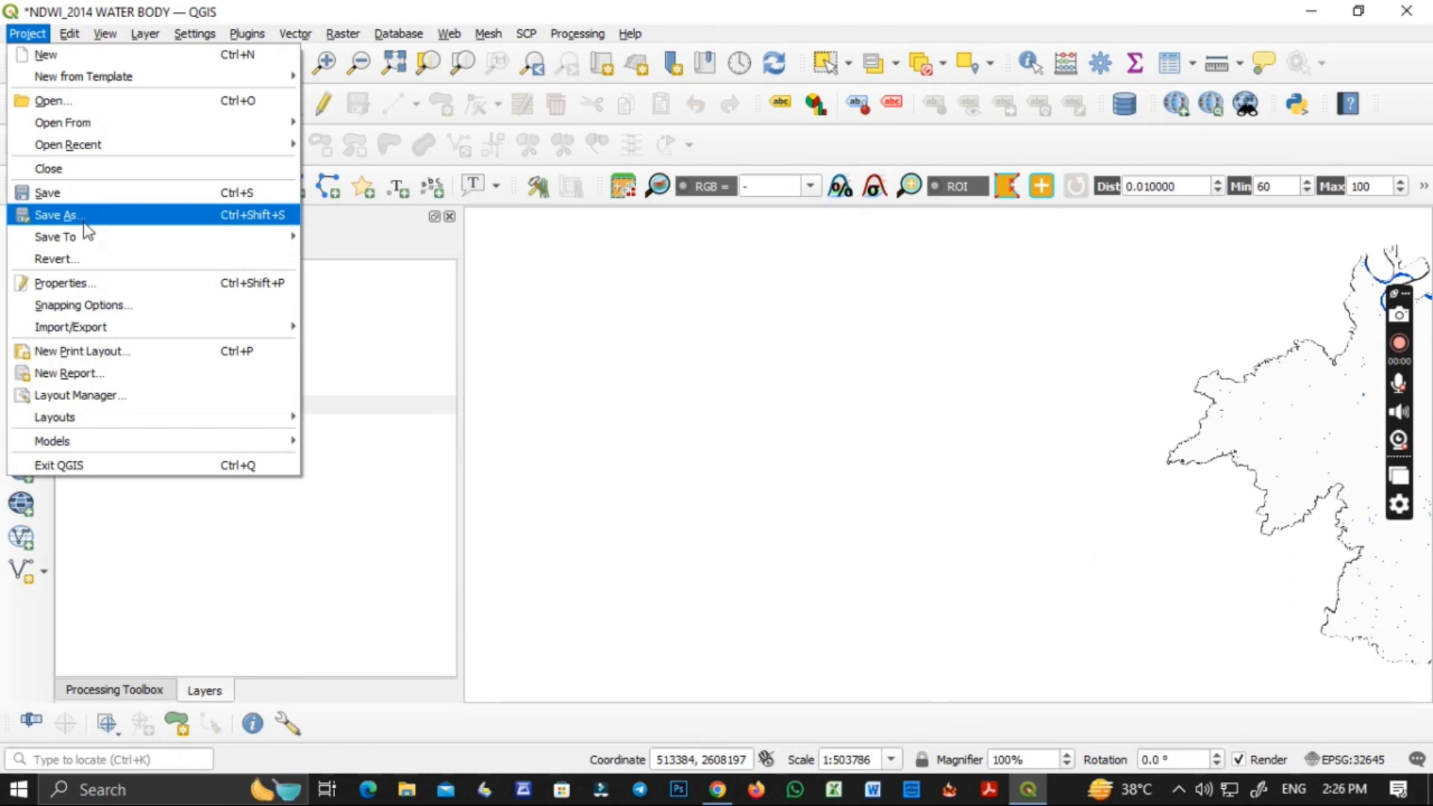
{"action": "left_click", "coordinate": [83, 215]}
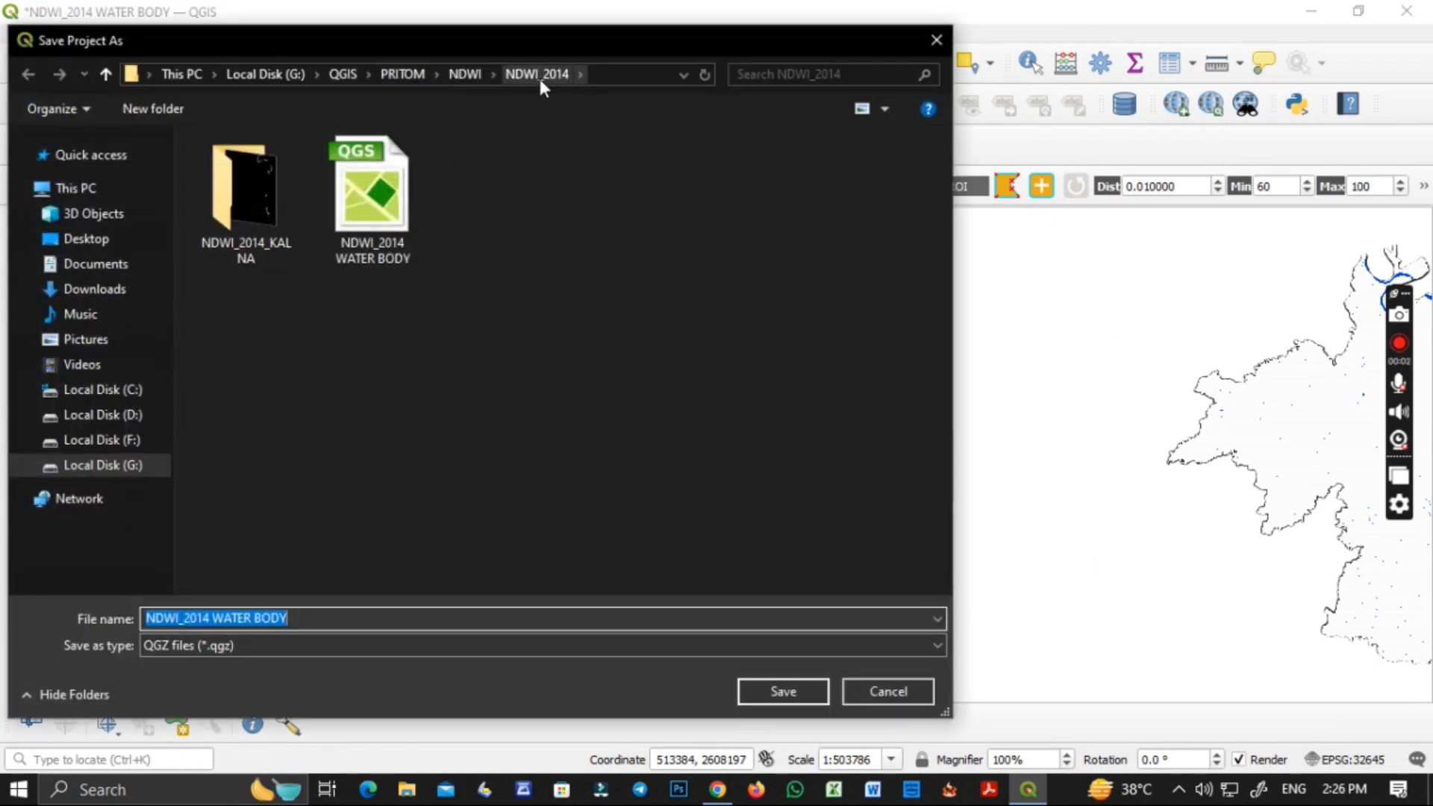
{"action": "double_click", "coordinate": [263, 252]}
{"action": "left_click", "coordinate": [305, 618]}
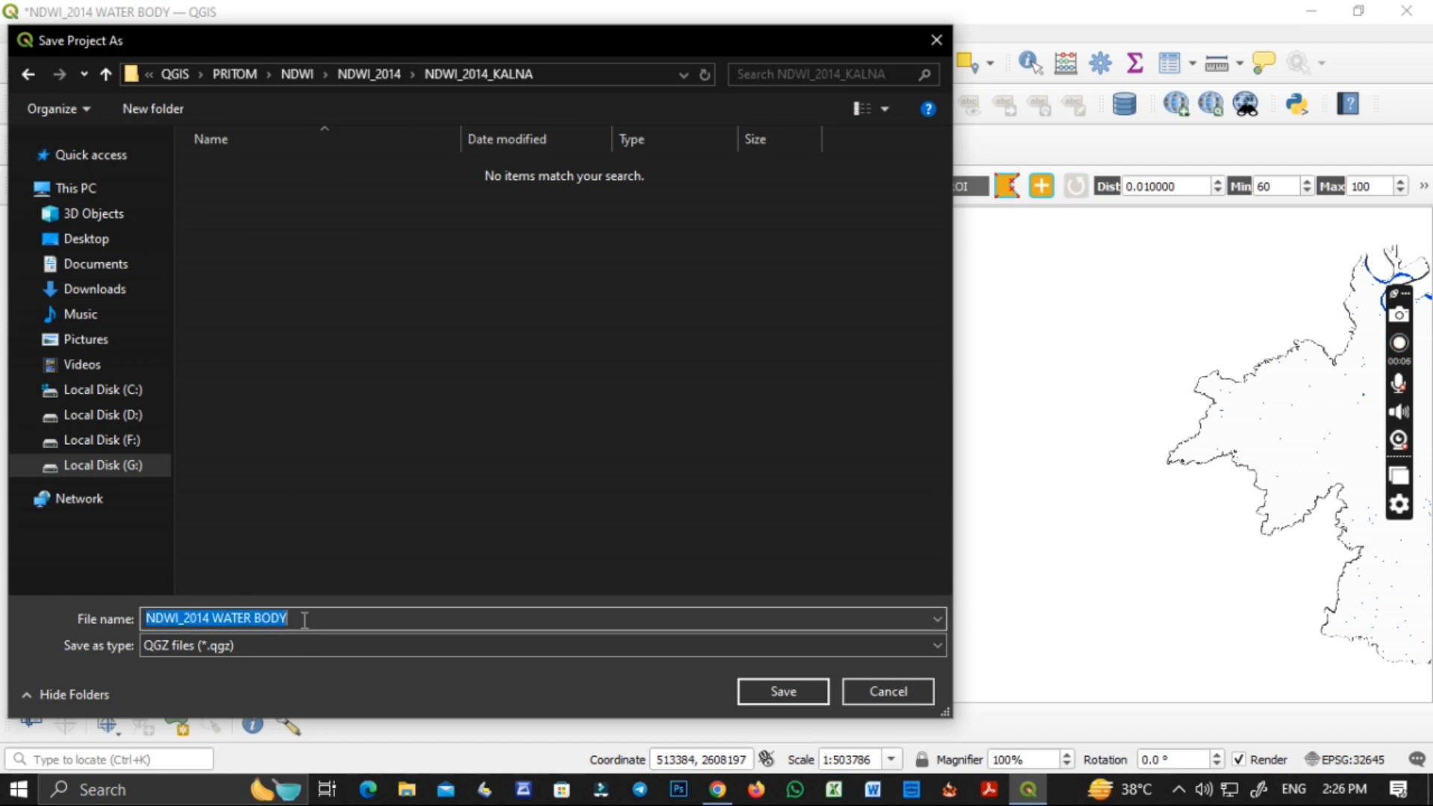
{"action": "left_click", "coordinate": [213, 622]}
{"action": "key", "text": "BackSpace"}
{"action": "type", "text": "_"}
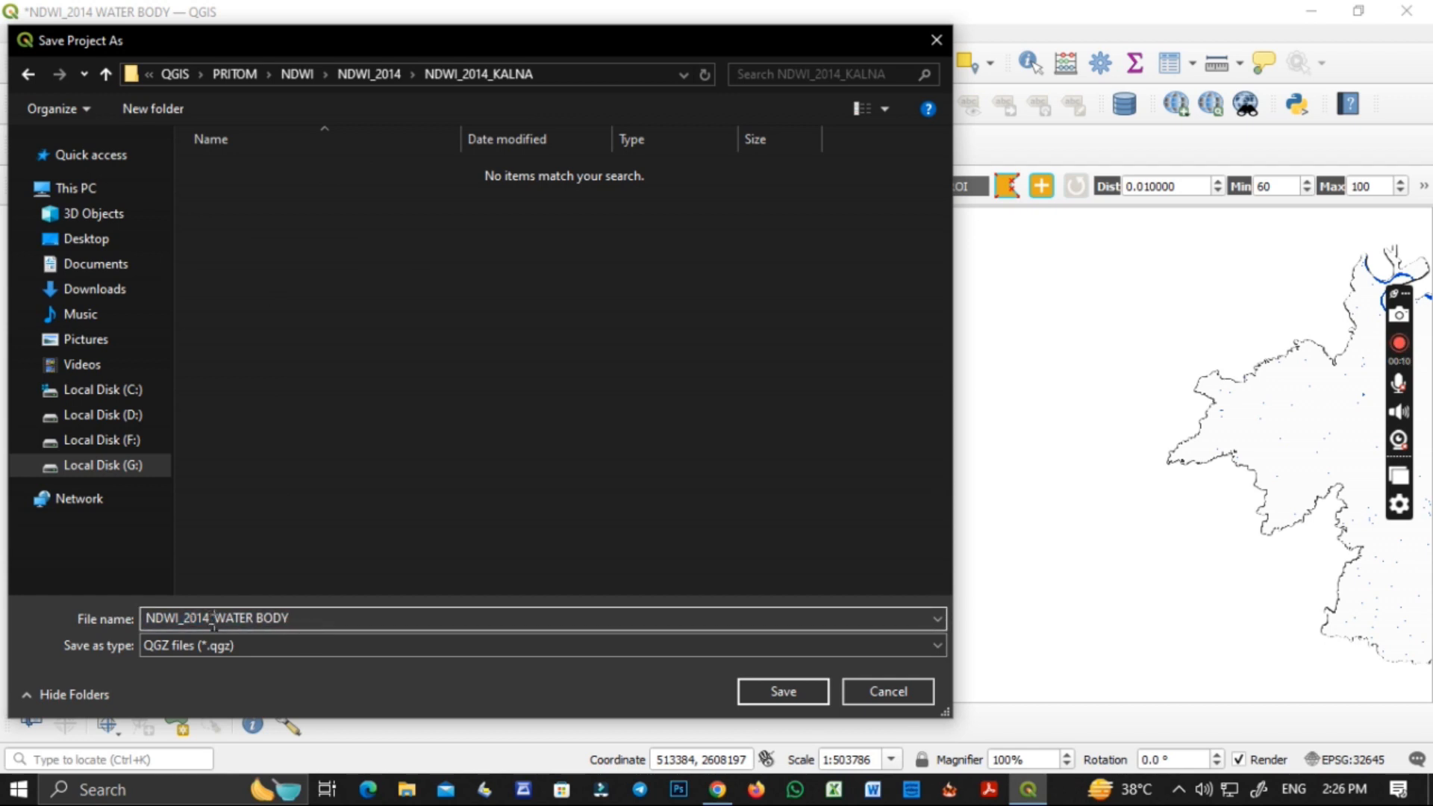
{"action": "left_click", "coordinate": [768, 690]}
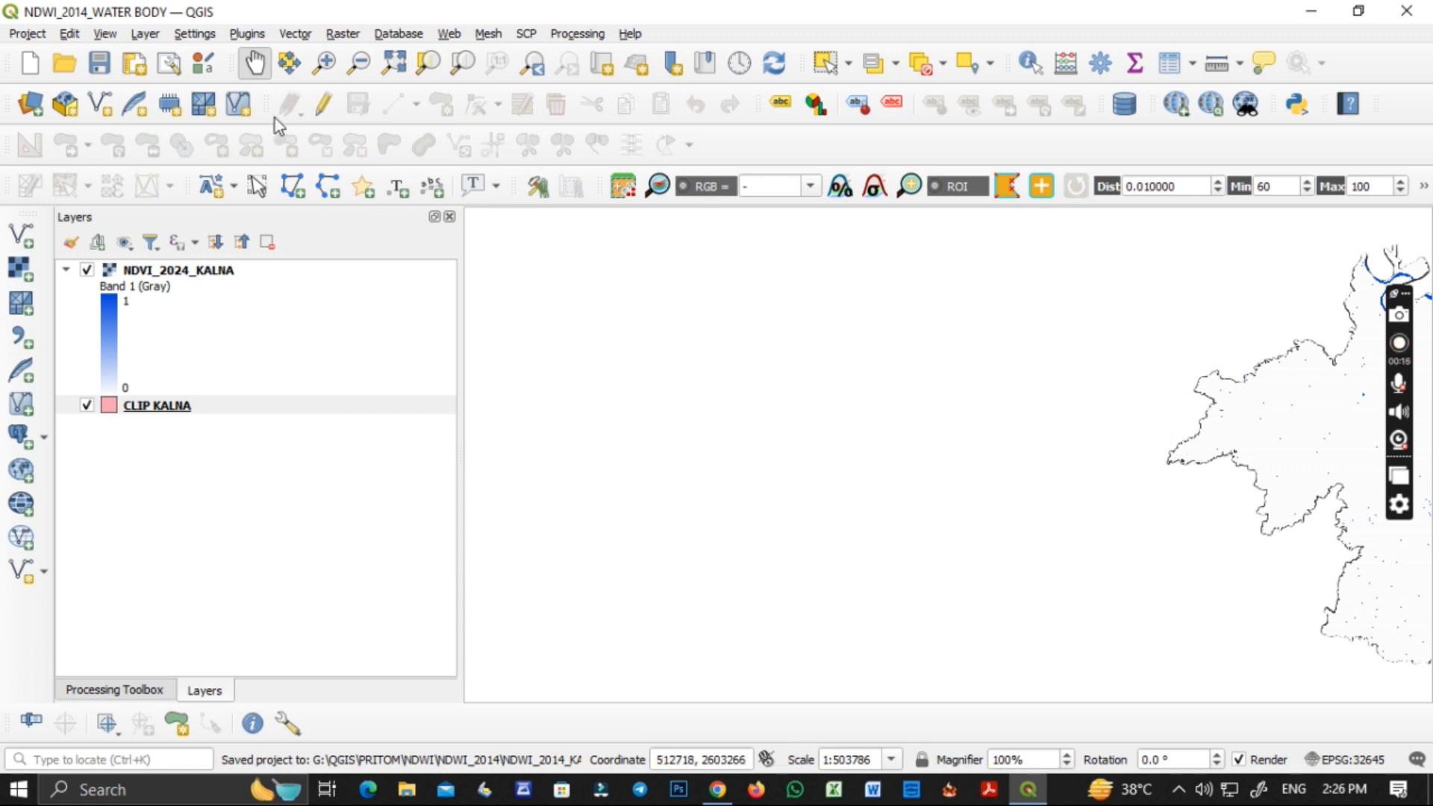
Start a new project, reopen NDWI_2014_WATER BODY from the NDWI_2014_KALNA folder, and decline the Google Earth Engine authentication.
{"action": "left_click", "coordinate": [393, 62]}
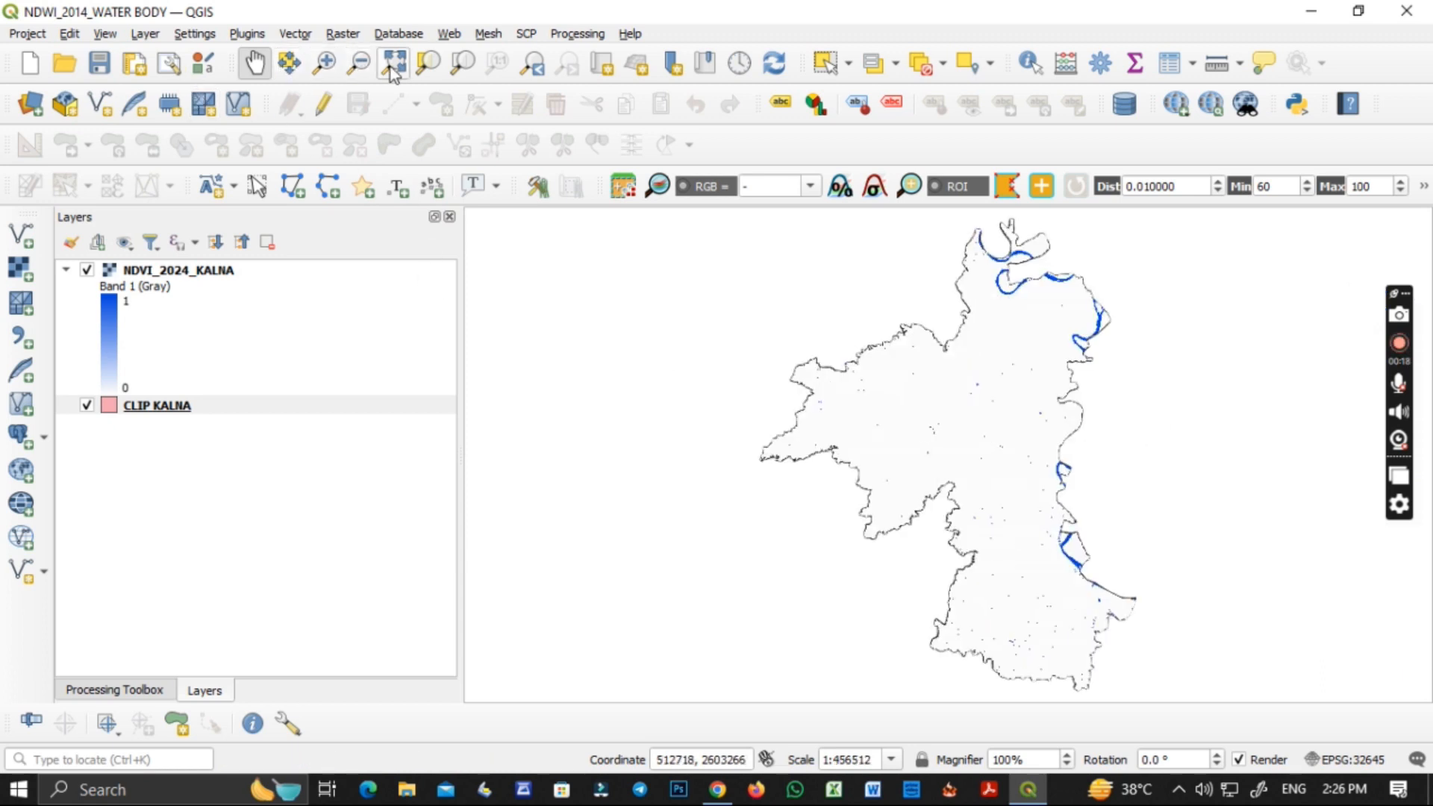
{"action": "left_click", "coordinate": [30, 62]}
{"action": "left_click", "coordinate": [64, 62]}
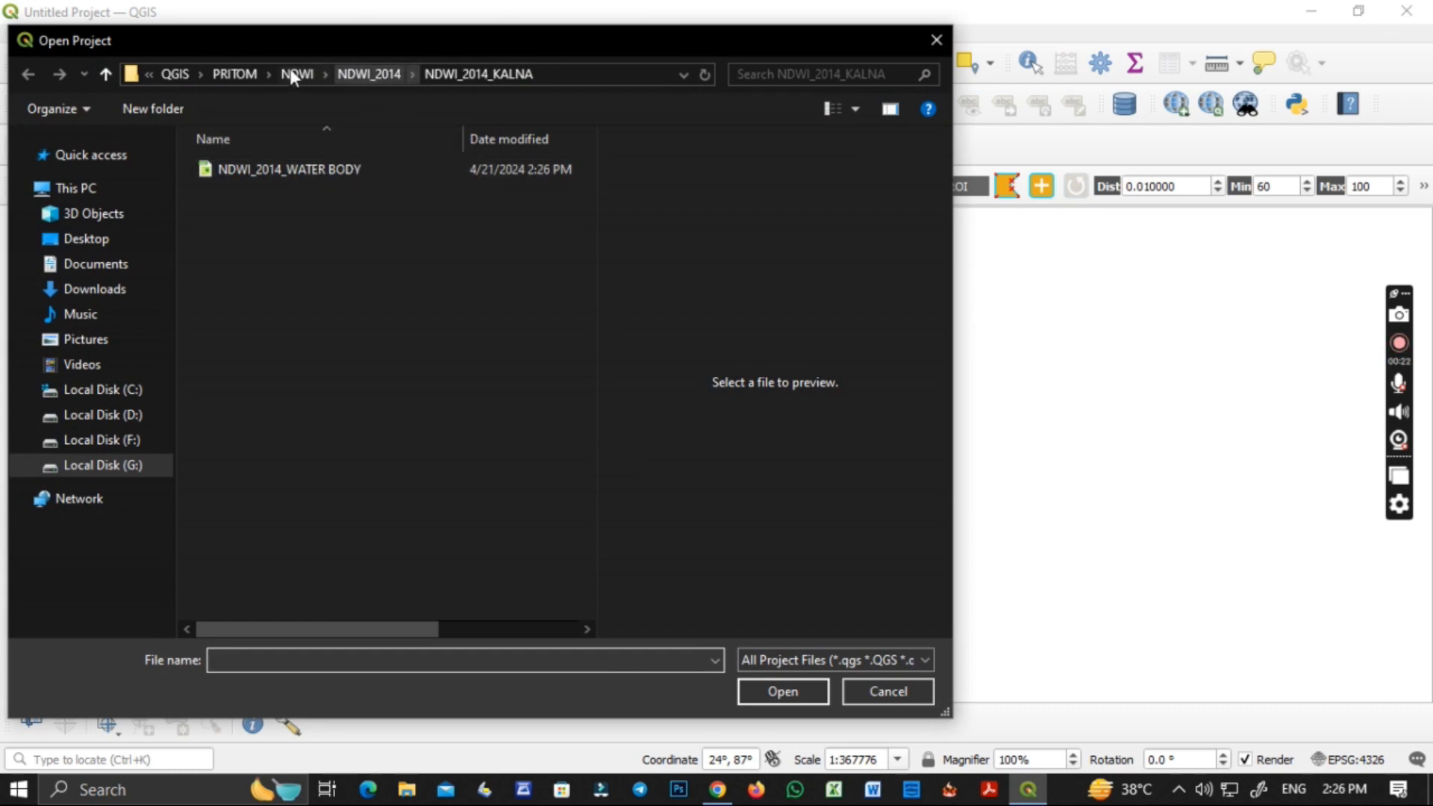
{"action": "left_click", "coordinate": [247, 74]}
{"action": "double_click", "coordinate": [245, 232]}
{"action": "double_click", "coordinate": [256, 168]}
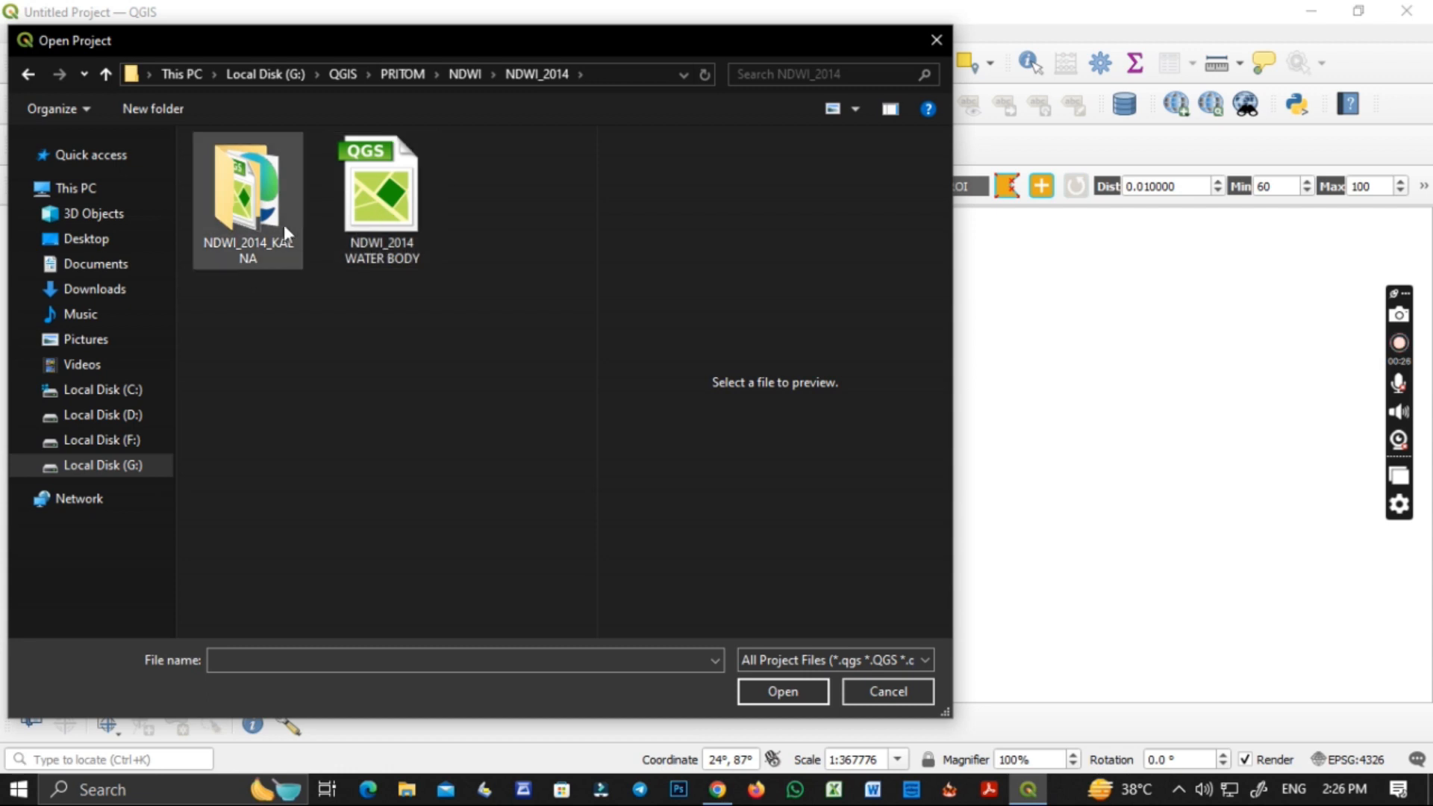
{"action": "double_click", "coordinate": [284, 226]}
{"action": "left_click", "coordinate": [242, 174]}
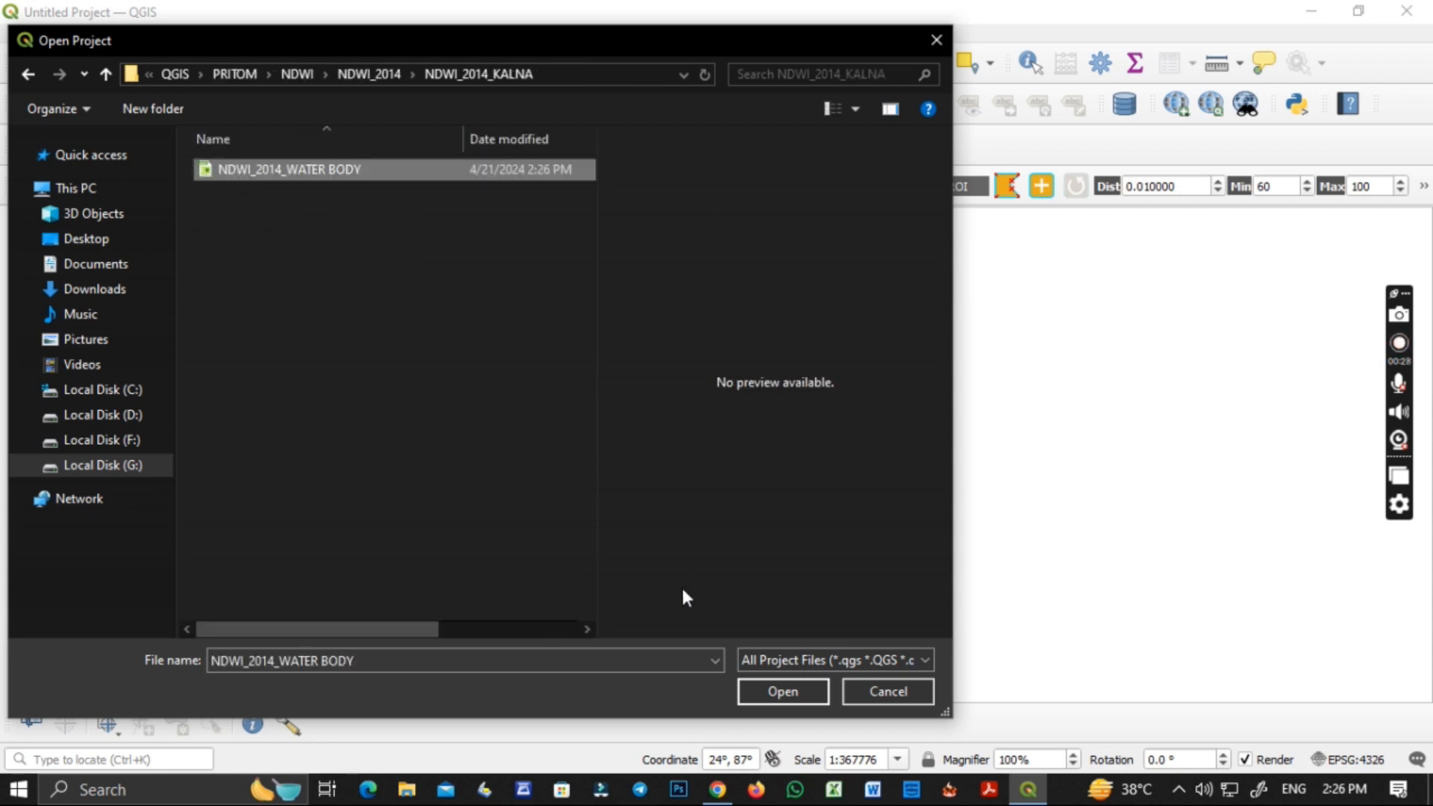
{"action": "left_click", "coordinate": [744, 696]}
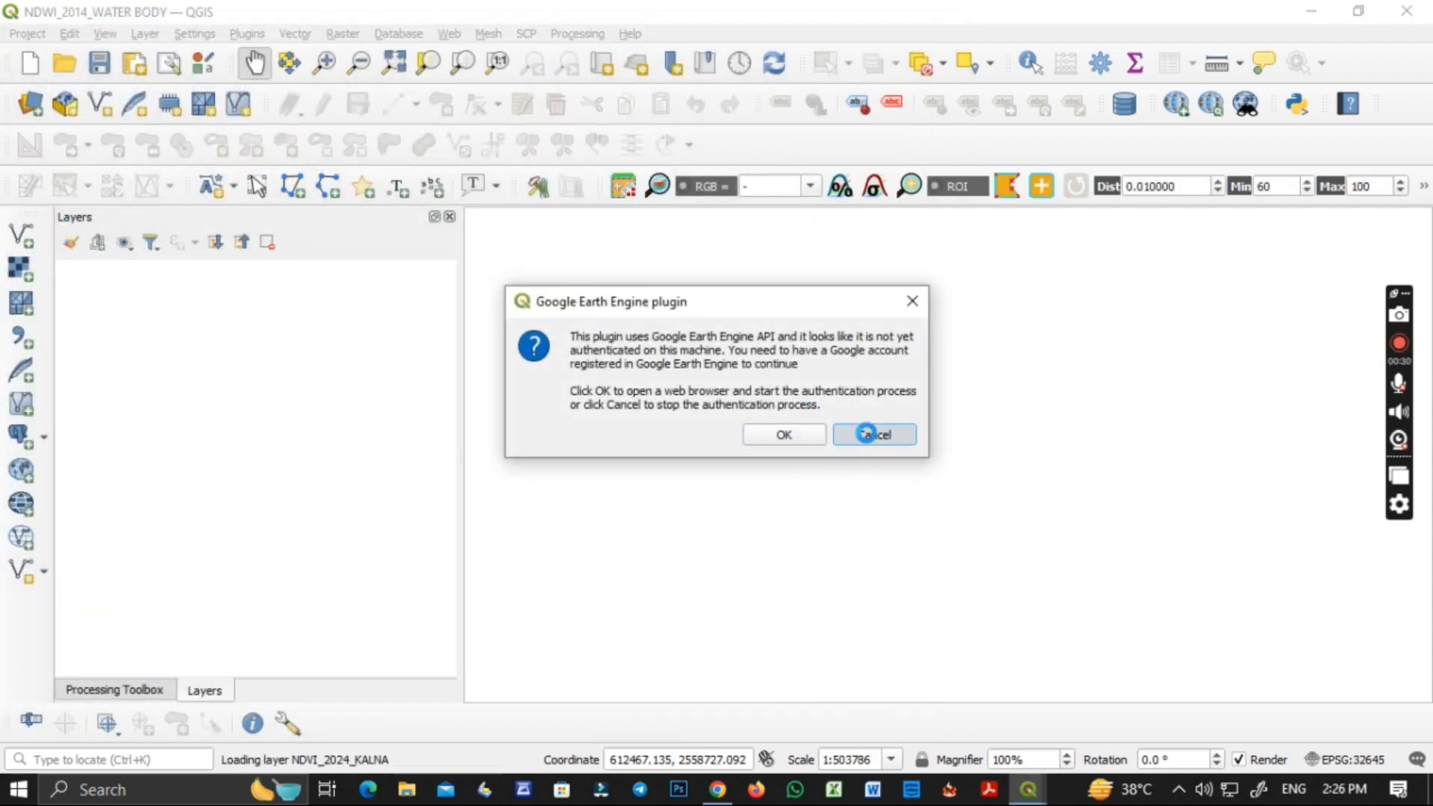
{"action": "left_click", "coordinate": [868, 433]}
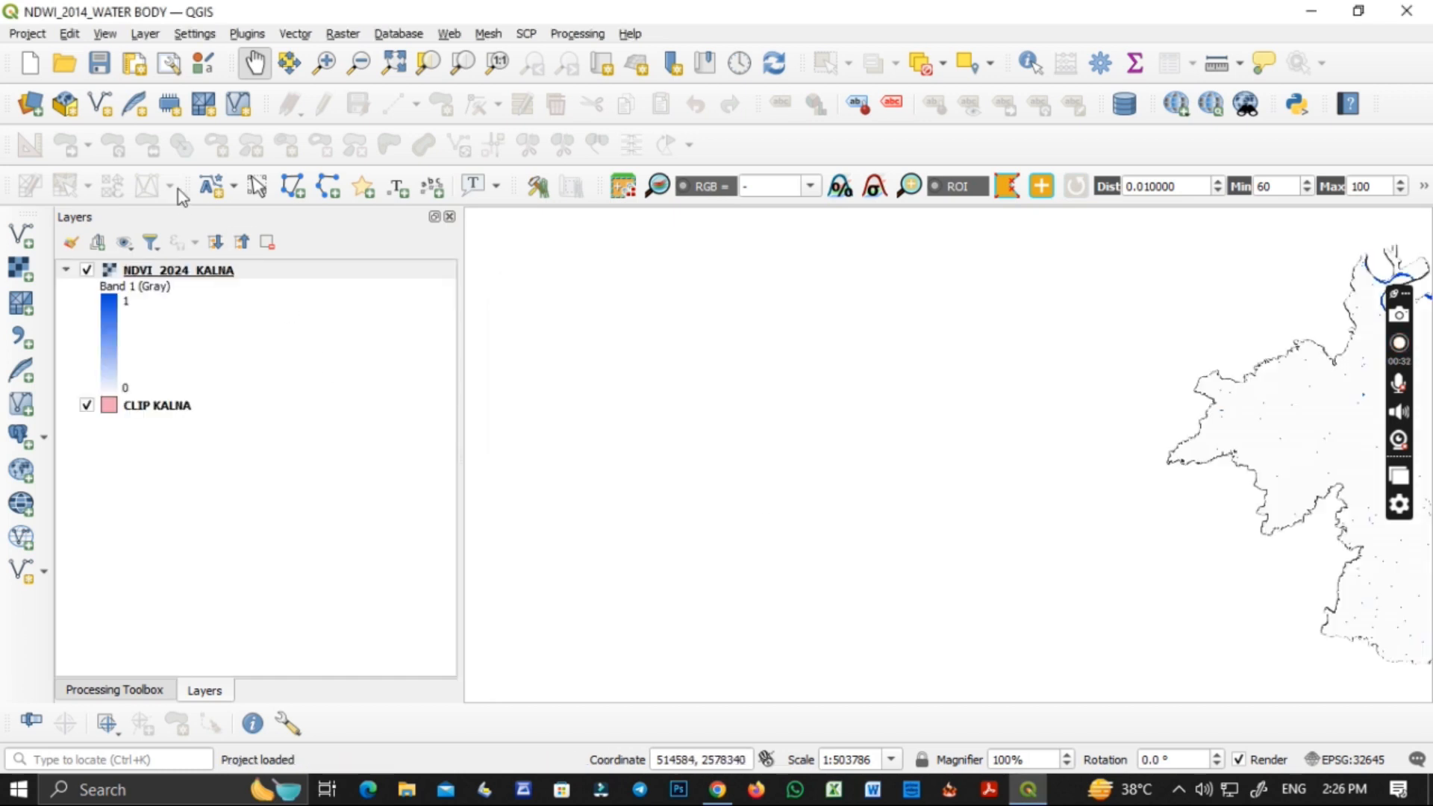
Start a new project, open NDWI_2014 WATER BODY from the NDWI_2014 folder, and decline the Google Earth Engine authentication.
{"action": "left_click", "coordinate": [30, 66]}
{"action": "left_click", "coordinate": [65, 63]}
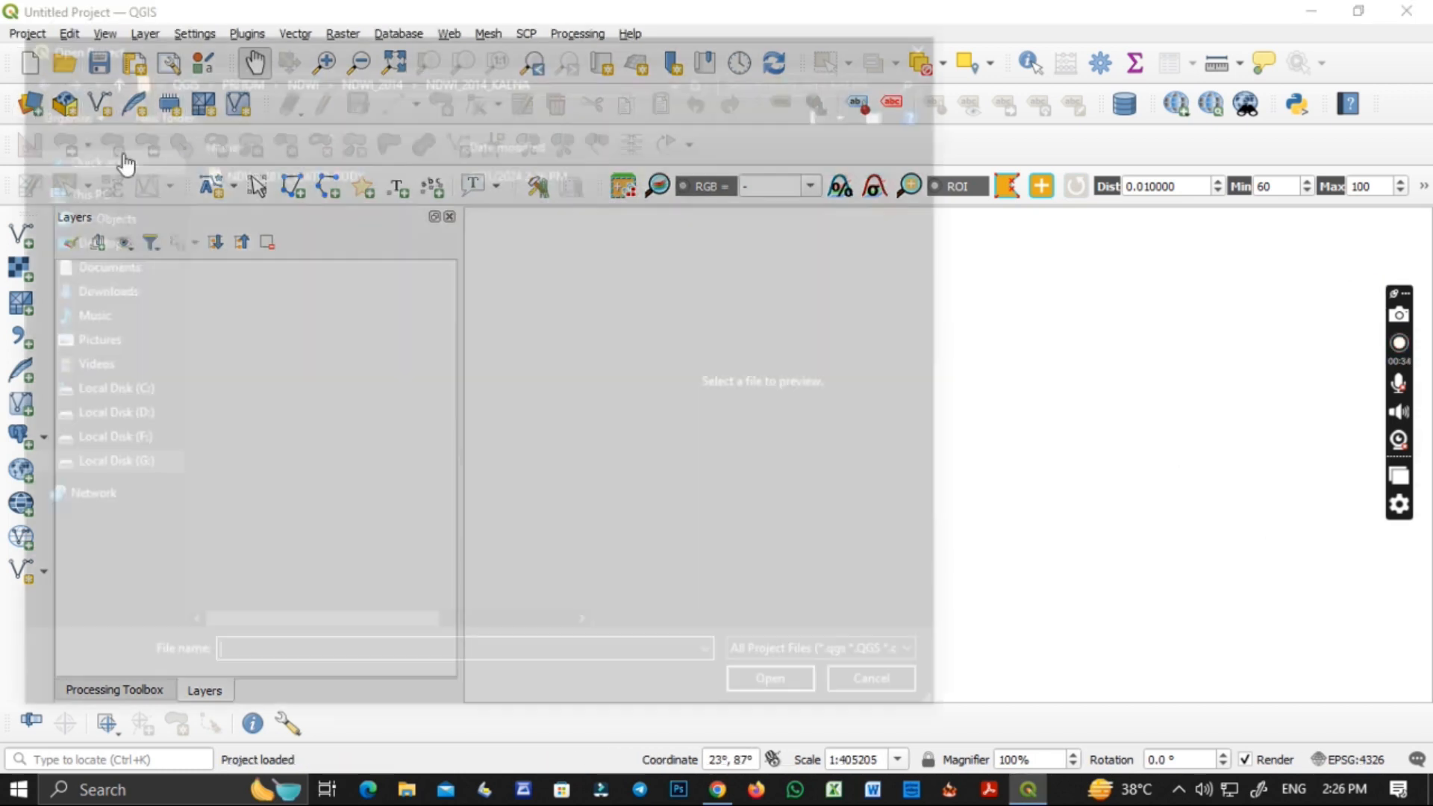
{"action": "left_click", "coordinate": [368, 74]}
{"action": "left_click", "coordinate": [375, 206]}
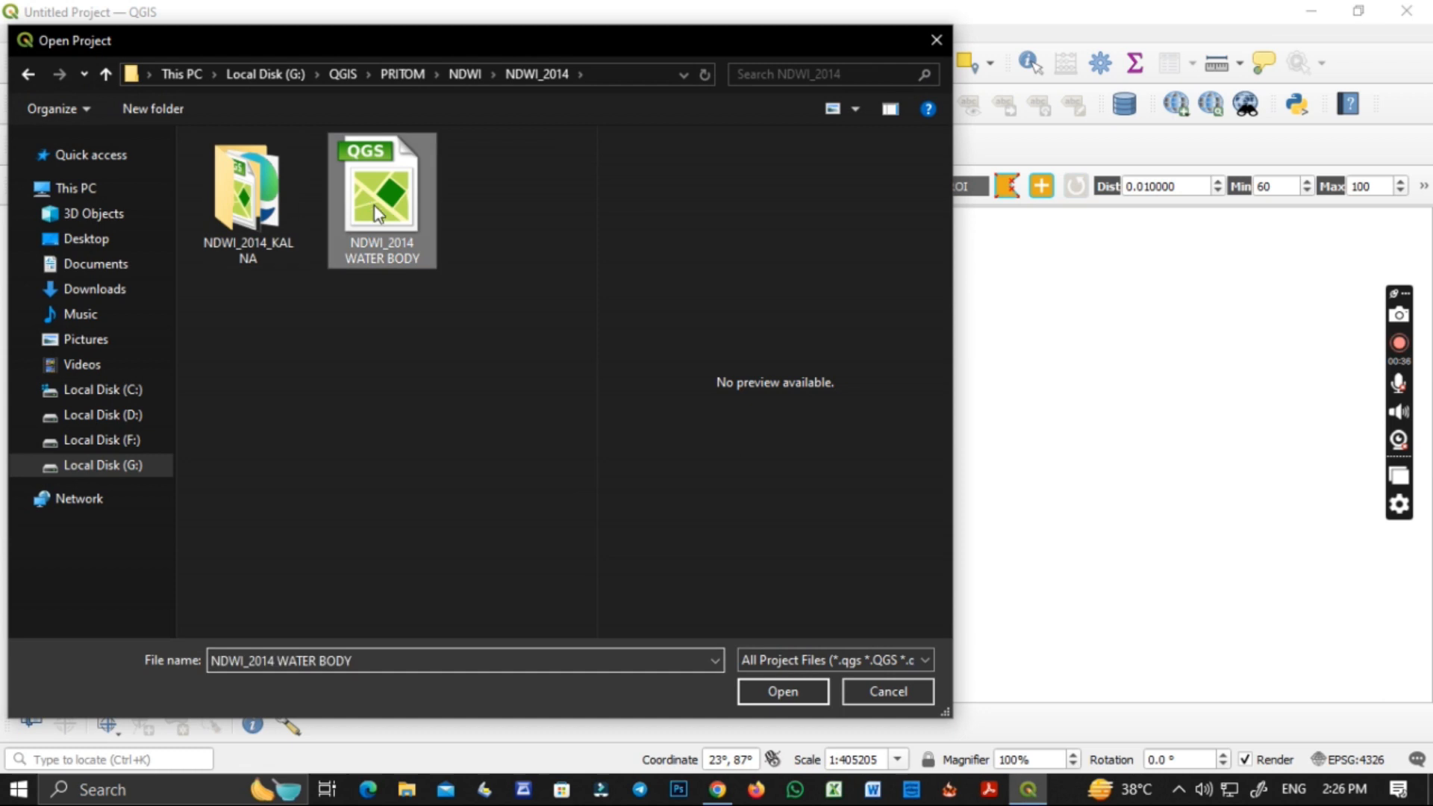
{"action": "left_click", "coordinate": [786, 692]}
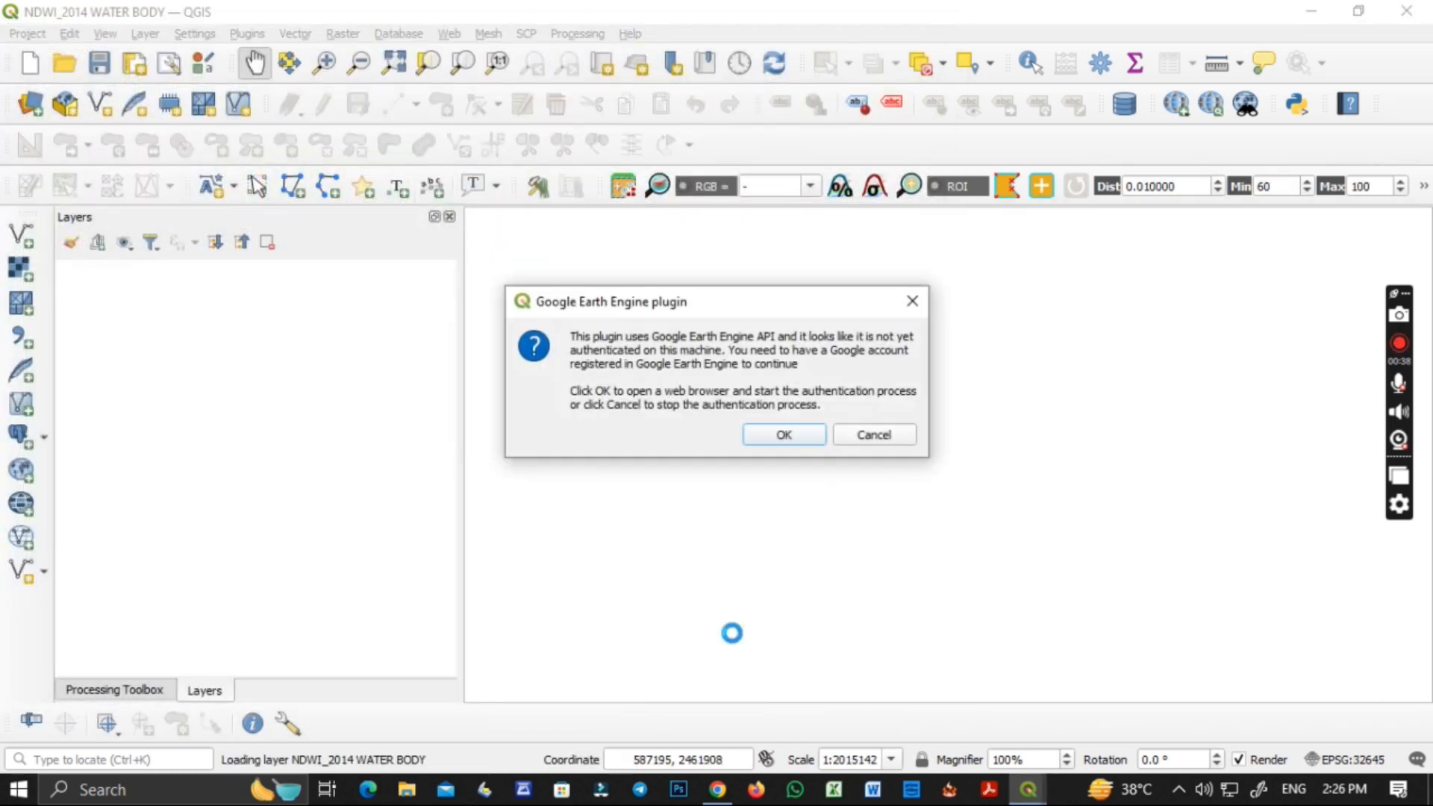
{"action": "left_click", "coordinate": [870, 438]}
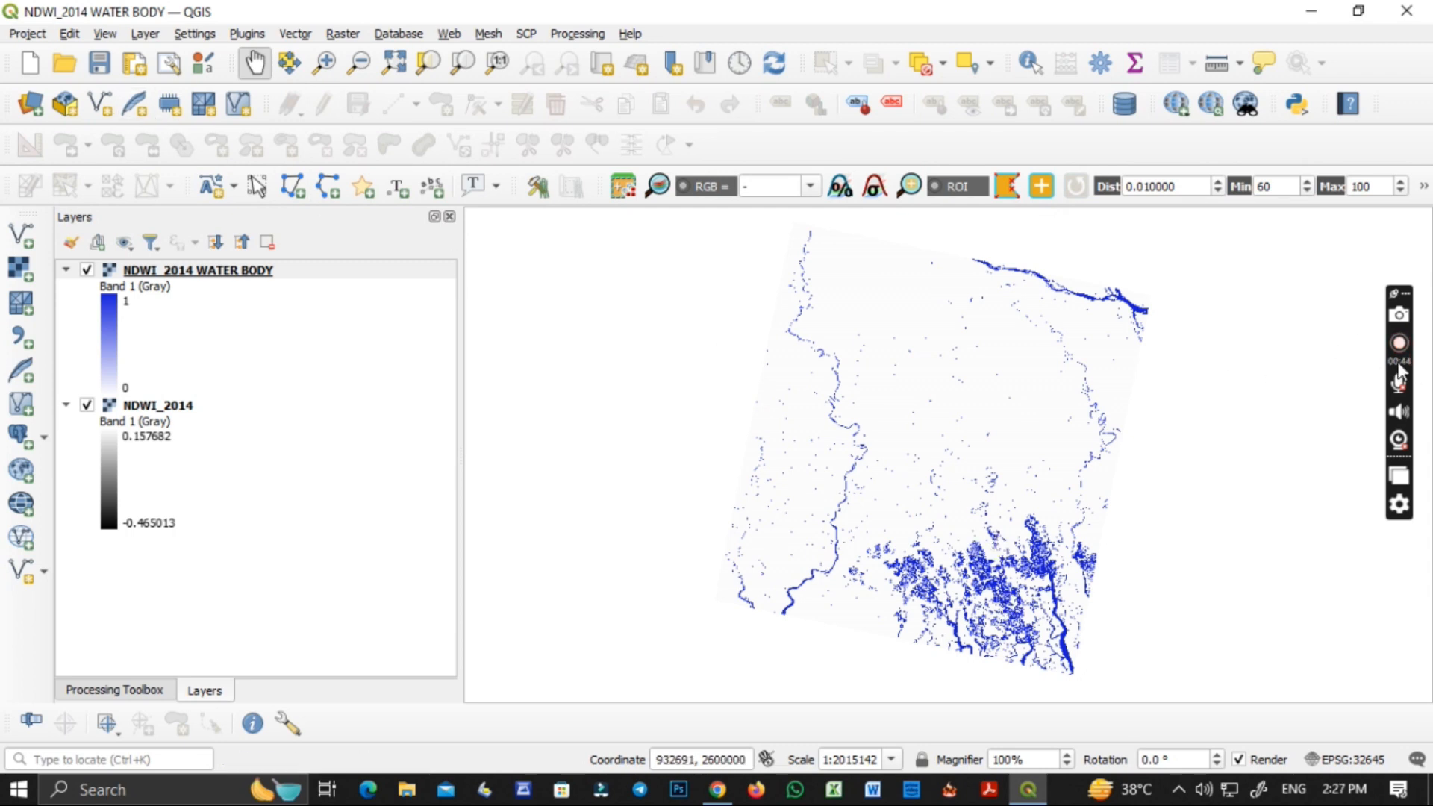
{"action": "left_click_drag", "start_coordinate": [988, 441], "coordinate": [1030, 474]}
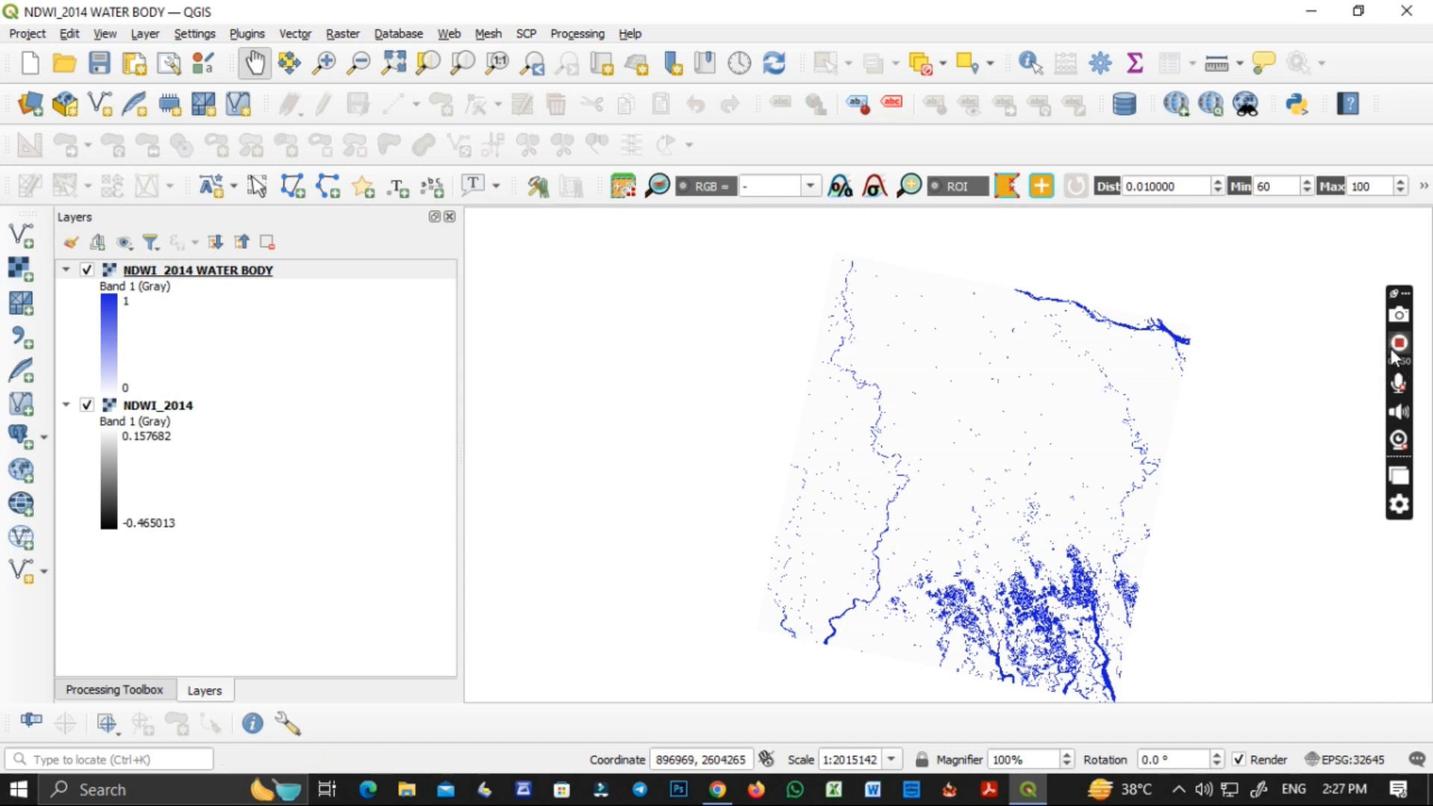
Start a new empty project and open the file browser for adding raster datasets.
{"action": "left_click", "coordinate": [31, 104]}
{"action": "left_click", "coordinate": [1337, 67]}
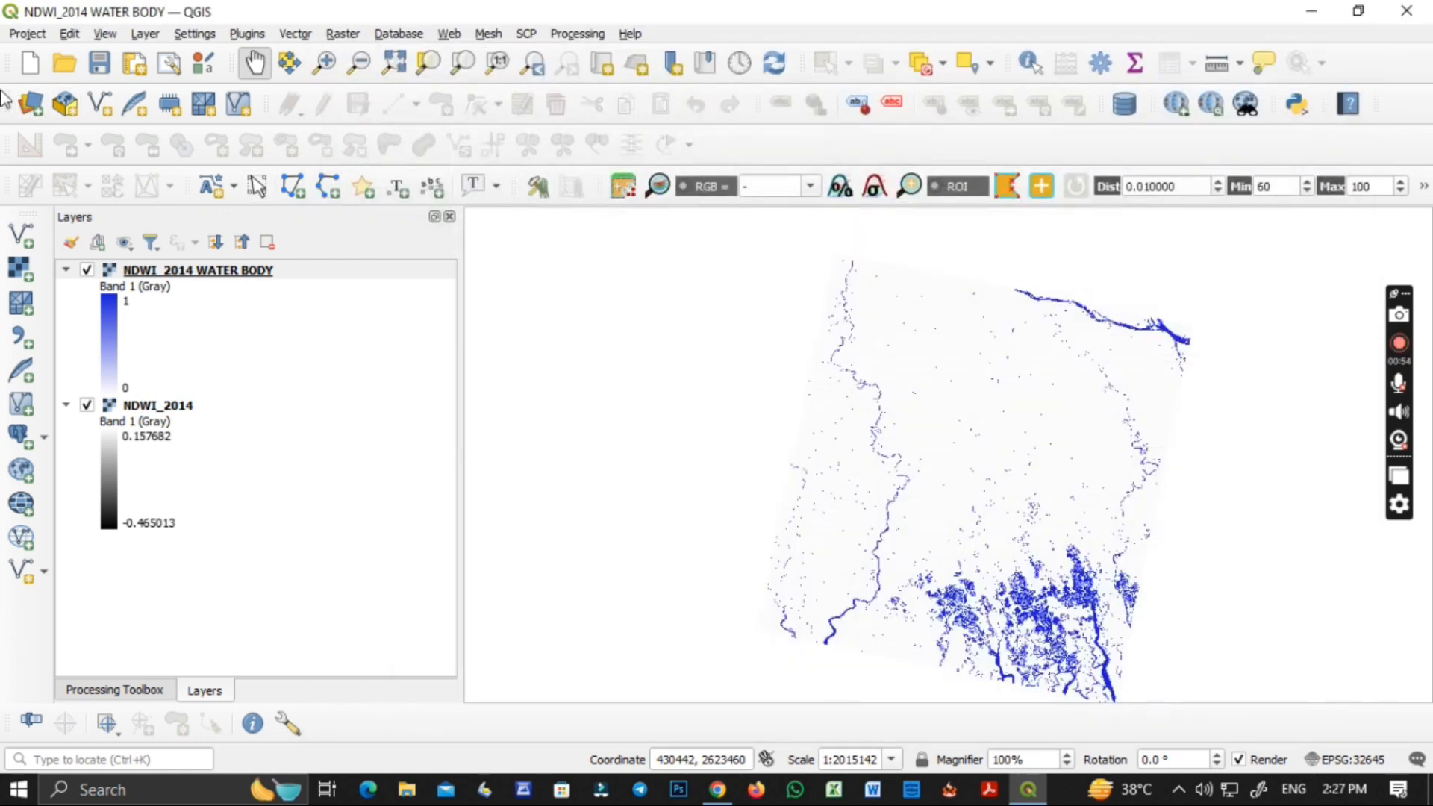
{"action": "left_click", "coordinate": [30, 62]}
{"action": "left_click", "coordinate": [31, 103]}
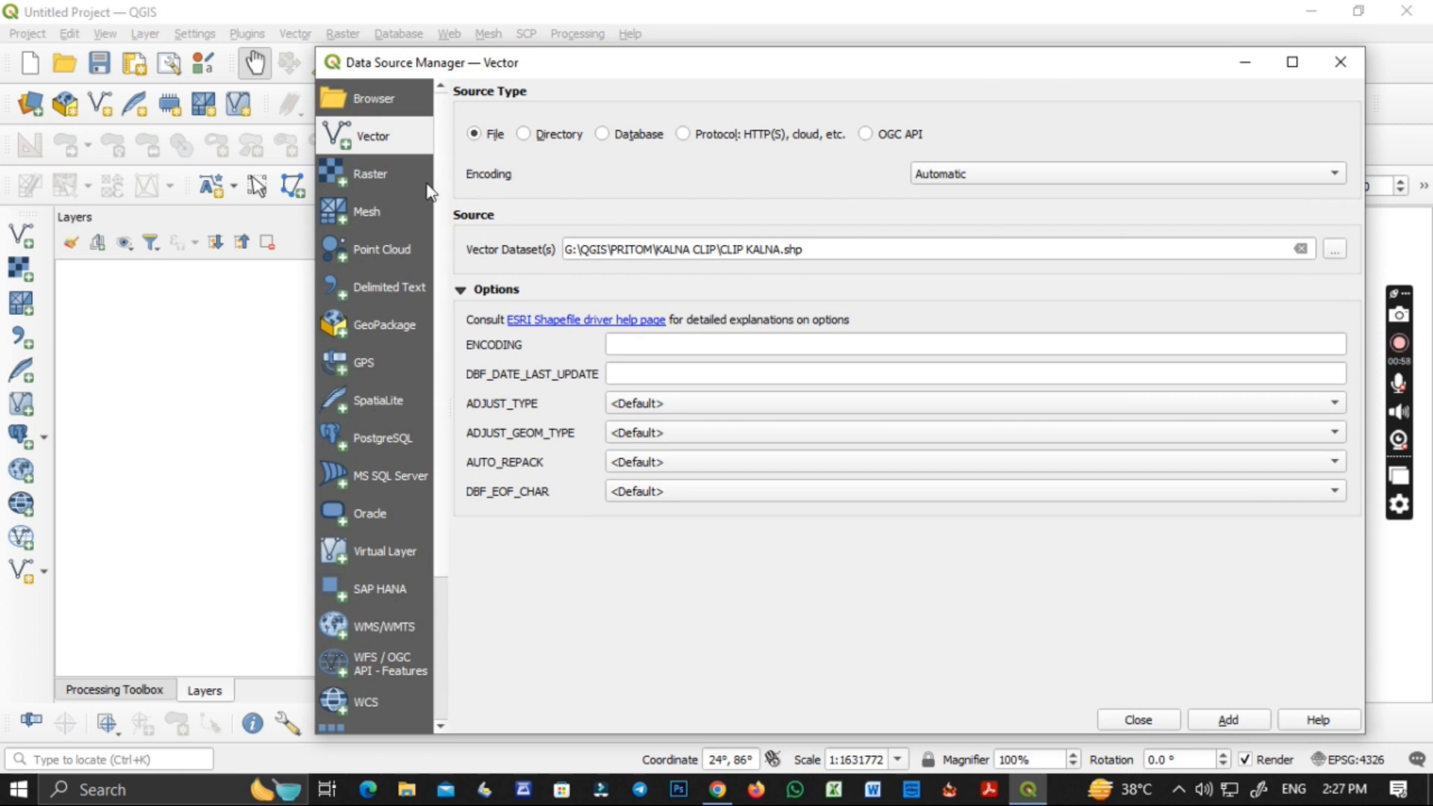
{"action": "key", "text": "ctrl+shift+r"}
{"action": "left_click", "coordinate": [1302, 218]}
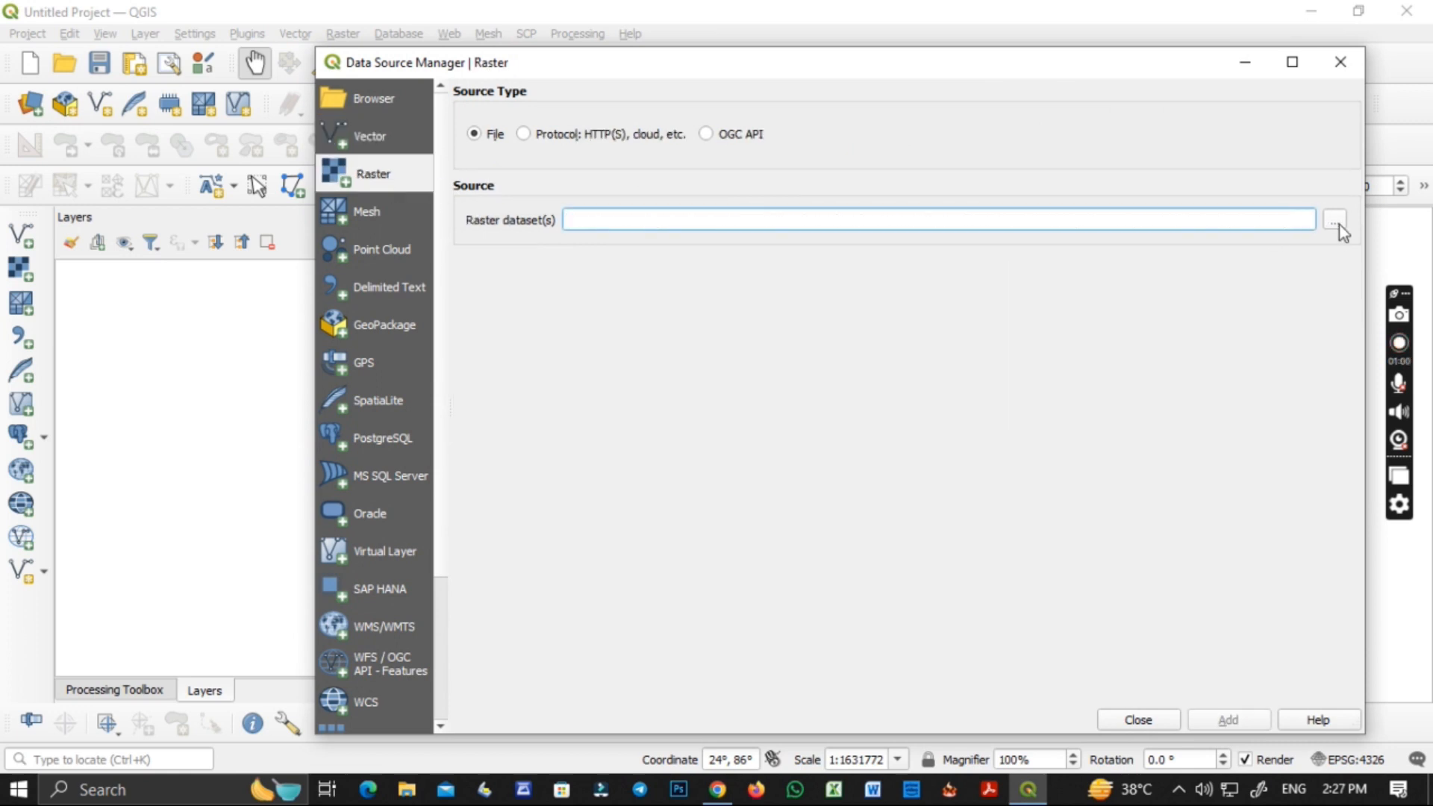
{"action": "left_click", "coordinate": [1336, 221]}
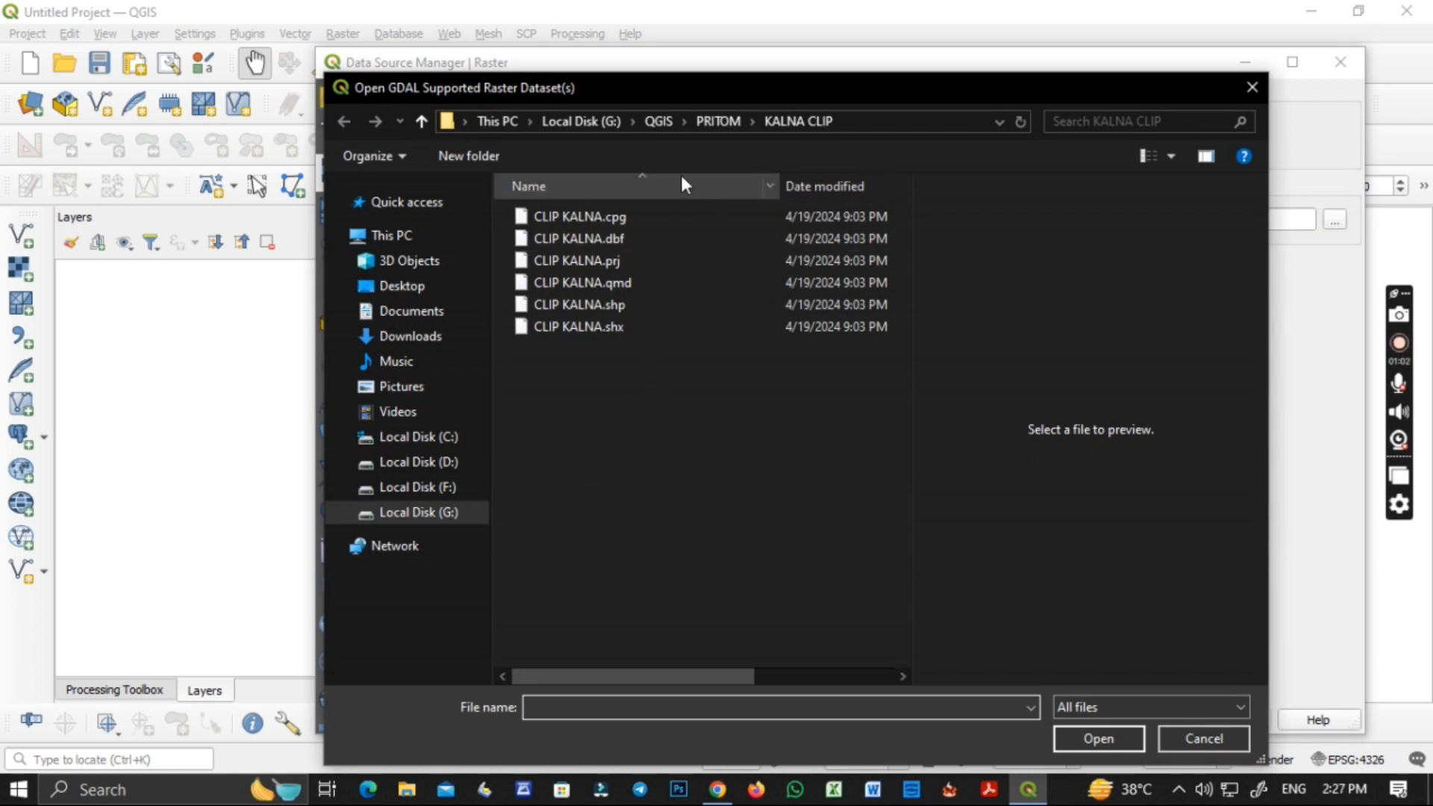
Browse to the KALNA folder inside QGIS > DATA > MAP > KALNA 2024.
{"action": "left_click", "coordinate": [648, 120]}
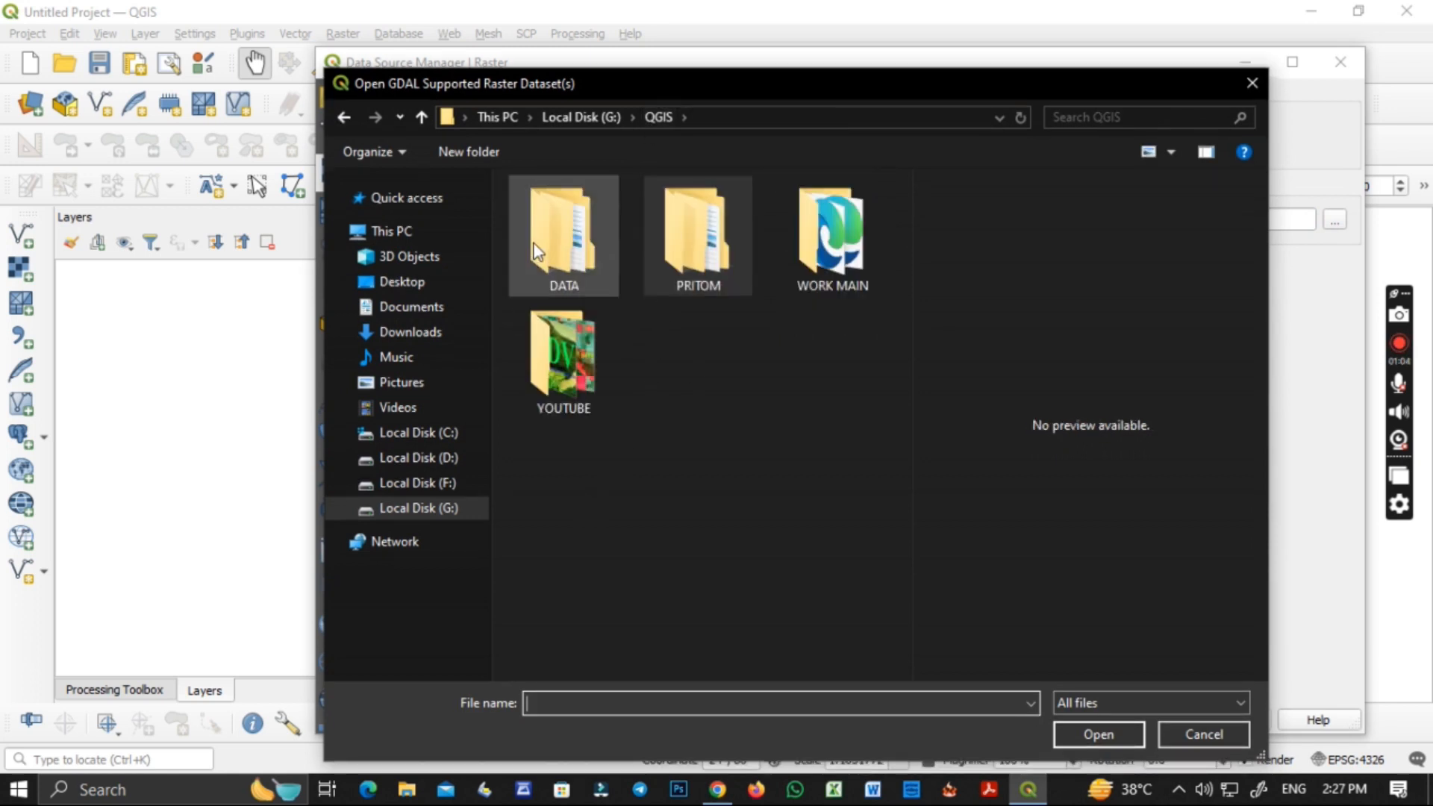
{"action": "double_click", "coordinate": [556, 282]}
{"action": "double_click", "coordinate": [589, 360]}
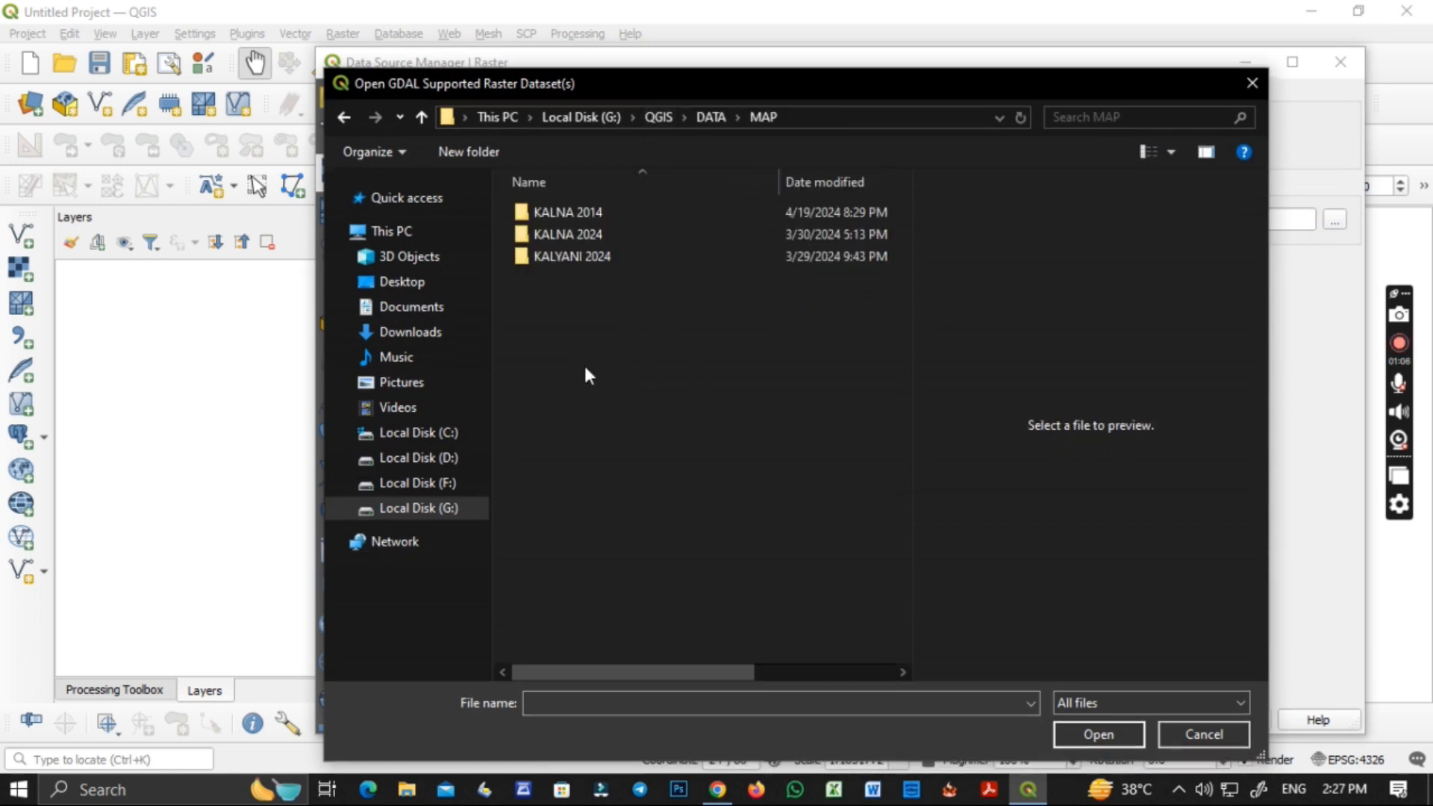
{"action": "double_click", "coordinate": [566, 256]}
{"action": "left_click", "coordinate": [345, 117]}
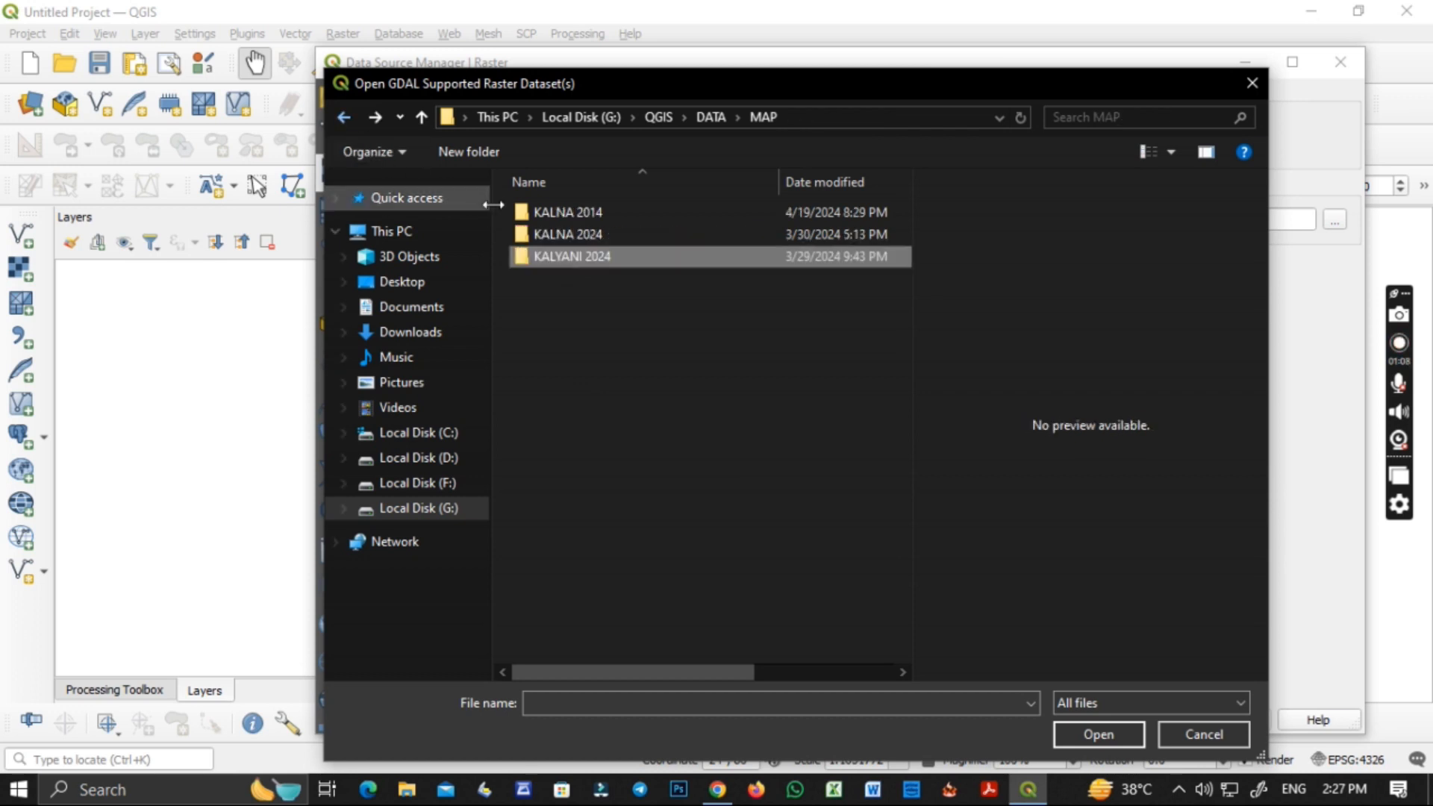
{"action": "double_click", "coordinate": [548, 235]}
{"action": "double_click", "coordinate": [550, 211]}
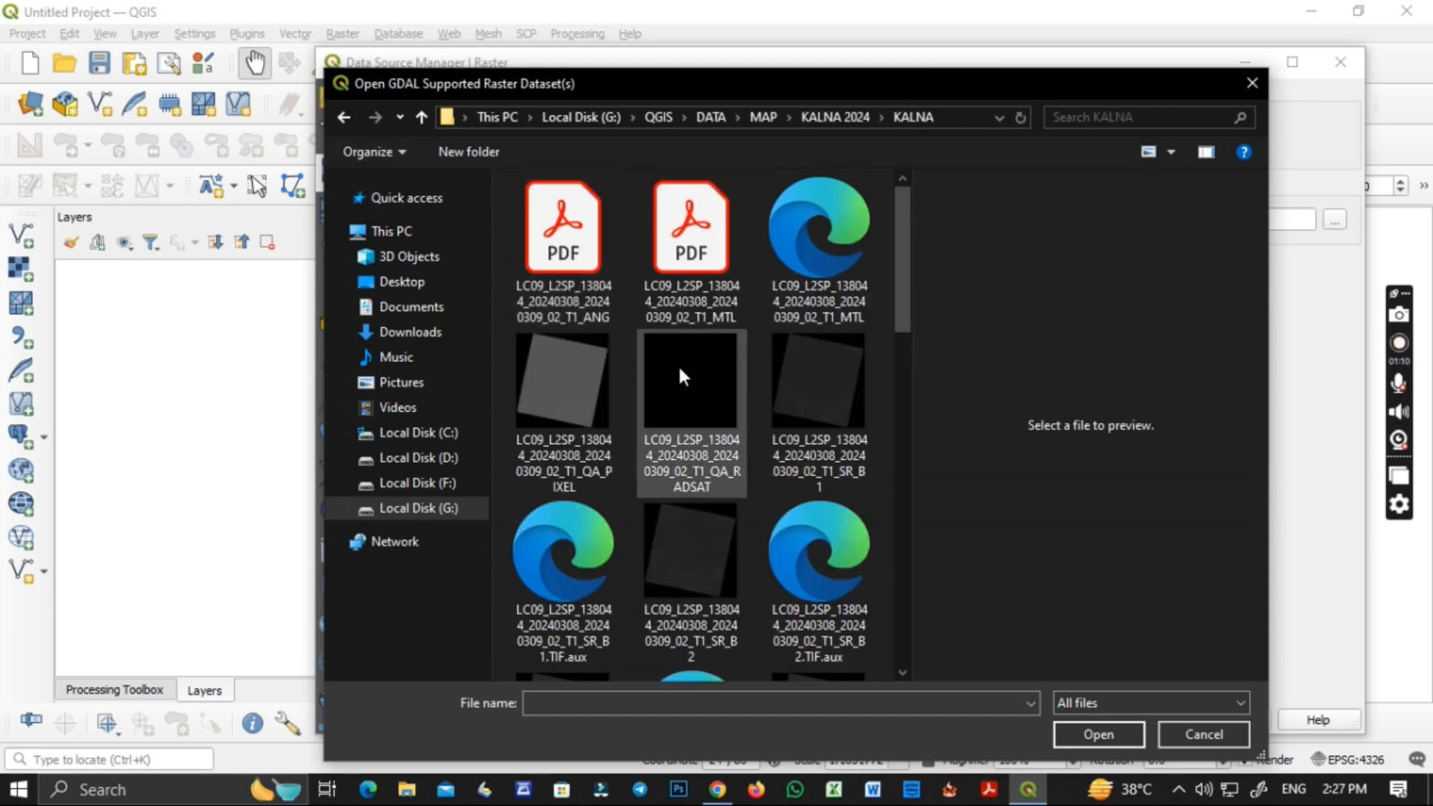
Add the Landsat 9 bands SR_B3 and SR_B5 of the 20240308 scene to the project as raster layers.
{"action": "scroll", "coordinate": [707, 607], "scroll_direction": "down", "scroll_amount": 3}
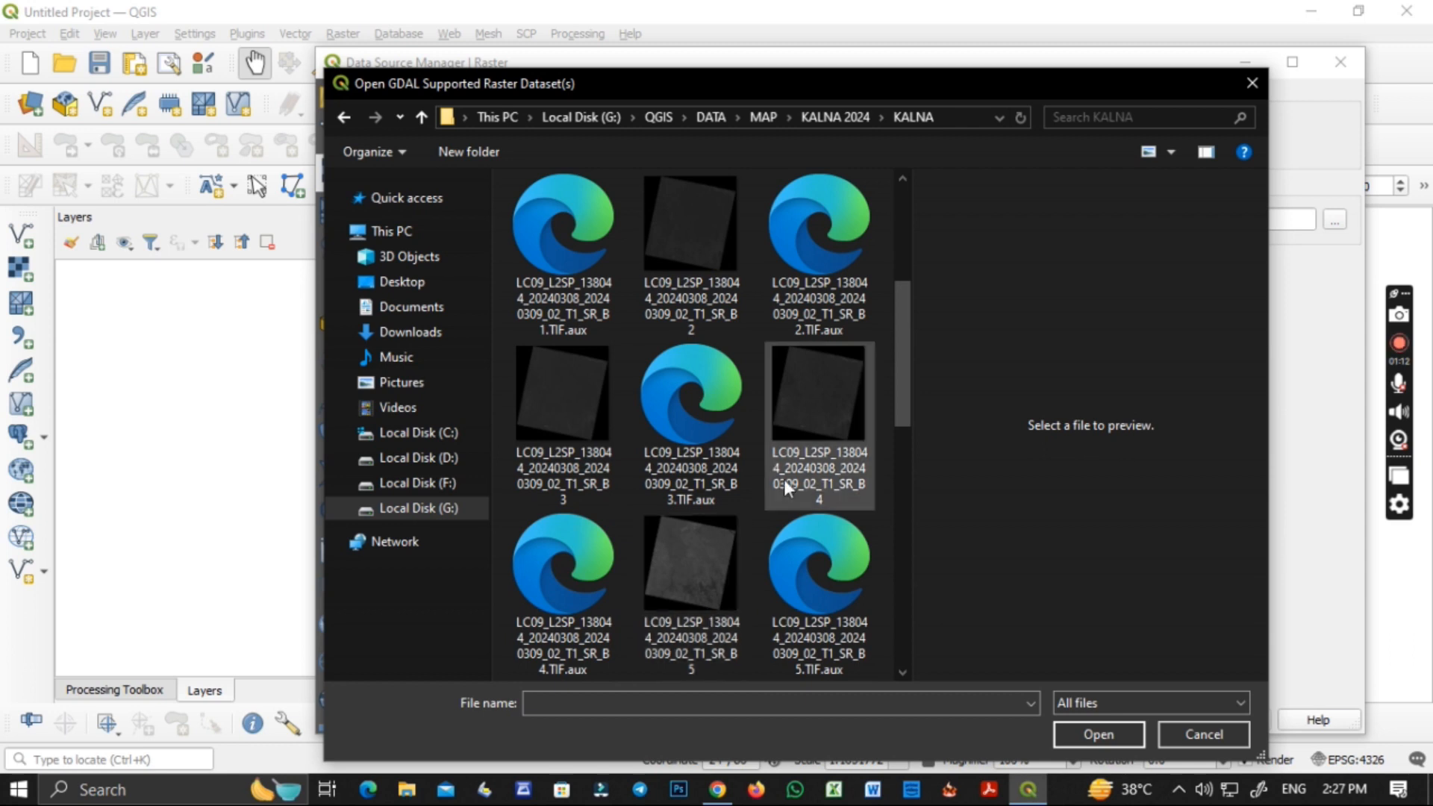
{"action": "left_click", "coordinate": [606, 468]}
{"action": "left_click", "coordinate": [696, 606], "text": "ctrl"}
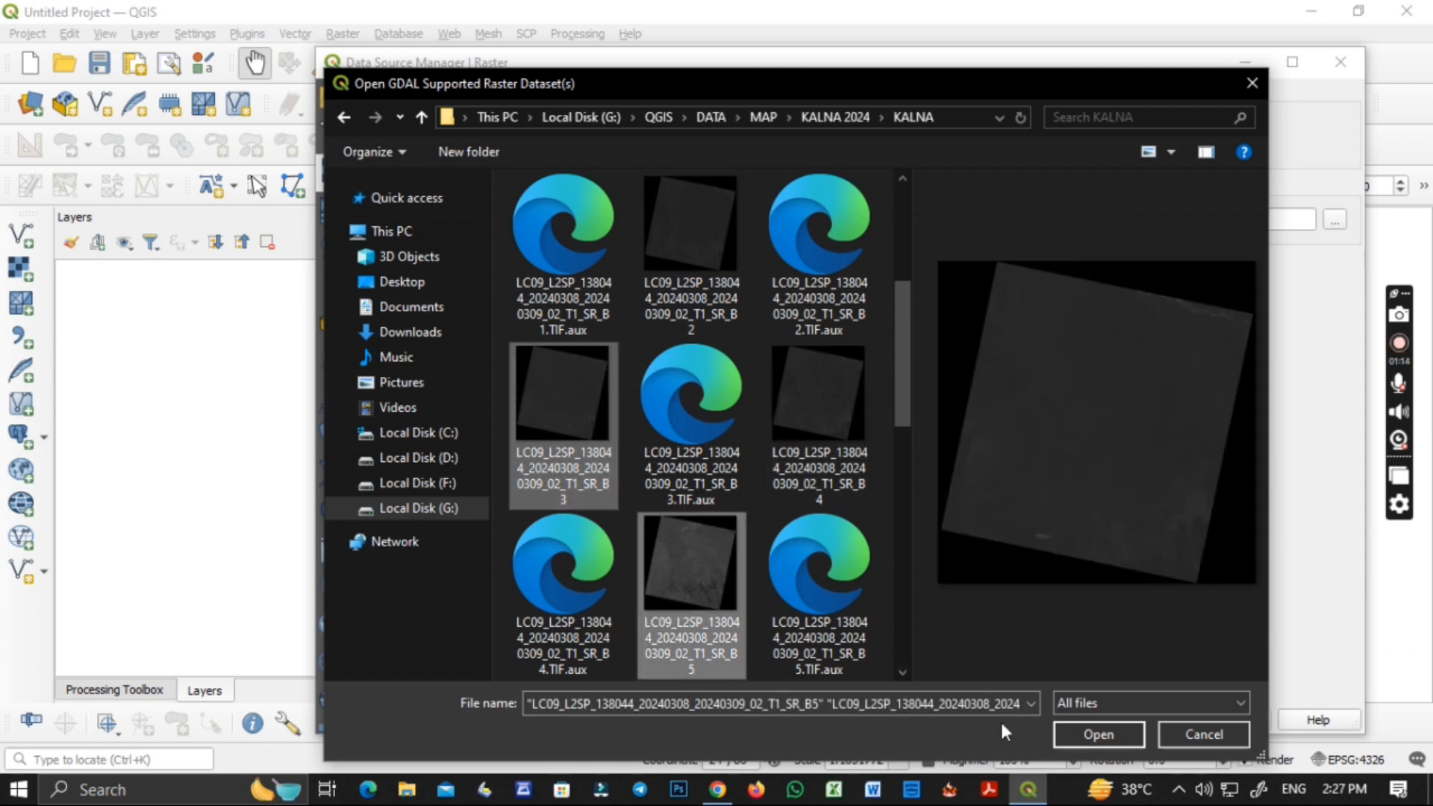
{"action": "left_click", "coordinate": [1066, 732]}
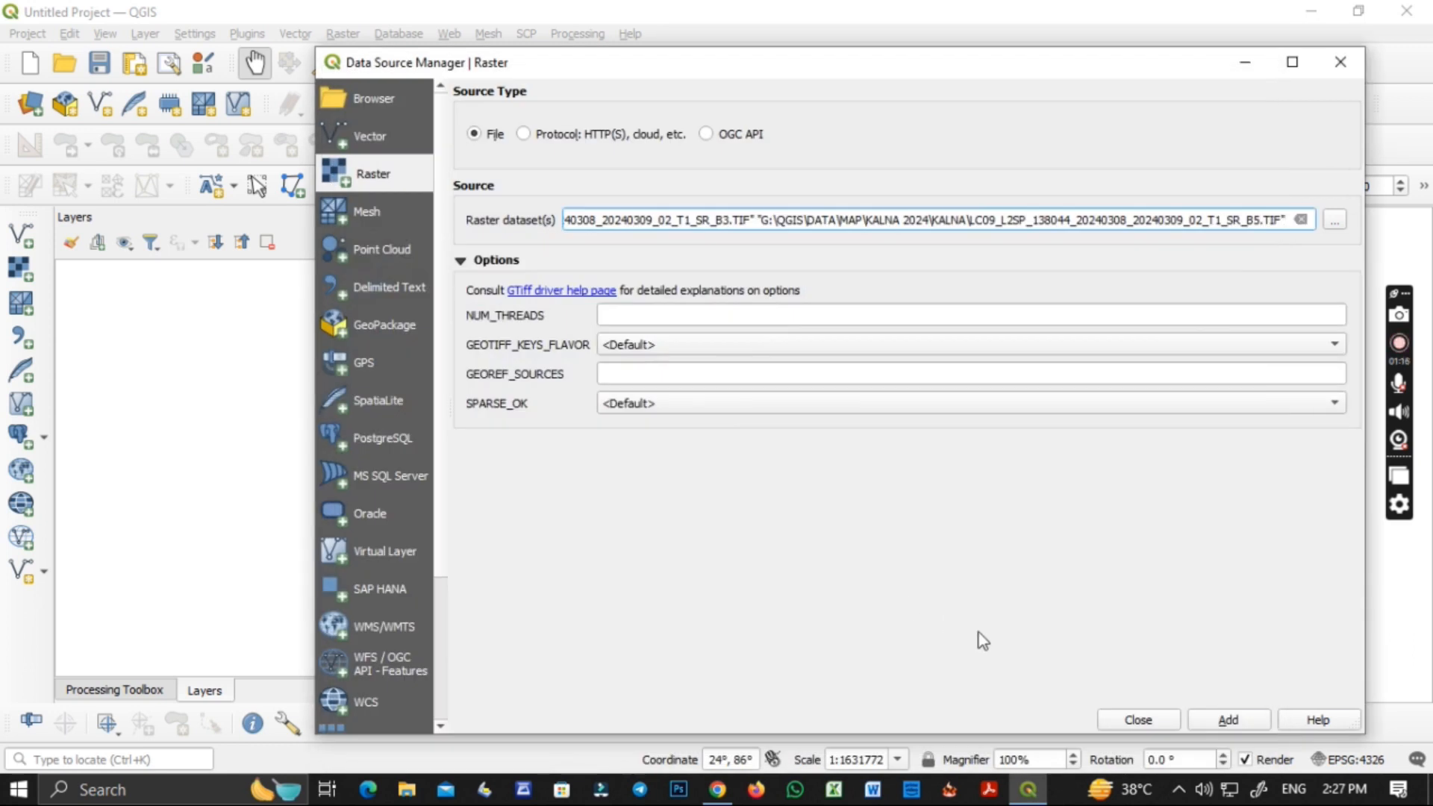
{"action": "left_click", "coordinate": [1218, 721]}
{"action": "left_click", "coordinate": [1139, 720]}
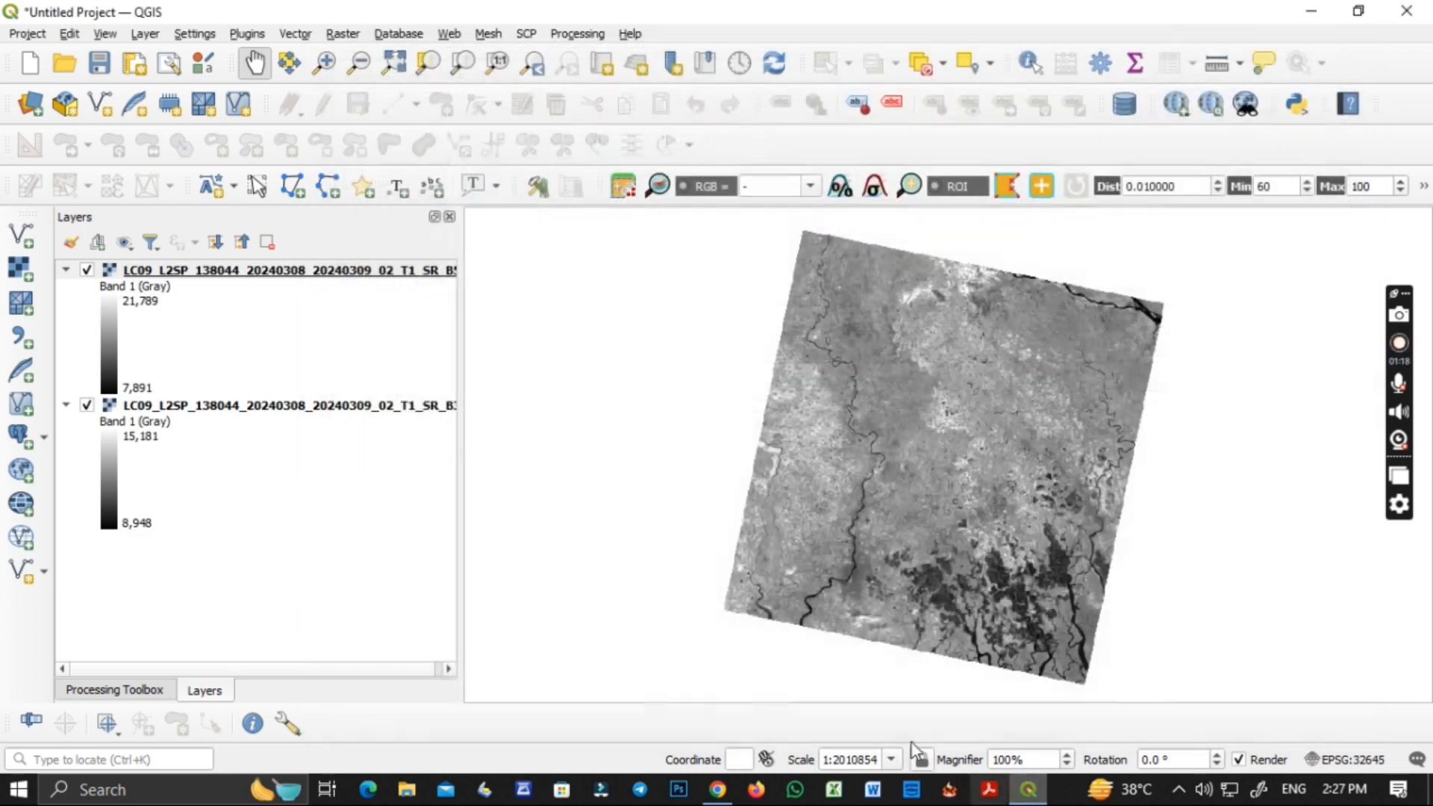
Open the Raster Calculator and enter the NDWI numerator as (SR_B3@1 - SR_B5@1) in parentheses.
{"action": "left_click", "coordinate": [343, 34]}
{"action": "left_click", "coordinate": [374, 52]}
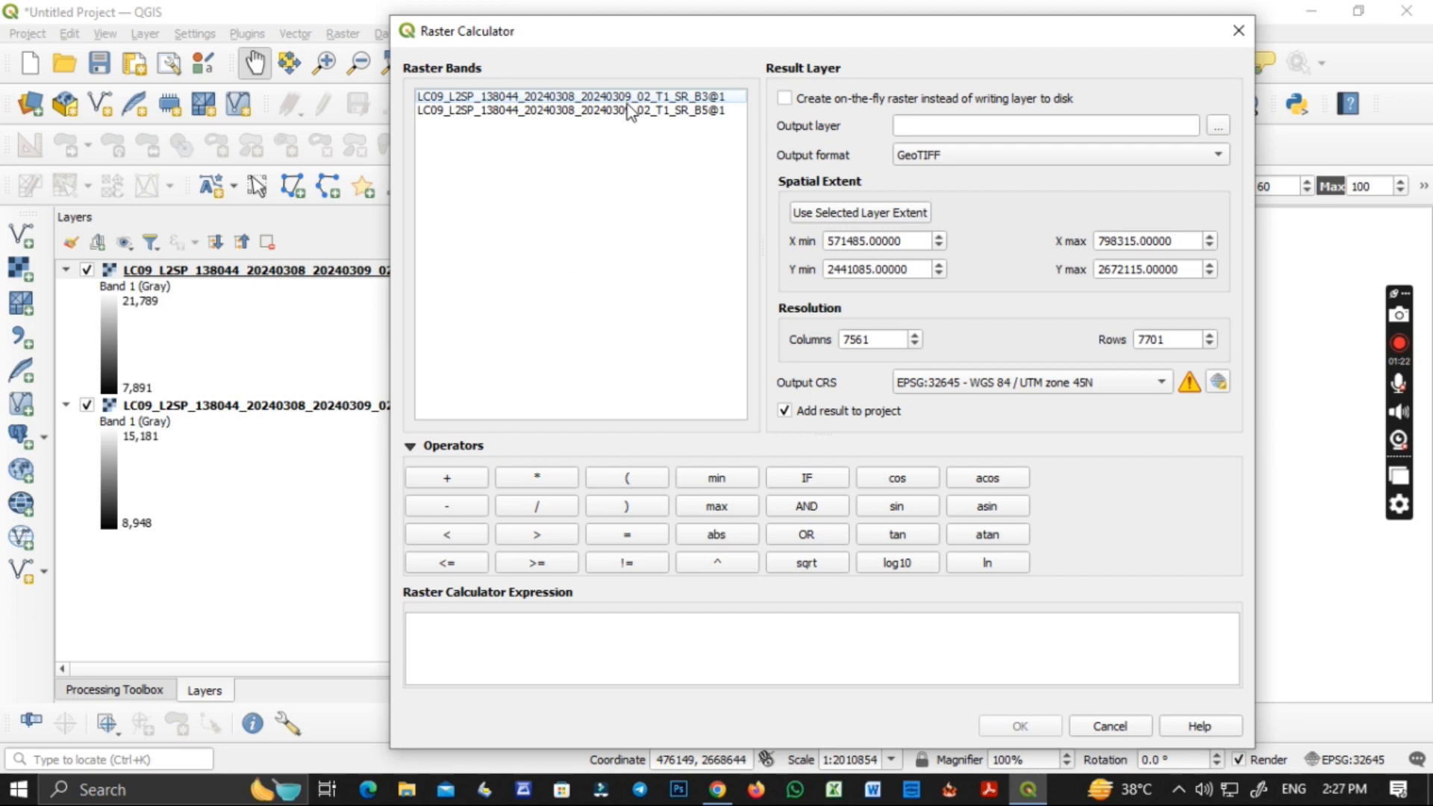
{"action": "left_click", "coordinate": [628, 477]}
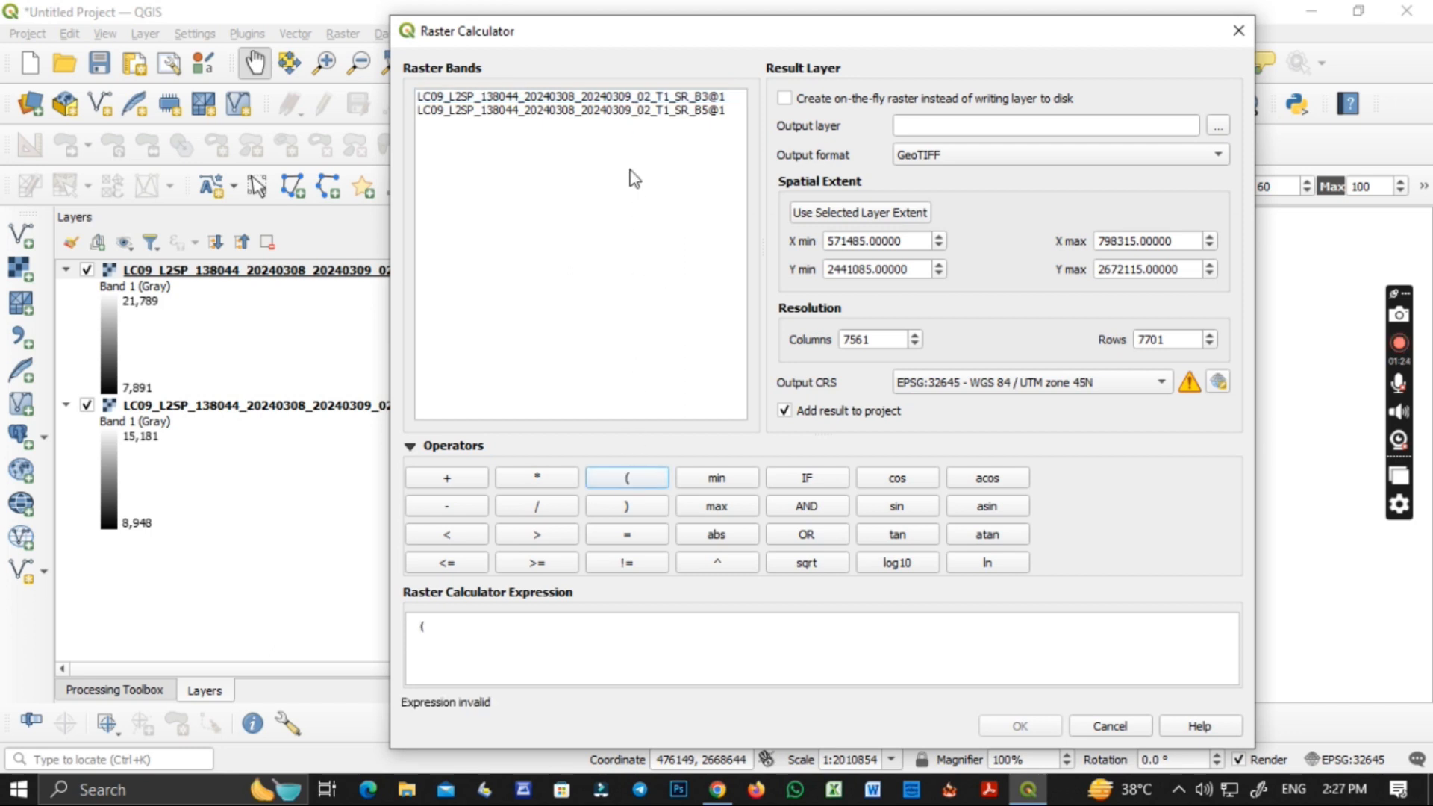
{"action": "double_click", "coordinate": [646, 97]}
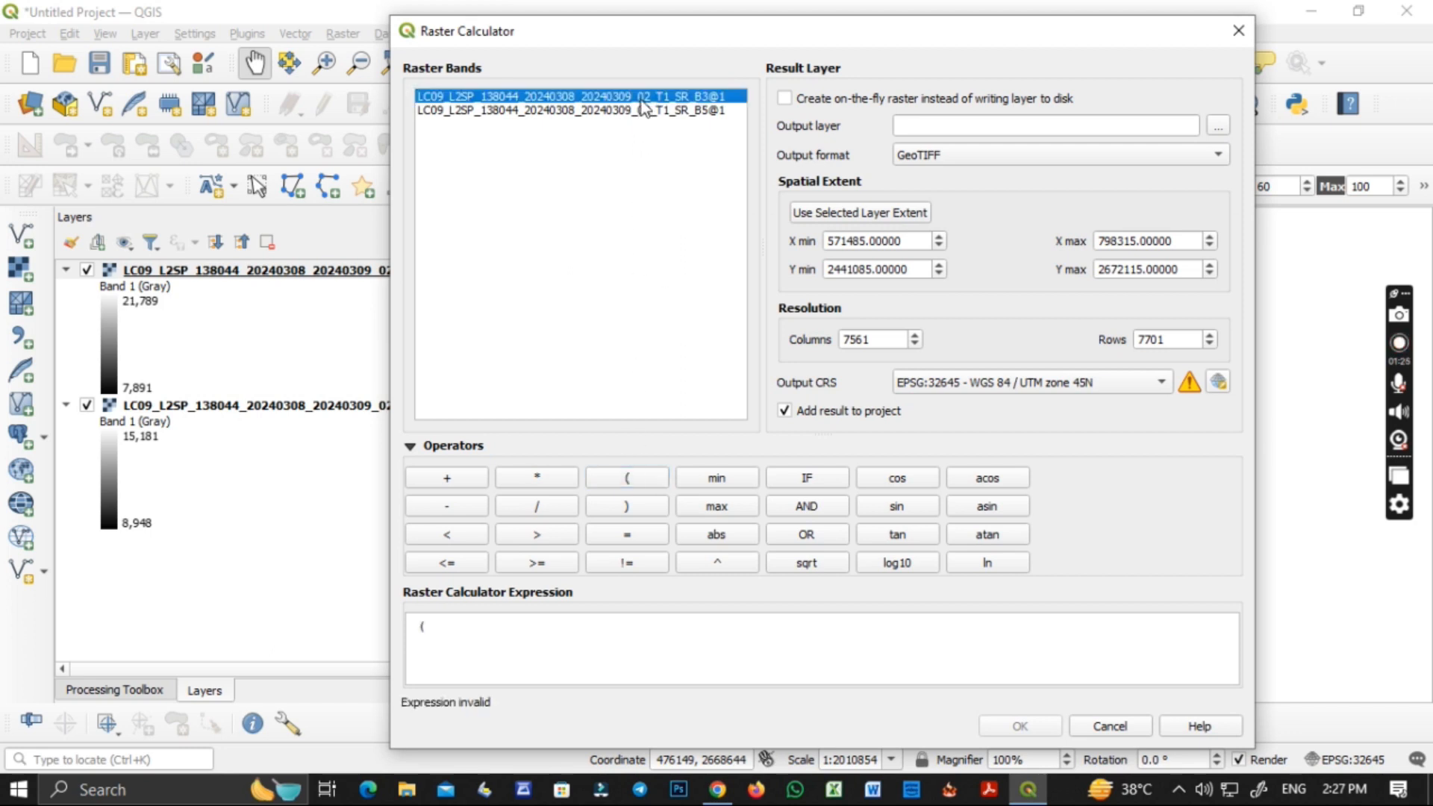
{"action": "left_click", "coordinate": [484, 508]}
{"action": "double_click", "coordinate": [700, 110]}
{"action": "left_click", "coordinate": [627, 506]}
Complete the NDWI expression by dividing the numerator by (SR_B3@1 + SR_B5@1).
{"action": "left_click", "coordinate": [537, 506]}
{"action": "left_click", "coordinate": [627, 477]}
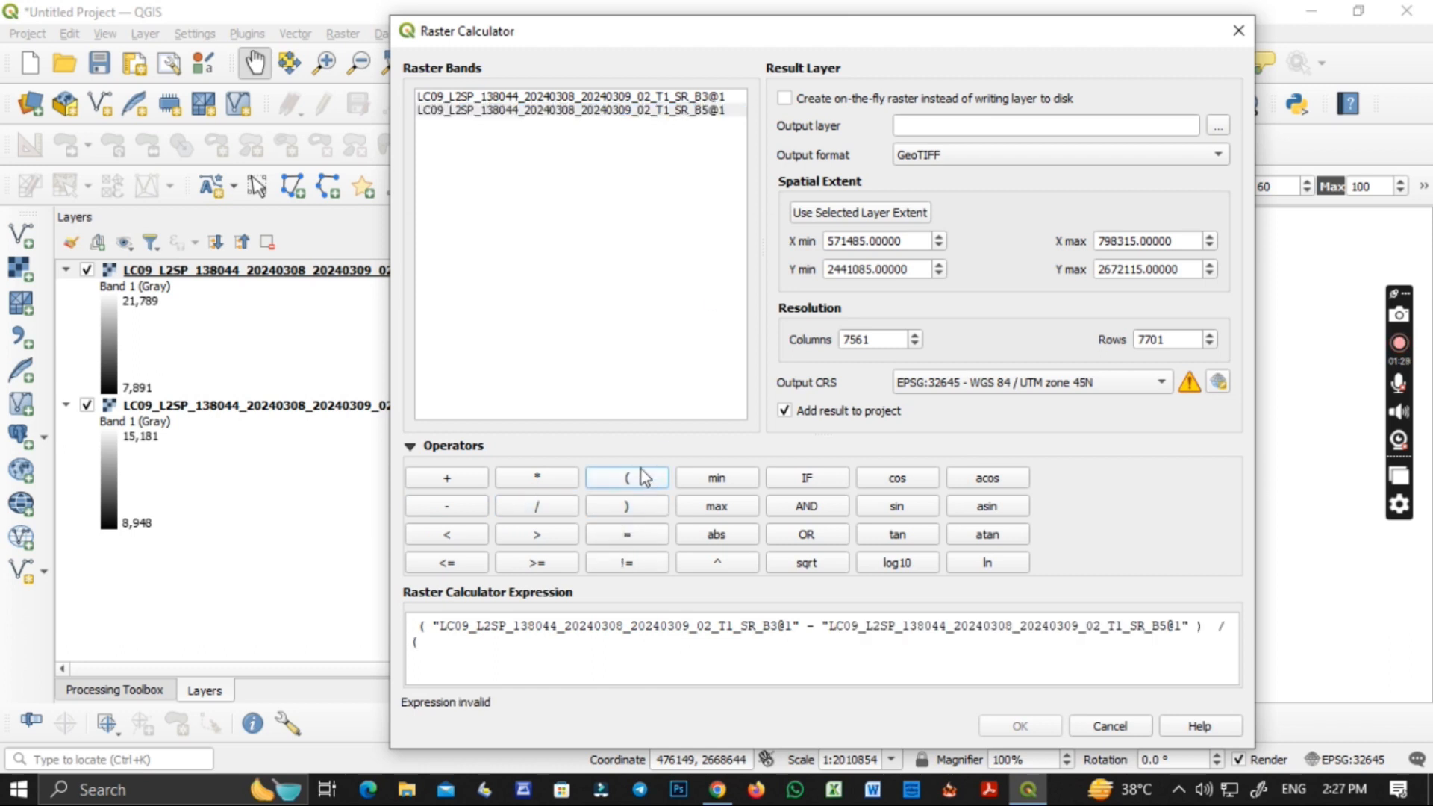
{"action": "double_click", "coordinate": [685, 97]}
{"action": "left_click", "coordinate": [467, 482]}
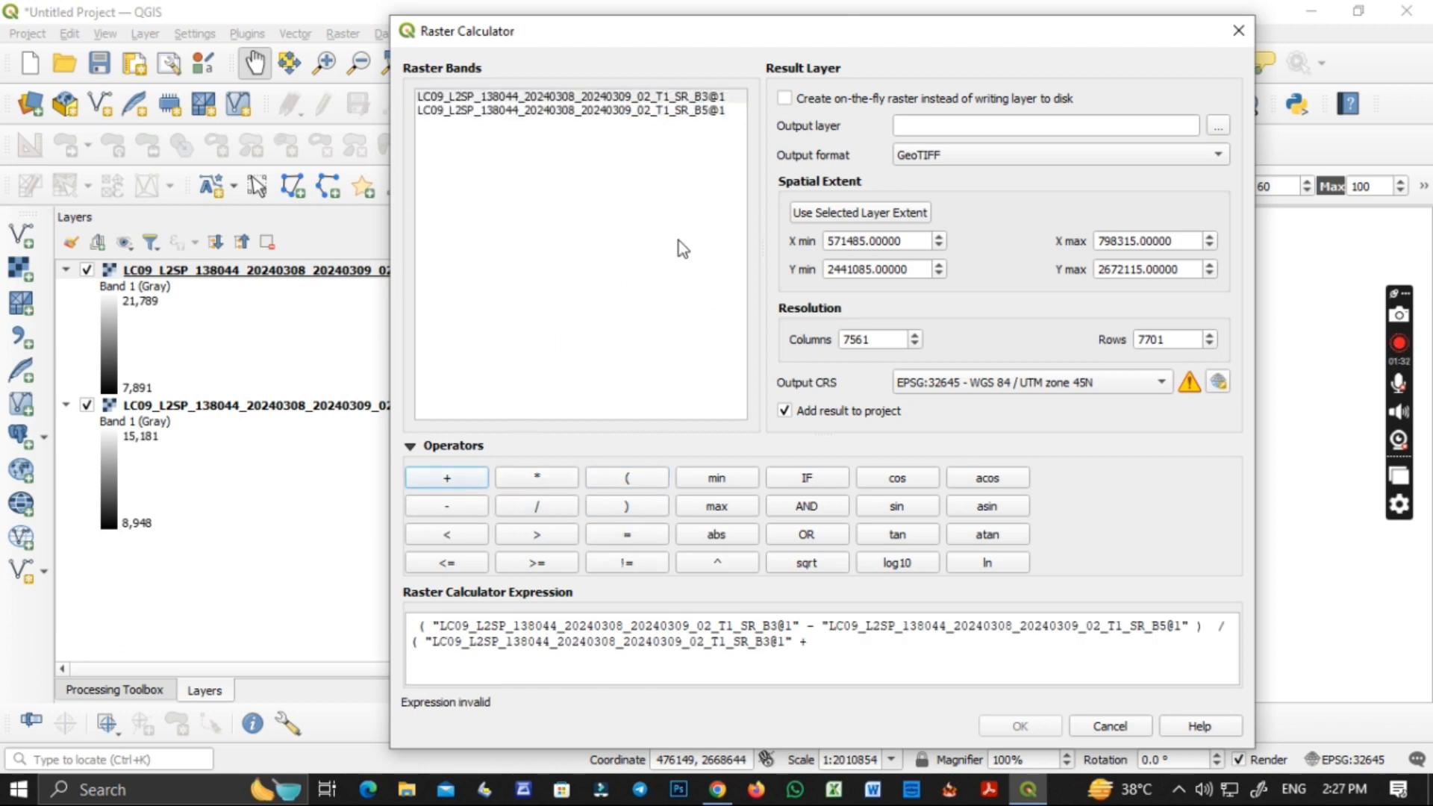
{"action": "double_click", "coordinate": [675, 112]}
{"action": "left_click", "coordinate": [631, 505]}
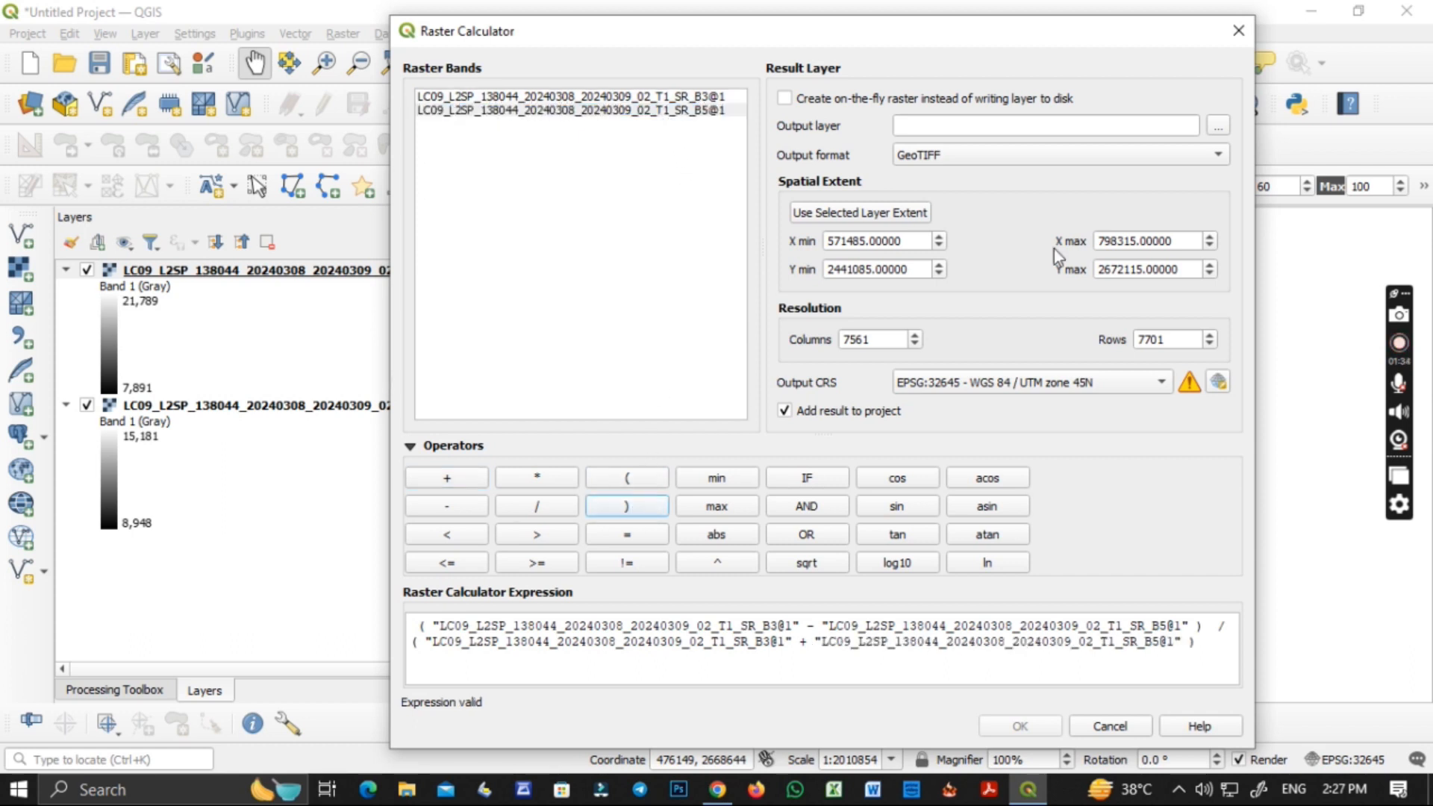
Create a folder named NDWI_2024 inside the NDWI folder while choosing the output layer location.
{"action": "left_click", "coordinate": [1215, 128]}
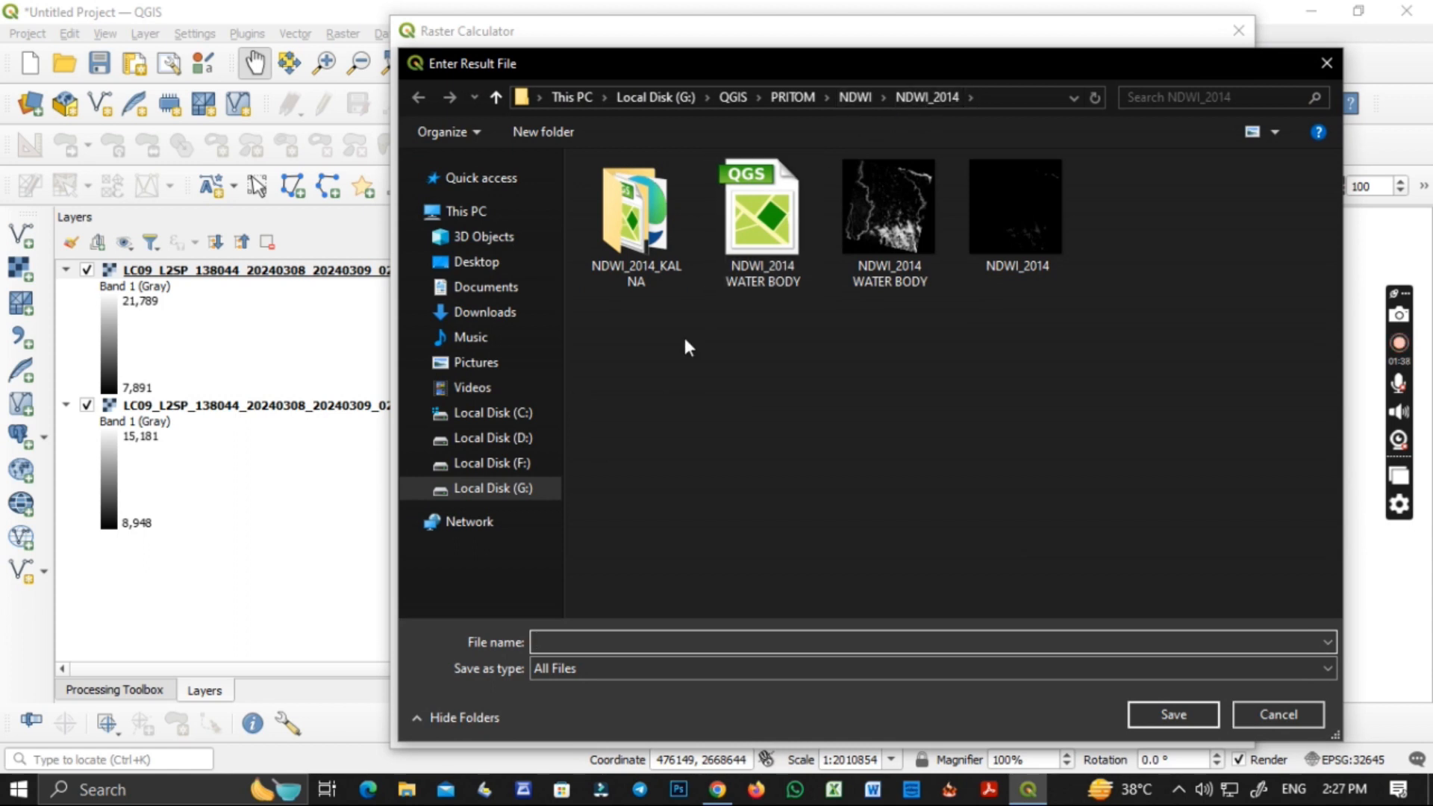
{"action": "left_click", "coordinate": [851, 97]}
{"action": "right_click", "coordinate": [652, 298]}
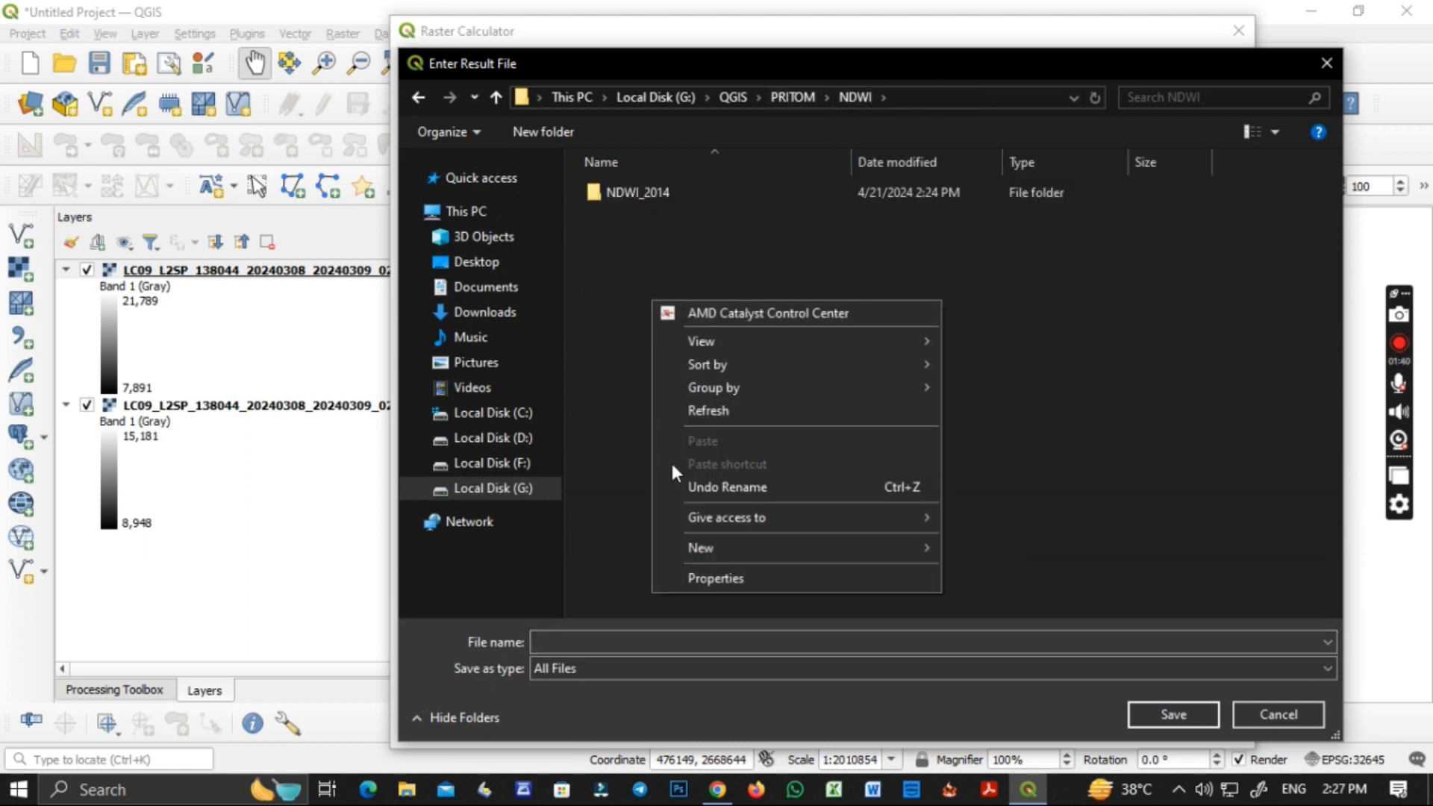
{"action": "mouse_move", "coordinate": [839, 553]}
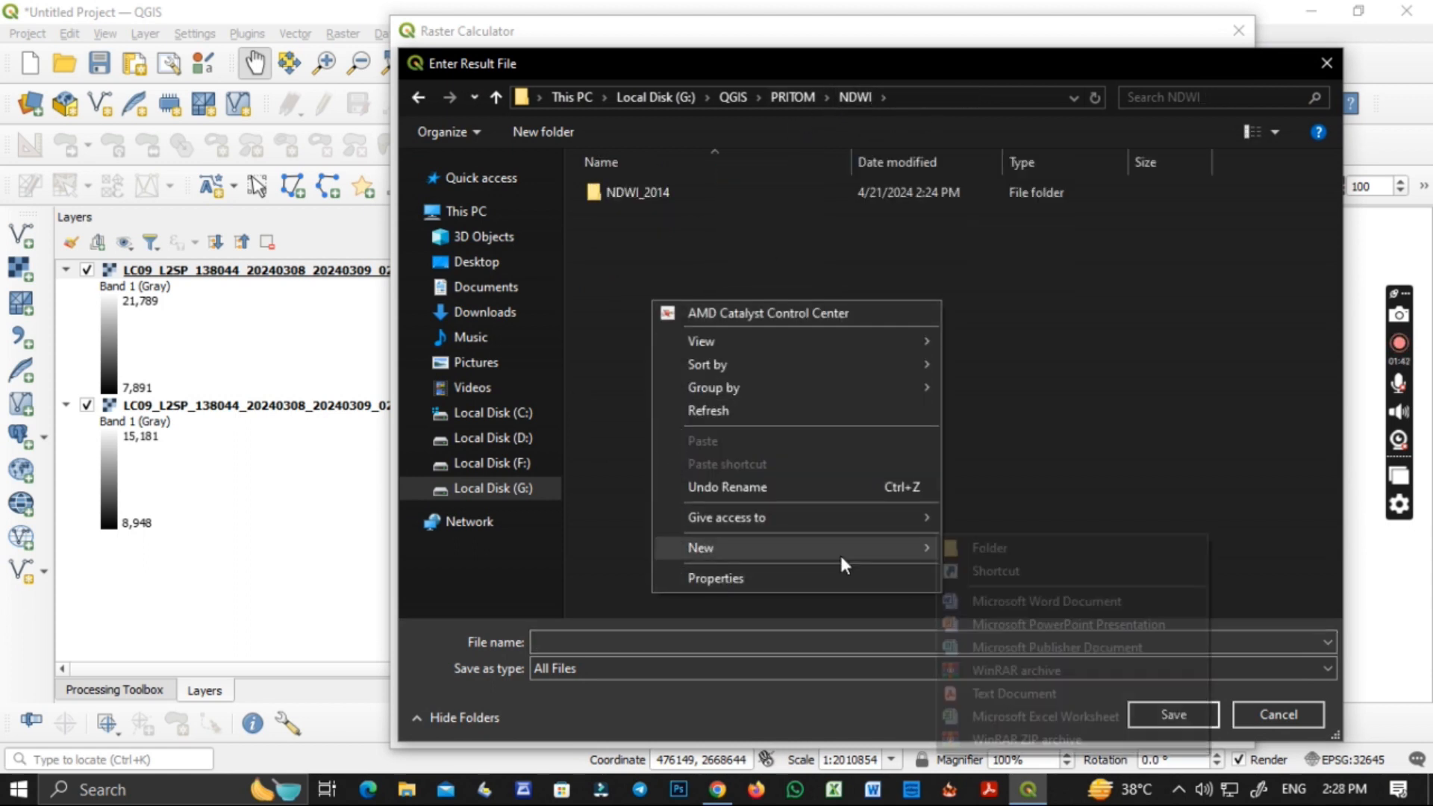
{"action": "left_click", "coordinate": [992, 546]}
{"action": "type", "text": "ND"}
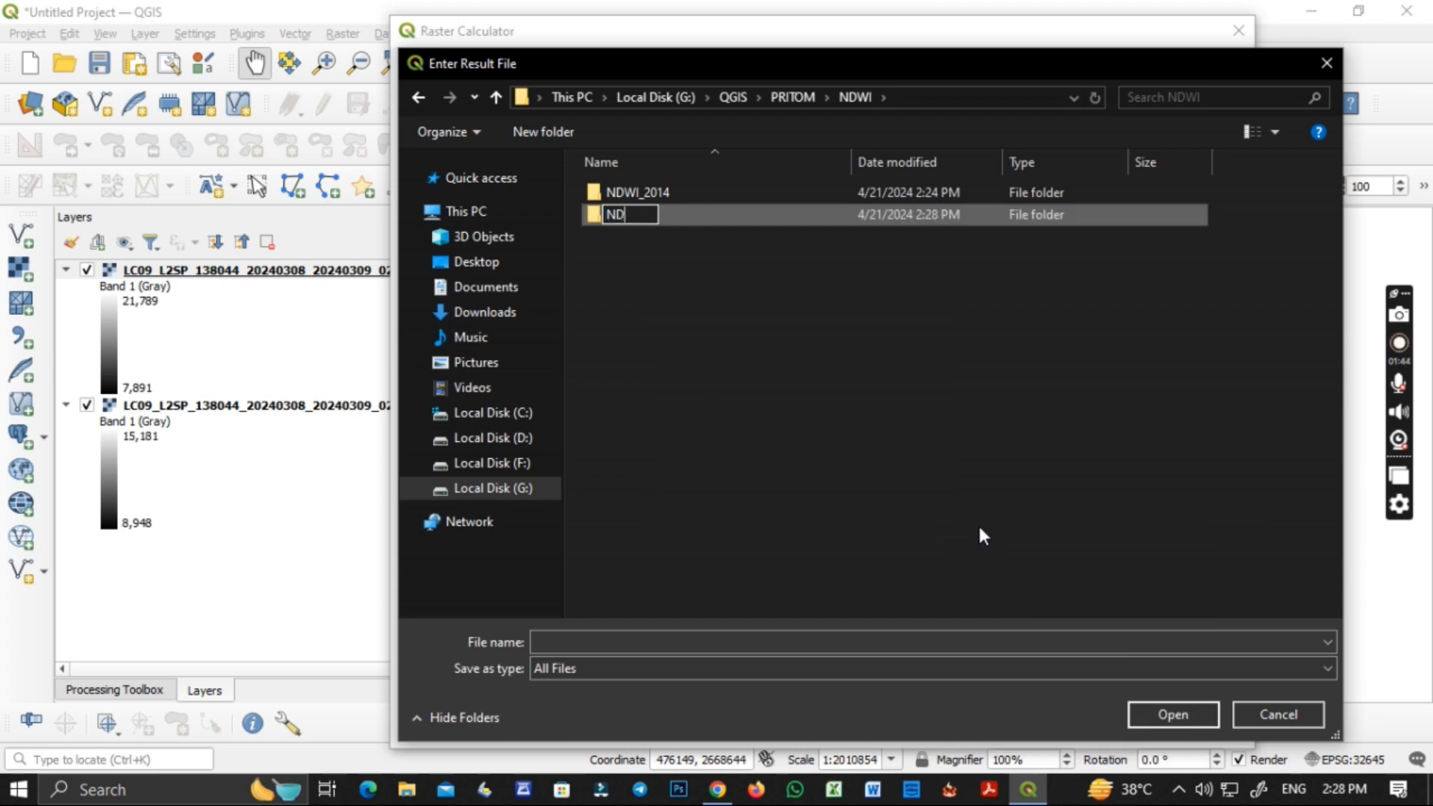
{"action": "type", "text": "WI_2024"}
{"action": "key", "text": "Return"}
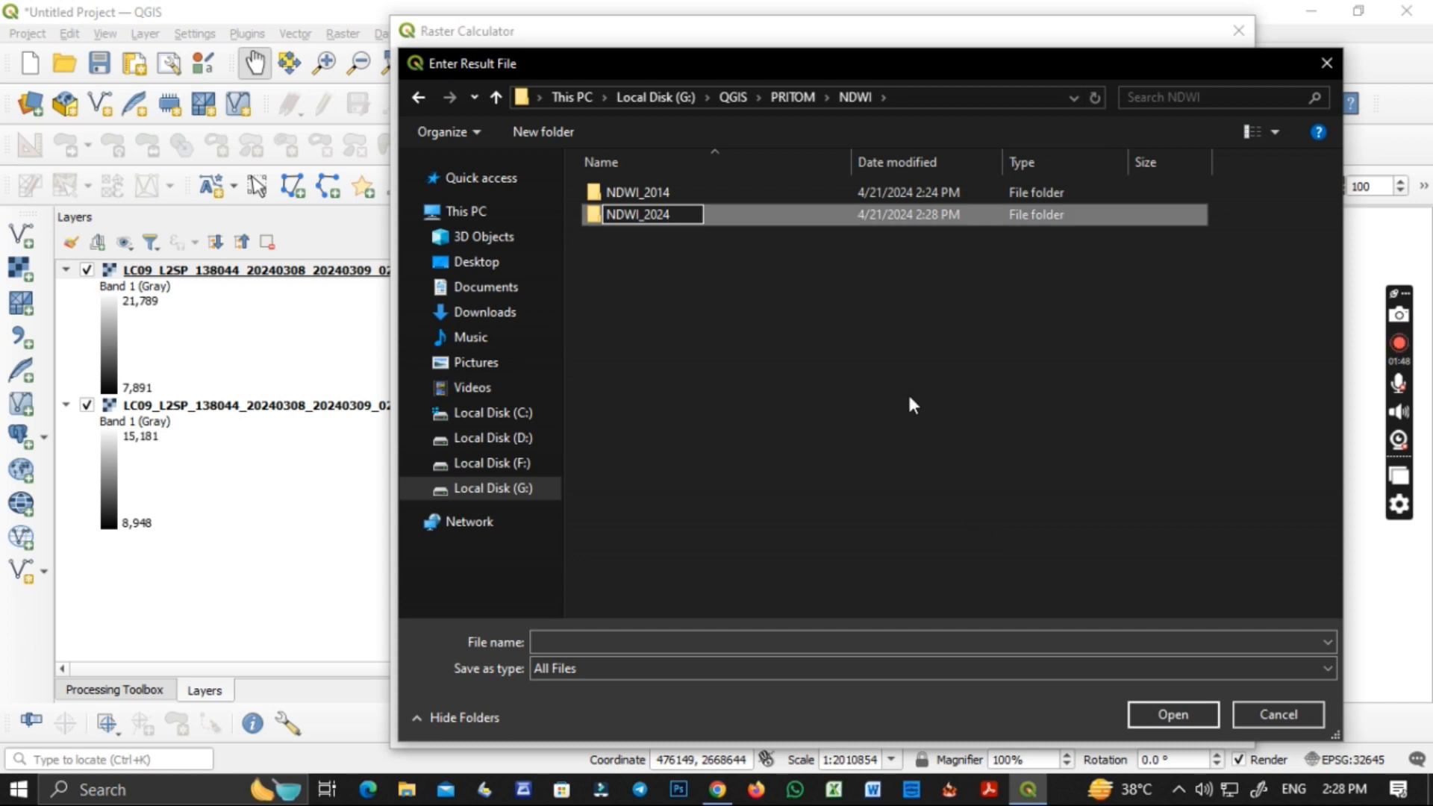
Set the output file to NDWI_2024 in the NDWI_2024 folder and run the raster calculation.
{"action": "double_click", "coordinate": [662, 226]}
{"action": "left_click", "coordinate": [617, 639]}
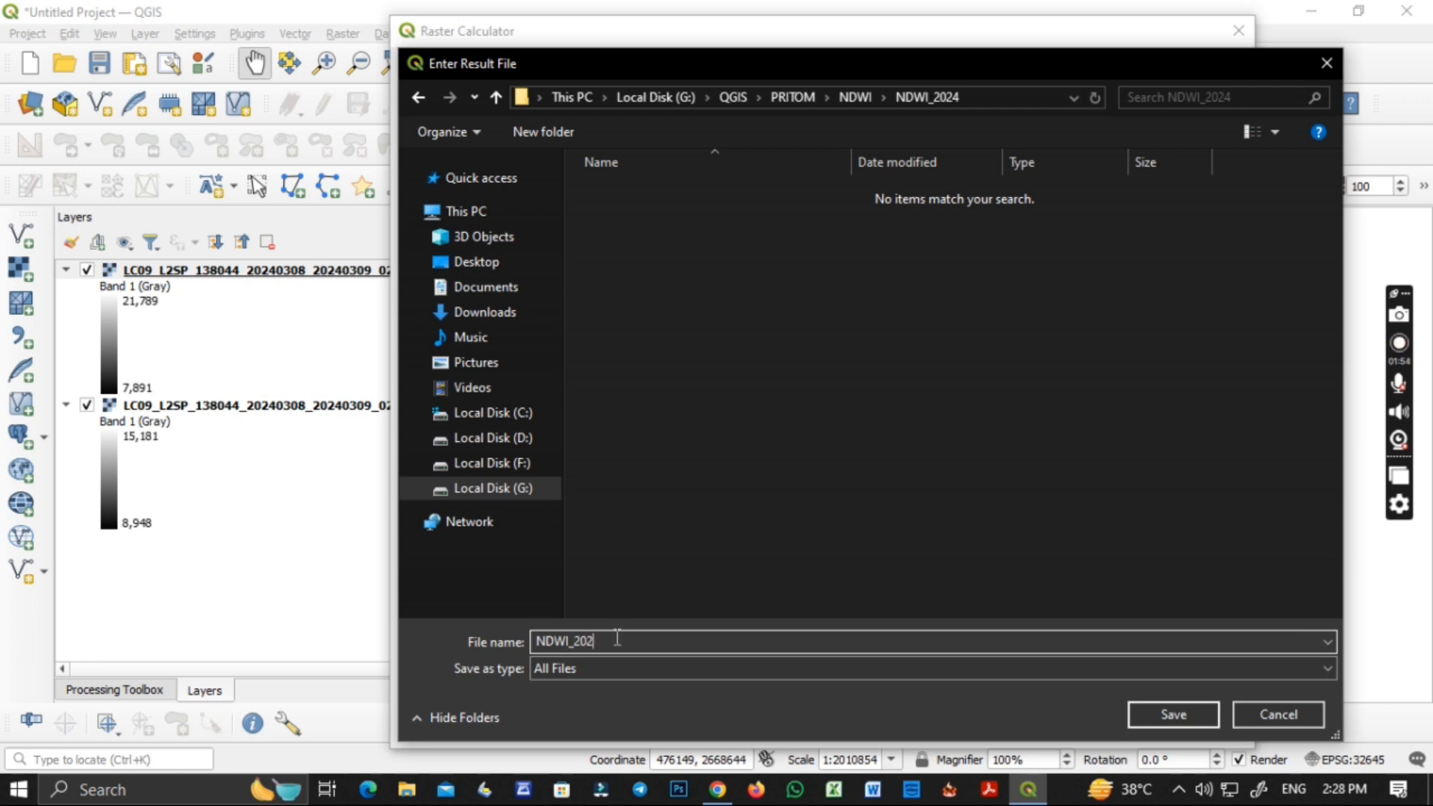
{"action": "left_click", "coordinate": [1161, 709]}
{"action": "left_click", "coordinate": [1020, 727]}
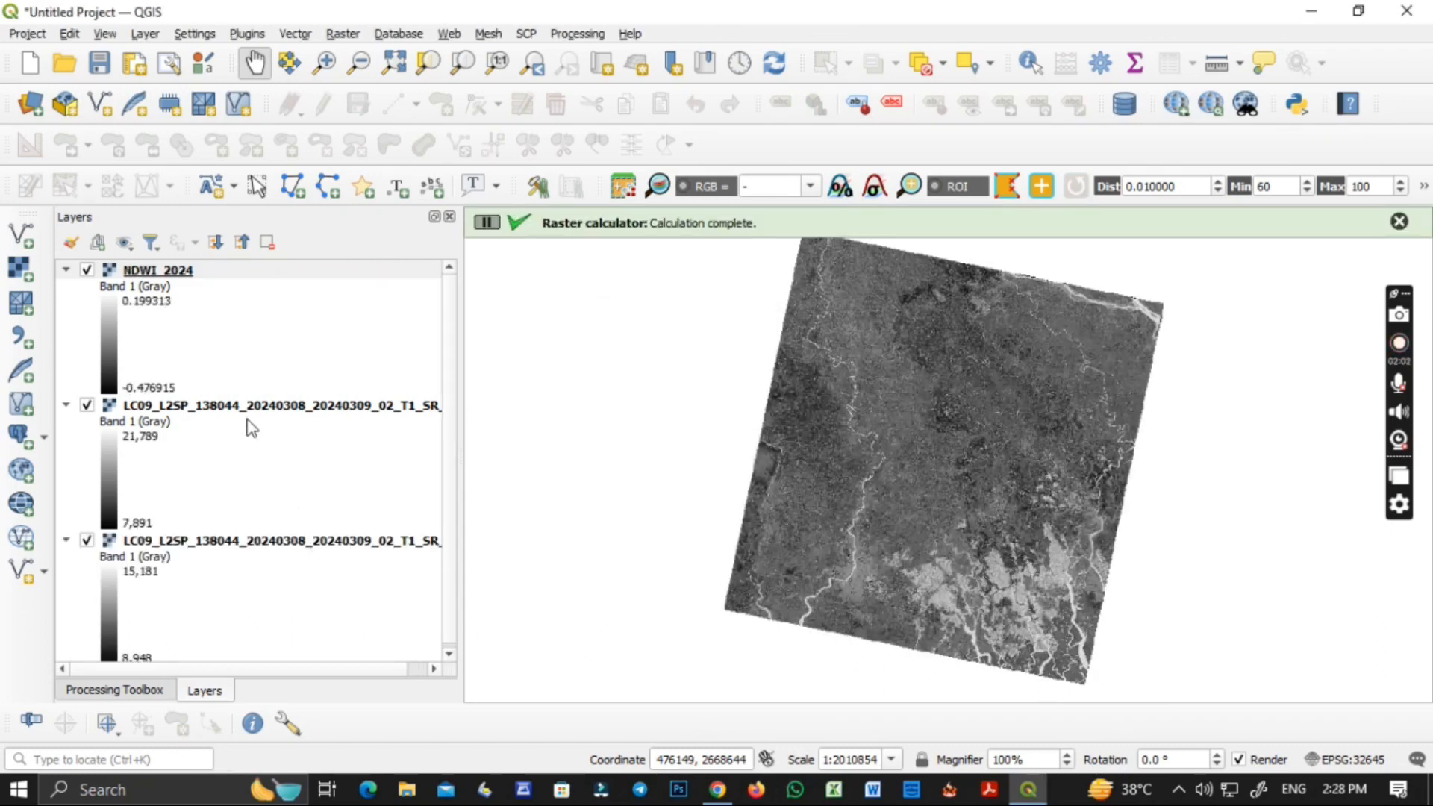
Remove the two Landsat band layers SR_B5 and SR_B3 from the project.
{"action": "left_click", "coordinate": [246, 407]}
{"action": "left_click", "coordinate": [239, 547], "text": "ctrl"}
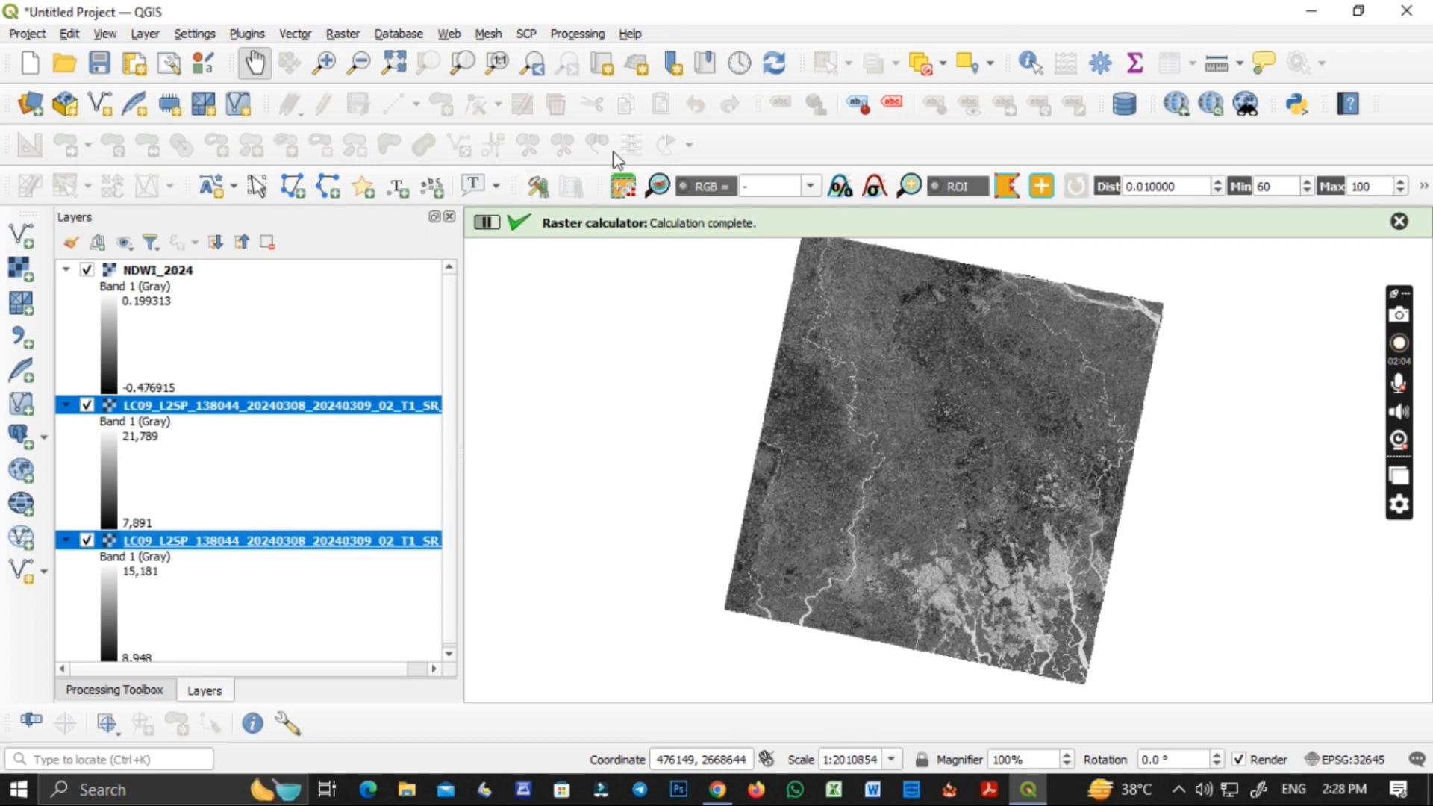
{"action": "left_click", "coordinate": [278, 240]}
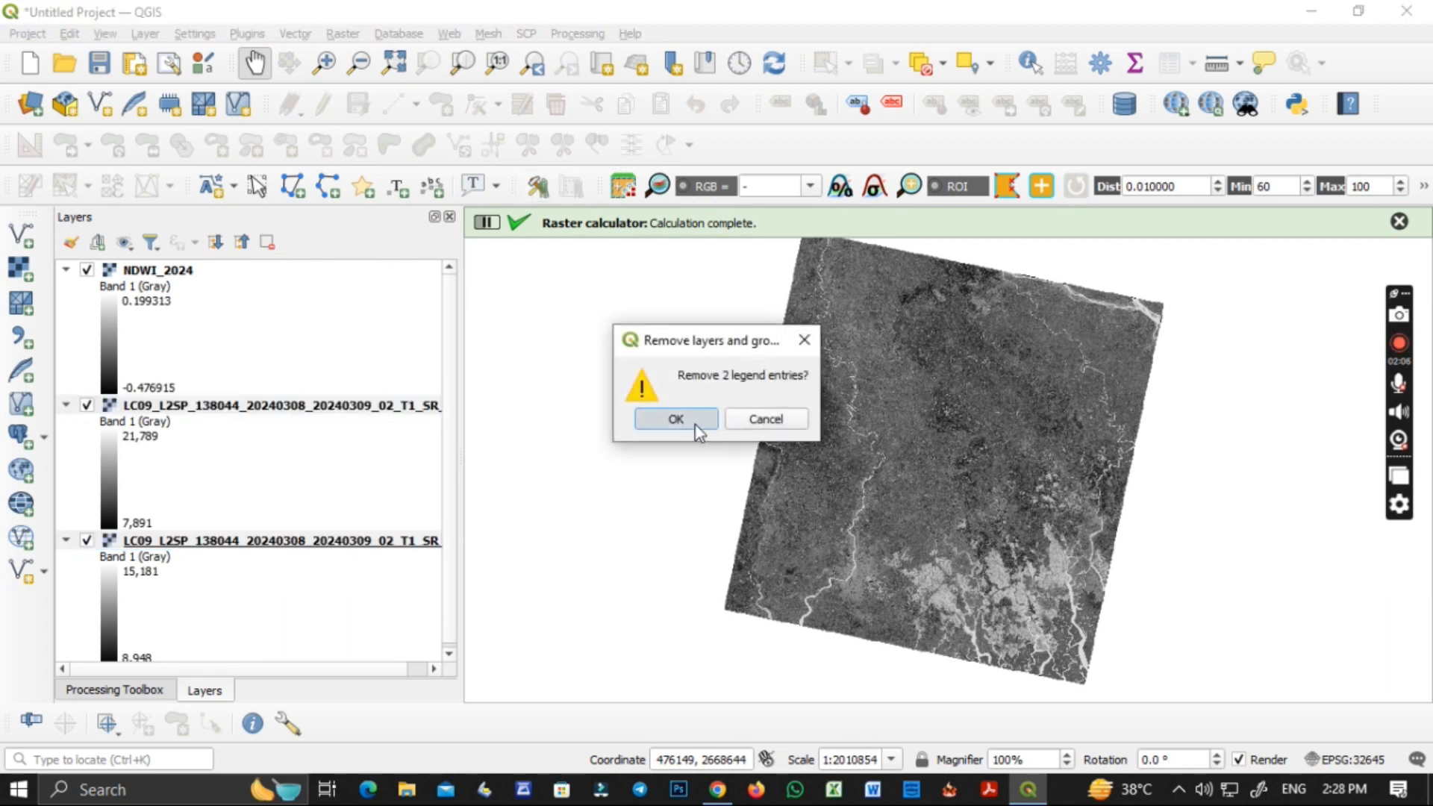
{"action": "left_click", "coordinate": [693, 425]}
Enter the Raster Calculator expression "NDWI_2024@1" > 0 to isolate the water pixels.
{"action": "left_click", "coordinate": [347, 33]}
{"action": "left_click", "coordinate": [345, 33]}
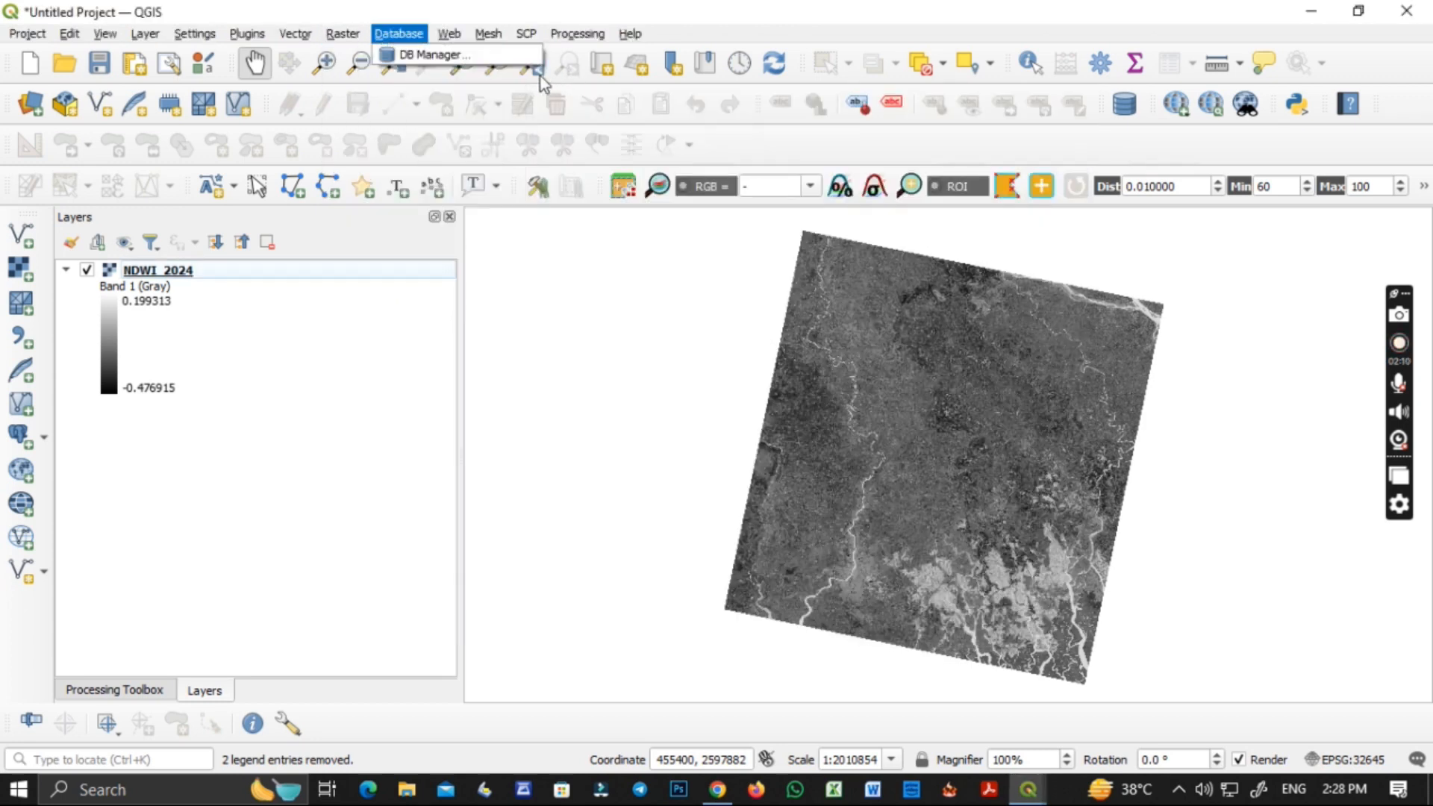
{"action": "left_click", "coordinate": [388, 54]}
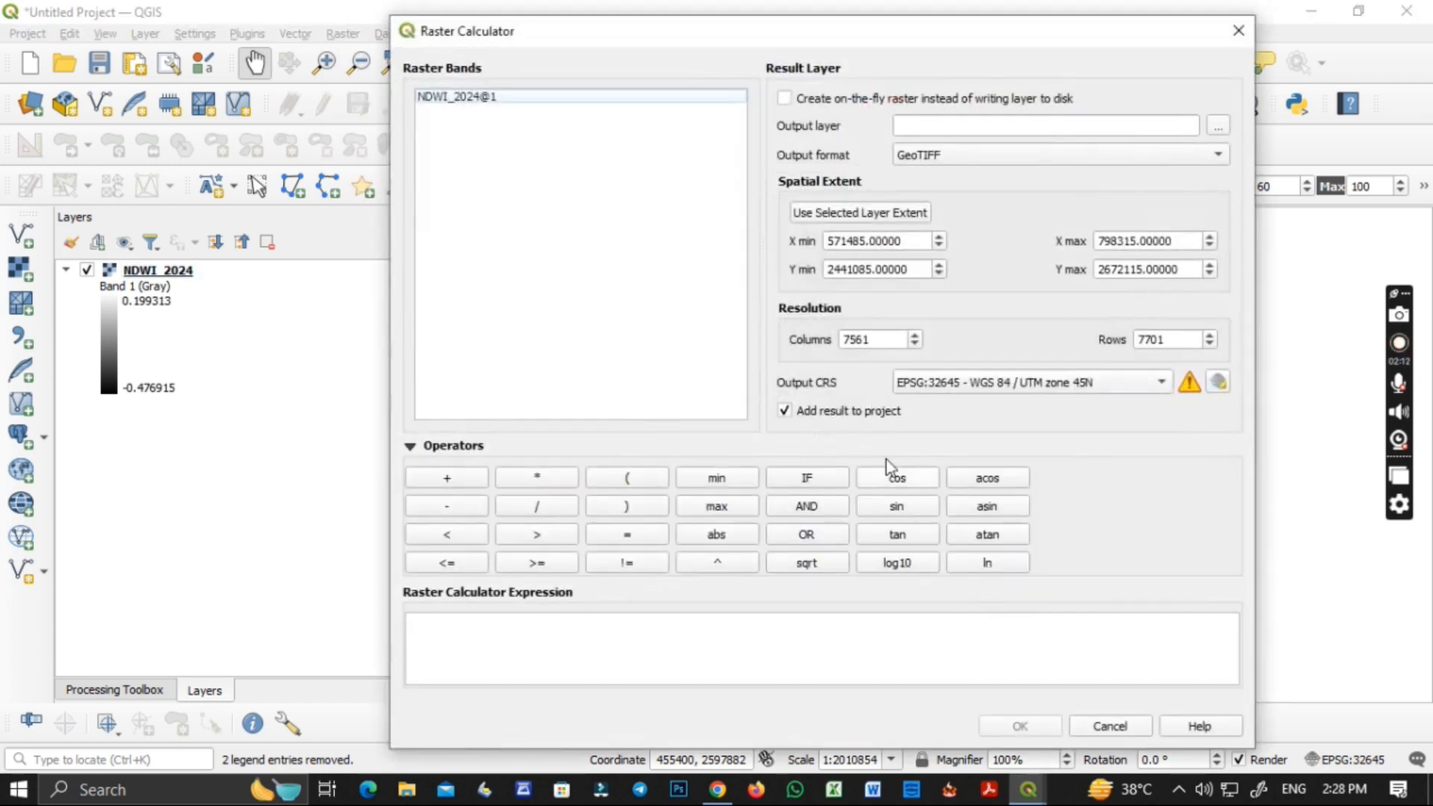
{"action": "double_click", "coordinate": [522, 100]}
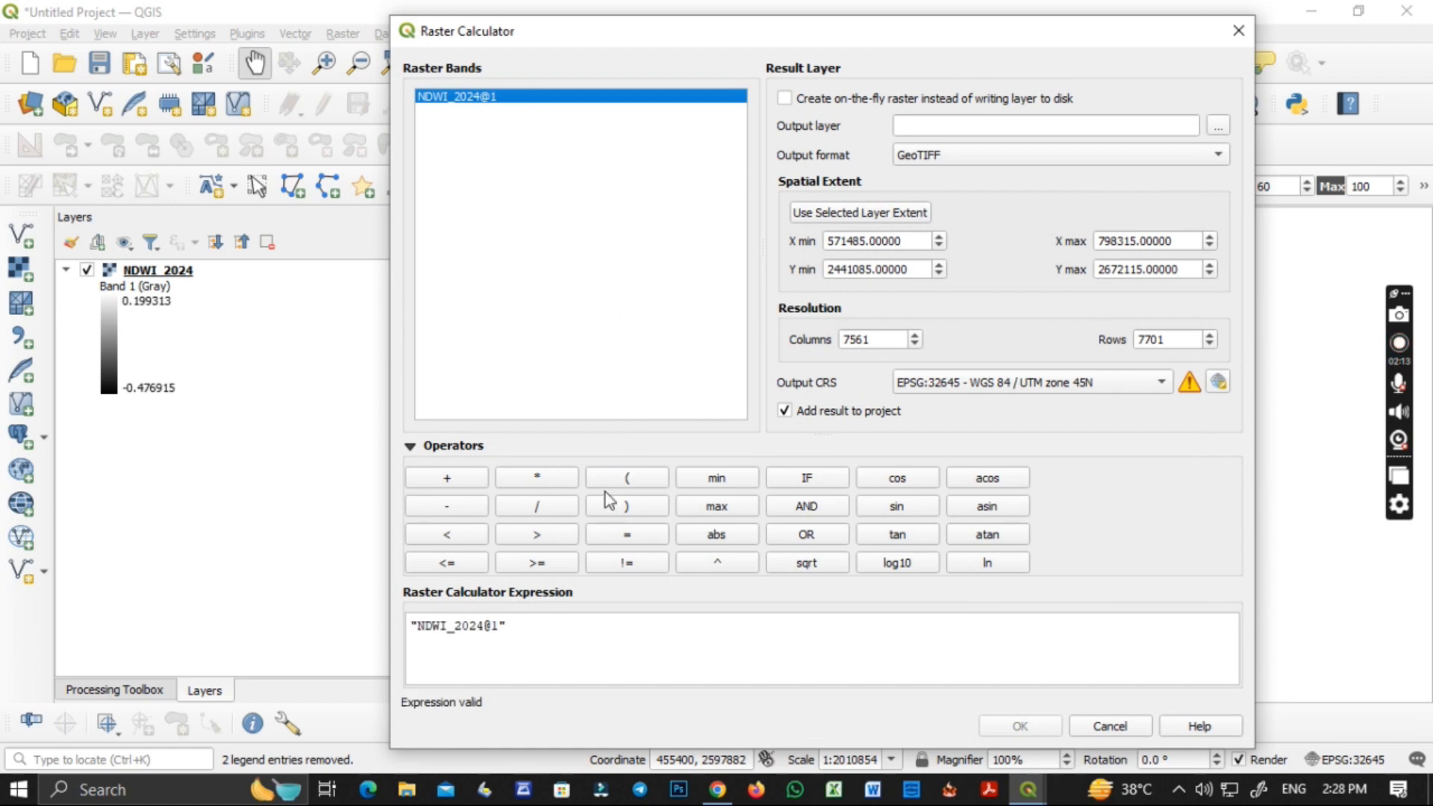
{"action": "left_click", "coordinate": [562, 536]}
{"action": "left_click", "coordinate": [563, 633]}
{"action": "type", "text": "0"}
Set the output file to NDWI_2024_WATER BODY in the NDWI_2024 folder and run the raster calculation.
{"action": "left_click", "coordinate": [1220, 124]}
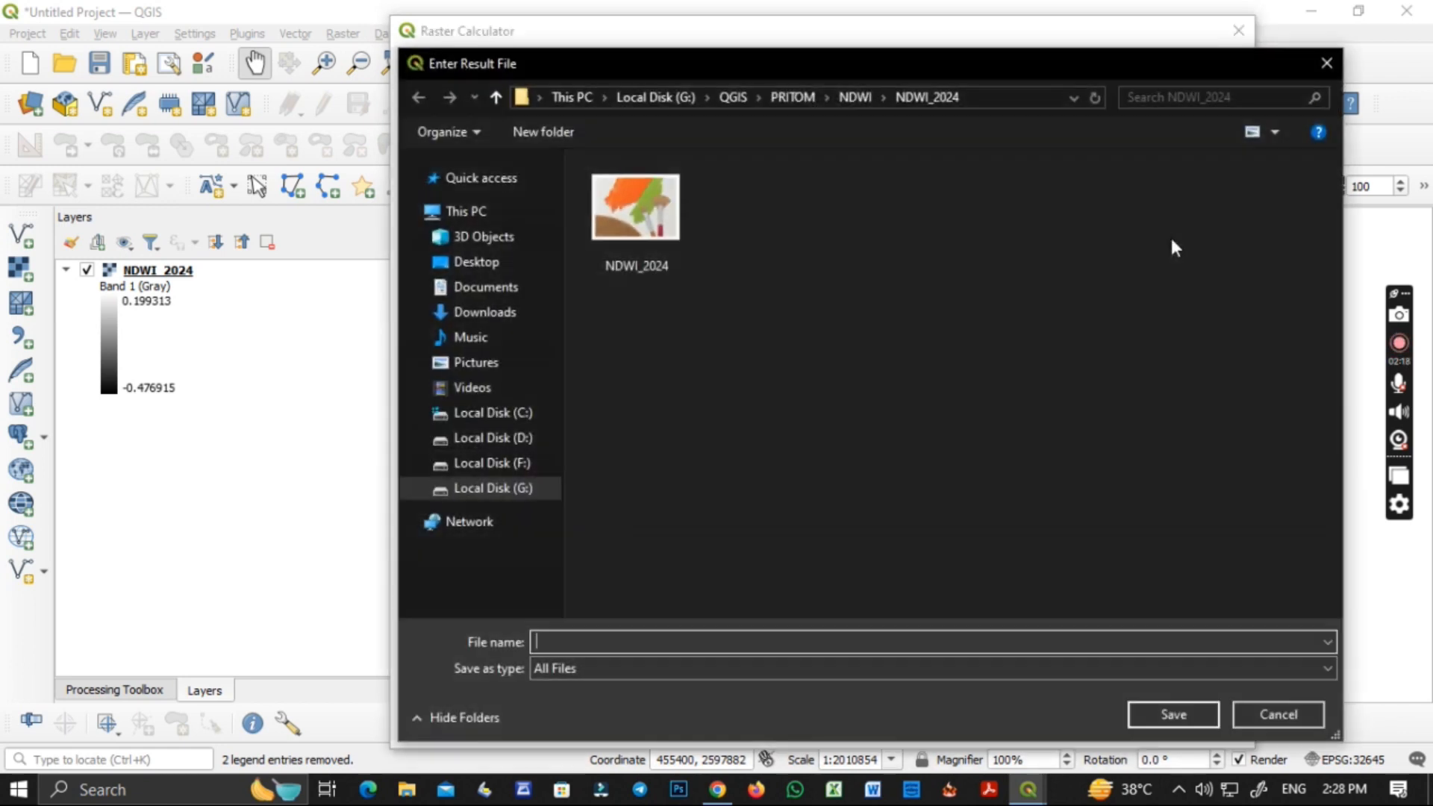
{"action": "left_click", "coordinate": [853, 99]}
{"action": "double_click", "coordinate": [642, 210]}
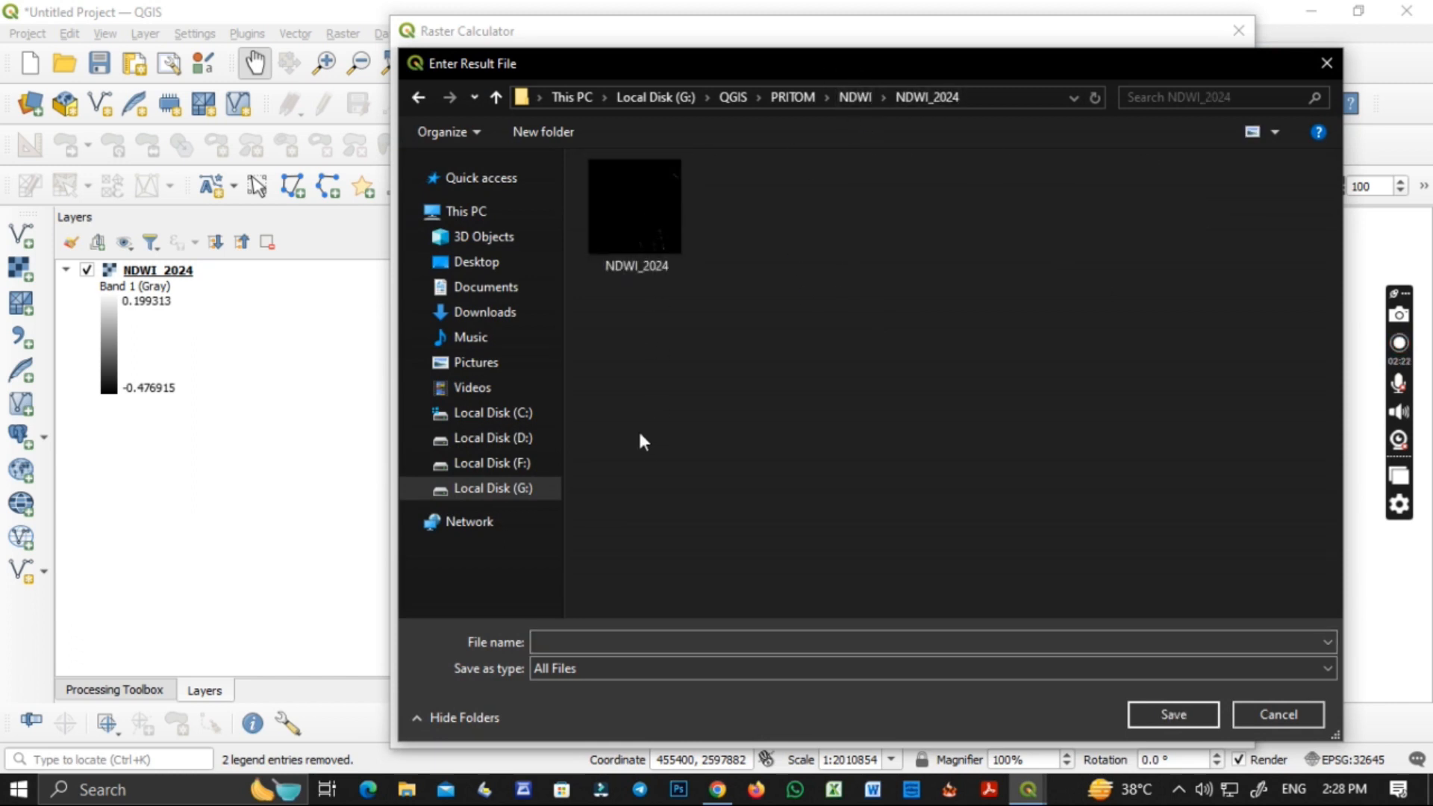
{"action": "left_click", "coordinate": [608, 640]}
{"action": "type", "text": "NDWI"}
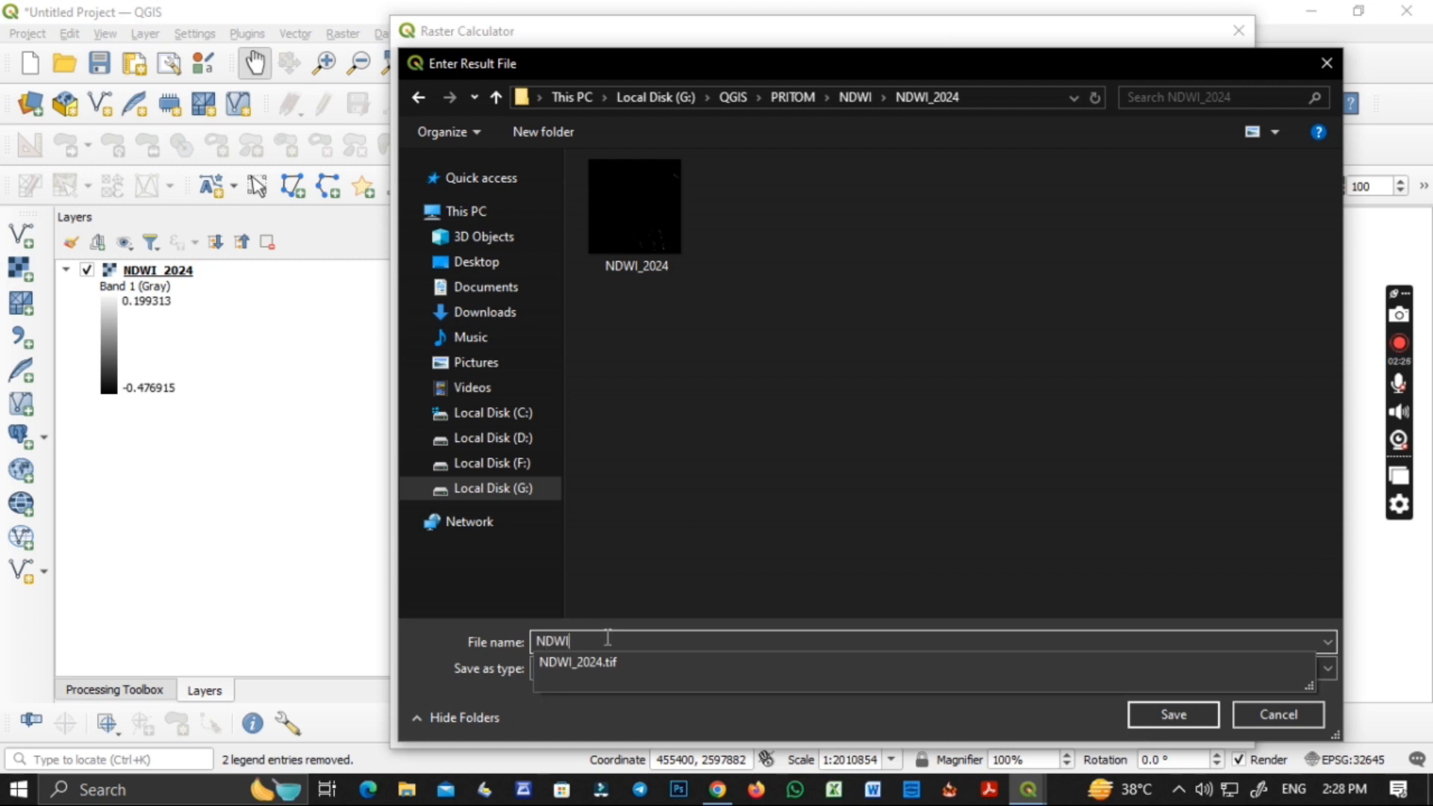
{"action": "type", "text": "_2024_WATER BODY"}
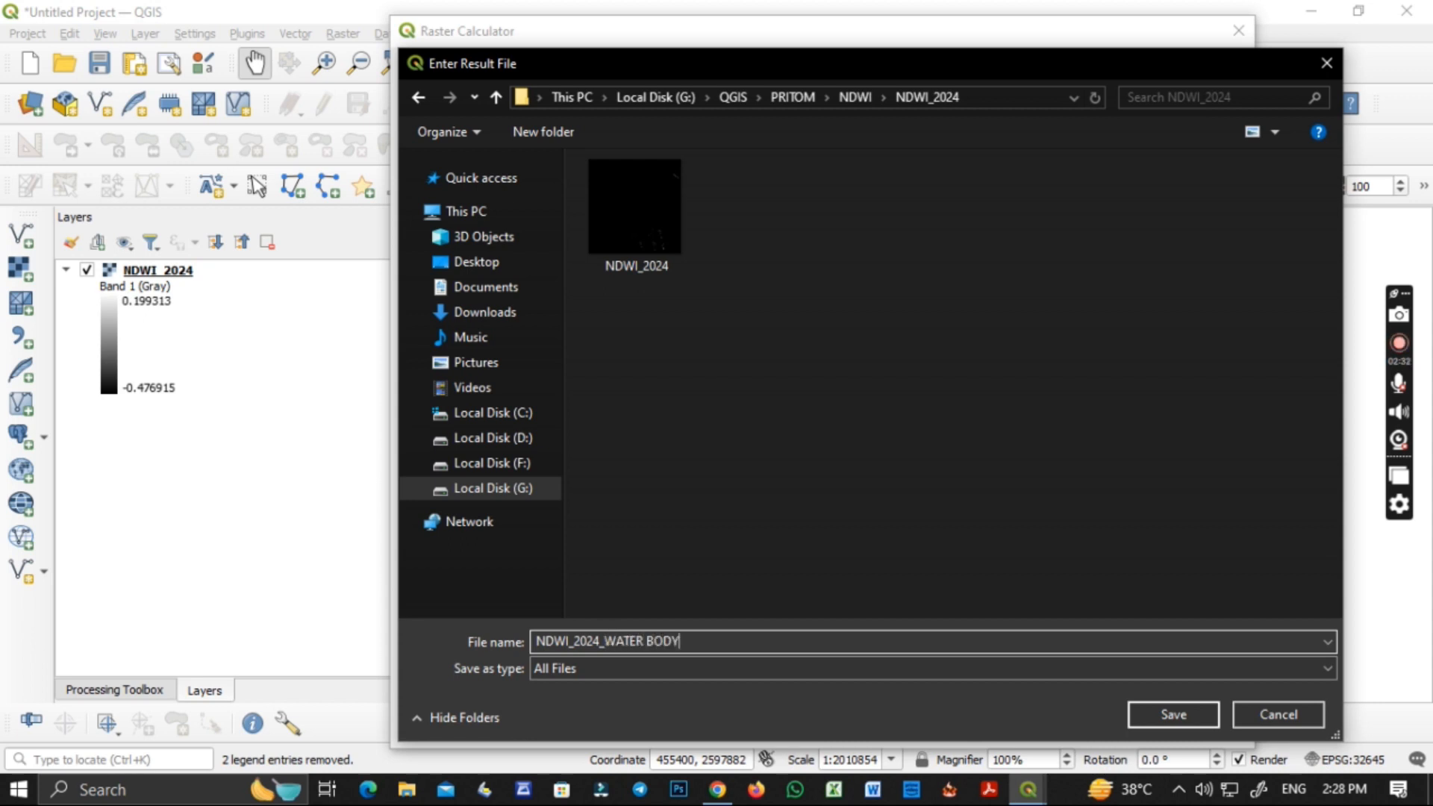
{"action": "left_click", "coordinate": [1188, 710]}
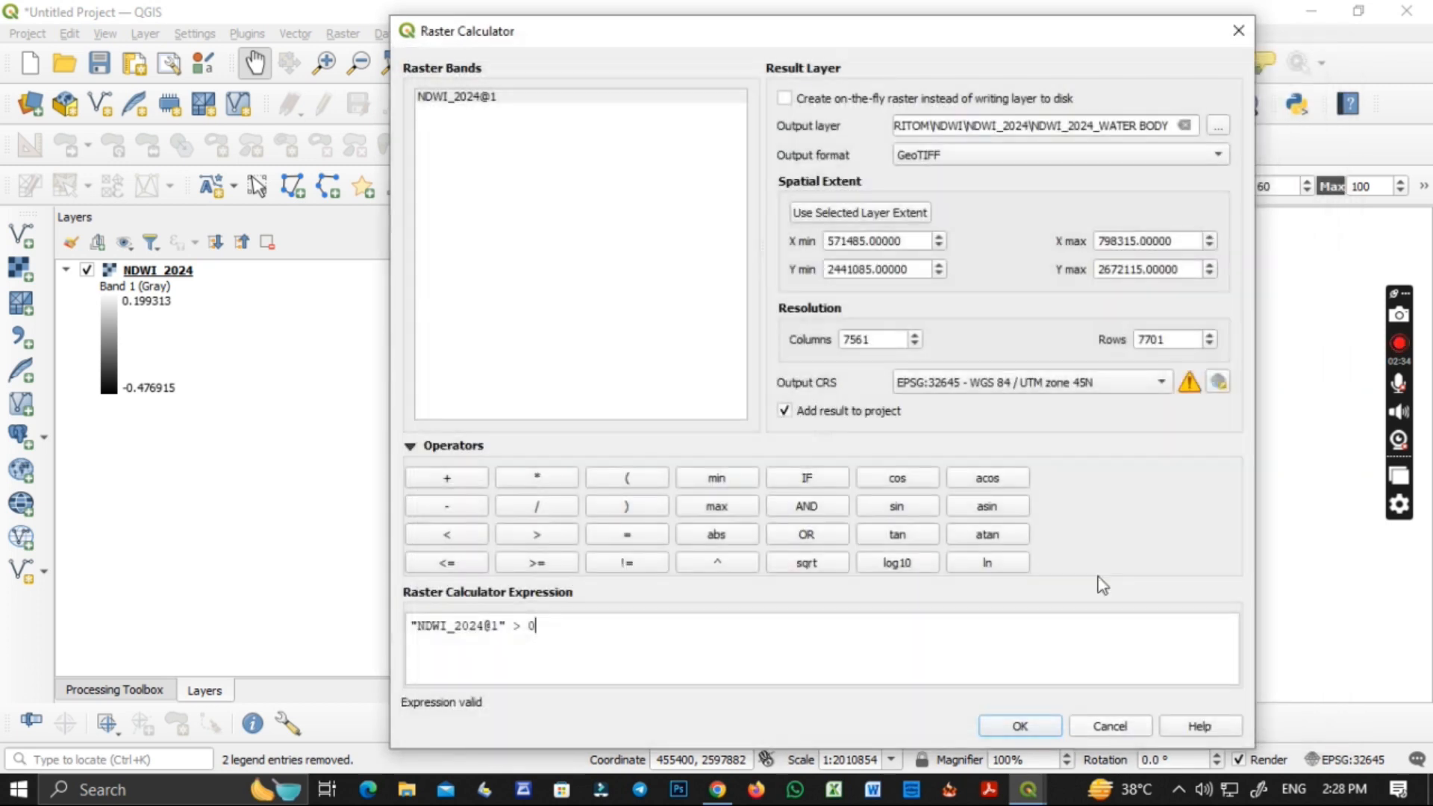
{"action": "left_click", "coordinate": [1017, 728]}
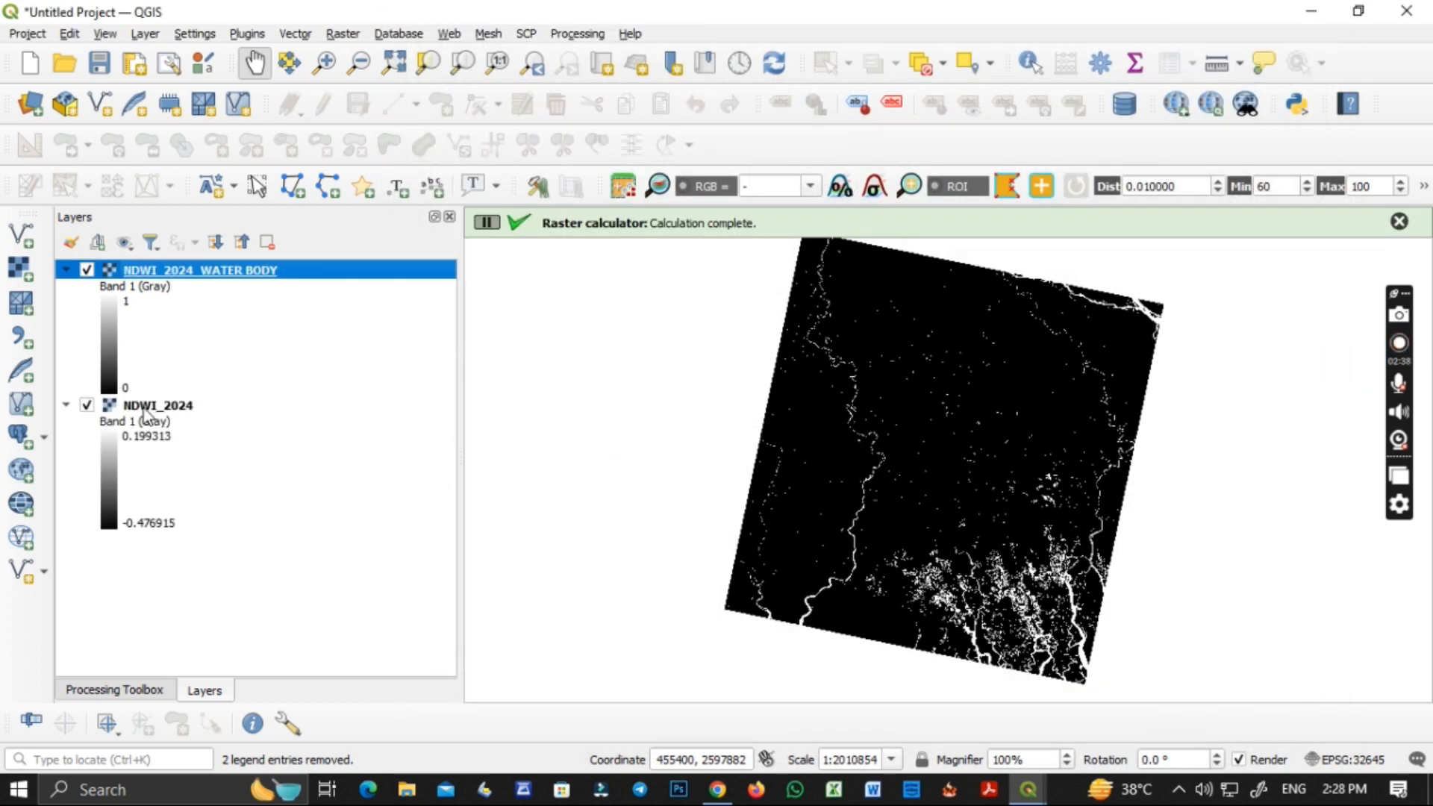
Render the NDWI_2024_WATER BODY layer as Singleband pseudocolor with the Equal Interval classification mode.
{"action": "right_click", "coordinate": [168, 271]}
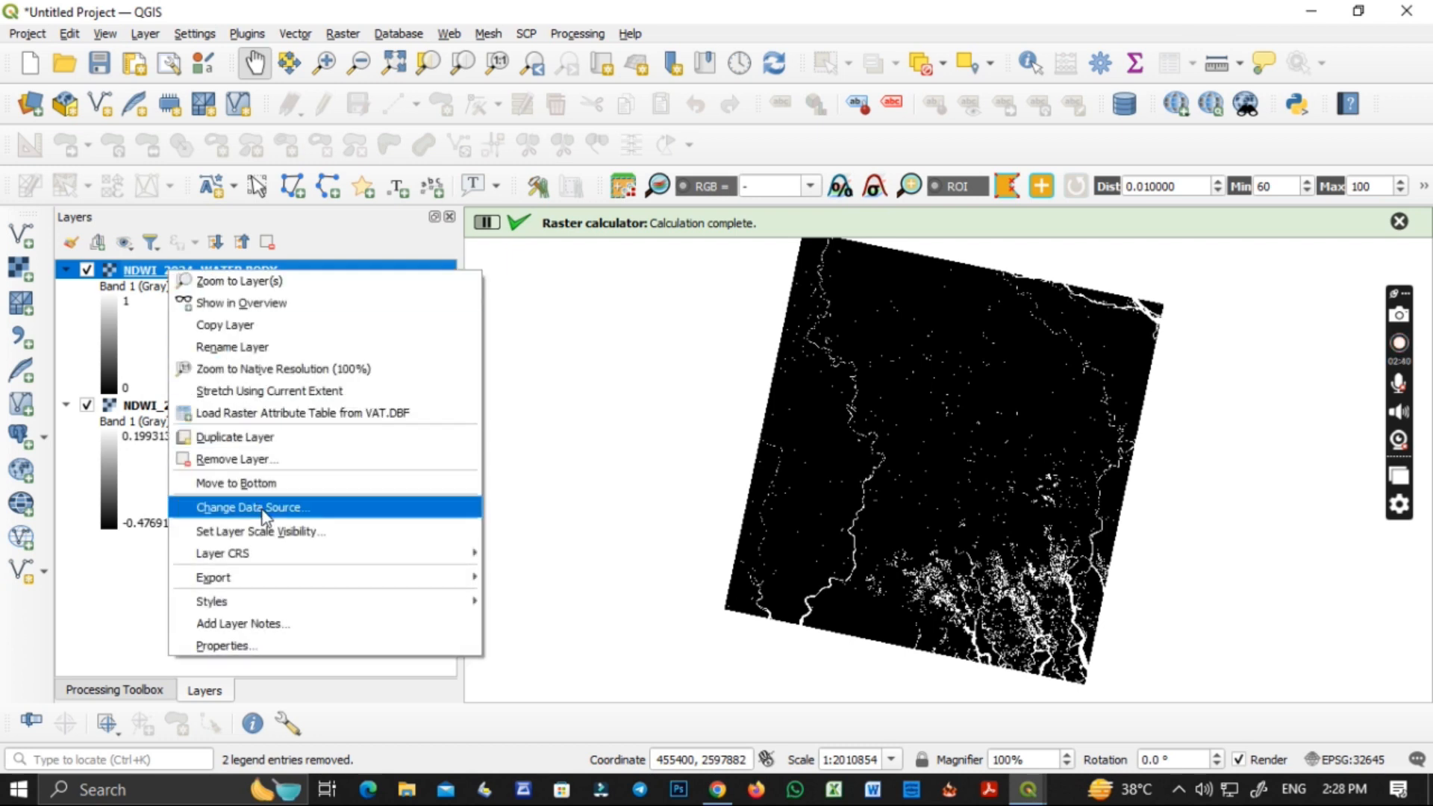
{"action": "left_click", "coordinate": [265, 647]}
{"action": "left_click", "coordinate": [598, 156]}
{"action": "left_click", "coordinate": [606, 176]}
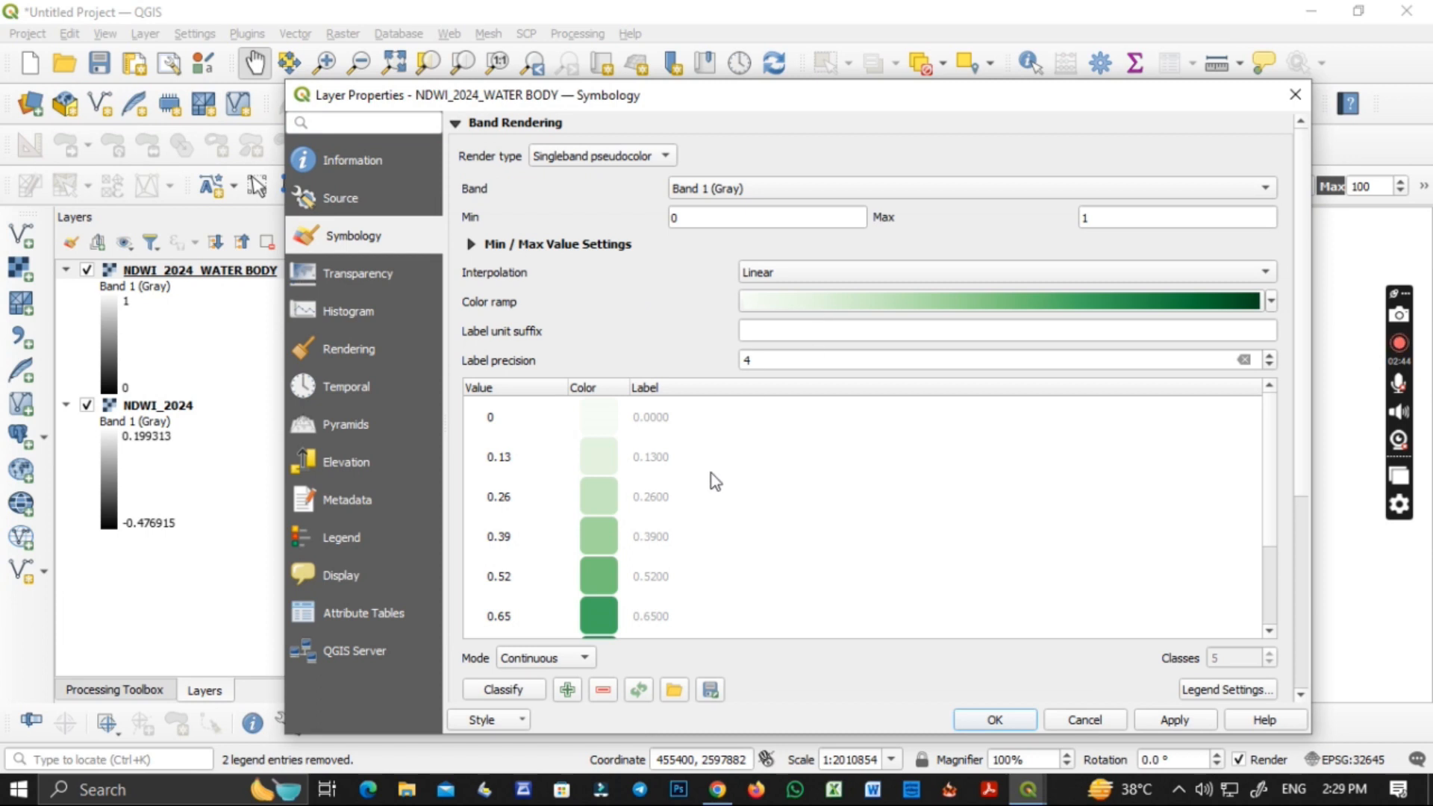
{"action": "left_click", "coordinate": [556, 657]}
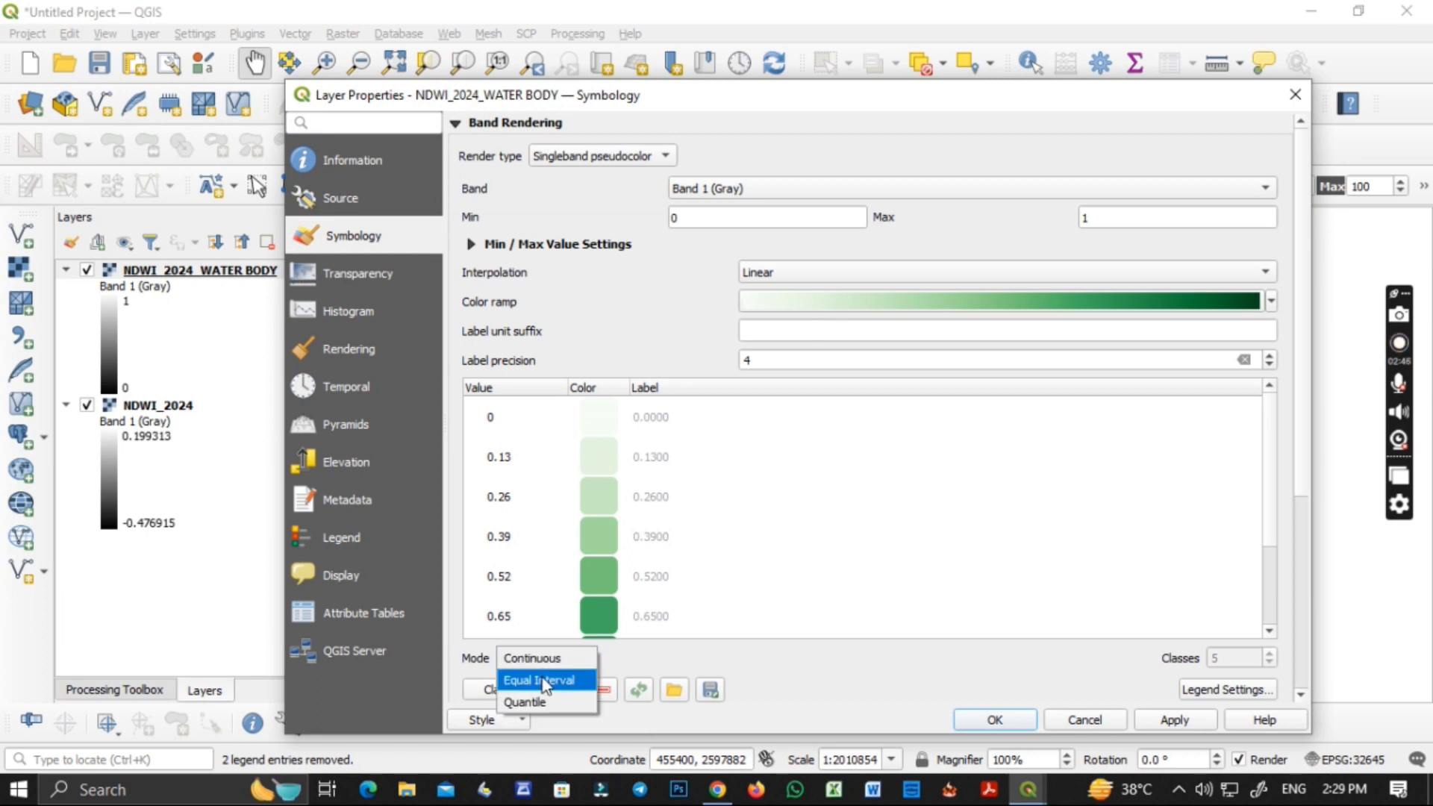
{"action": "left_click", "coordinate": [545, 680]}
Assign the Blues color ramp to the water body layer and reduce the classification to 2 classes.
{"action": "left_click", "coordinate": [865, 306]}
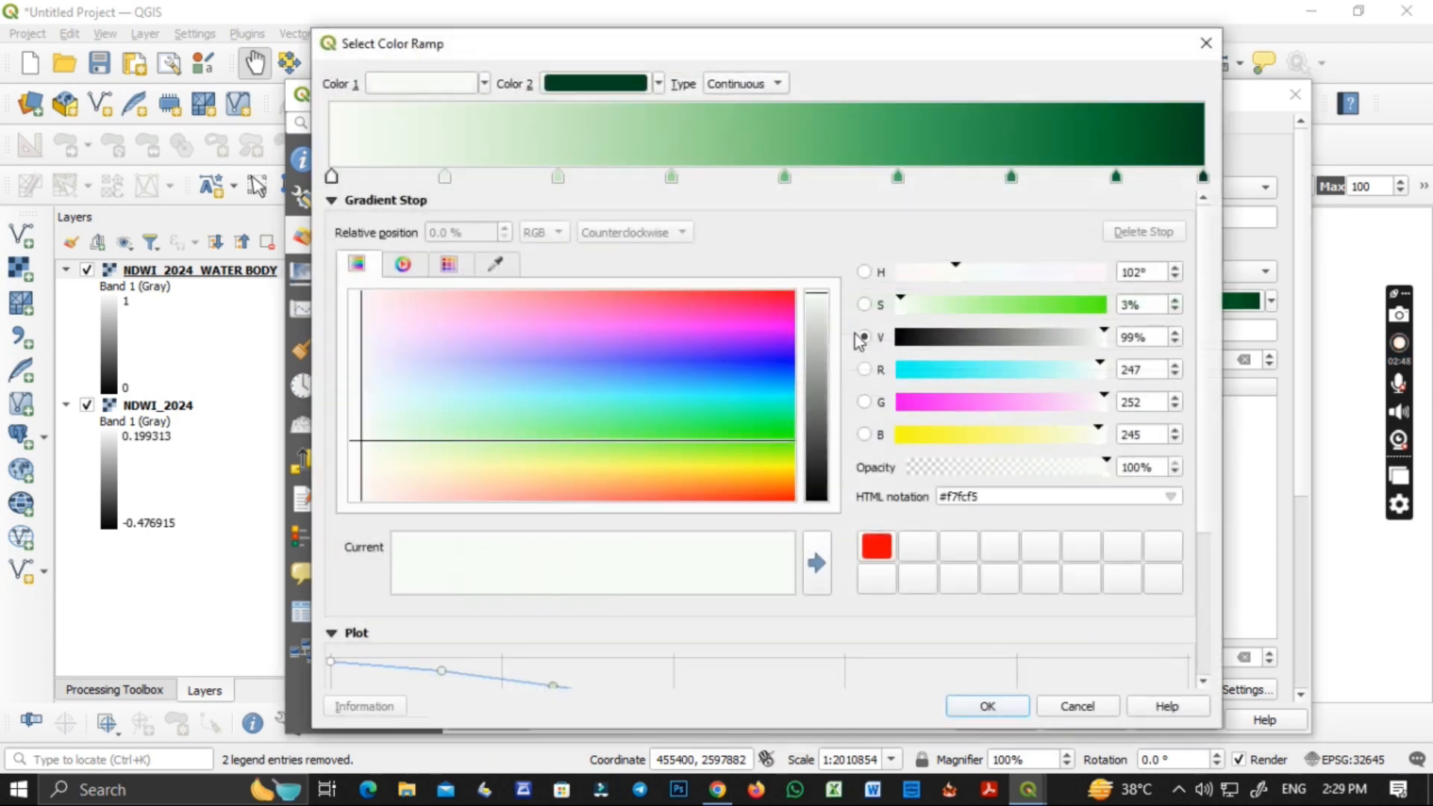
{"action": "left_click", "coordinate": [1206, 43]}
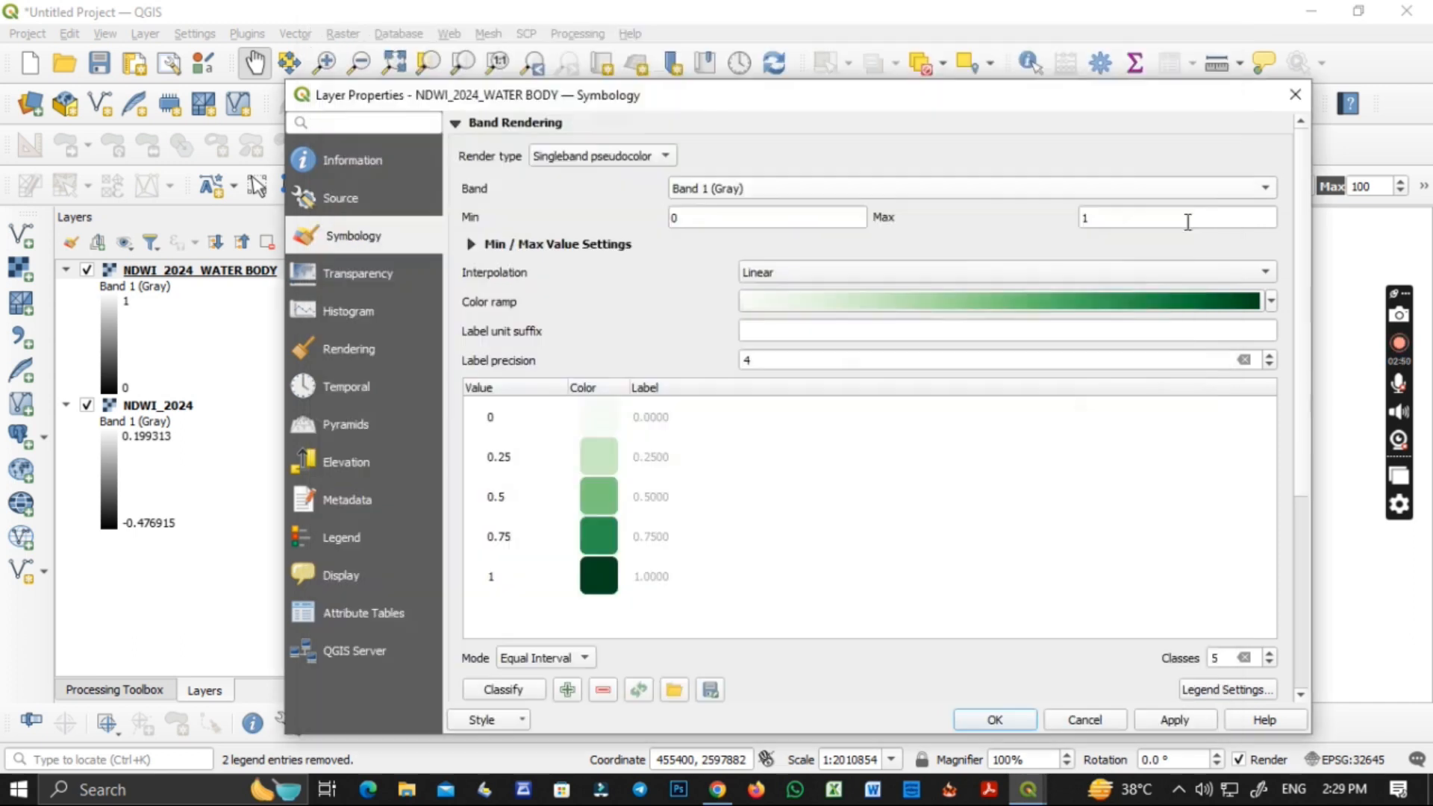
{"action": "left_click", "coordinate": [1270, 301]}
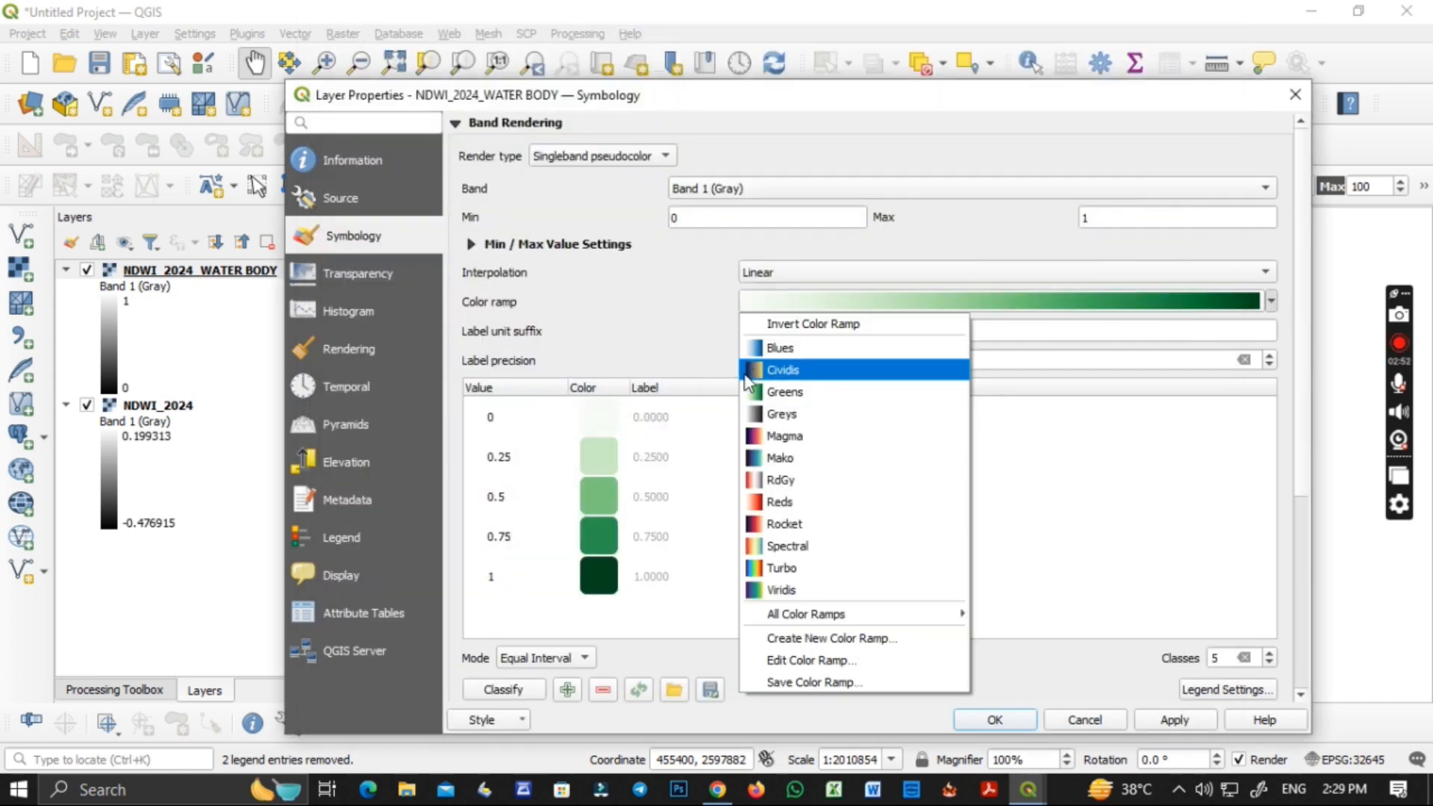
{"action": "left_click", "coordinate": [792, 345]}
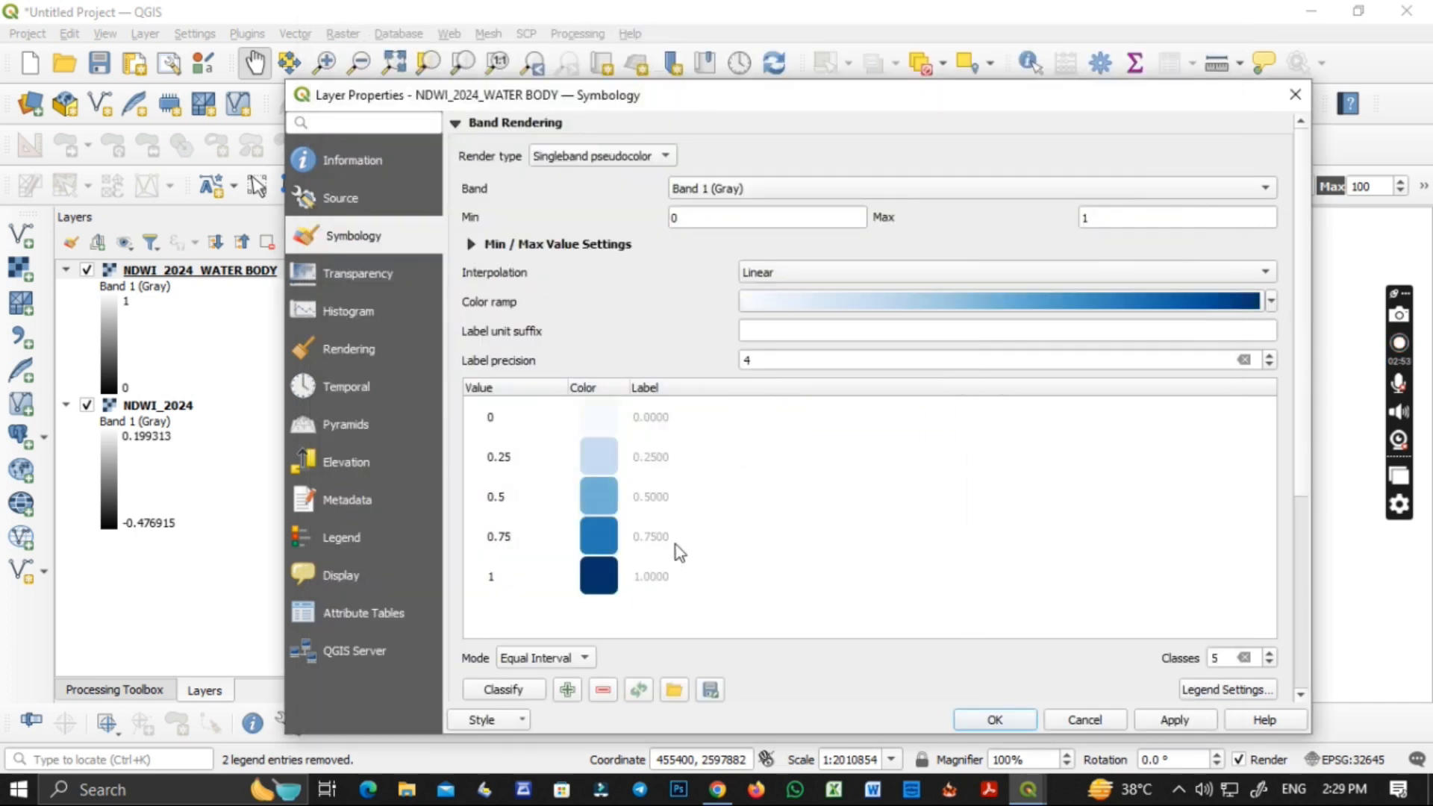
{"action": "left_click", "coordinate": [1270, 655]}
{"action": "left_click", "coordinate": [1269, 664]}
{"action": "left_click", "coordinate": [1270, 664]}
{"action": "left_click", "coordinate": [1270, 663]}
{"action": "left_click", "coordinate": [1270, 664]}
Change the color of the class with value 0 to white (#ffffff) and apply the layer symbology.
{"action": "double_click", "coordinate": [587, 420]}
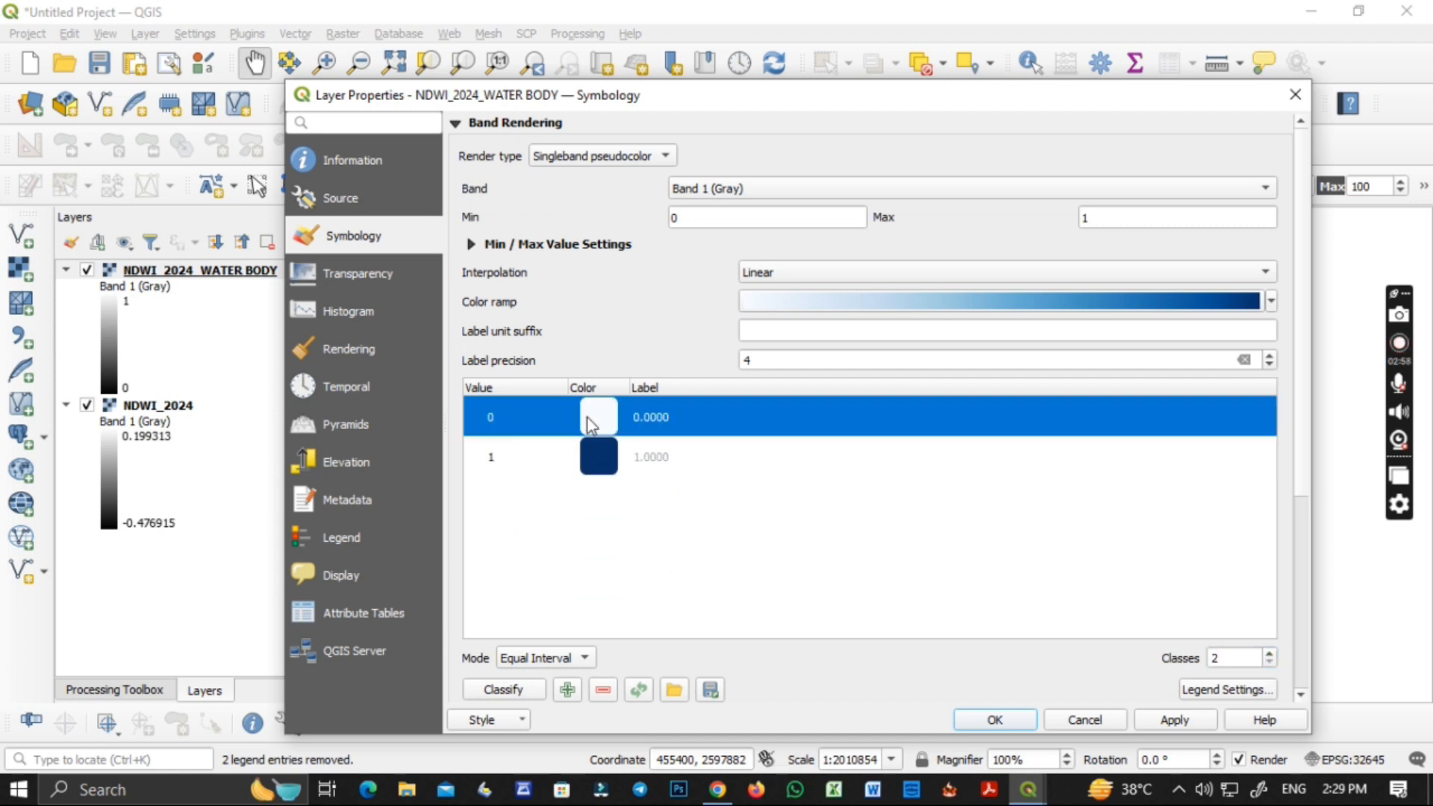
{"action": "left_click_drag", "start_coordinate": [554, 319], "coordinate": [316, 172]}
{"action": "left_click", "coordinate": [793, 604]}
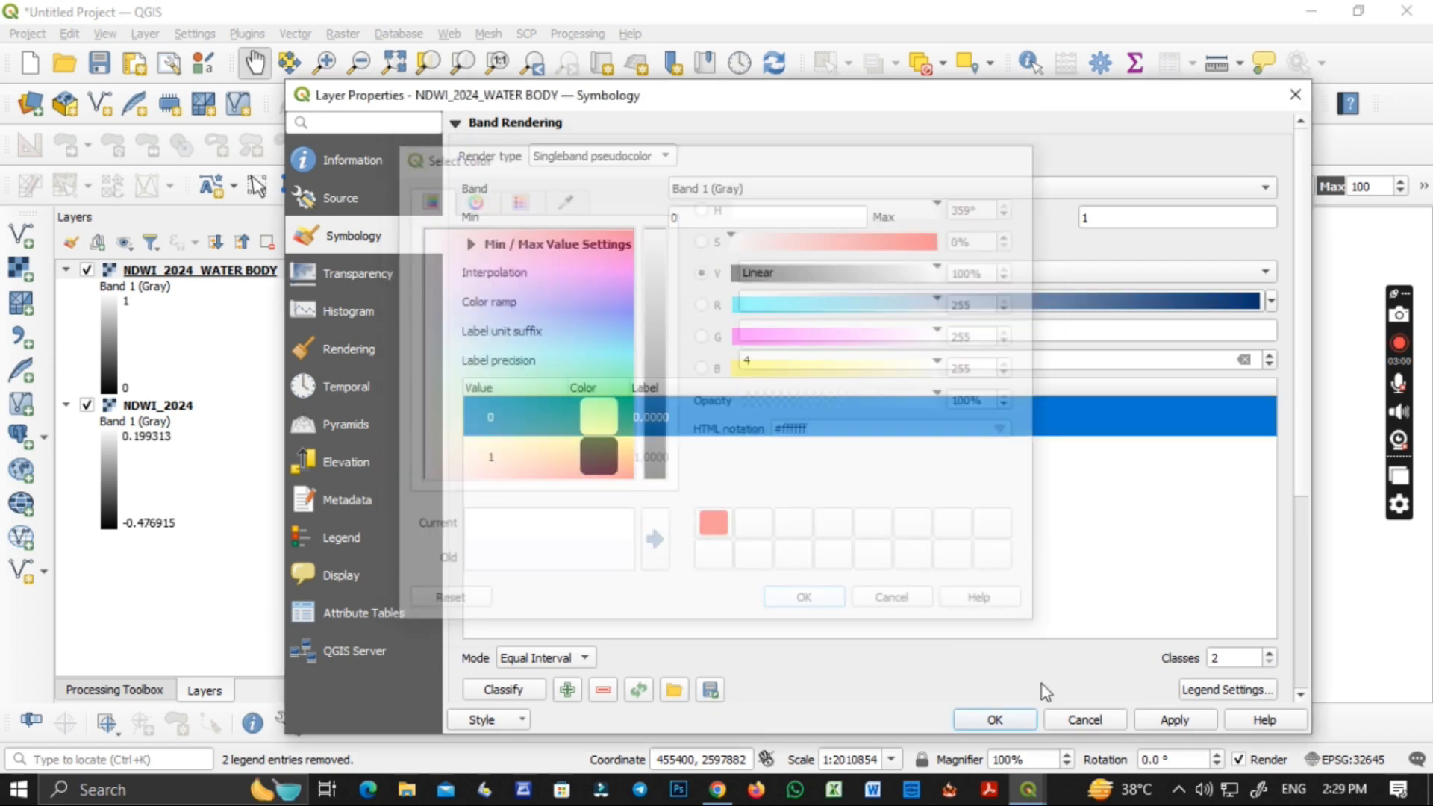
{"action": "left_click", "coordinate": [995, 719]}
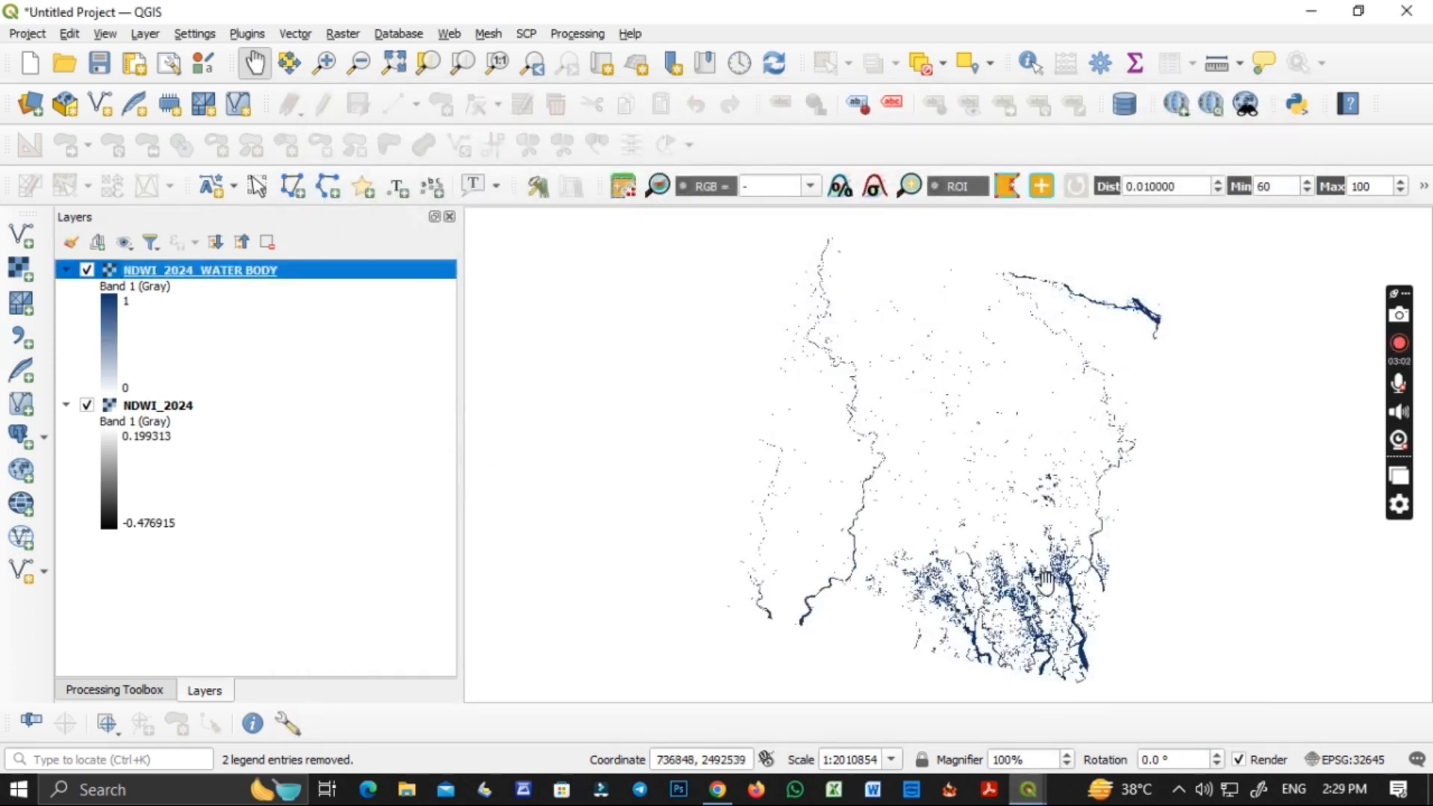
{"action": "scroll", "coordinate": [1027, 617], "scroll_direction": "up", "scroll_amount": 2}
{"action": "scroll", "coordinate": [1026, 617], "scroll_direction": "down", "scroll_amount": 1}
{"action": "scroll", "coordinate": [1027, 616], "scroll_direction": "down", "scroll_amount": 1}
{"action": "left_click_drag", "start_coordinate": [1026, 616], "coordinate": [979, 546]}
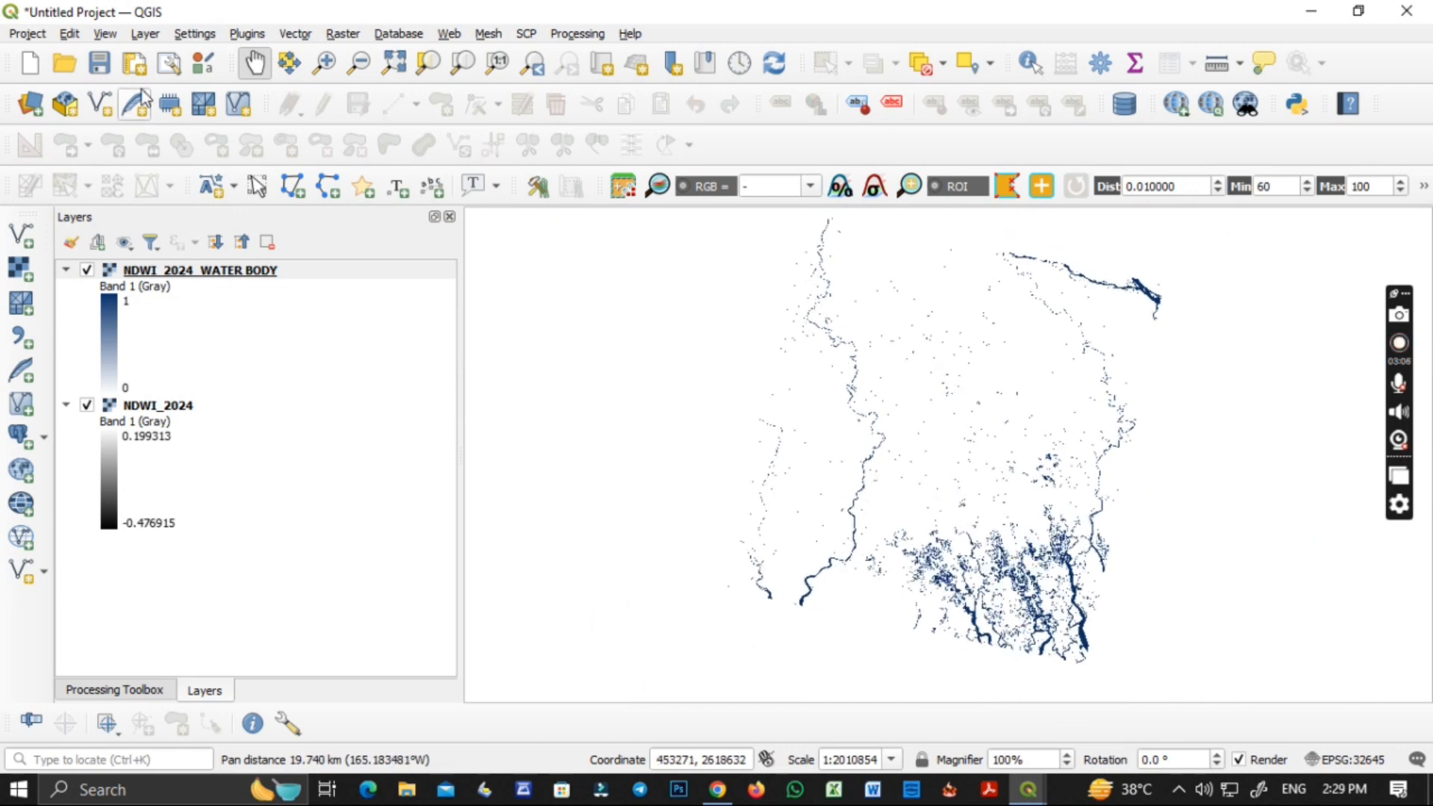
Save the project as NDWI_2024 in the NDWI_2024 folder inside the NDWI folder.
{"action": "left_click", "coordinate": [39, 39]}
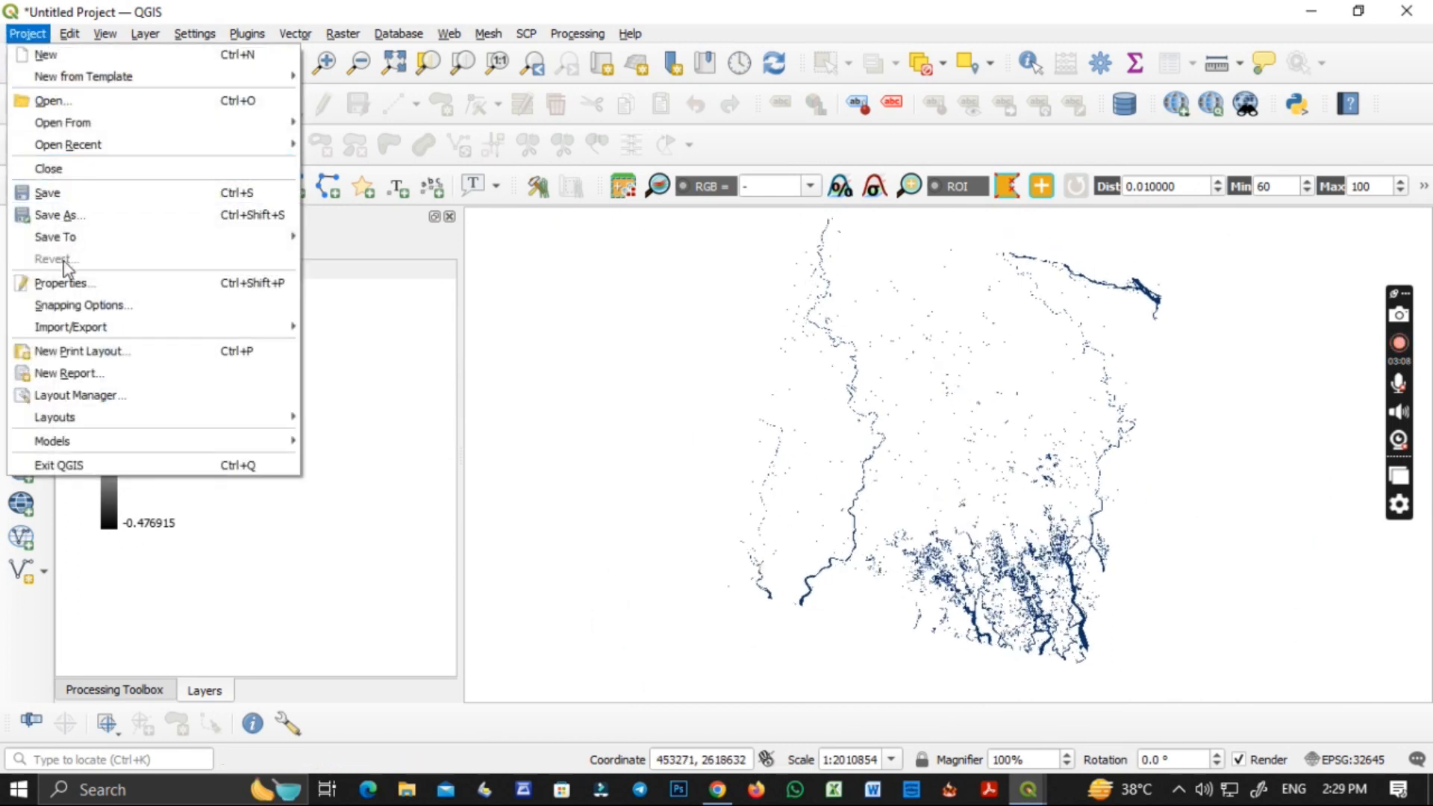
{"action": "left_click", "coordinate": [63, 218]}
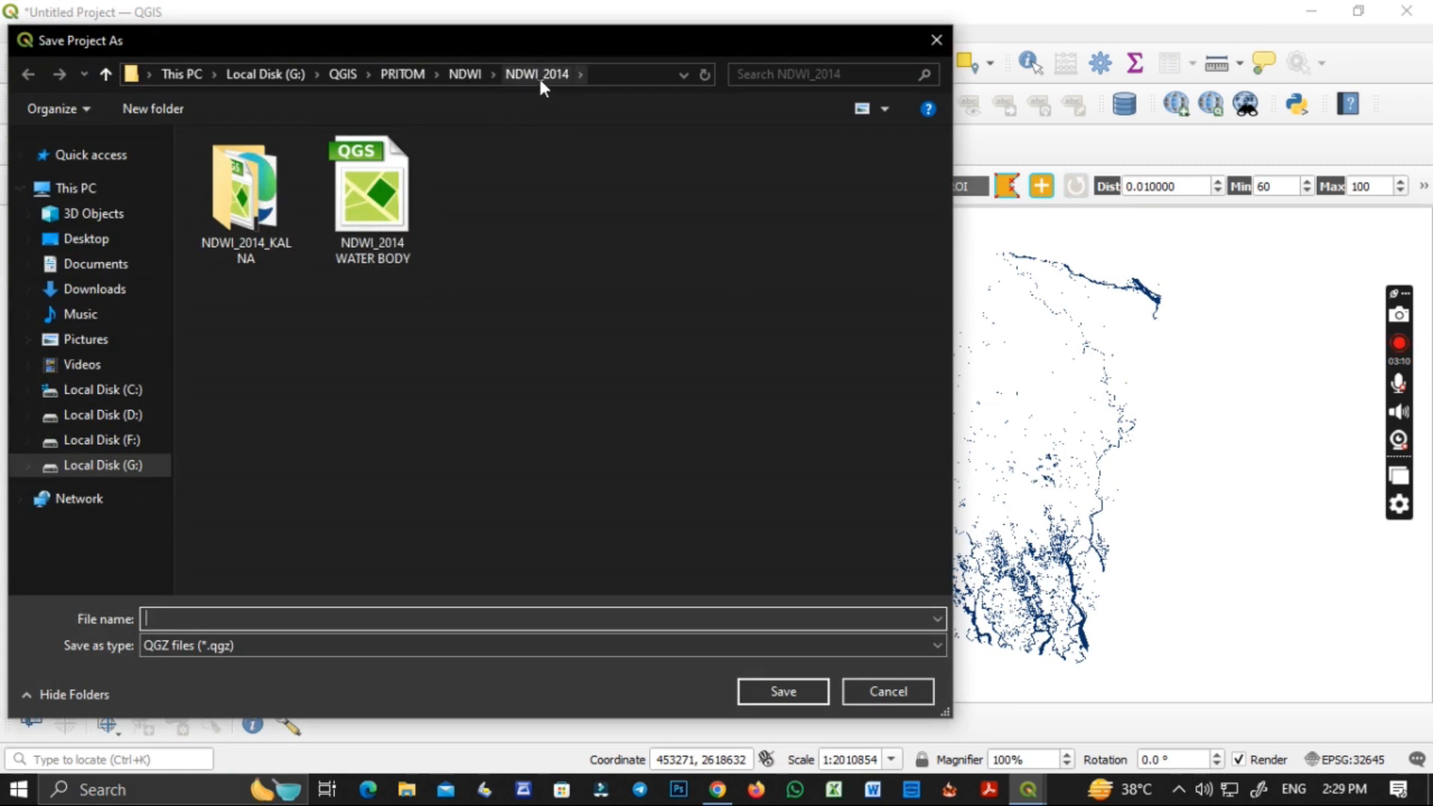
{"action": "left_click", "coordinate": [463, 74]}
{"action": "left_click", "coordinate": [412, 74]}
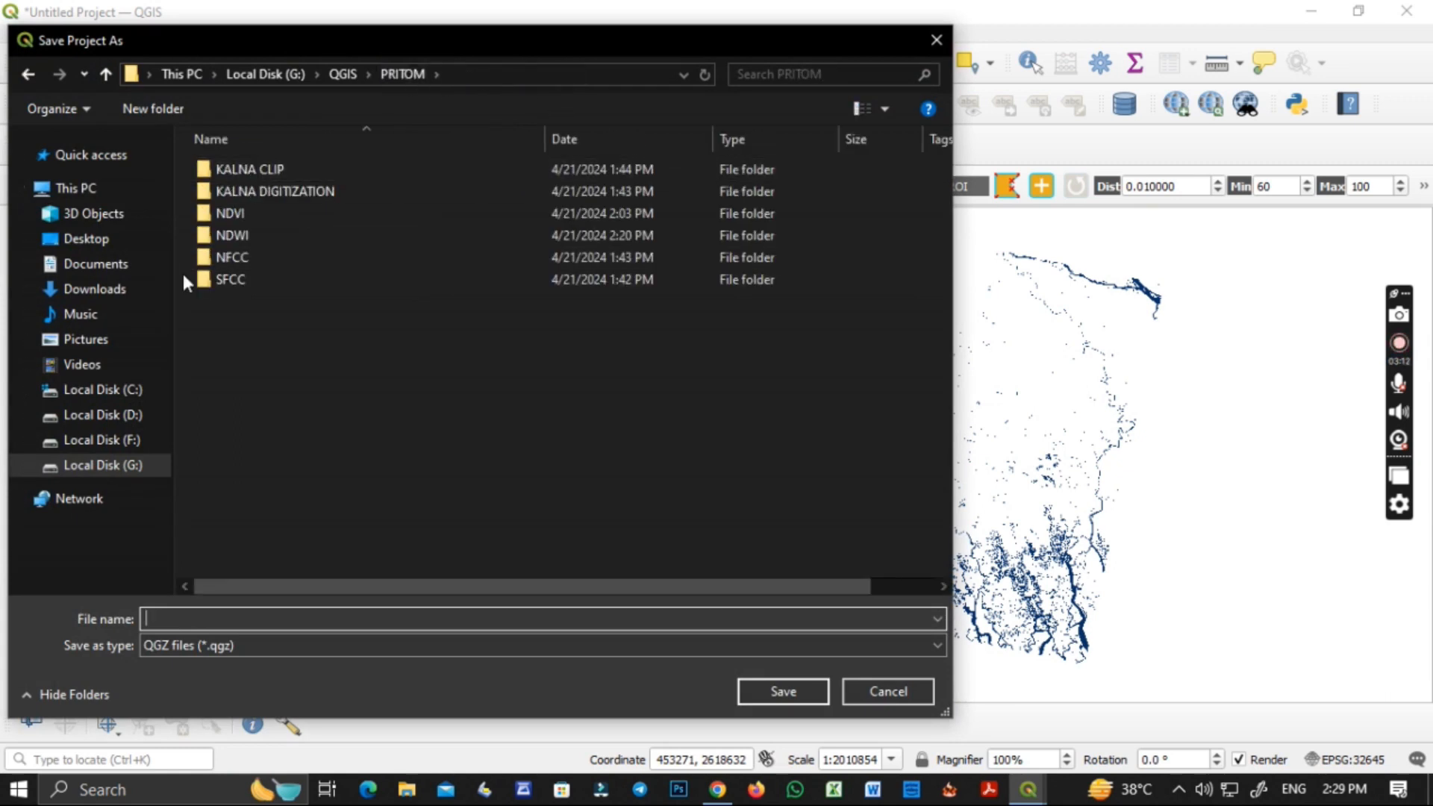
{"action": "double_click", "coordinate": [240, 237]}
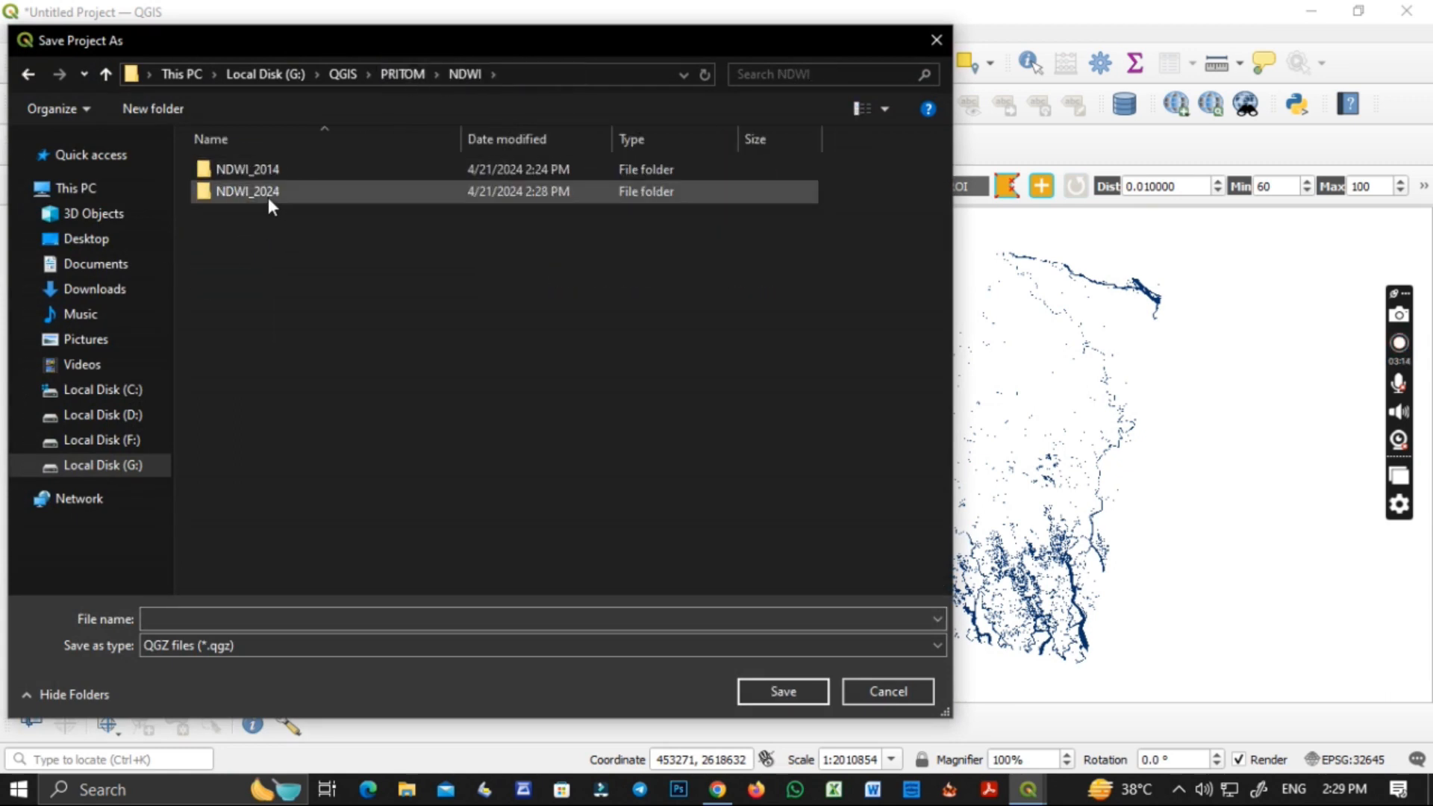
{"action": "double_click", "coordinate": [270, 196]}
{"action": "left_click", "coordinate": [224, 620]}
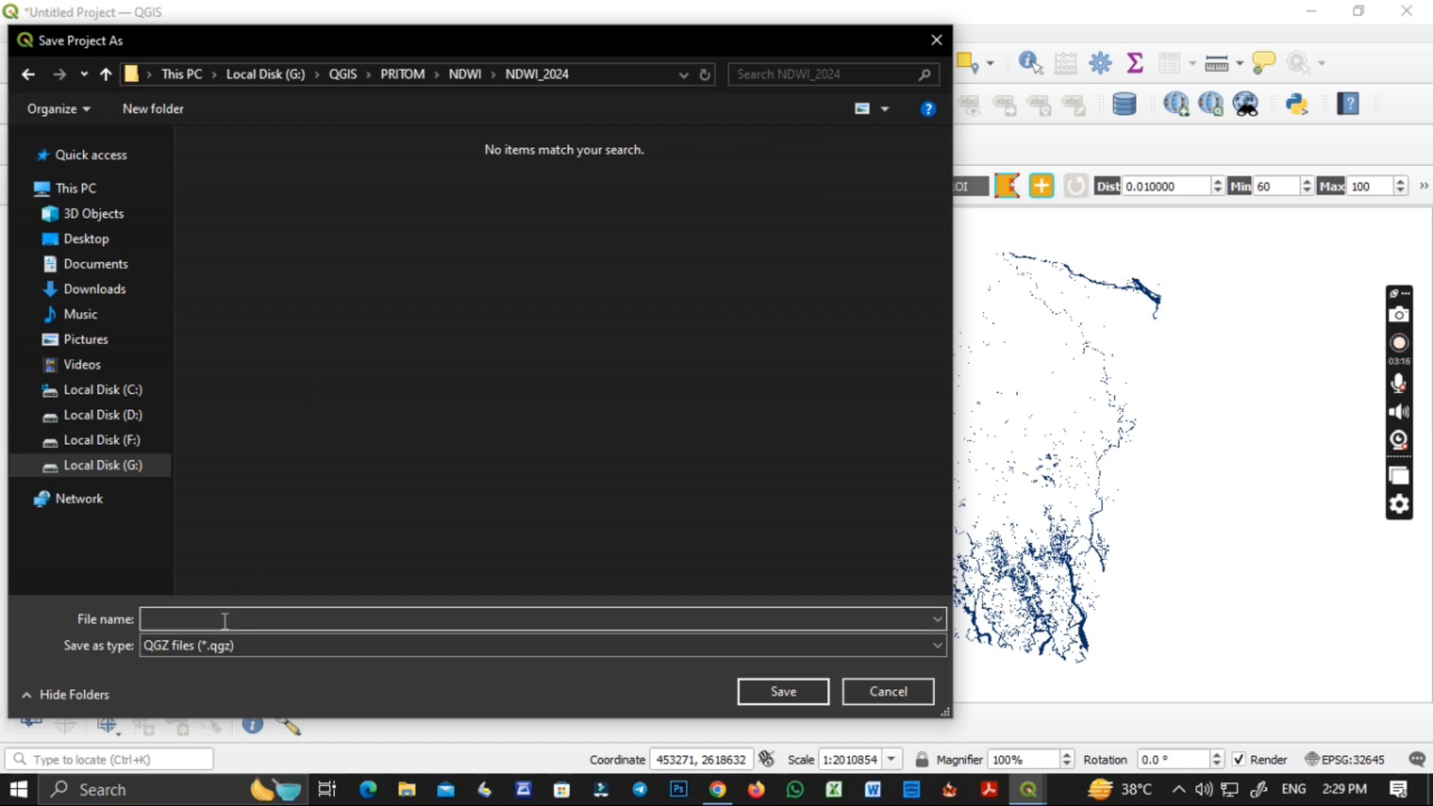
{"action": "type", "text": "NDWI_2024"}
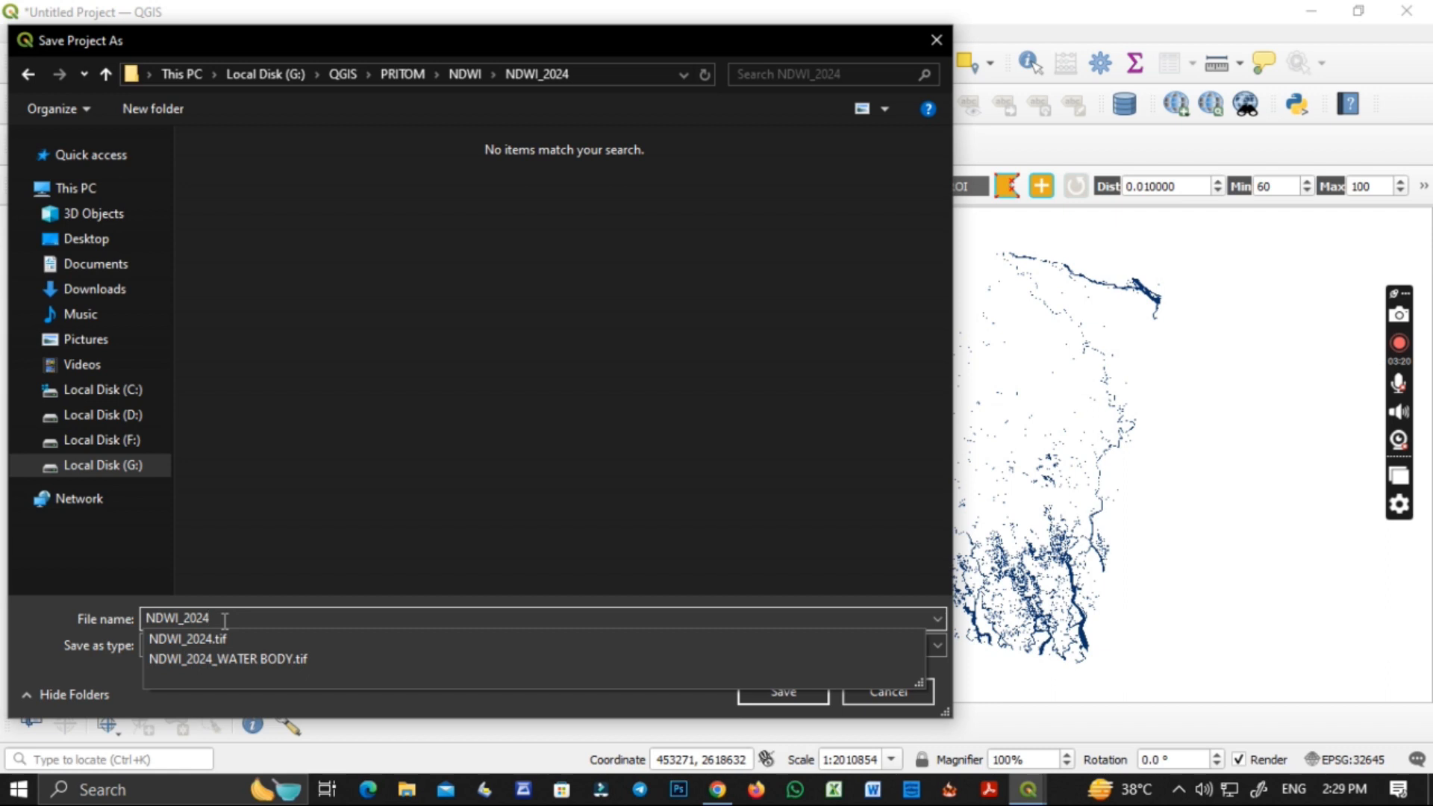
{"action": "left_click", "coordinate": [276, 541]}
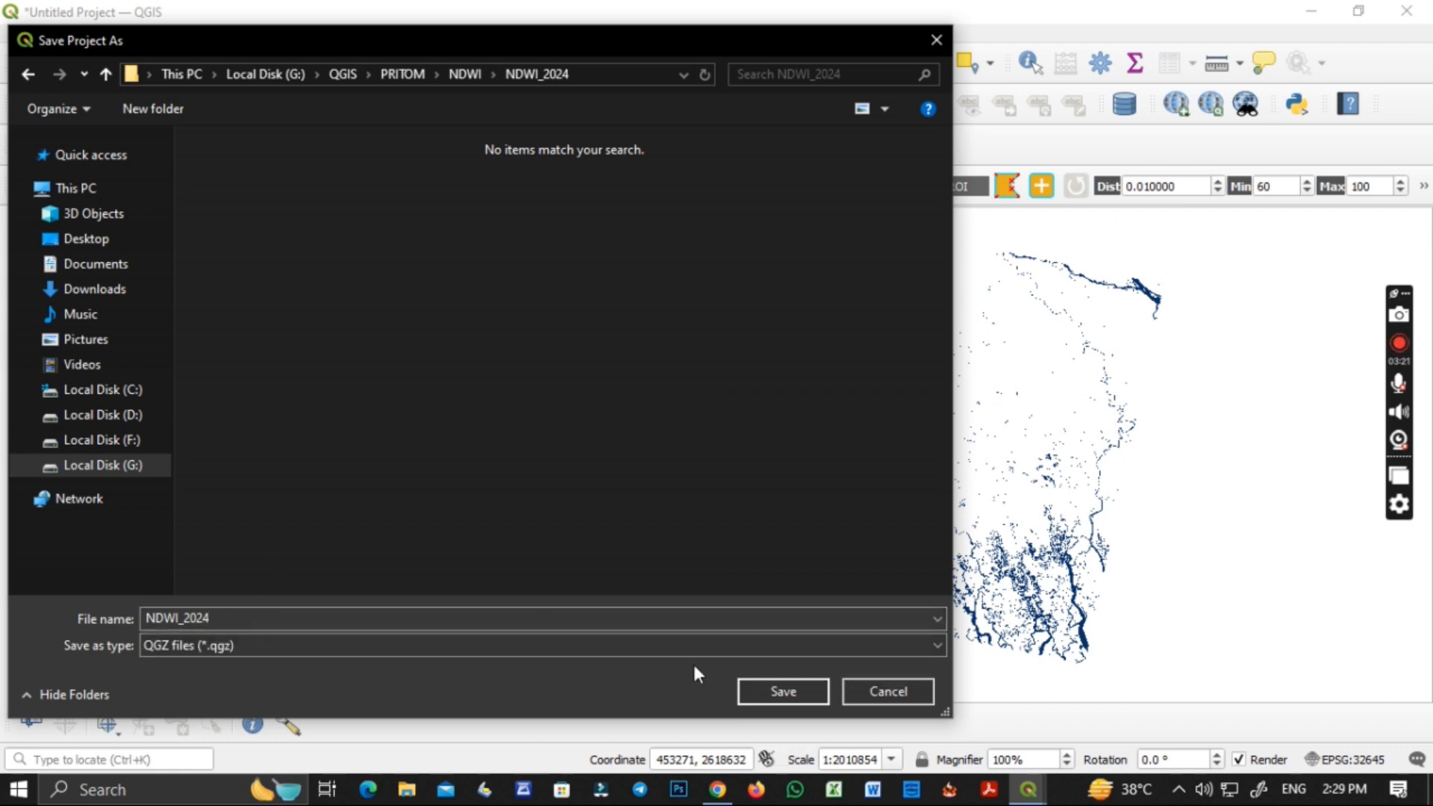
{"action": "left_click", "coordinate": [784, 692]}
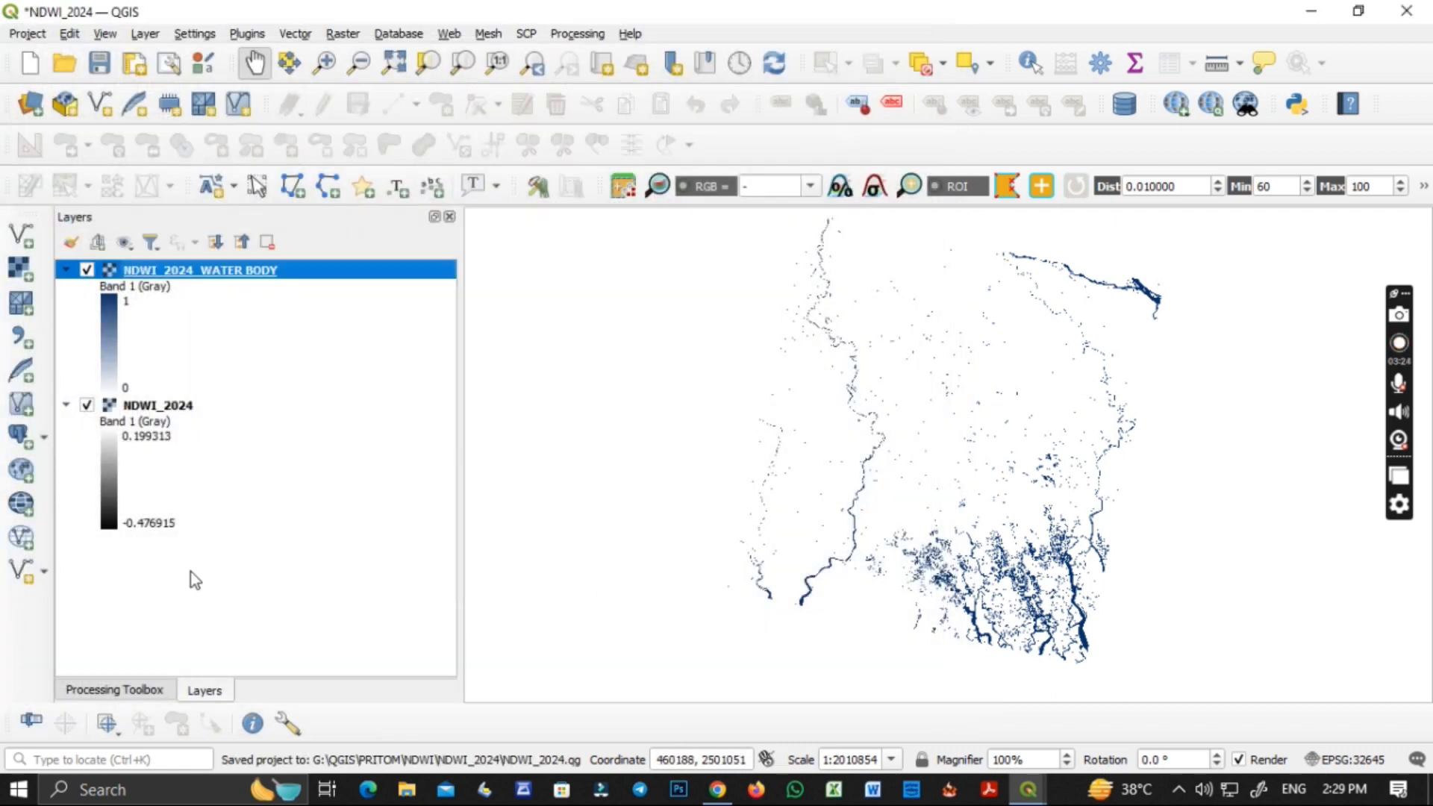
Add the vector layer CLIP KALNA.shp from the KALNA CLIP folder to the project.
{"action": "left_click", "coordinate": [29, 106]}
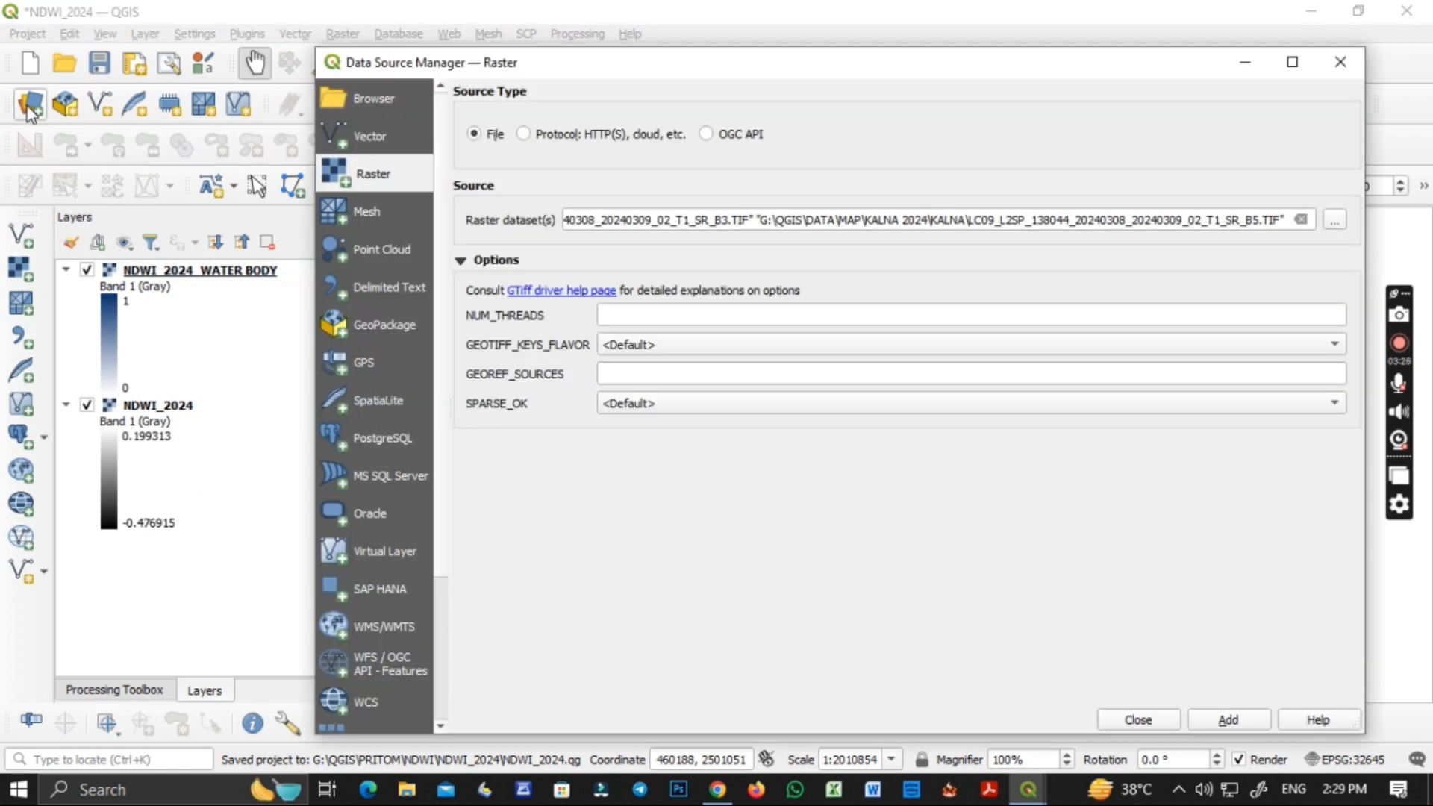
{"action": "left_click", "coordinate": [388, 134]}
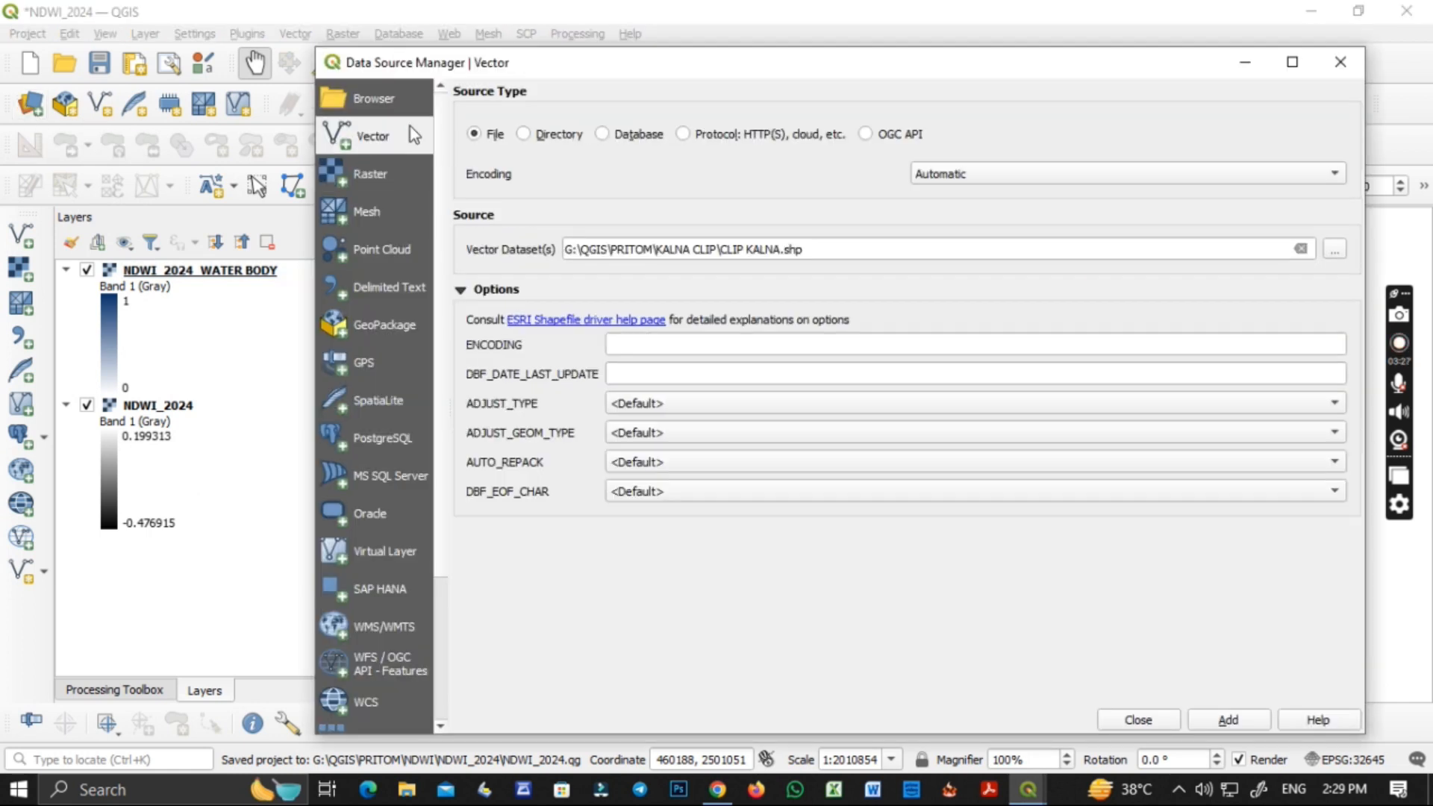
{"action": "left_click", "coordinate": [1301, 249]}
{"action": "left_click", "coordinate": [1334, 250]}
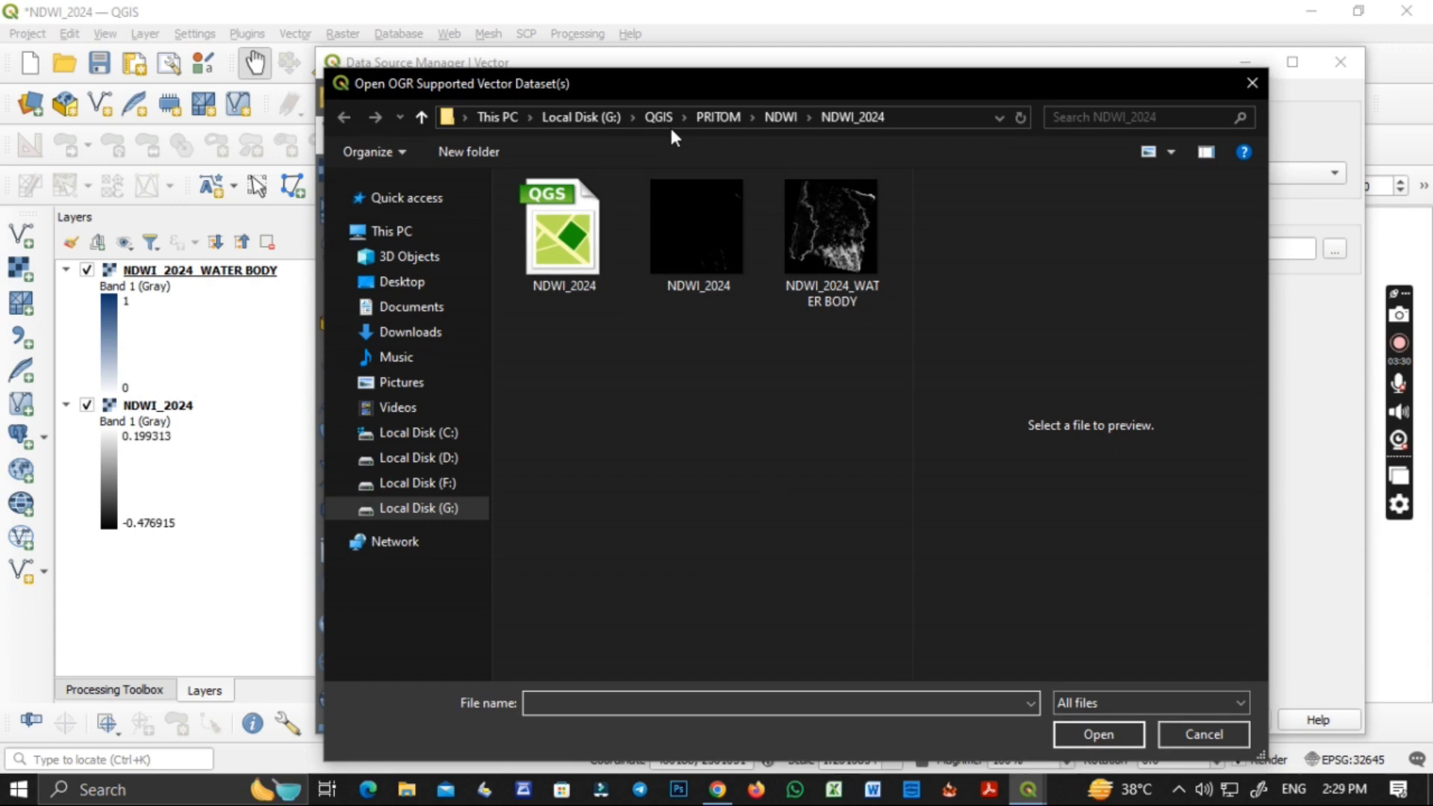
{"action": "left_click", "coordinate": [713, 118]}
{"action": "double_click", "coordinate": [604, 209]}
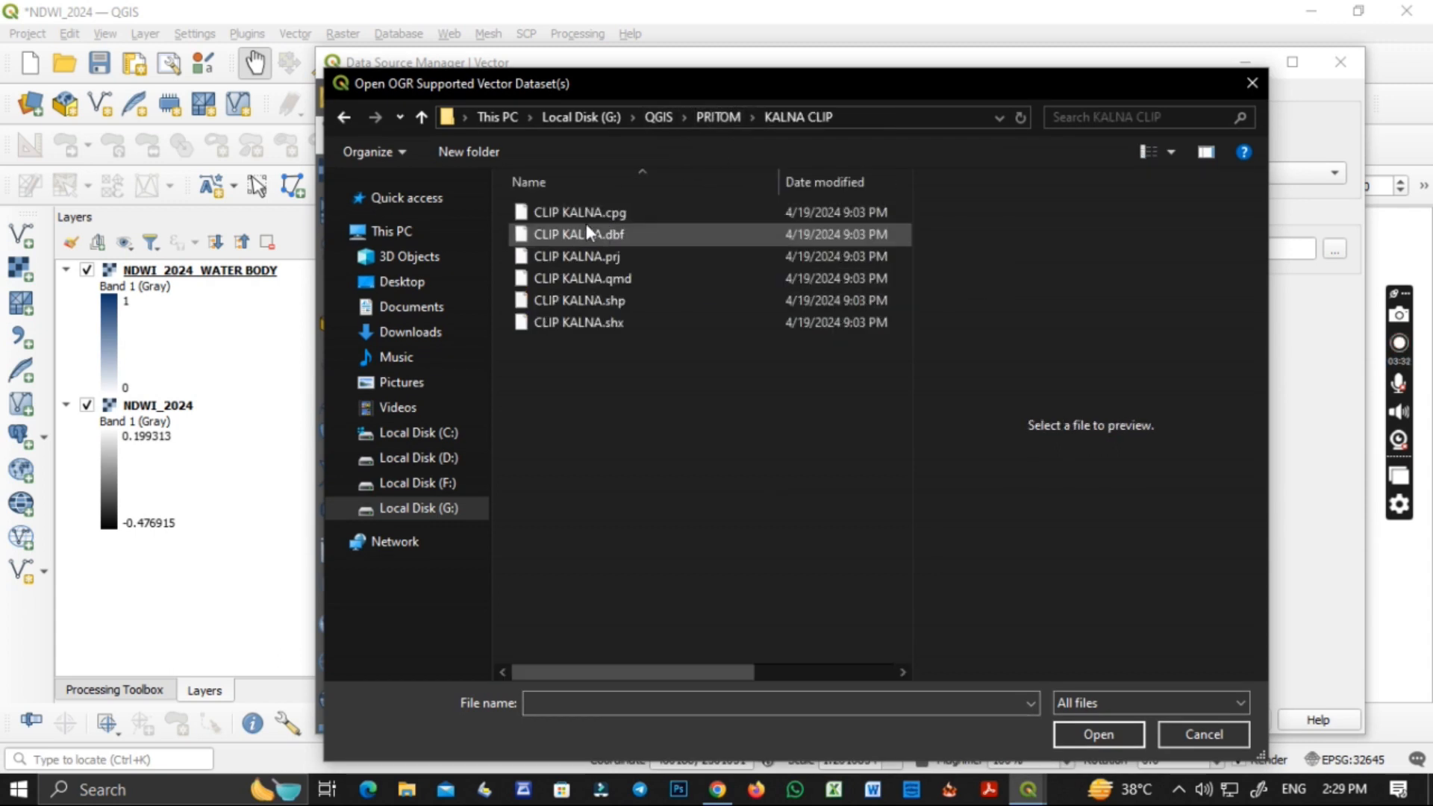
{"action": "left_click", "coordinate": [603, 298]}
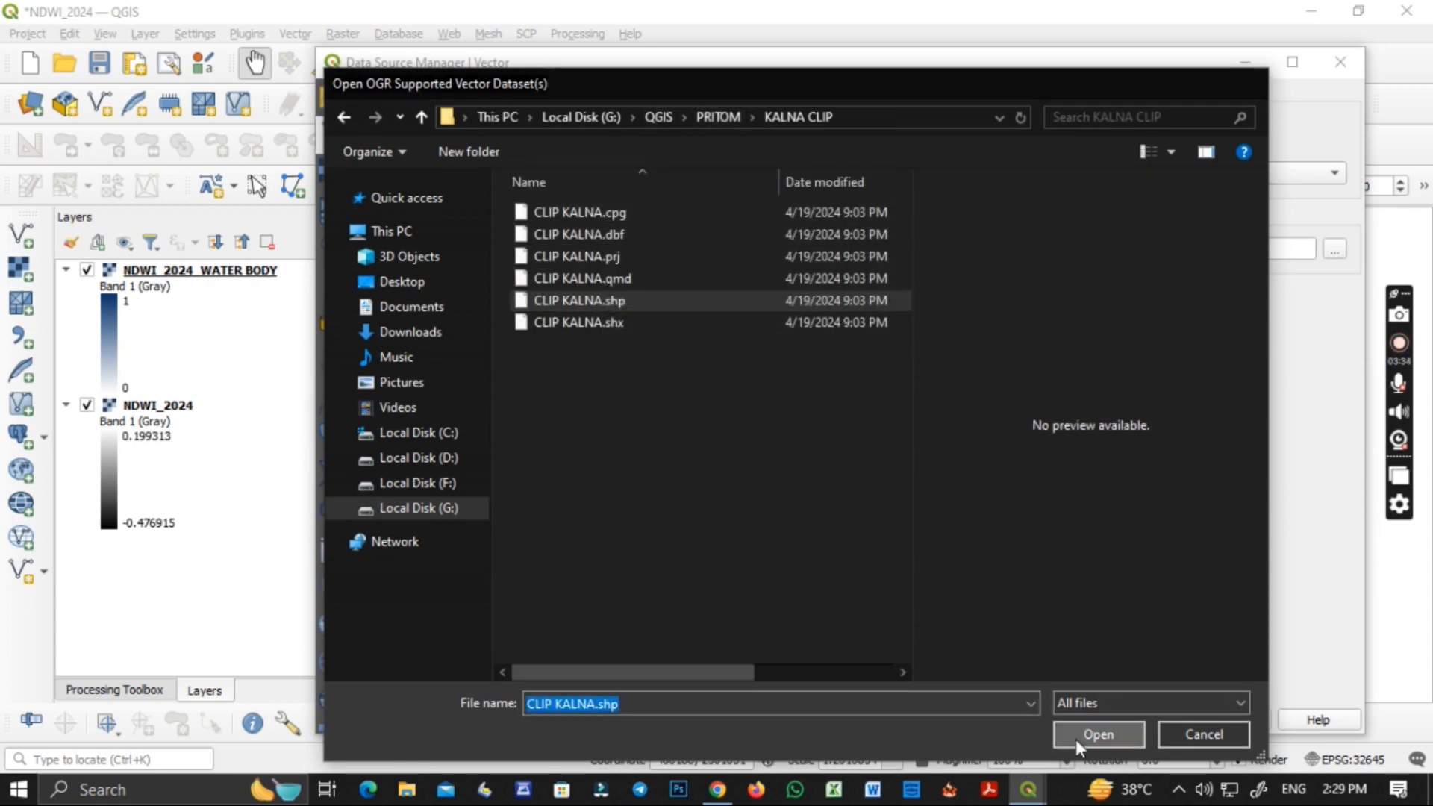
{"action": "left_click", "coordinate": [1079, 736]}
{"action": "left_click", "coordinate": [1224, 721]}
{"action": "left_click", "coordinate": [1161, 725]}
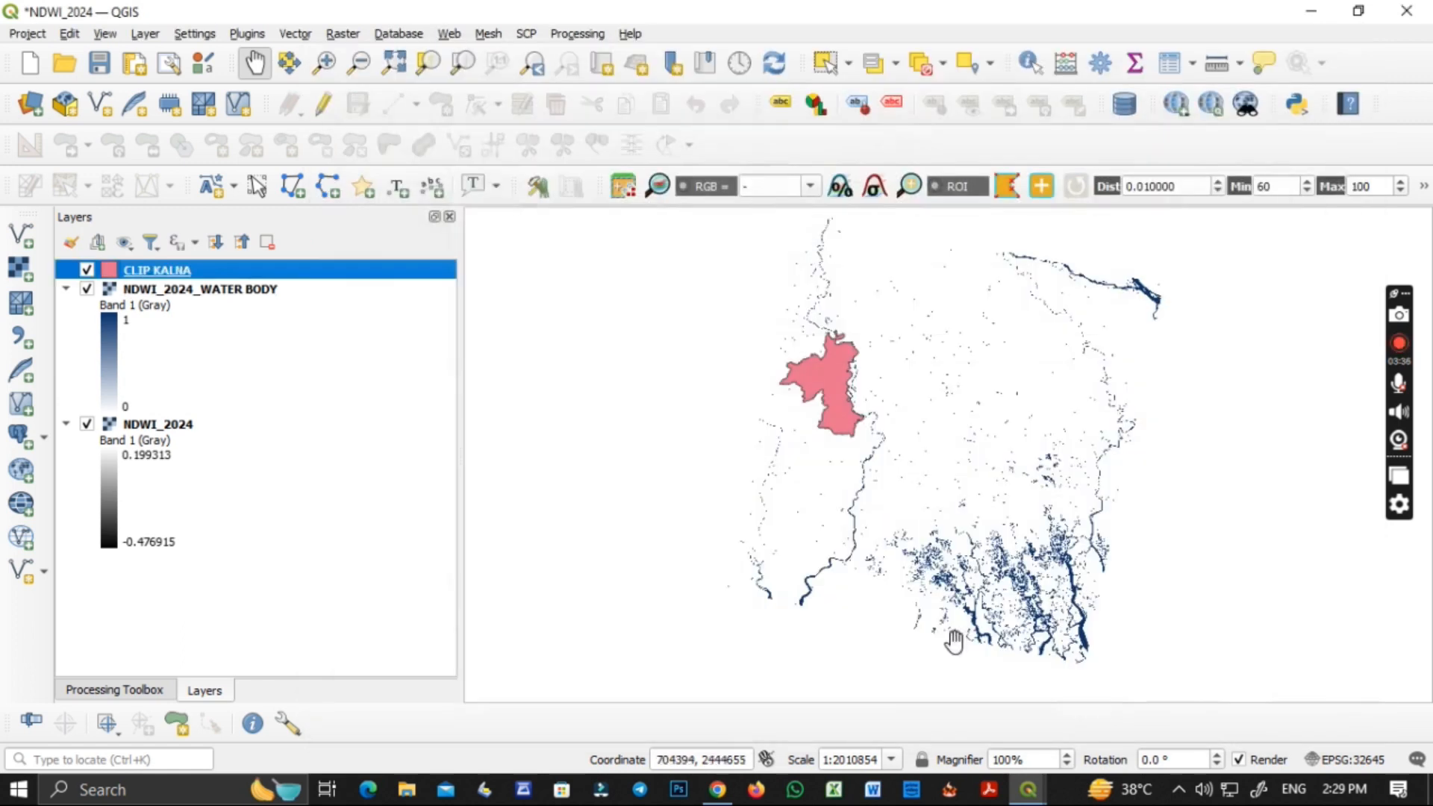
Set up Clip Raster by Mask Layer with NDWI_2024_WATER BODY as the input and CLIP KALNA as the mask.
{"action": "left_click", "coordinate": [344, 35]}
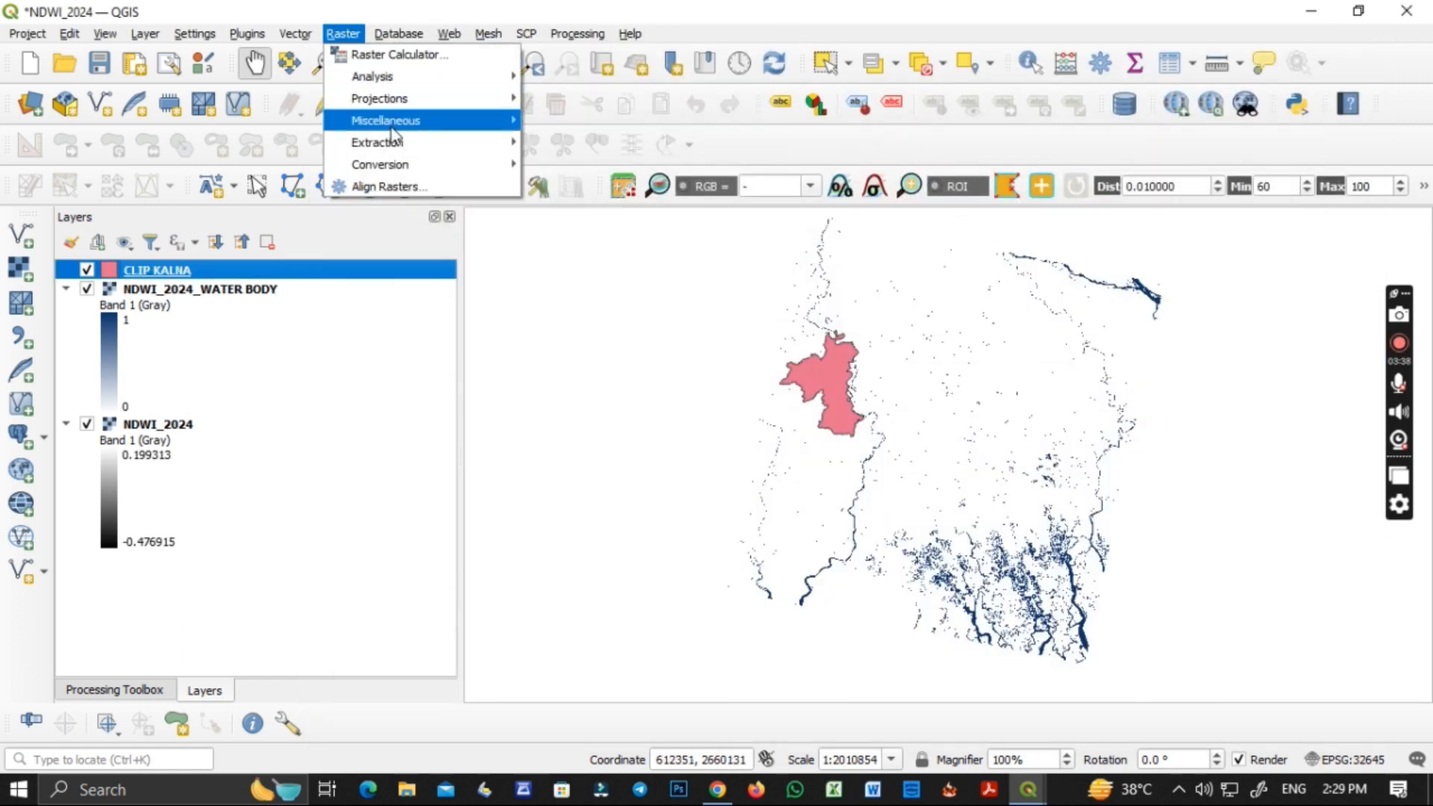
{"action": "mouse_move", "coordinate": [385, 142]}
{"action": "left_click", "coordinate": [605, 165]}
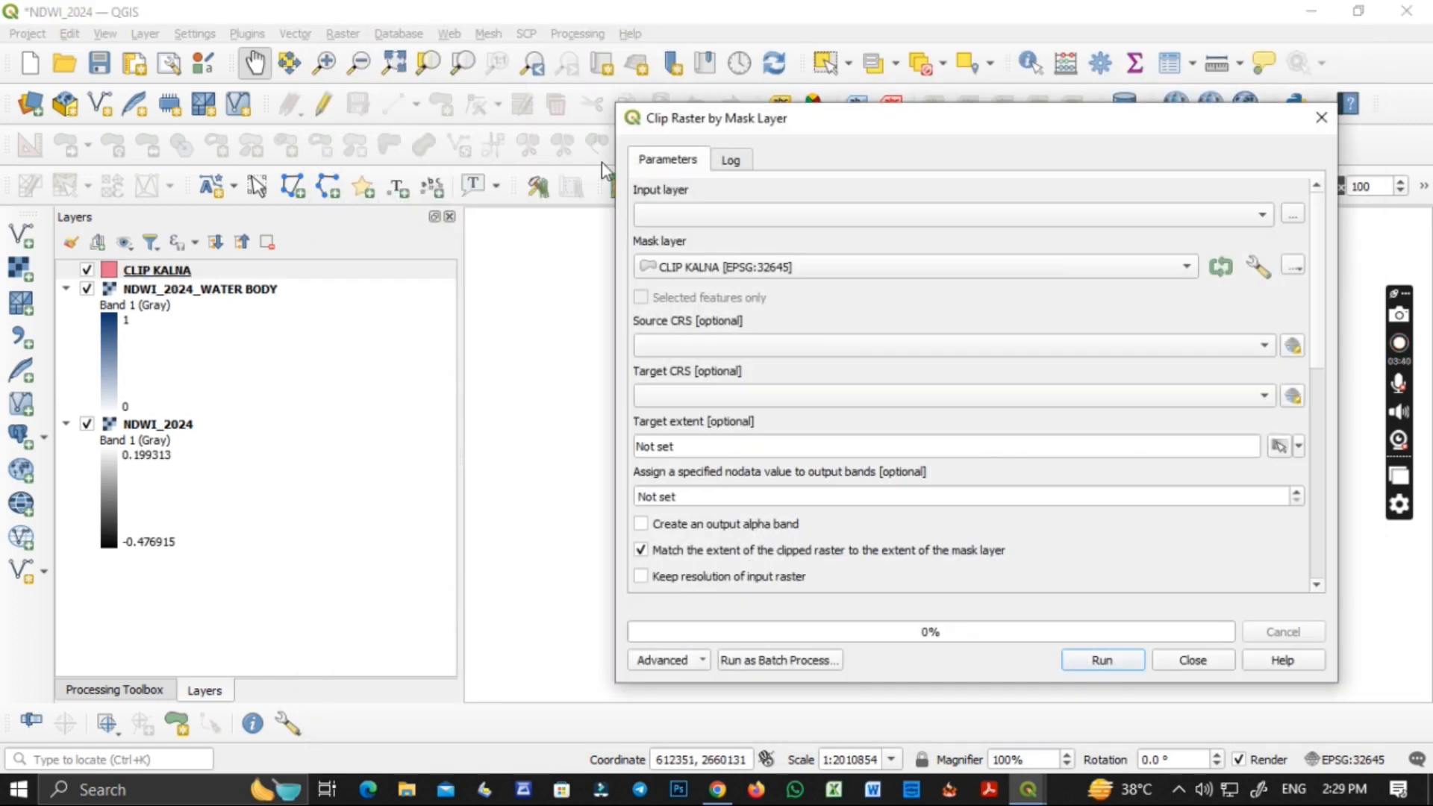
{"action": "left_click", "coordinate": [706, 215]}
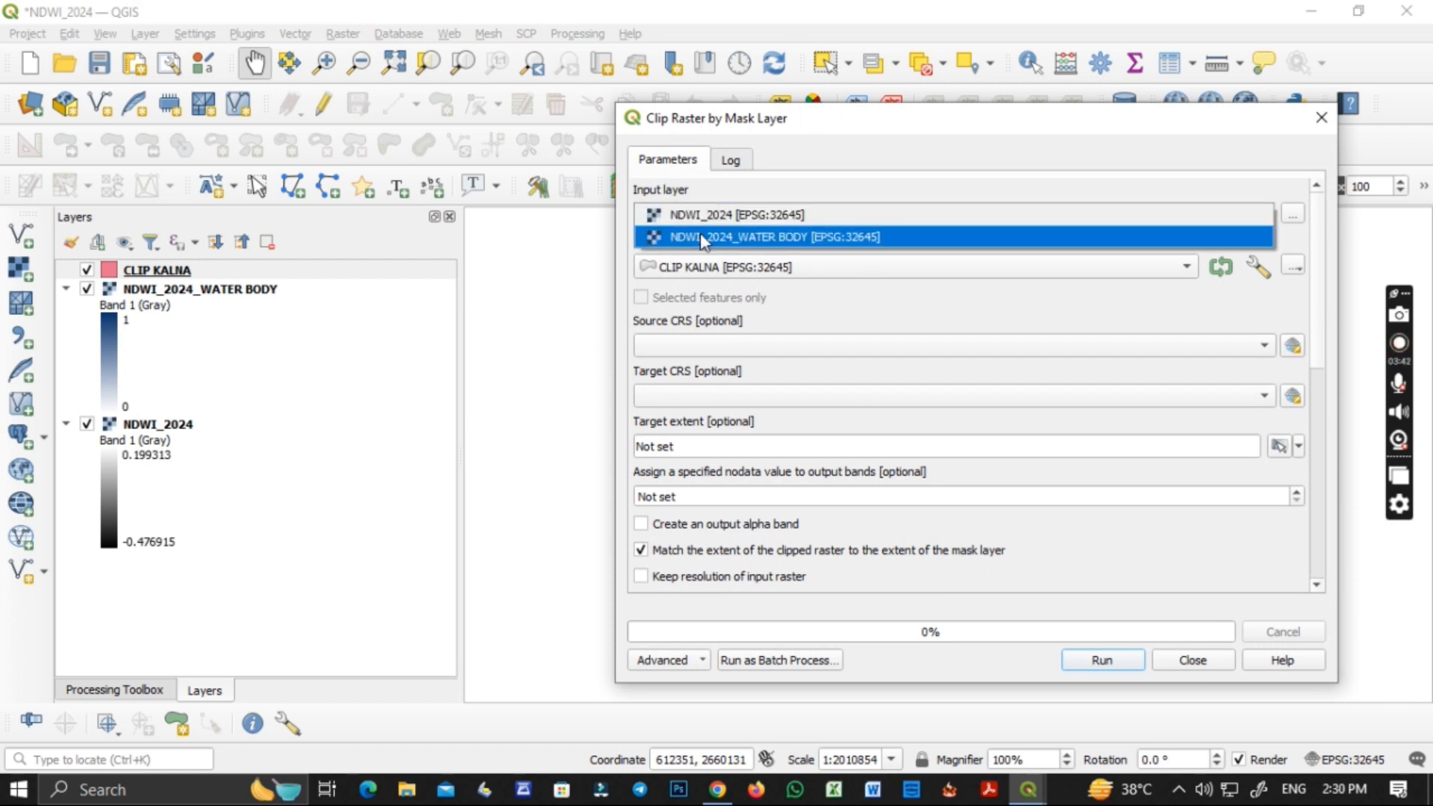
{"action": "left_click", "coordinate": [701, 236]}
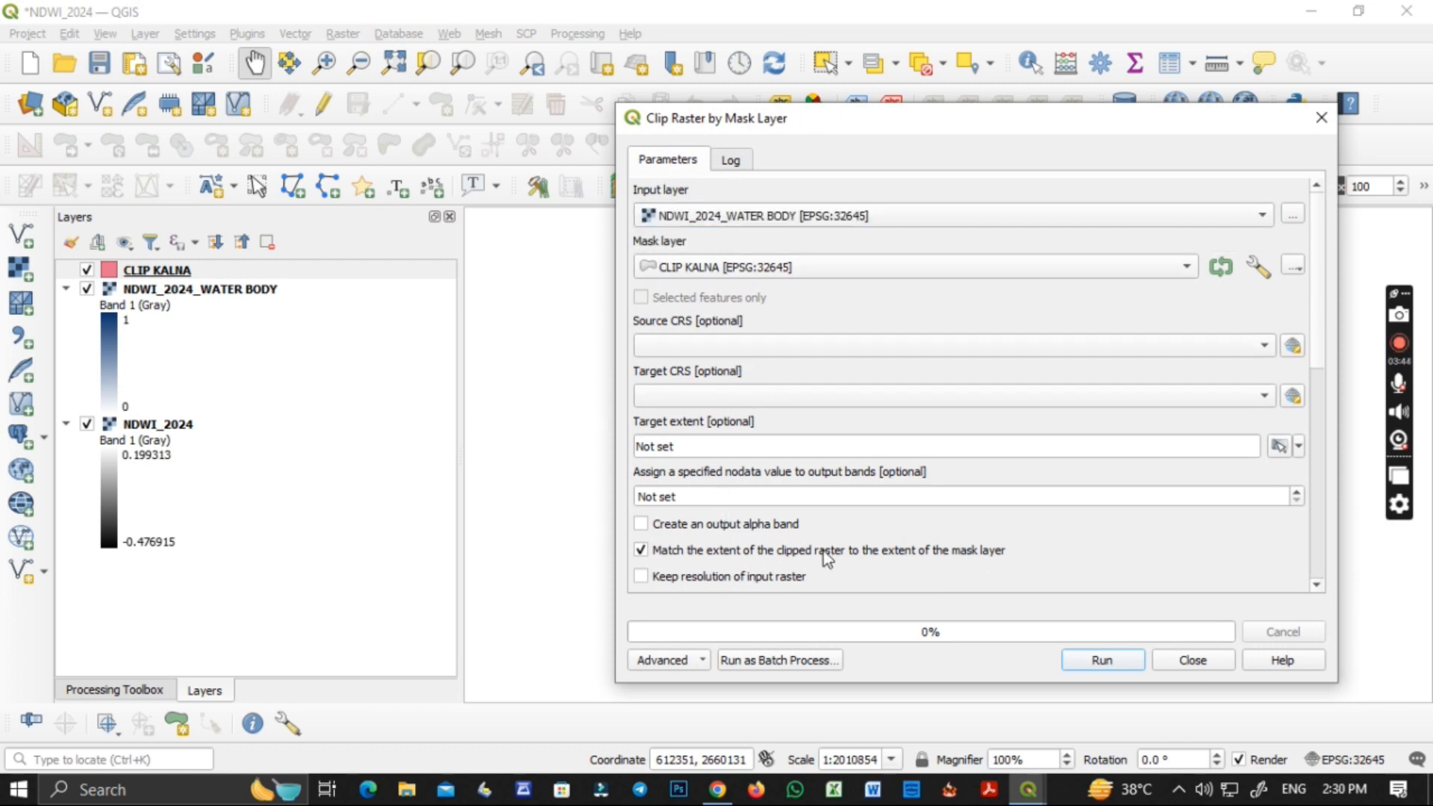
Create a folder named NDWI_2024_KALNA inside the NDWI_2024 folder for the clipped raster output.
{"action": "scroll", "coordinate": [823, 551], "scroll_direction": "down", "scroll_amount": 5}
{"action": "left_click", "coordinate": [1299, 446]}
{"action": "left_click", "coordinate": [1286, 483]}
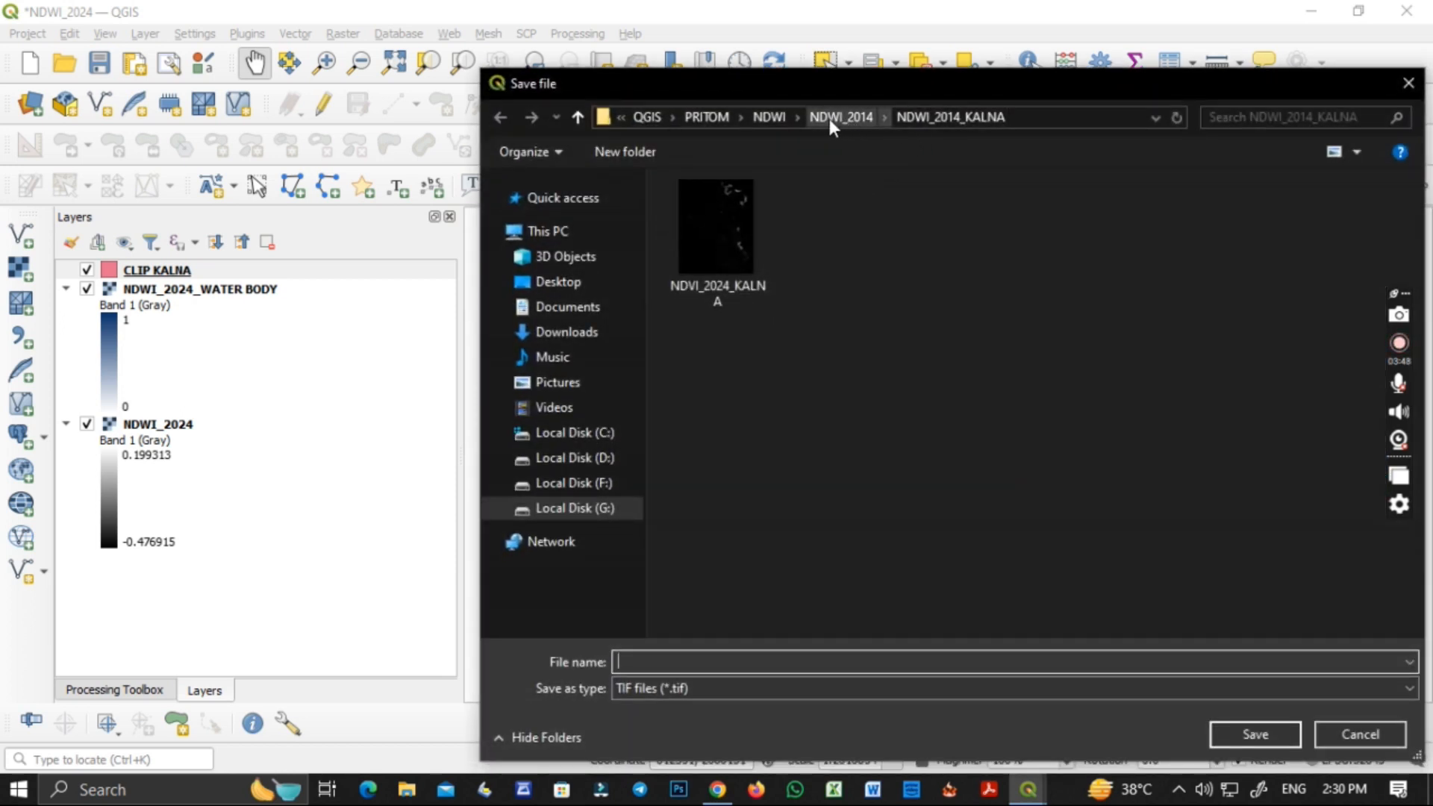
{"action": "left_click", "coordinate": [769, 116]}
{"action": "double_click", "coordinate": [721, 233]}
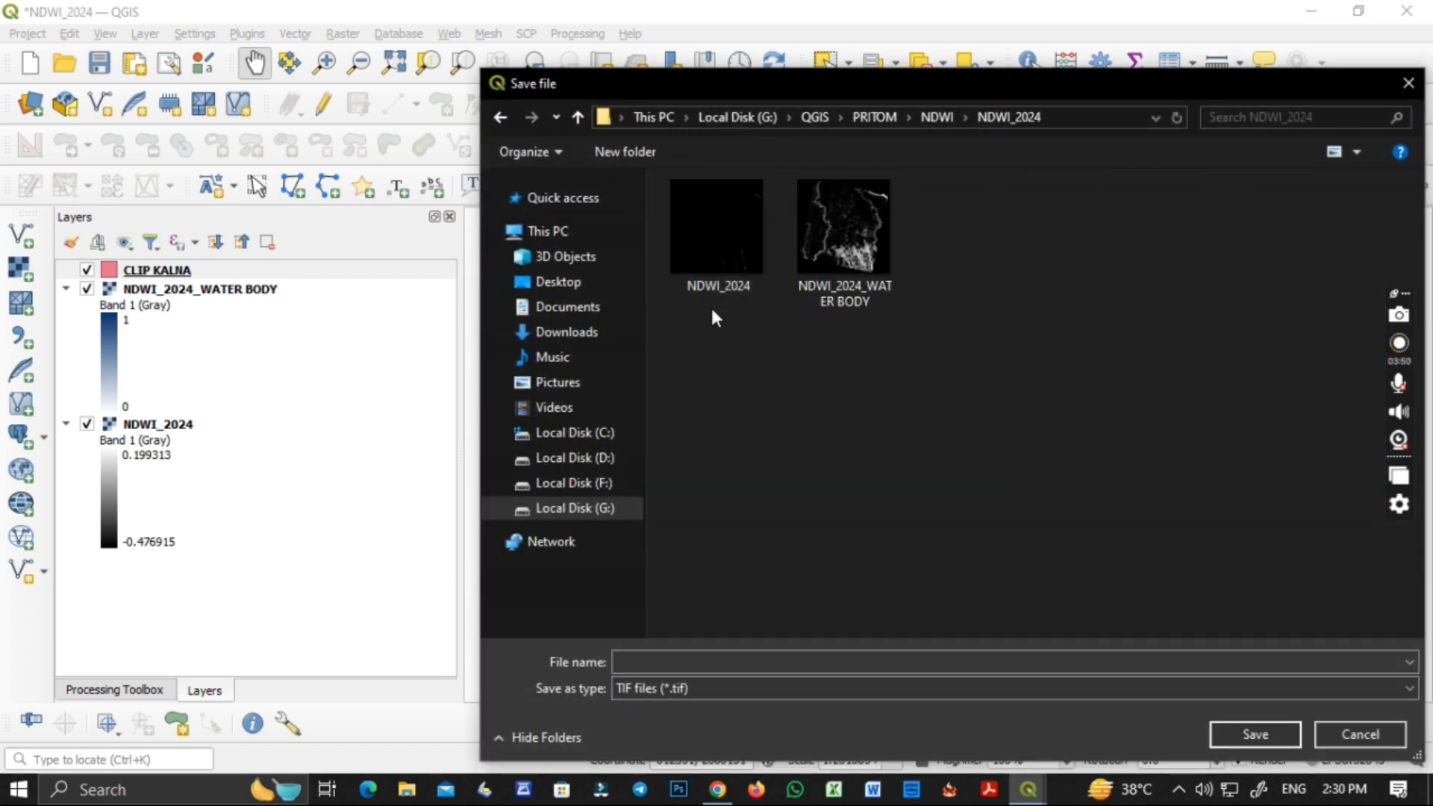
{"action": "right_click", "coordinate": [731, 419]}
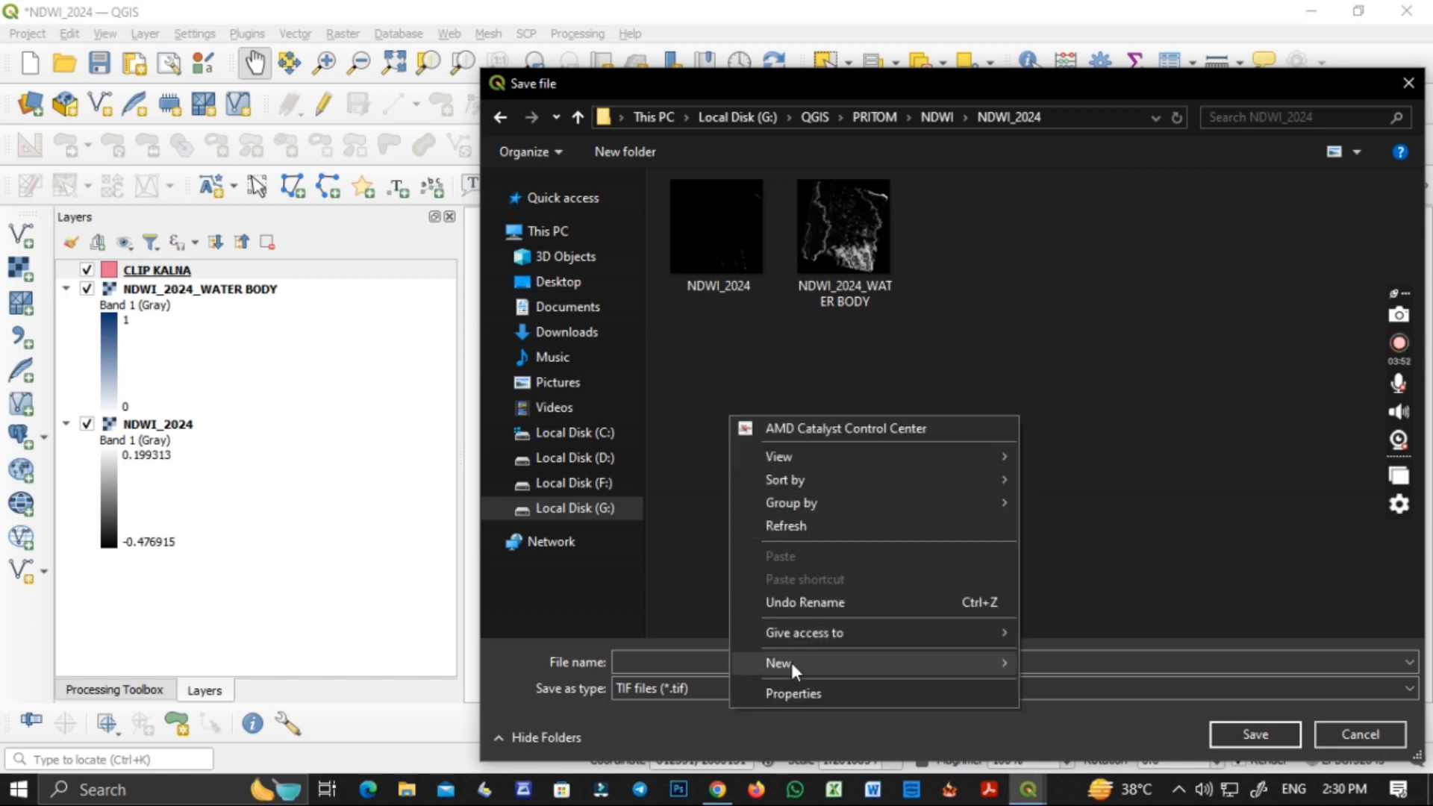
{"action": "mouse_move", "coordinate": [792, 664]}
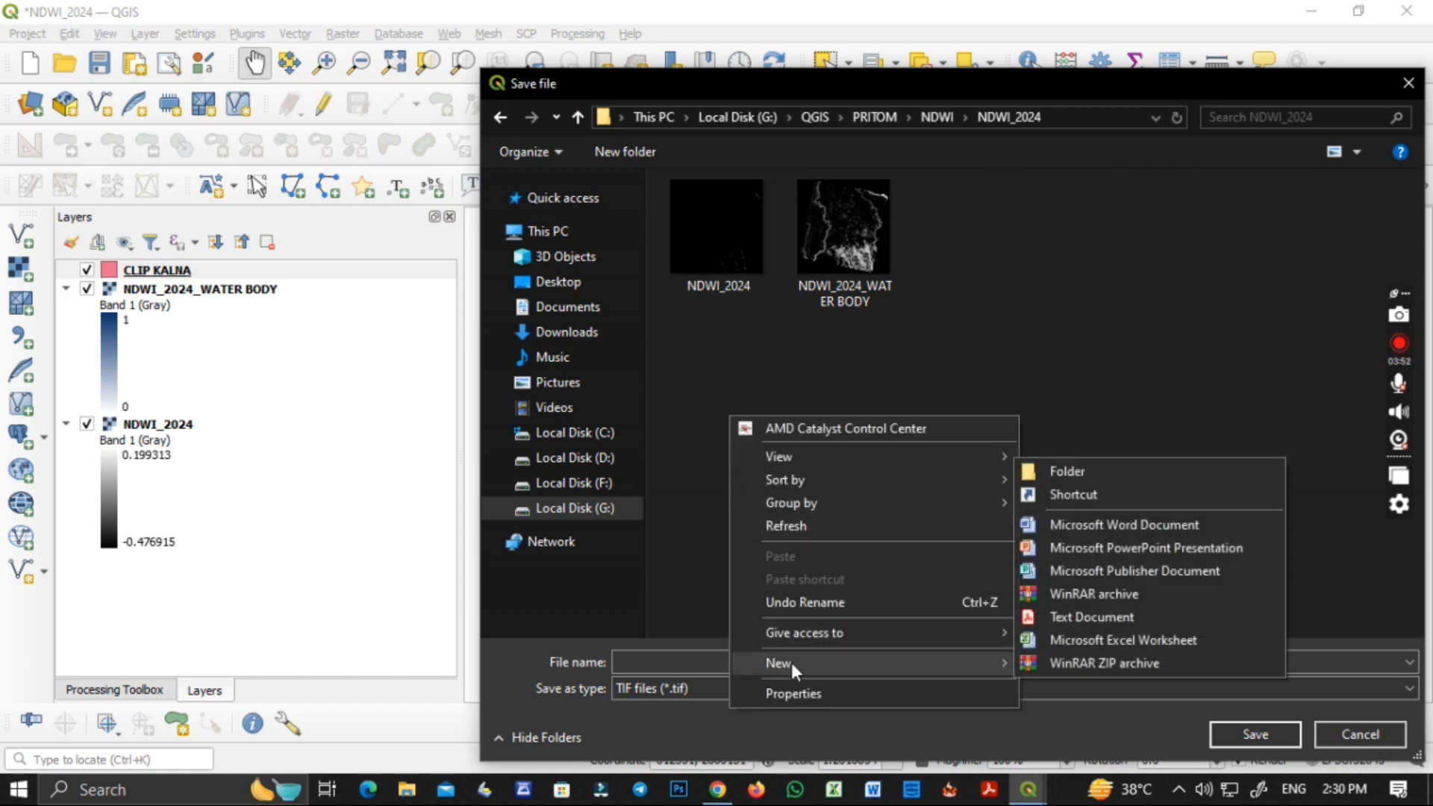
{"action": "left_click", "coordinate": [1055, 471]}
{"action": "type", "text": "NDW"}
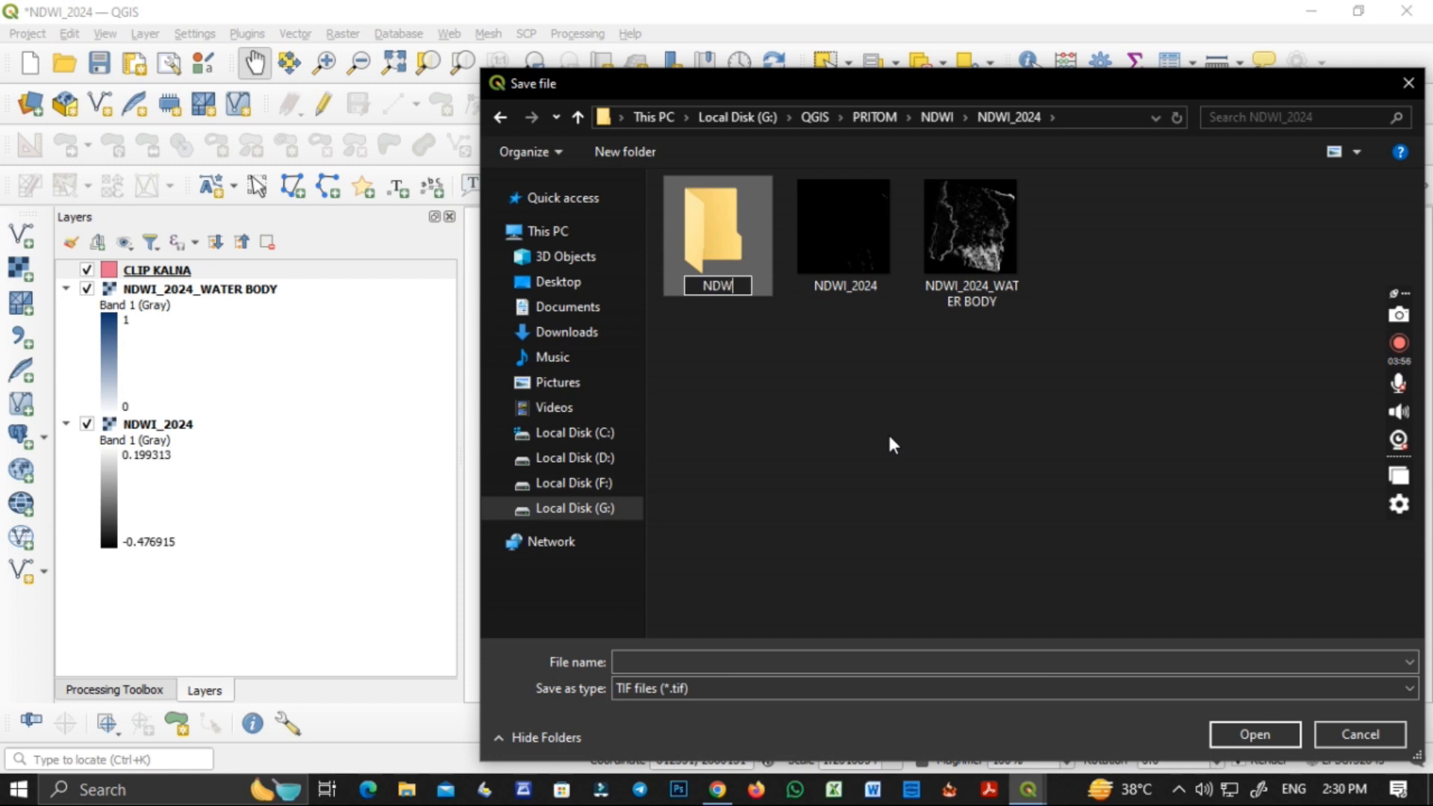
{"action": "type", "text": "I_20"}
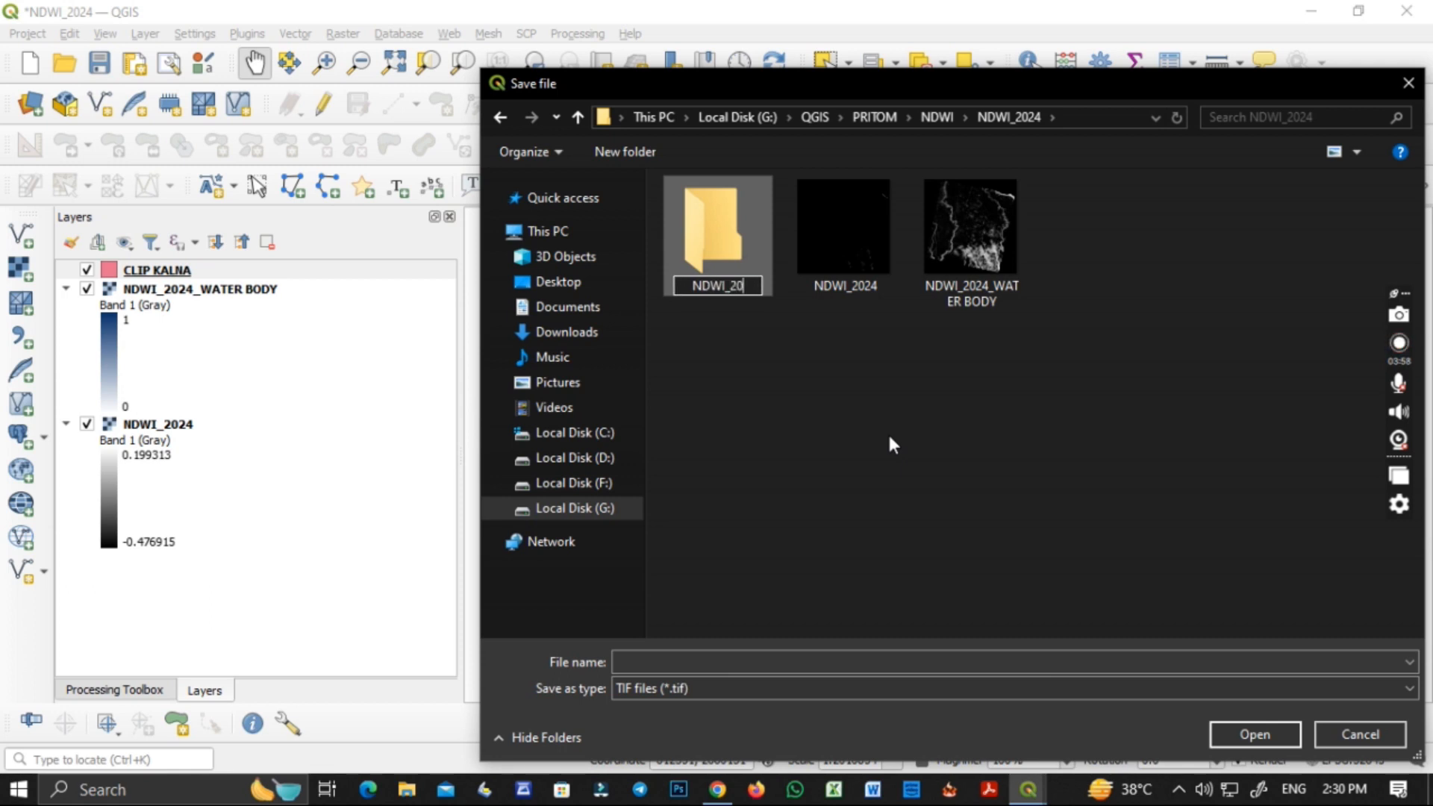
{"action": "type", "text": "24_KALNA"}
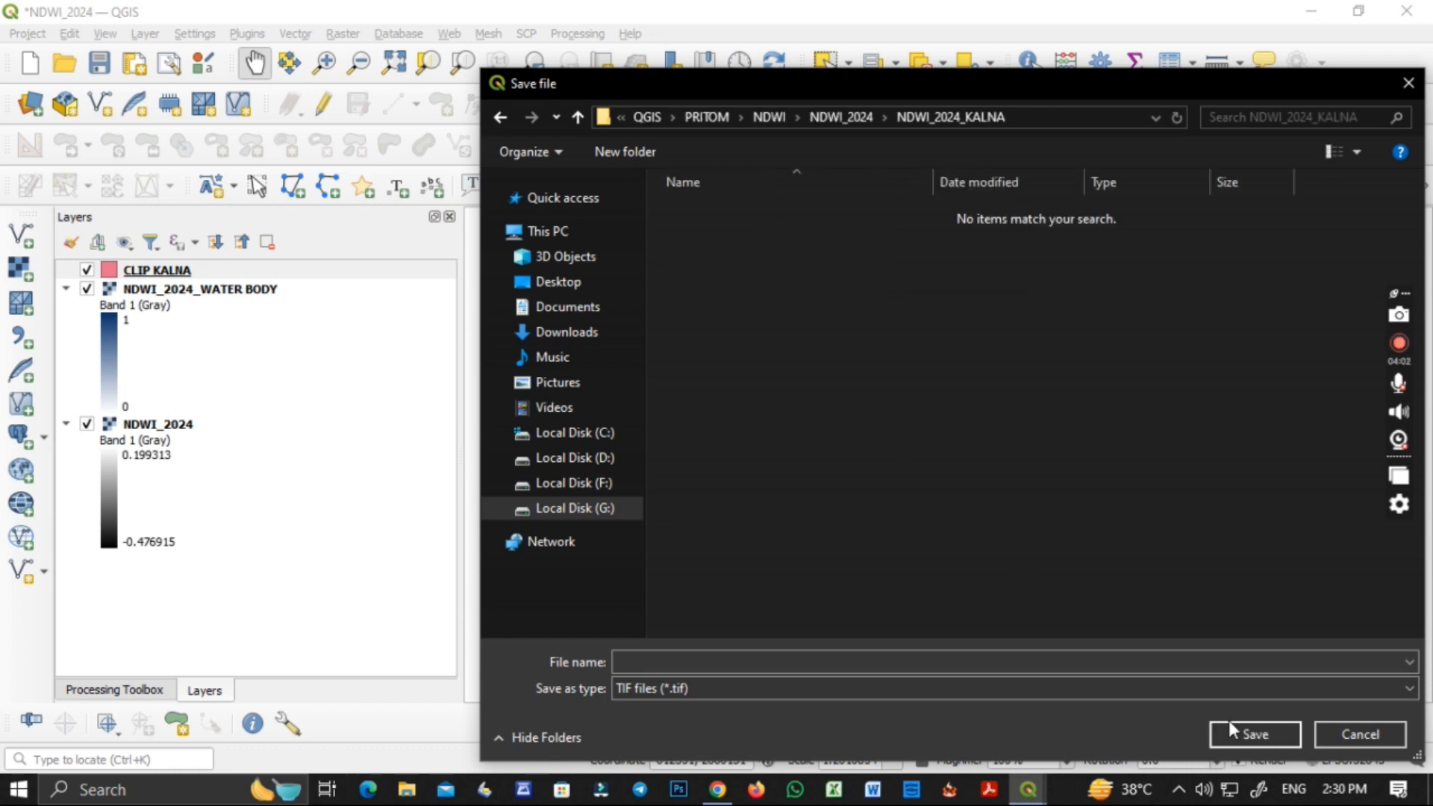
Name the clipped output NDWI_2024_KALNA WATER BODY as a TIF in the NDWI_2024_KALNA folder and run the clip.
{"action": "left_click", "coordinate": [1080, 664]}
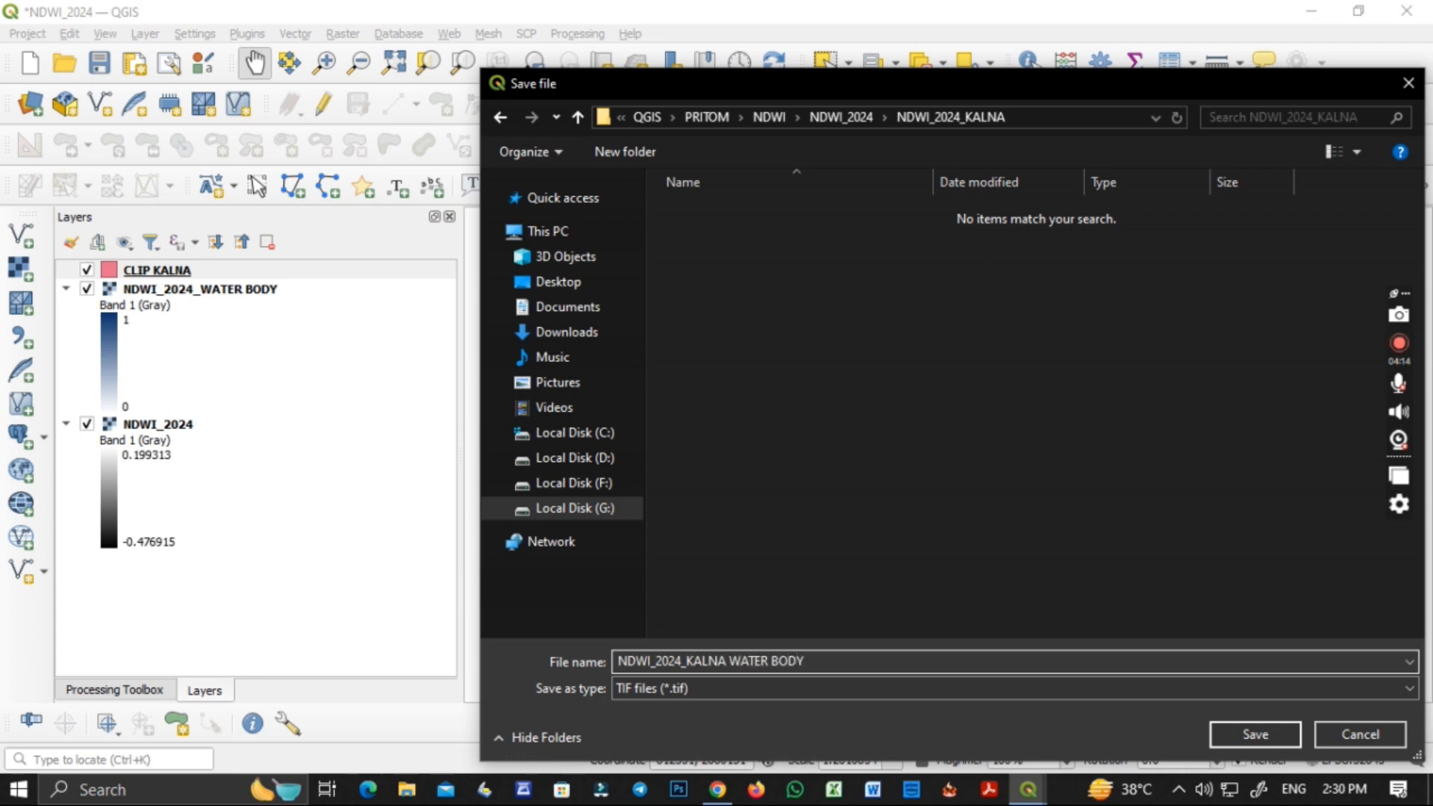
{"action": "left_click", "coordinate": [1228, 737]}
{"action": "left_click", "coordinate": [1127, 663]}
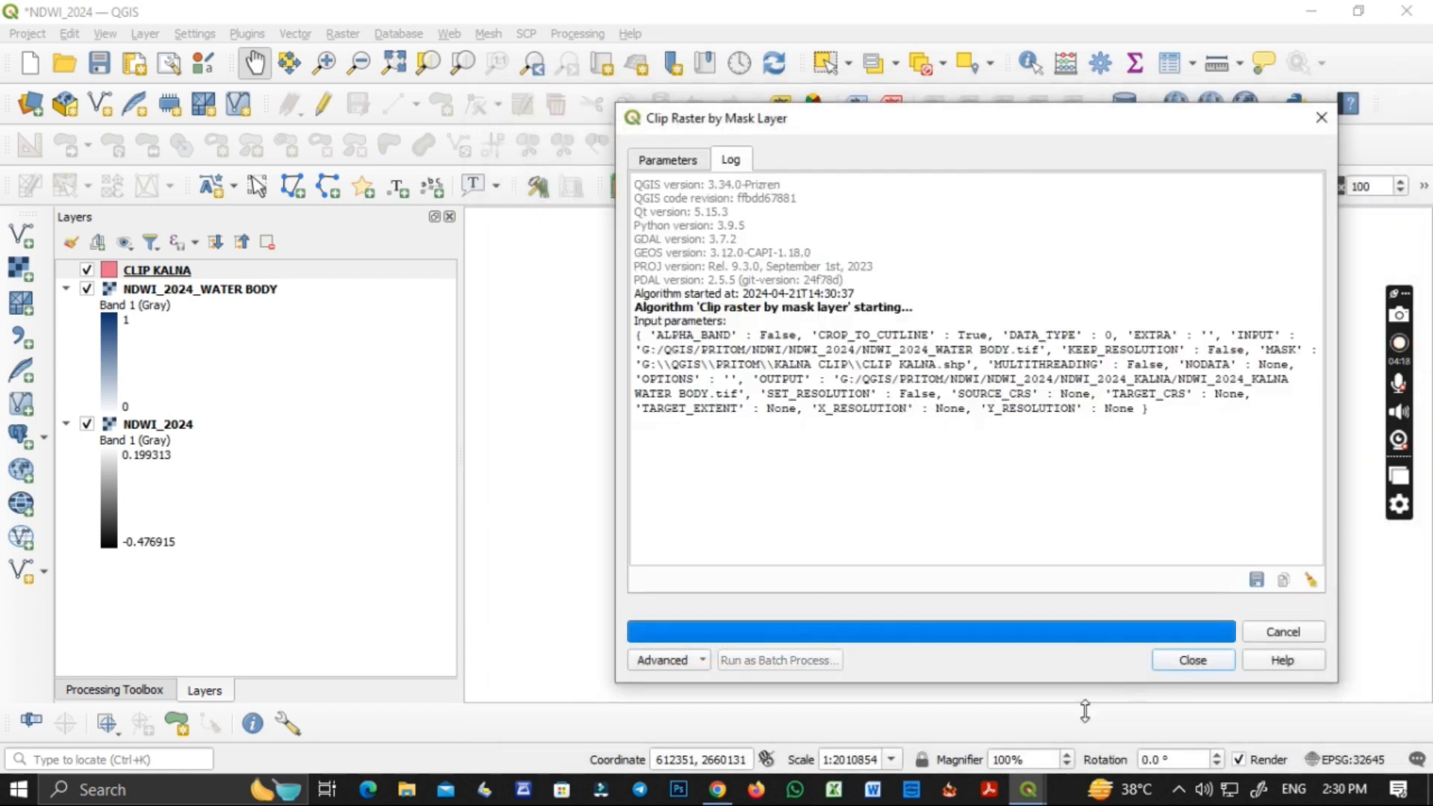
{"action": "left_click", "coordinate": [1173, 663]}
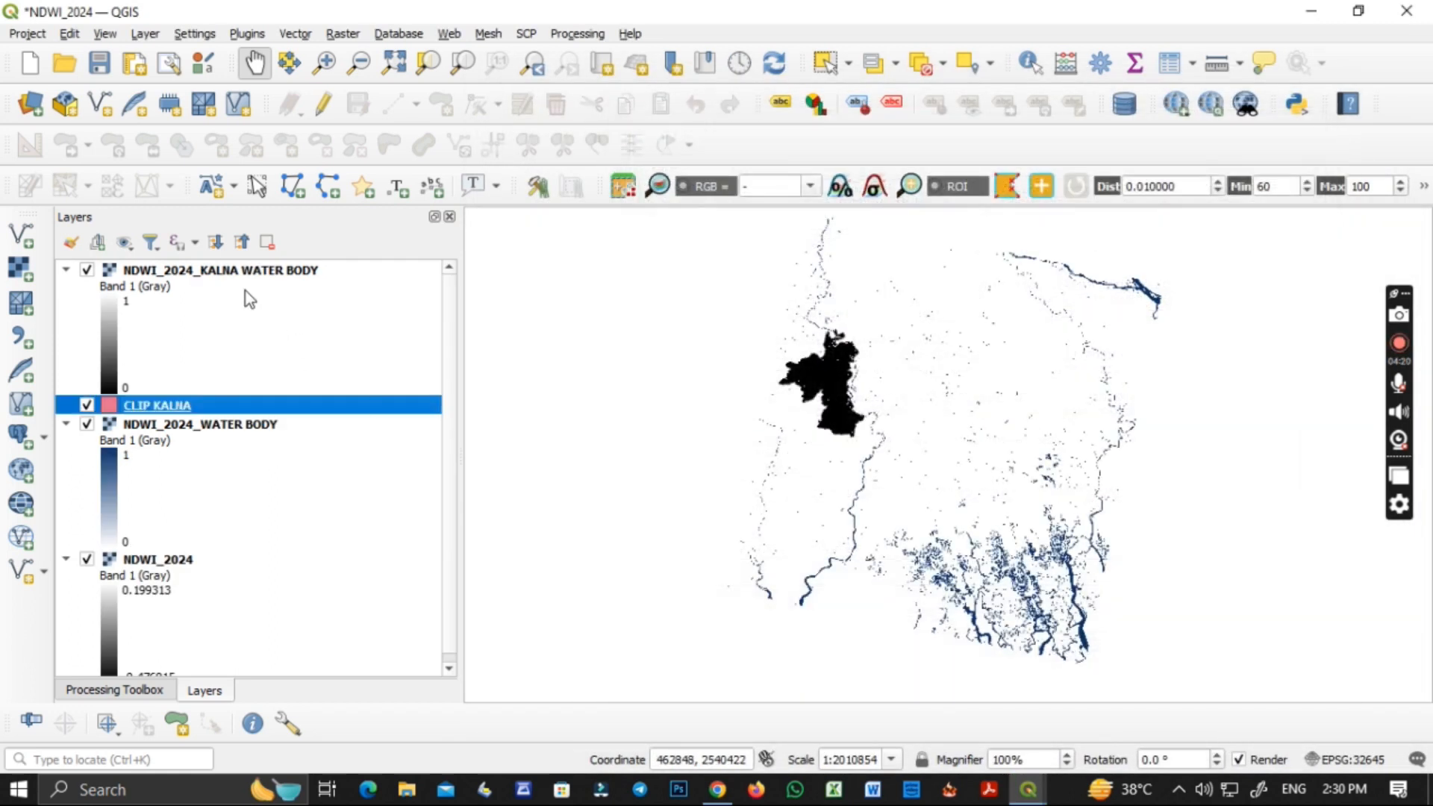
Render the NDWI_2024_KALNA WATER BODY layer as singleband pseudocolor with a label precision of 1.
{"action": "right_click", "coordinate": [239, 272]}
{"action": "left_click", "coordinate": [304, 644]}
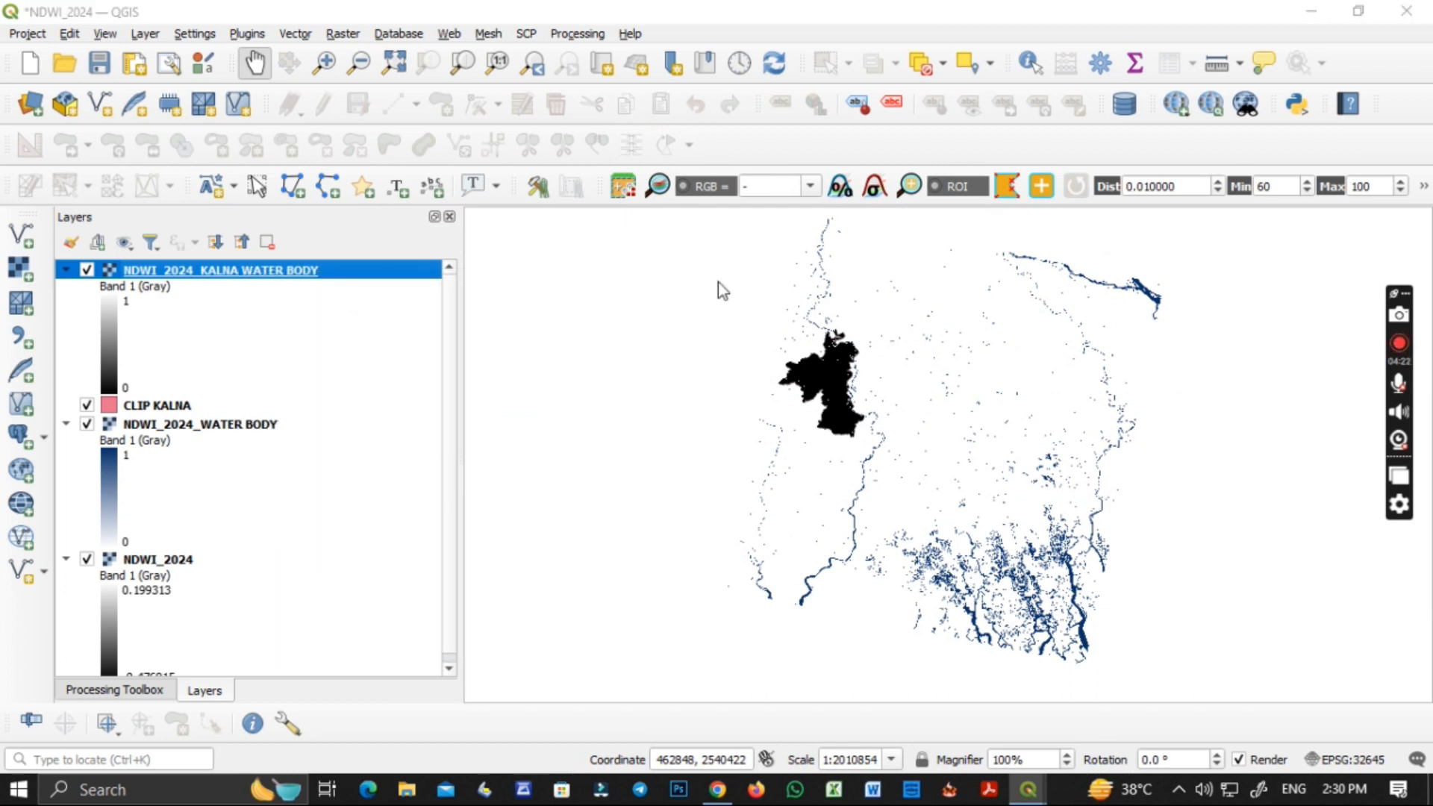
{"action": "left_click", "coordinate": [611, 155]}
{"action": "left_click", "coordinate": [603, 176]}
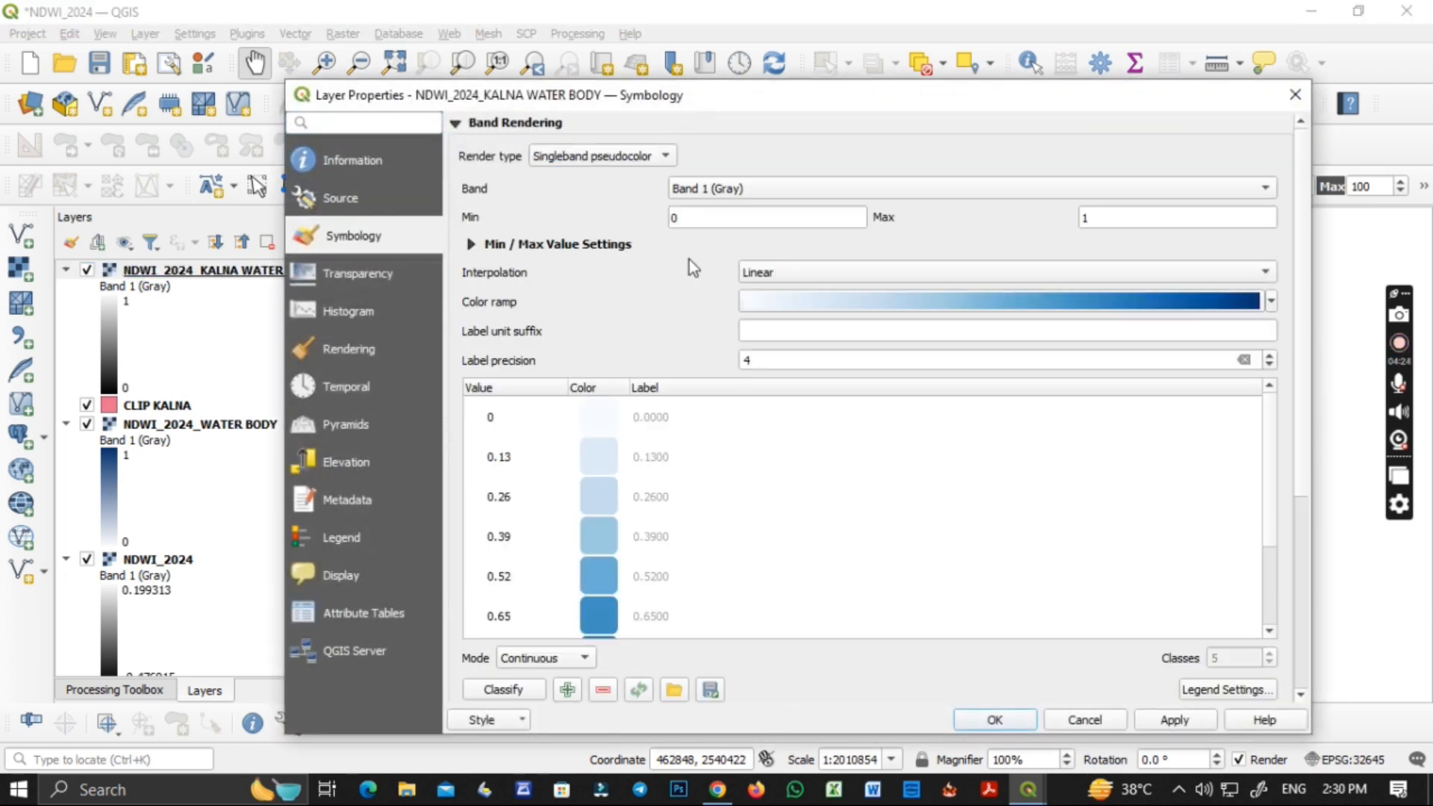
{"action": "double_click", "coordinate": [768, 360]}
{"action": "type", "text": "1"}
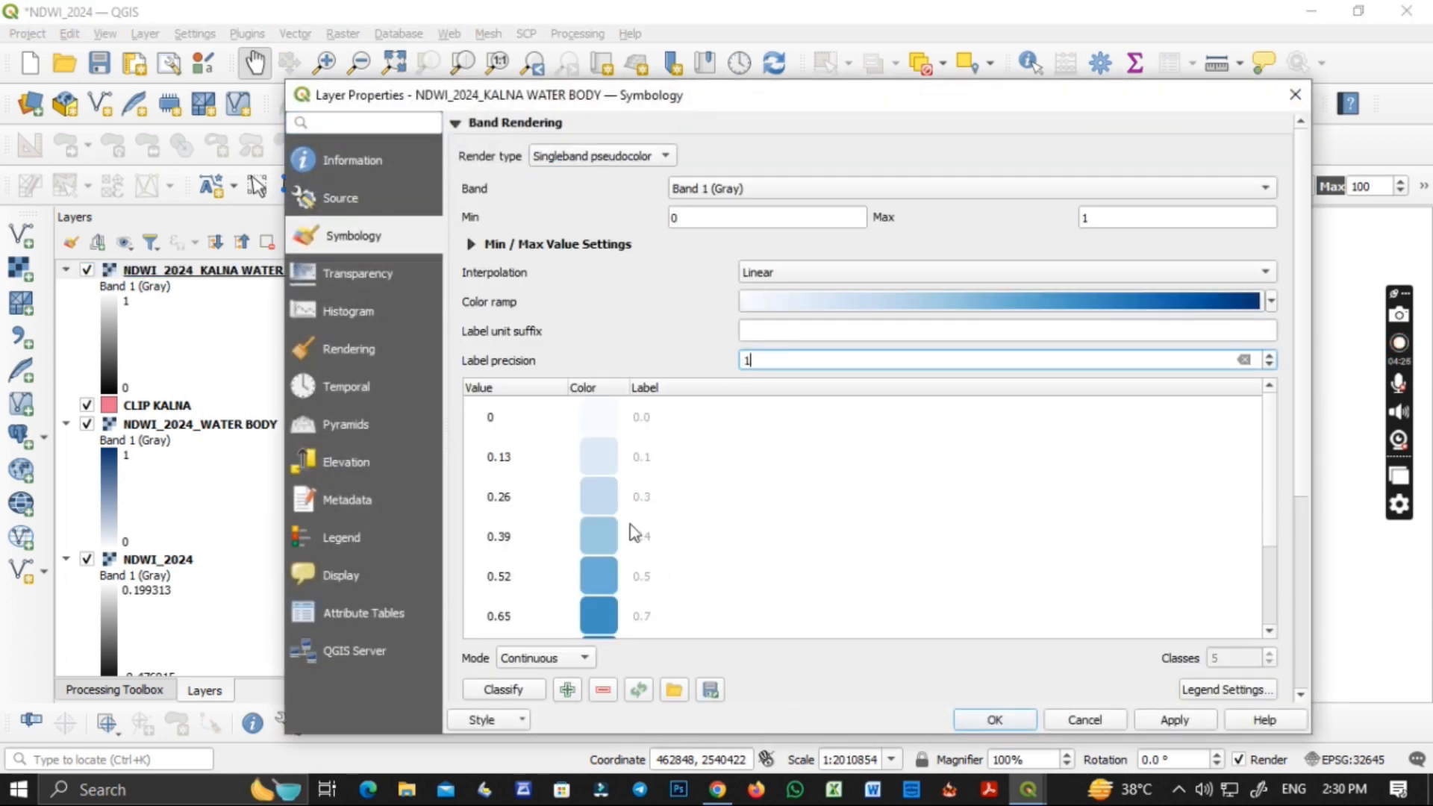
Classify the Kalna water body layer in Equal Interval mode with fewer classes and apply the symbology.
{"action": "left_click", "coordinate": [550, 659]}
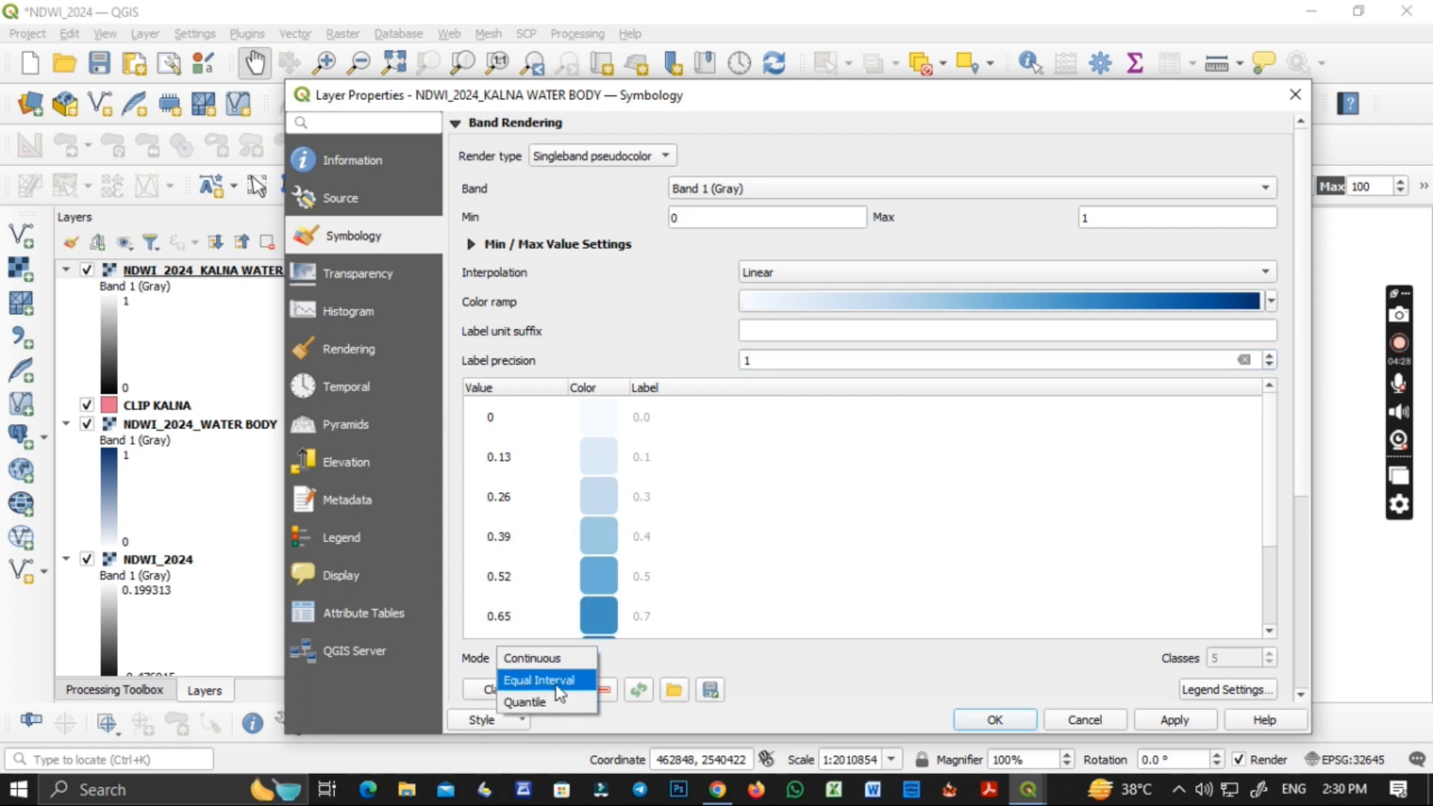
{"action": "left_click", "coordinate": [549, 680]}
{"action": "left_click", "coordinate": [1269, 662]}
{"action": "left_click", "coordinate": [1269, 662]}
{"action": "left_click", "coordinate": [1269, 662]}
{"action": "left_click", "coordinate": [995, 722]}
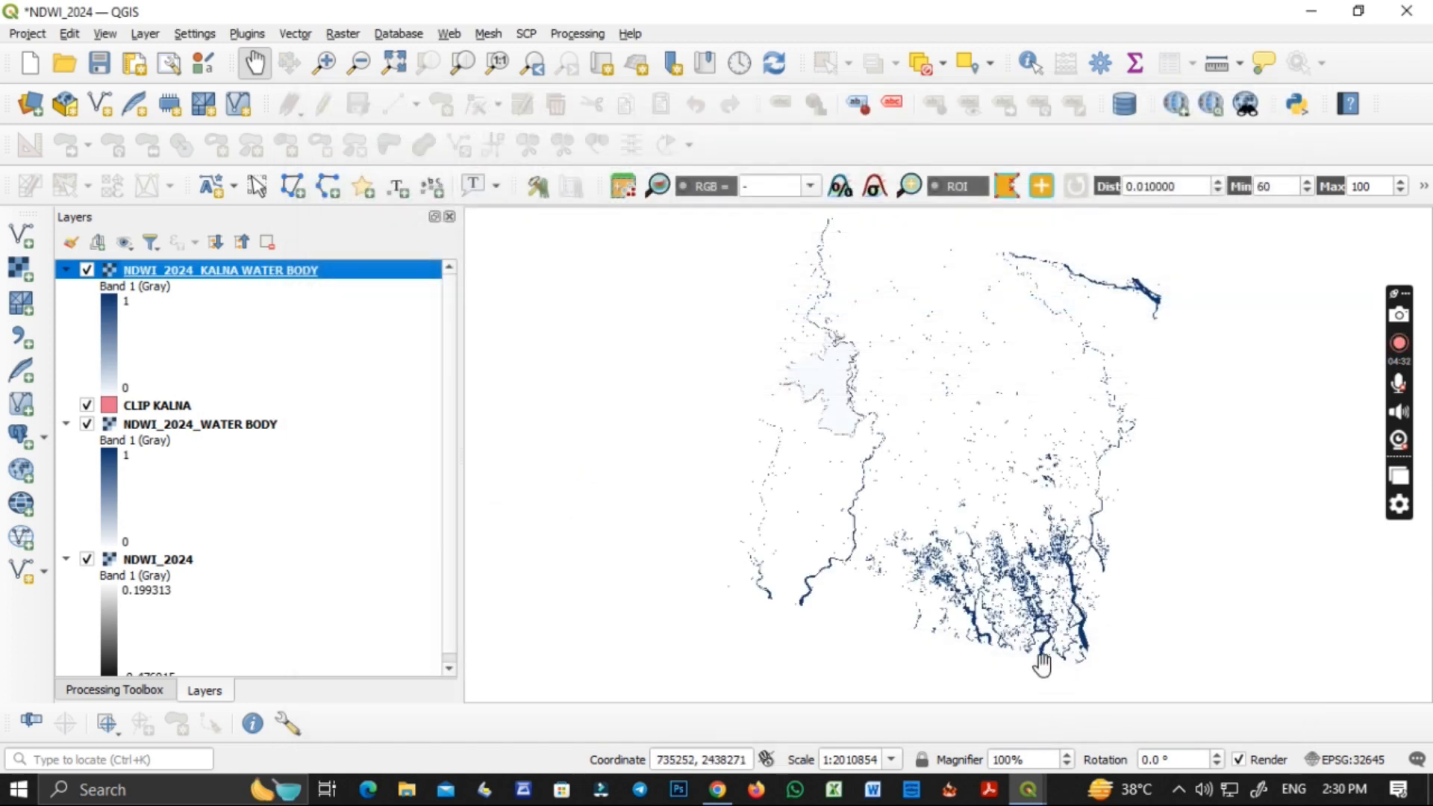
Hide the NDWI_2024_WATER BODY and NDWI_2024 layers and remove both from the project.
{"action": "left_click", "coordinate": [87, 424]}
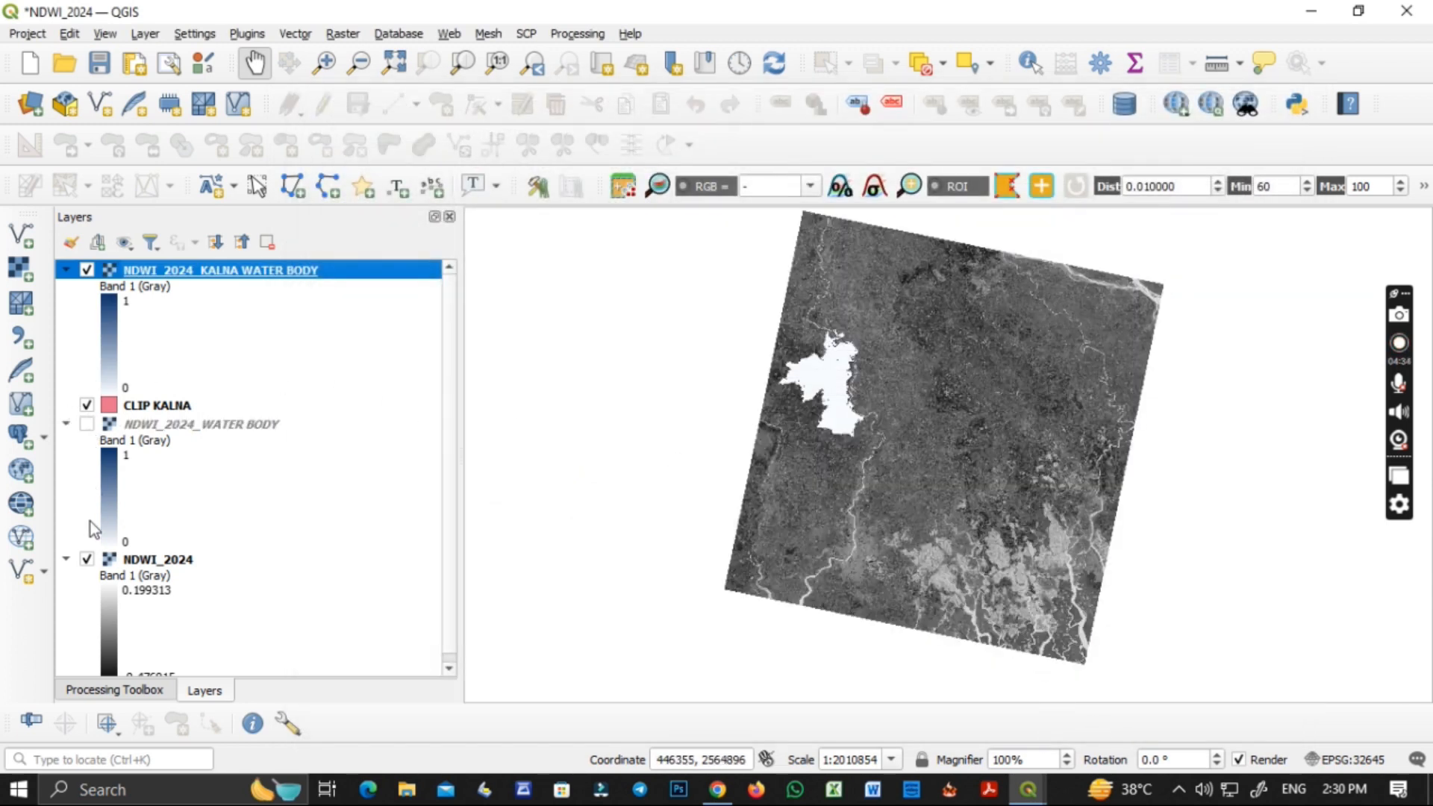
{"action": "left_click", "coordinate": [86, 559]}
{"action": "left_click", "coordinate": [170, 430]}
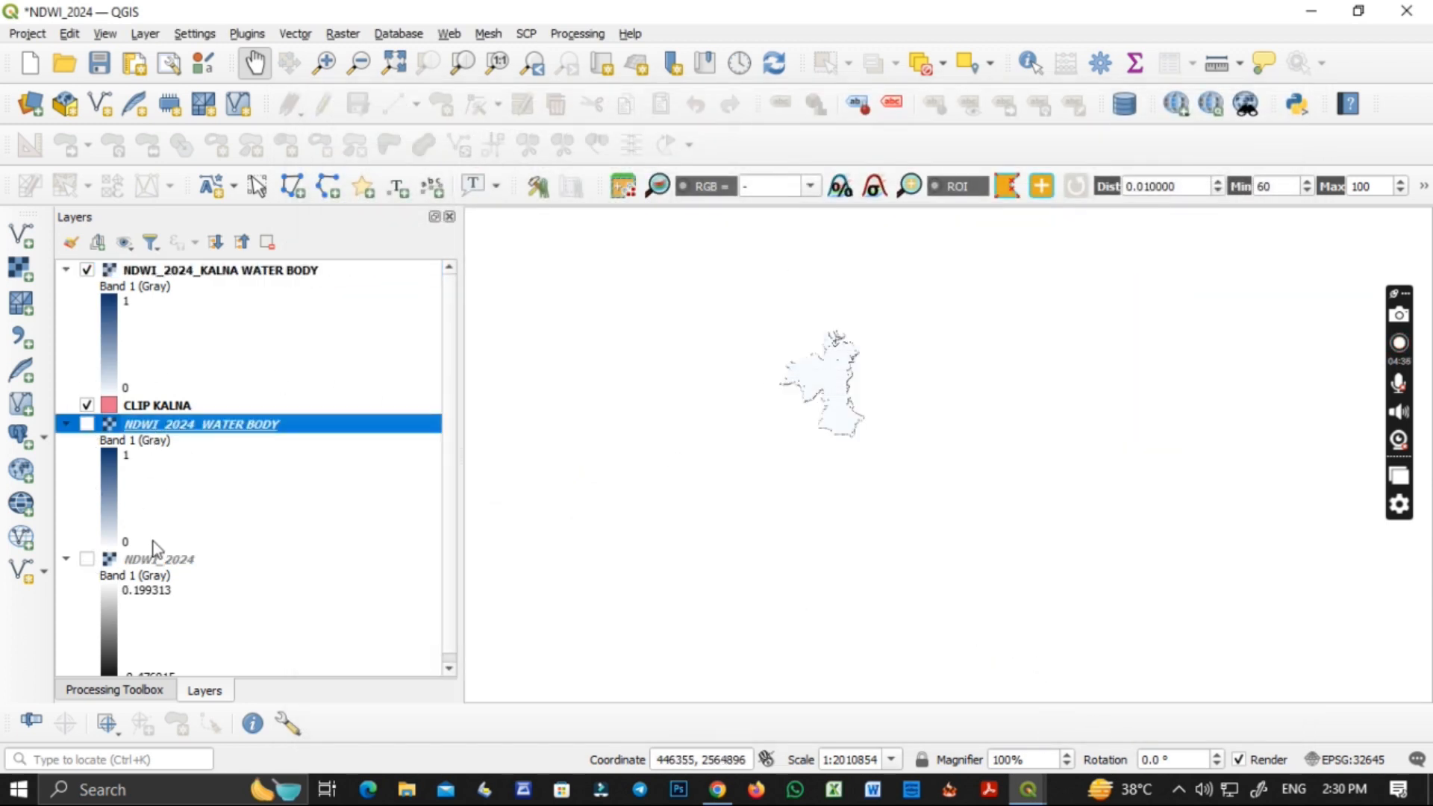
{"action": "left_click", "coordinate": [157, 560], "text": "ctrl"}
{"action": "left_click", "coordinate": [266, 242]}
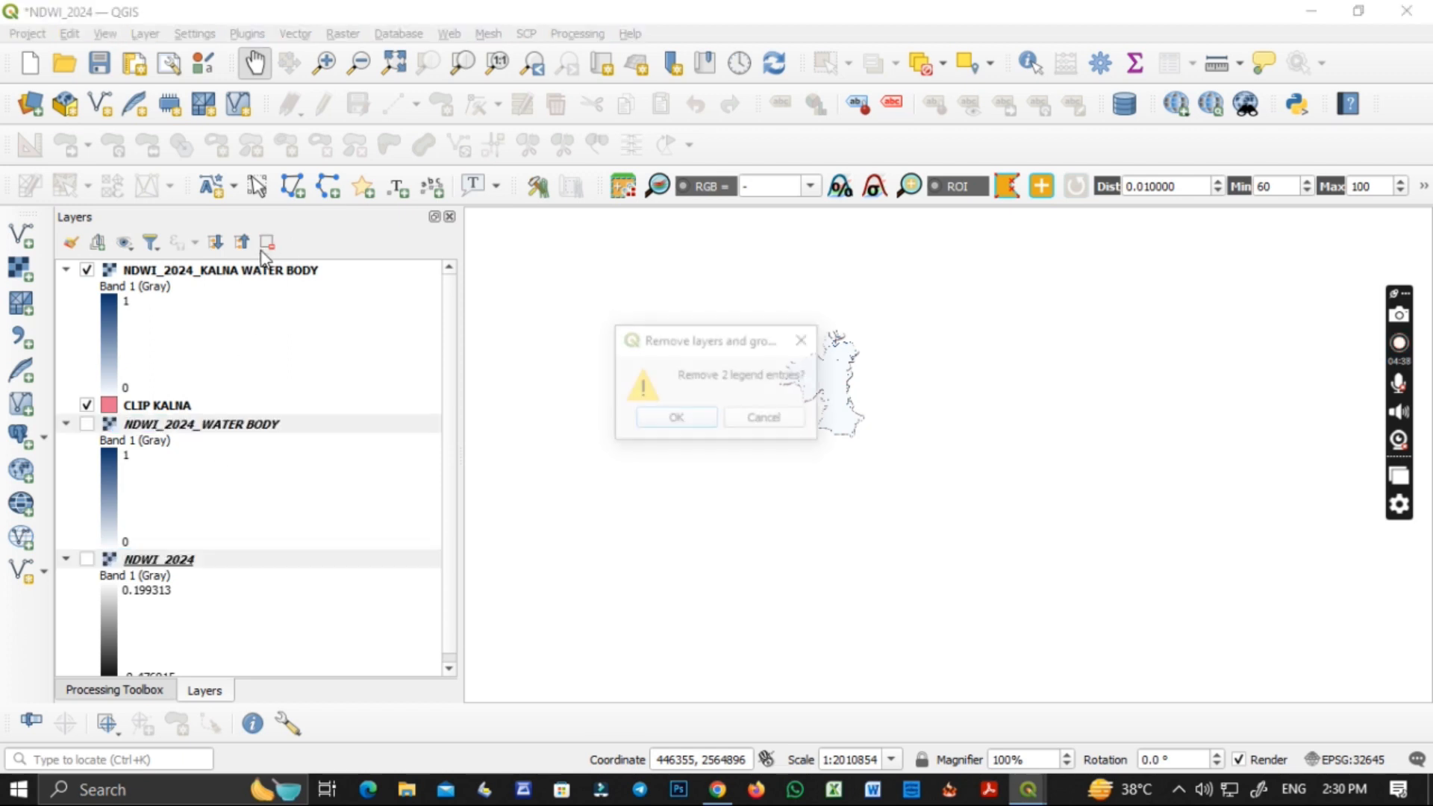
{"action": "left_click", "coordinate": [665, 420]}
Save the project as NDWI_2024_KALNA WATER BODY in the NDWI_2024_KALNA folder.
{"action": "scroll", "coordinate": [846, 361], "scroll_direction": "up", "scroll_amount": 2}
{"action": "left_click_drag", "start_coordinate": [807, 403], "coordinate": [864, 435]}
{"action": "scroll", "coordinate": [865, 418], "scroll_direction": "up", "scroll_amount": 2}
{"action": "scroll", "coordinate": [865, 418], "scroll_direction": "down", "scroll_amount": 1}
{"action": "scroll", "coordinate": [864, 436], "scroll_direction": "down", "scroll_amount": 1}
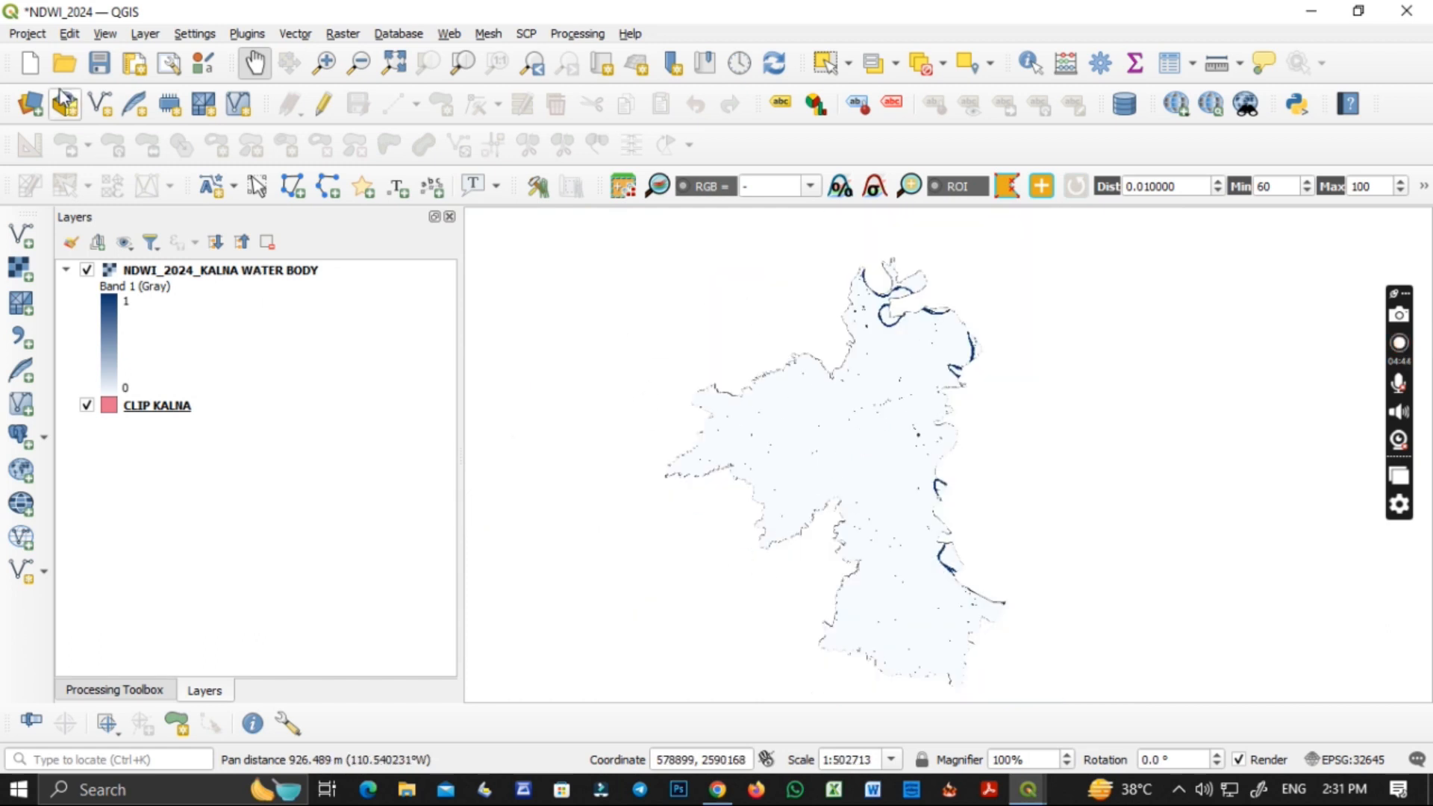
{"action": "left_click", "coordinate": [30, 34]}
{"action": "left_click", "coordinate": [133, 216]}
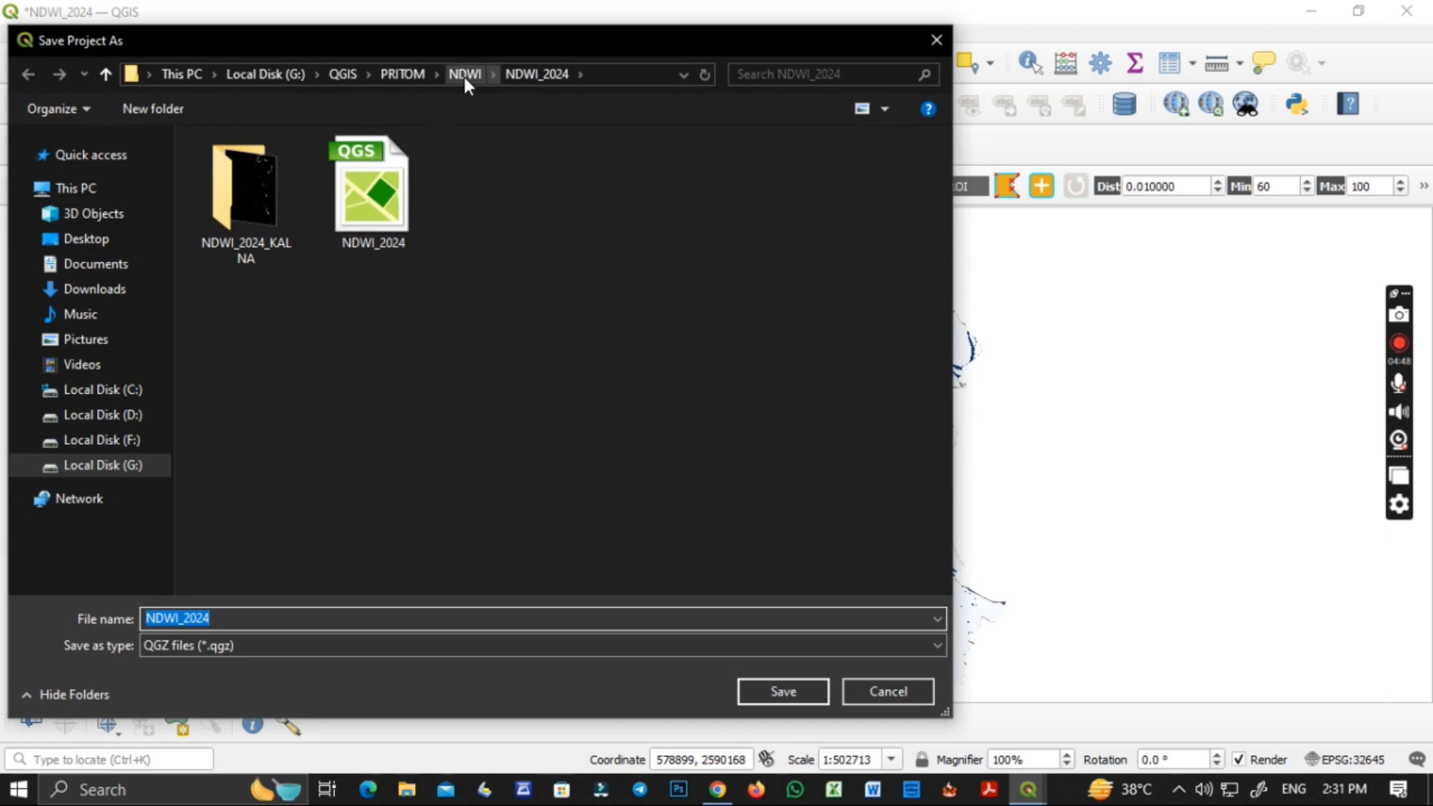
{"action": "double_click", "coordinate": [278, 228]}
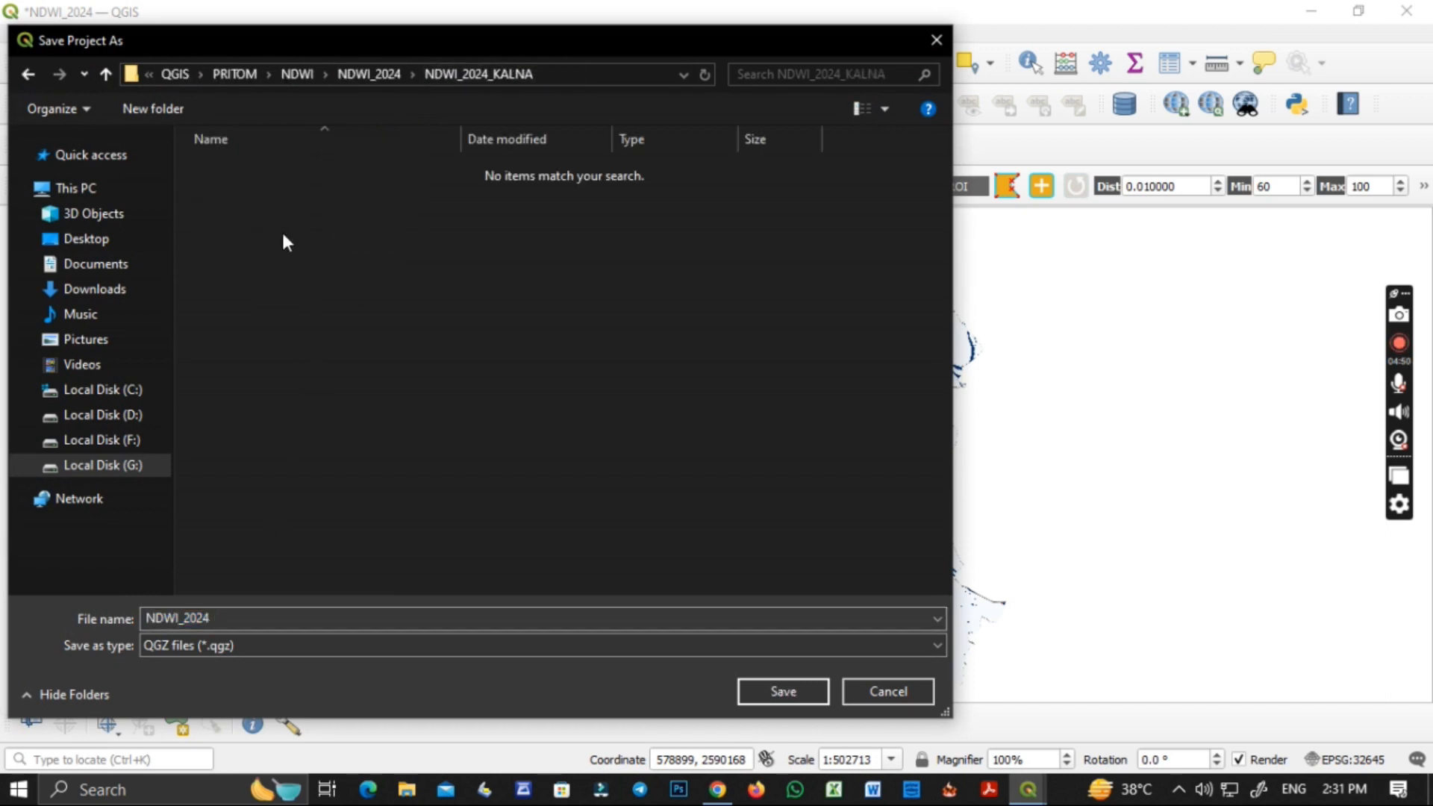
{"action": "double_click", "coordinate": [238, 613]}
{"action": "left_click", "coordinate": [238, 613]}
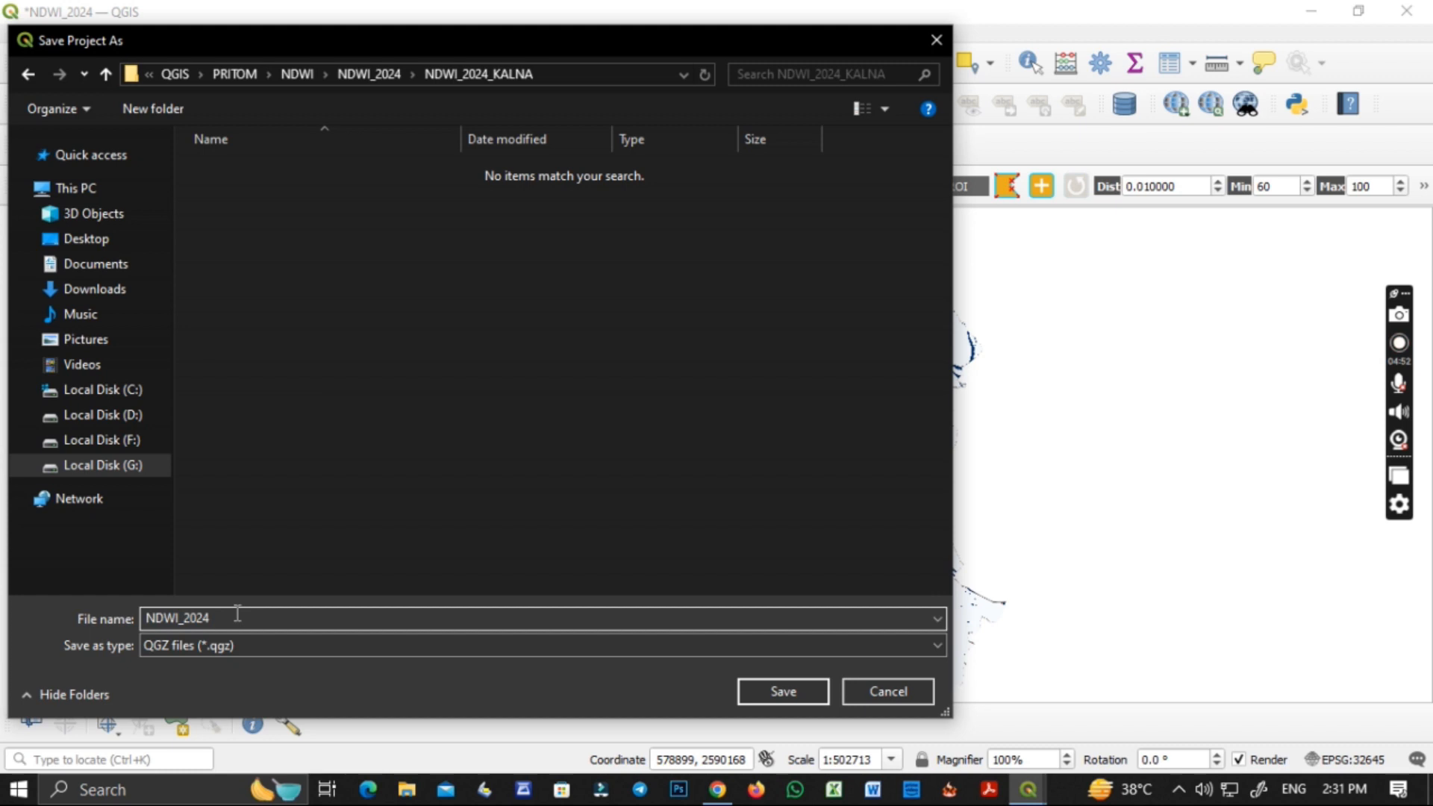
{"action": "type", "text": "_"}
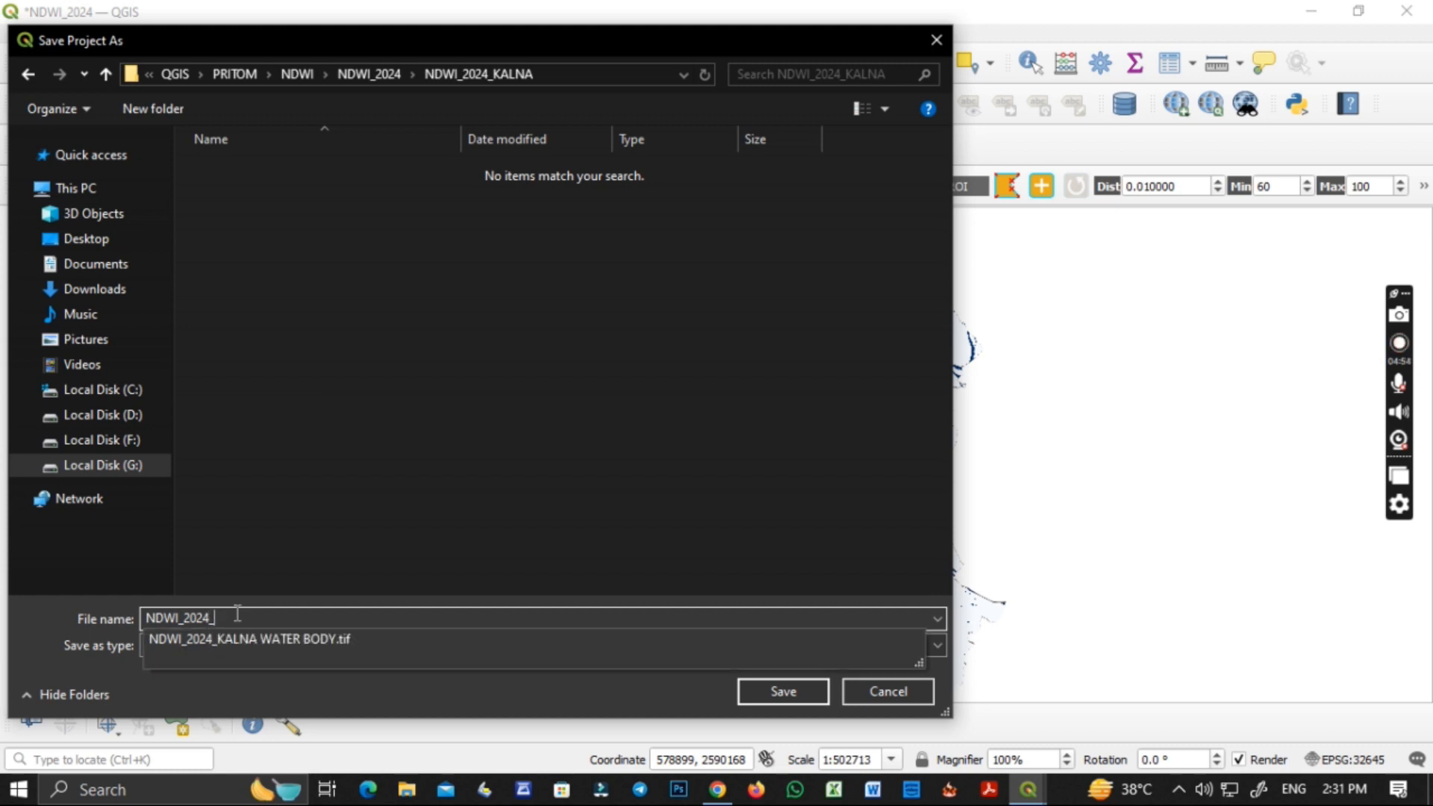
{"action": "left_click", "coordinate": [253, 638]}
{"action": "left_click", "coordinate": [391, 621]}
{"action": "key", "text": "BackSpace"}
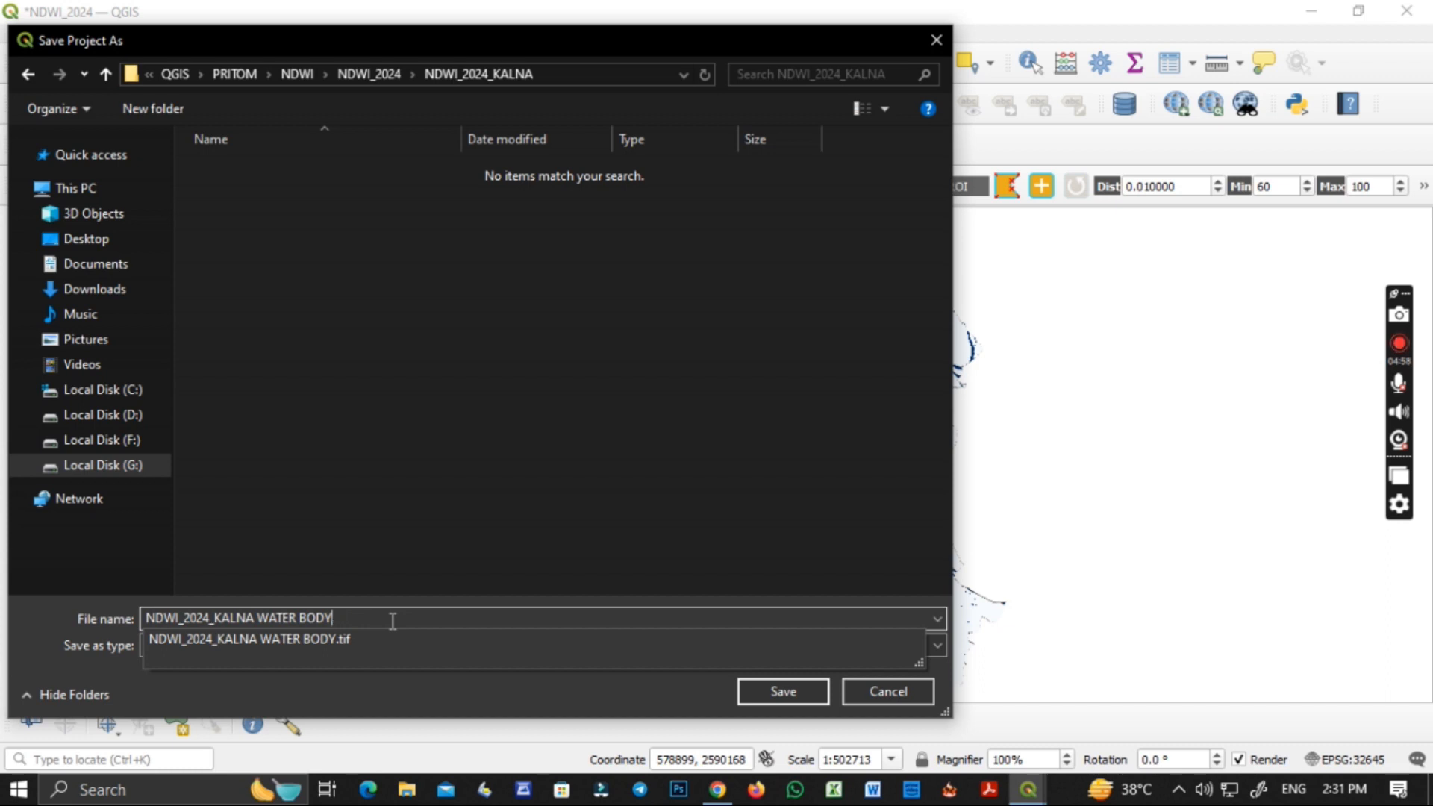
{"action": "left_click", "coordinate": [781, 692]}
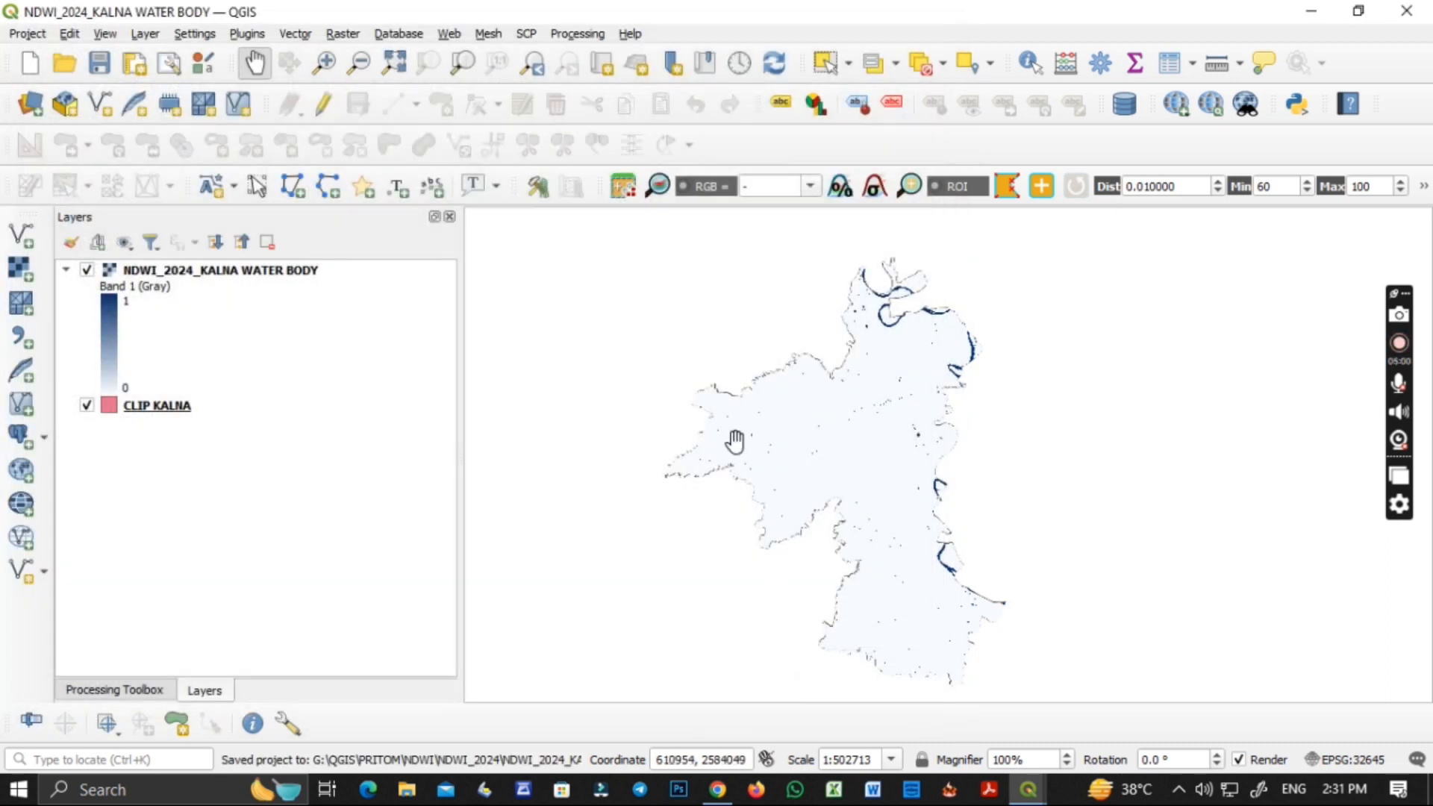